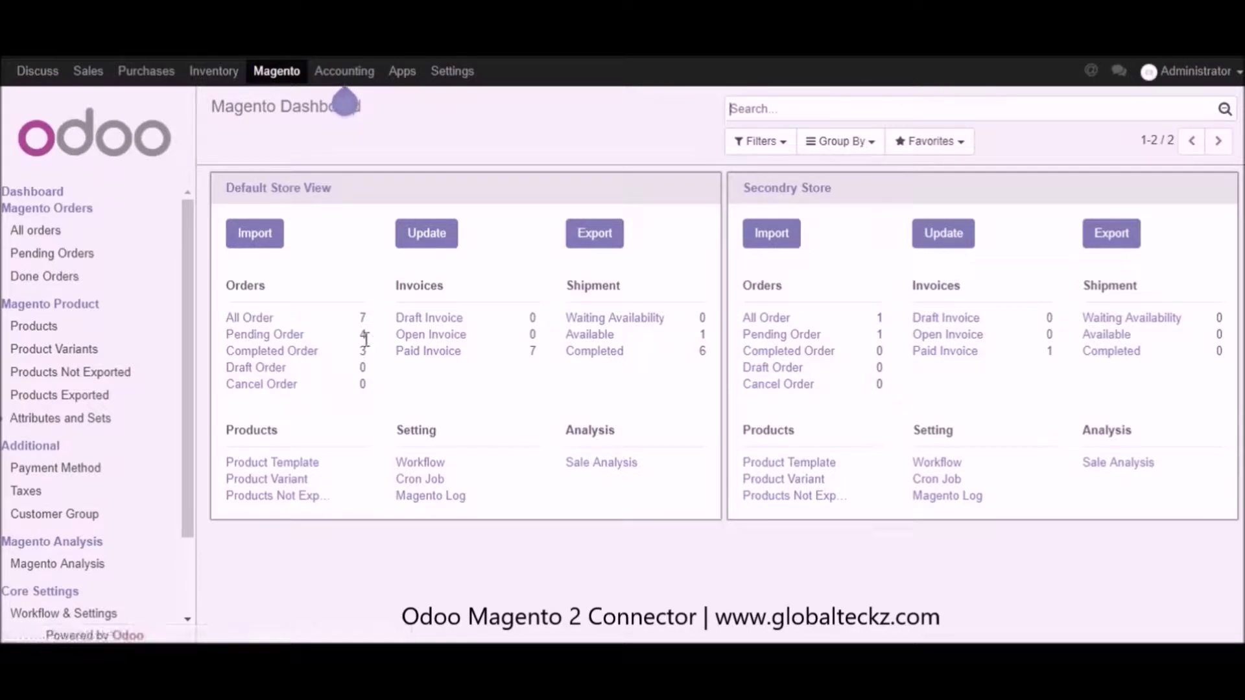
Open a blank Magento instance record and examine its name, location, user name and password fields
left_click_drag(191, 258, 203, 411)
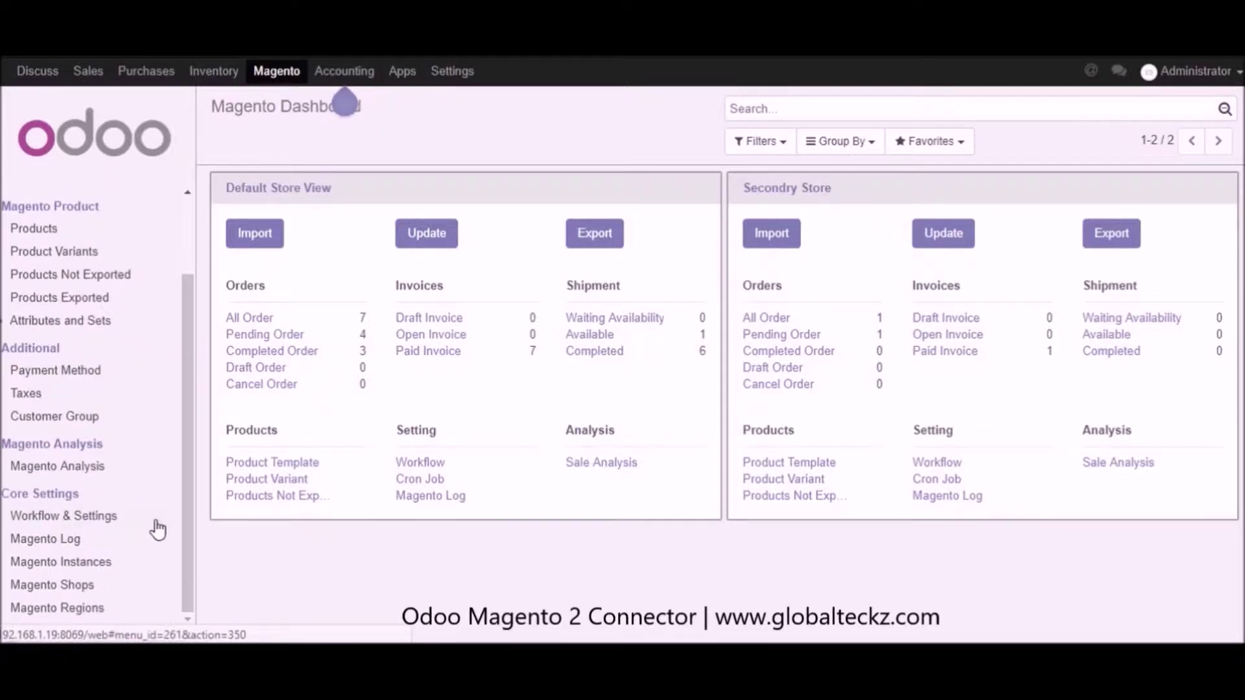
left_click(99, 571)
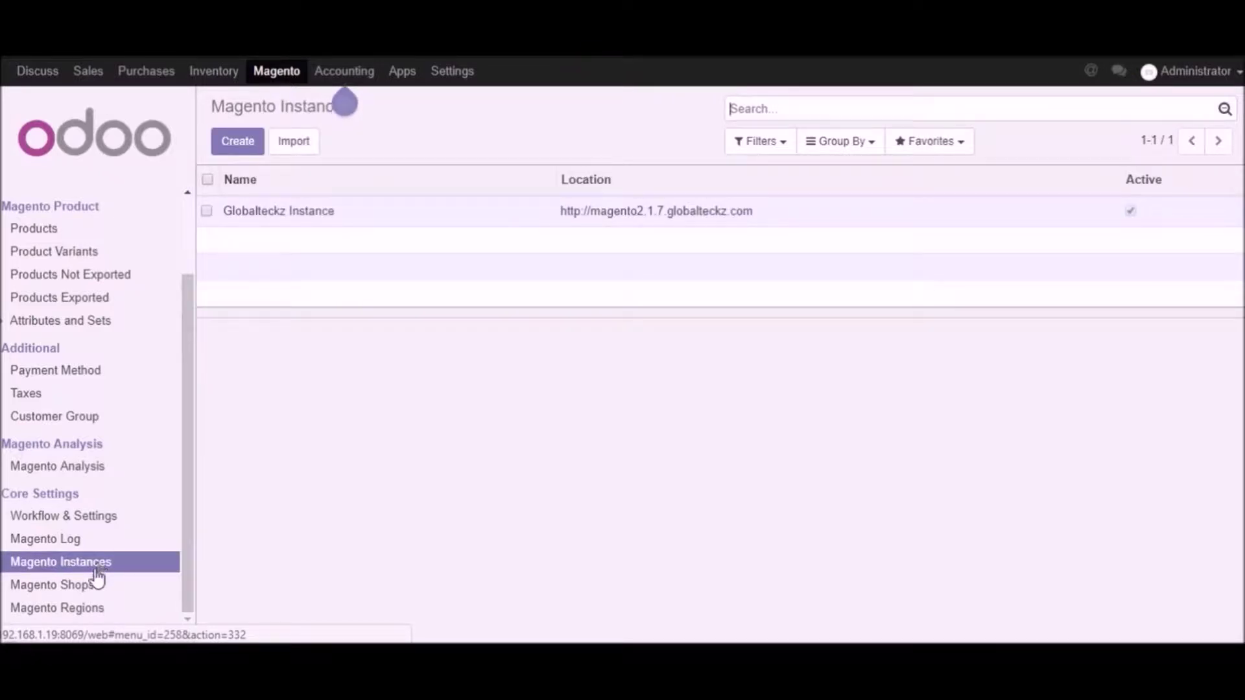
left_click(230, 146)
left_click(457, 244)
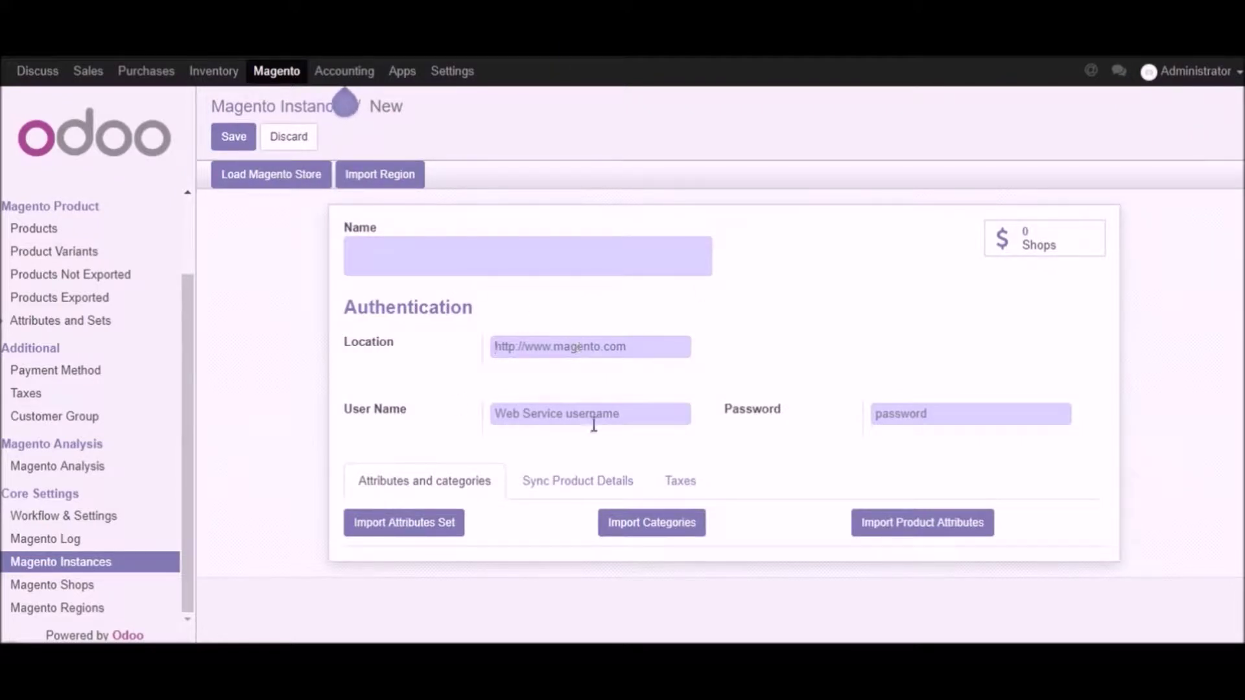
left_click(896, 408)
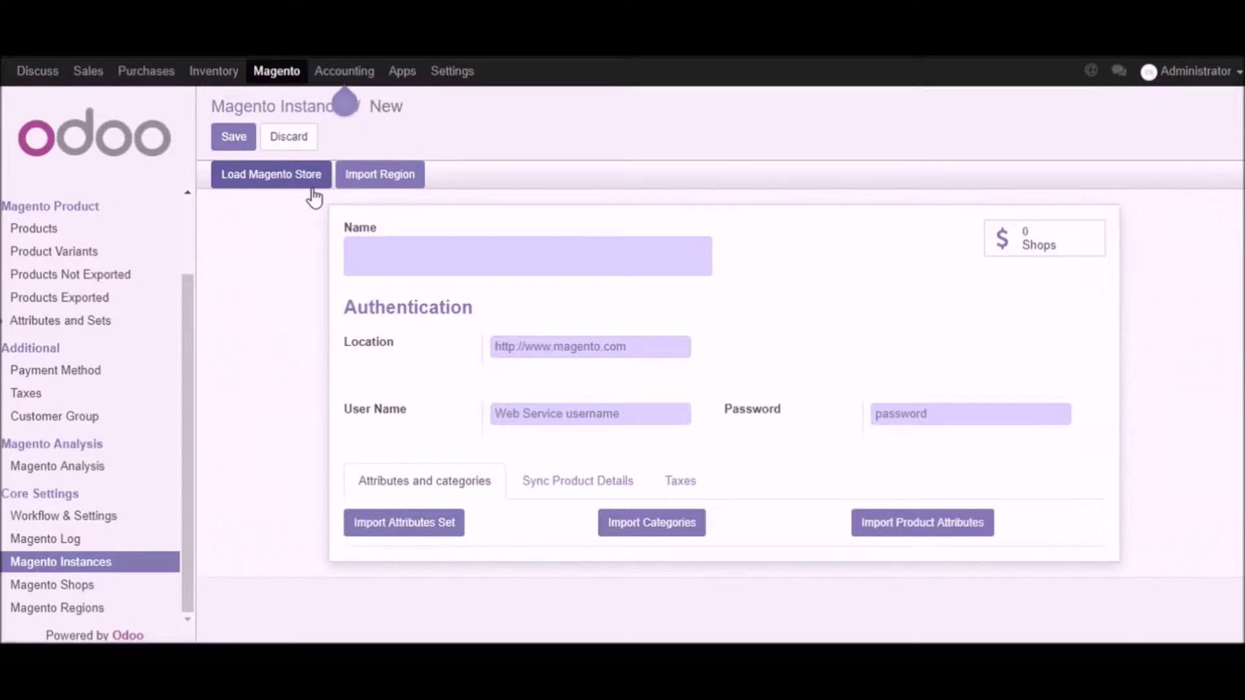
Open the existing Globalteckz Instance record from the Magento instances for editing
left_click(104, 563)
left_click(275, 212)
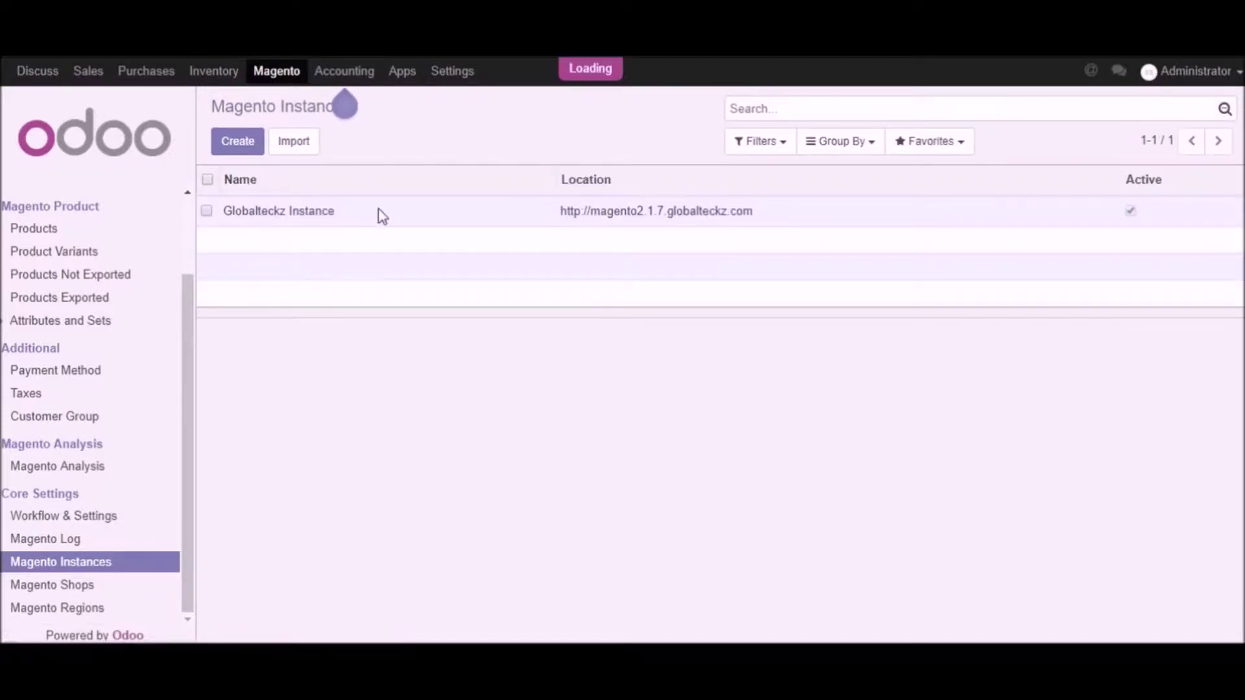
left_click(231, 137)
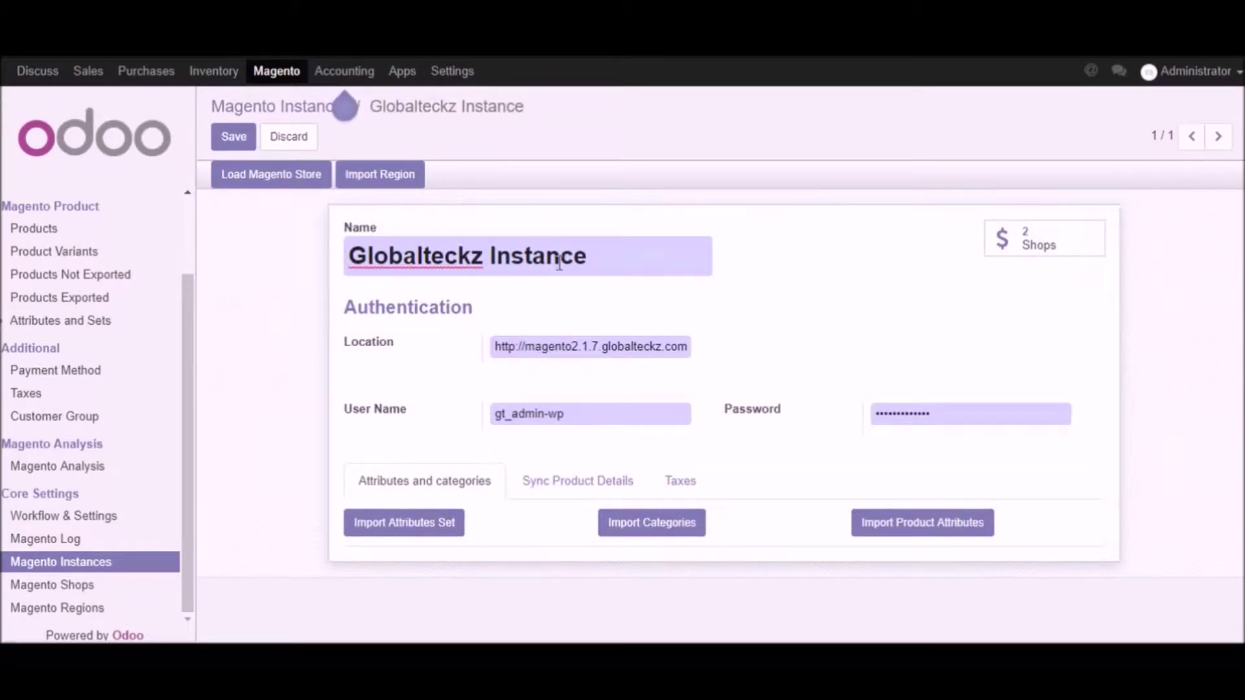
Review the instance's name, location, user name and password fields, and save the record
left_click_drag(387, 255, 610, 338)
left_click_drag(689, 349, 597, 348)
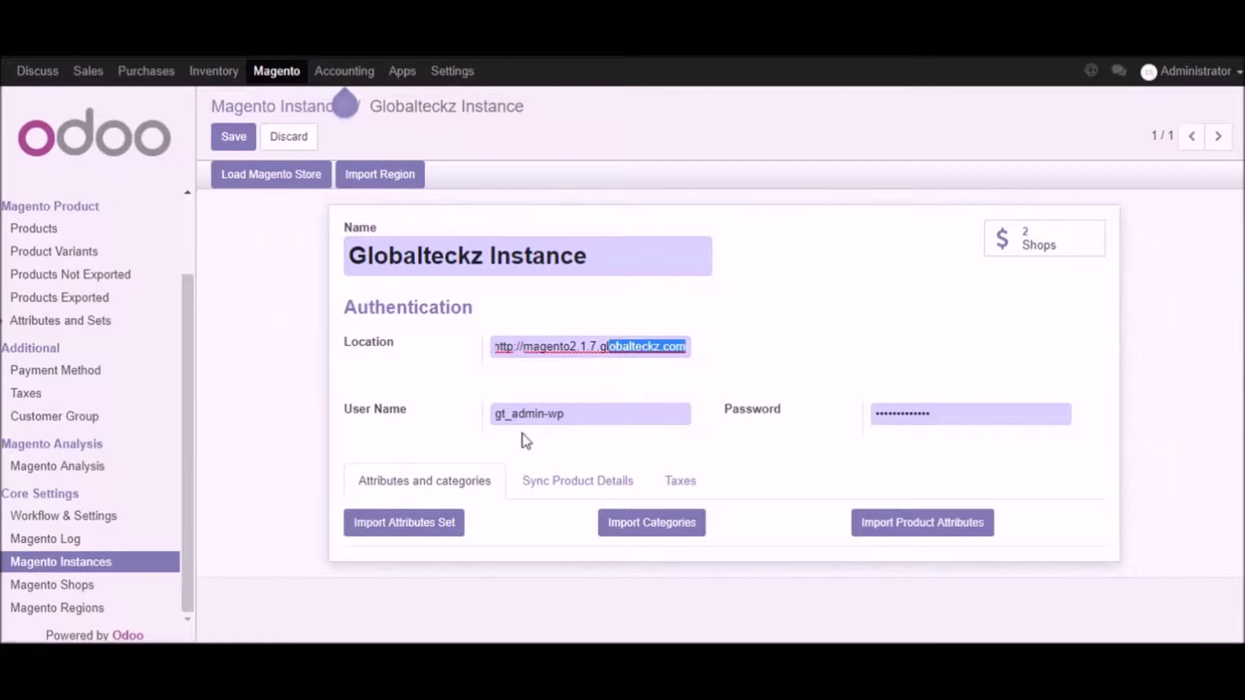
triple_click(683, 413)
left_click_drag(912, 413, 826, 413)
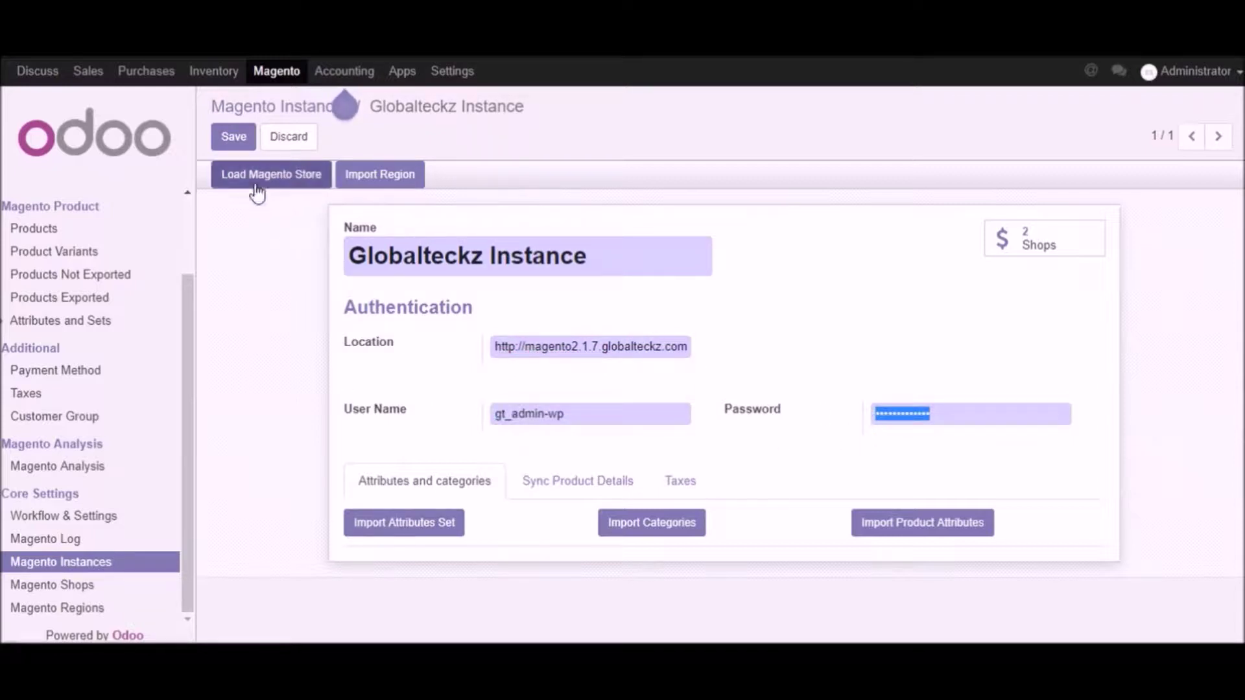
left_click(232, 133)
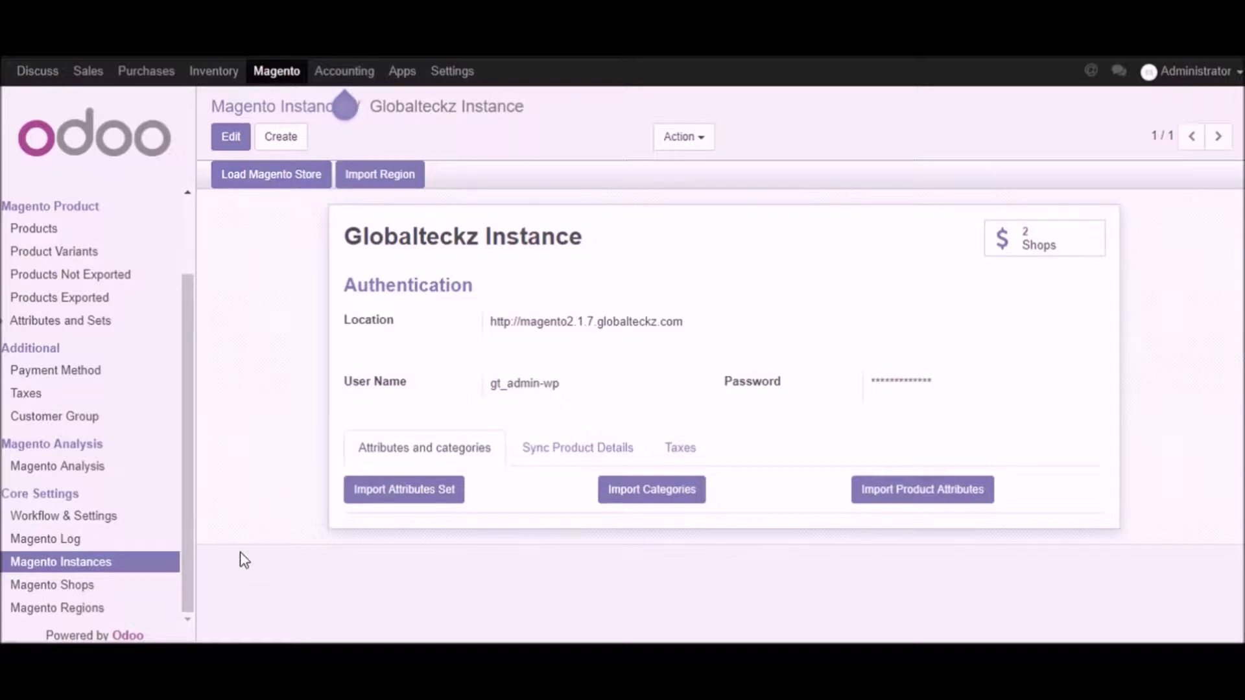
Open the Default Store View in Magento Shops and review its Magento details and customer and order actions
left_click(60, 590)
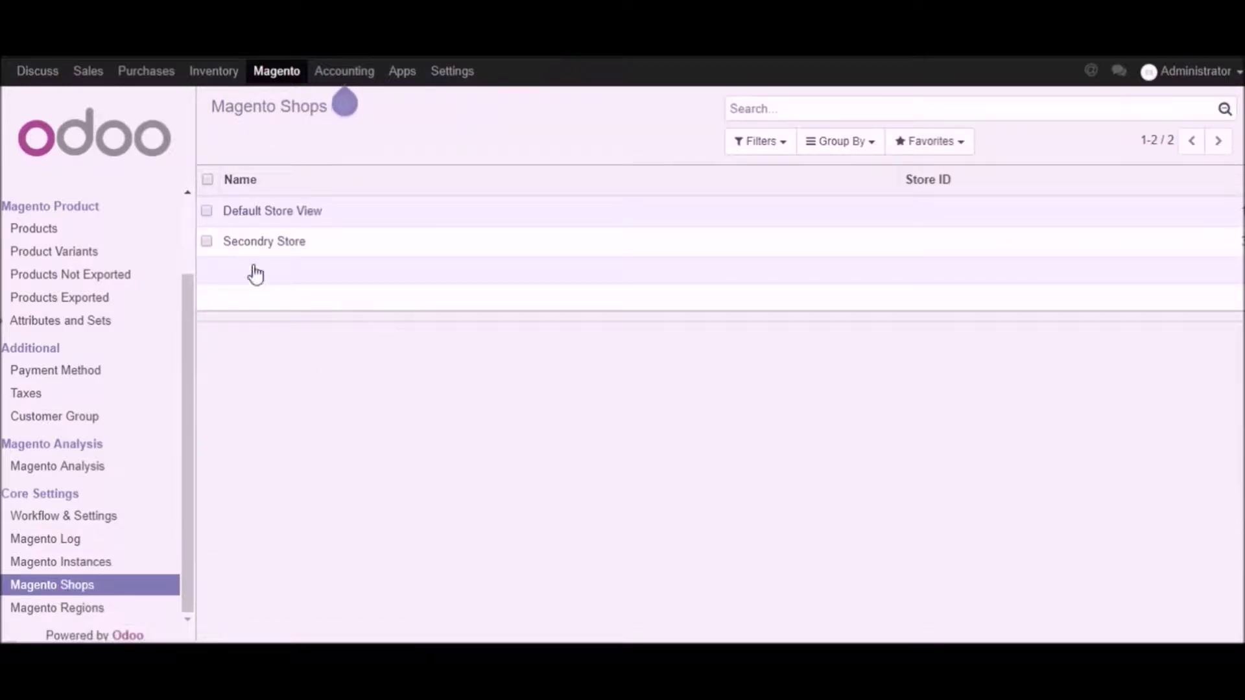
left_click(262, 214)
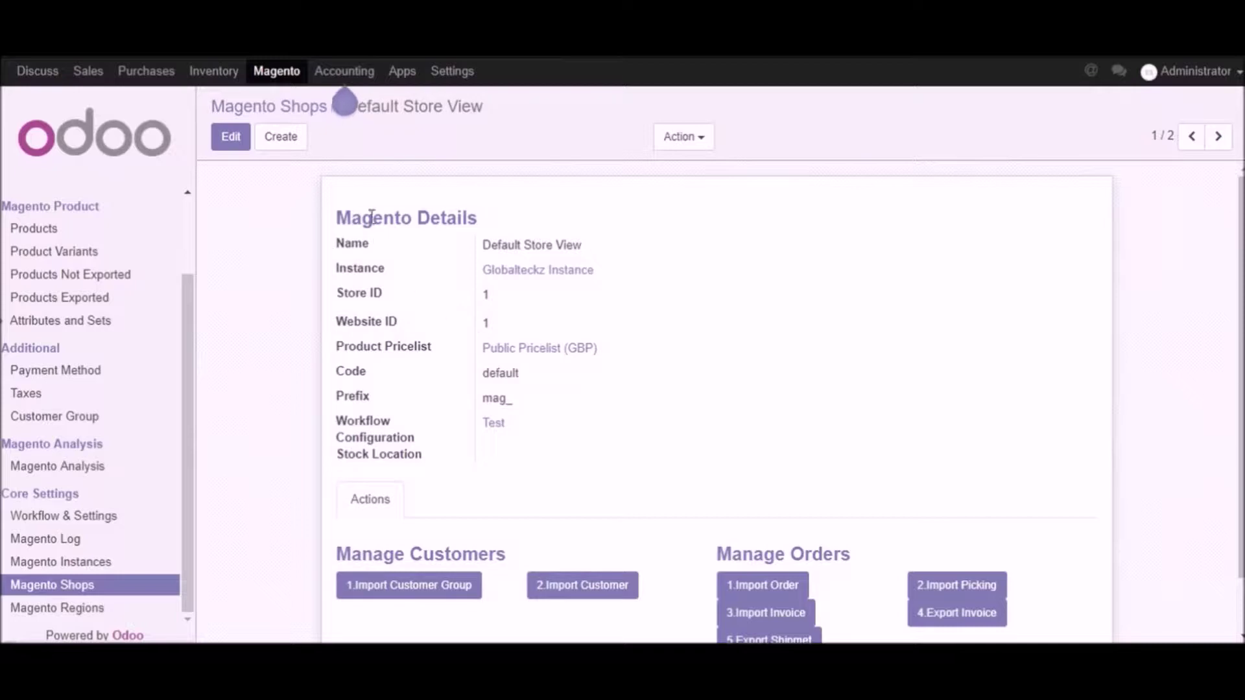
left_click_drag(326, 223, 578, 454)
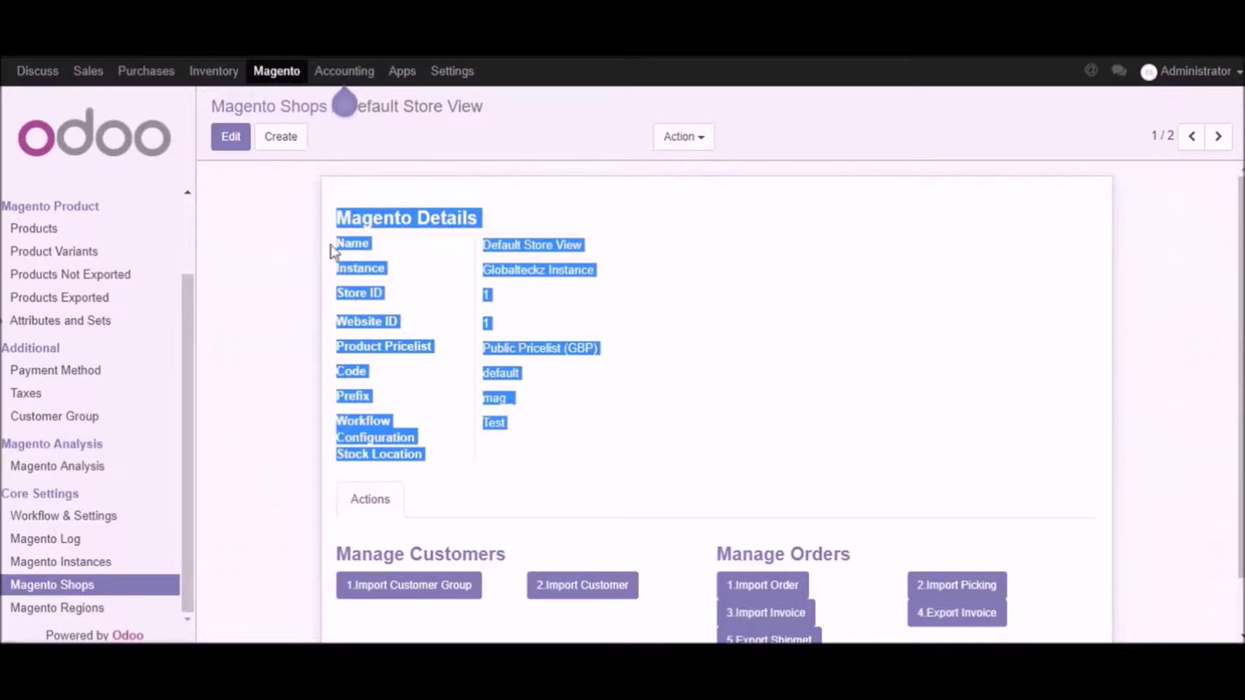
left_click(309, 333)
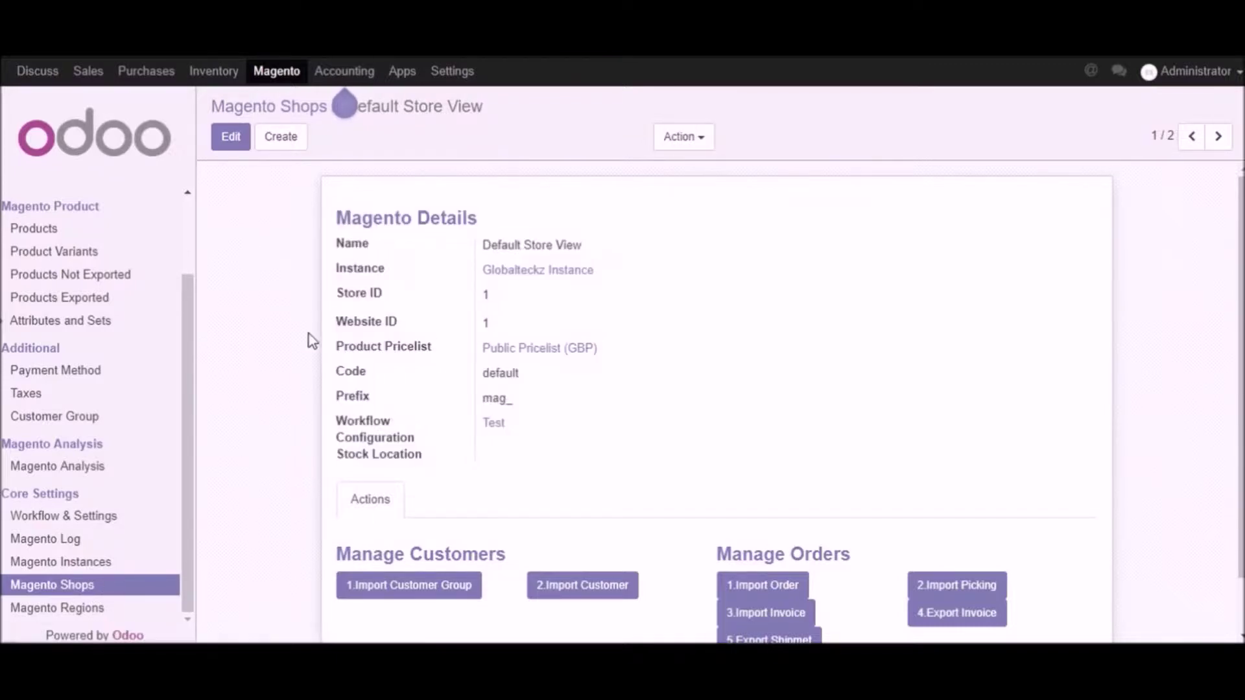
scroll(672, 387, "down", 1)
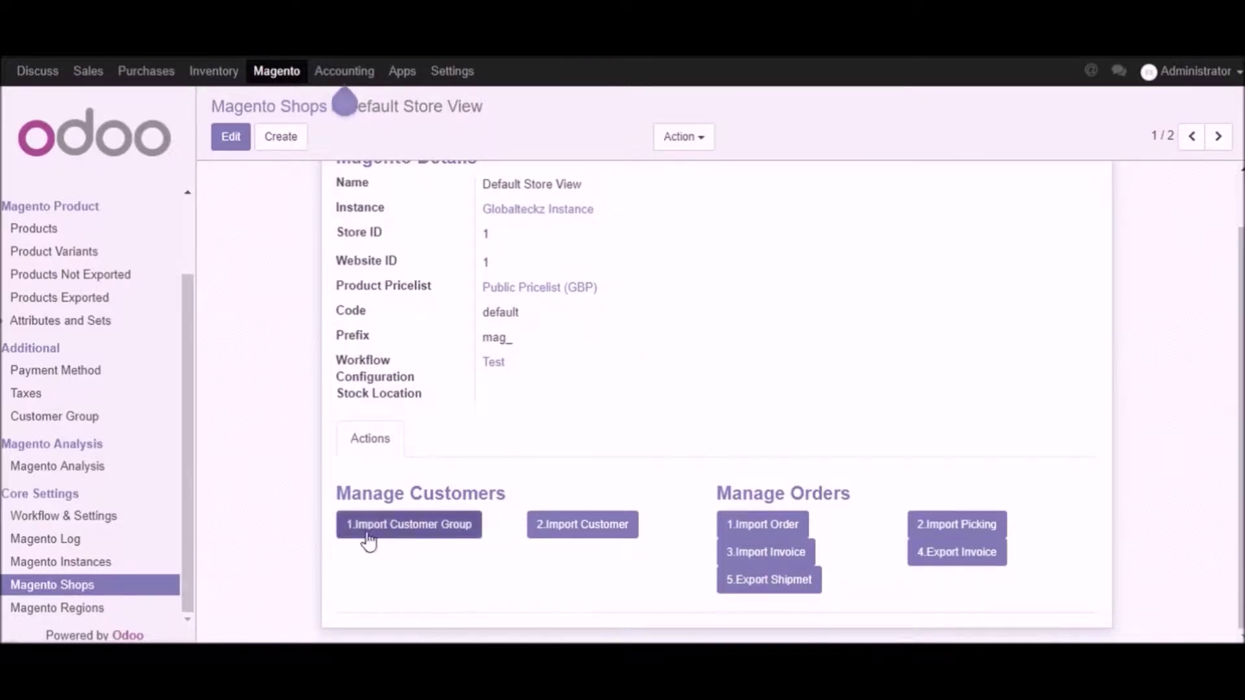
left_click(406, 539)
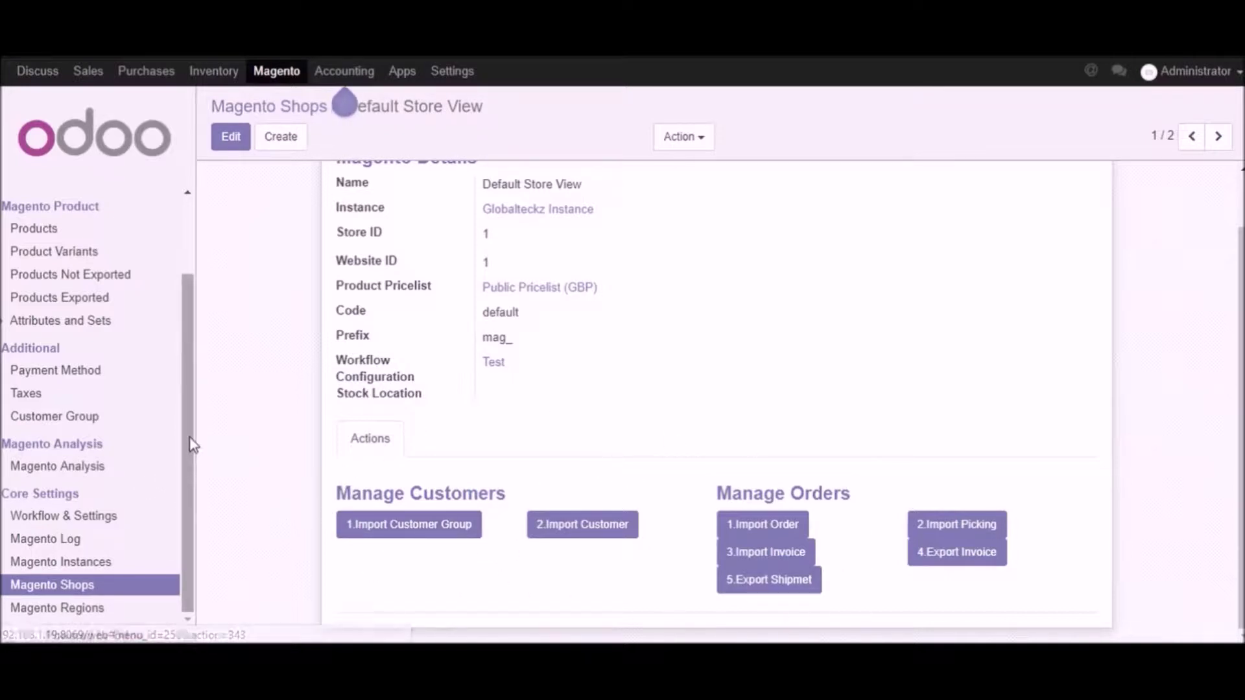
Start a new order workflow record in the Magento workflow settings
left_click(66, 525)
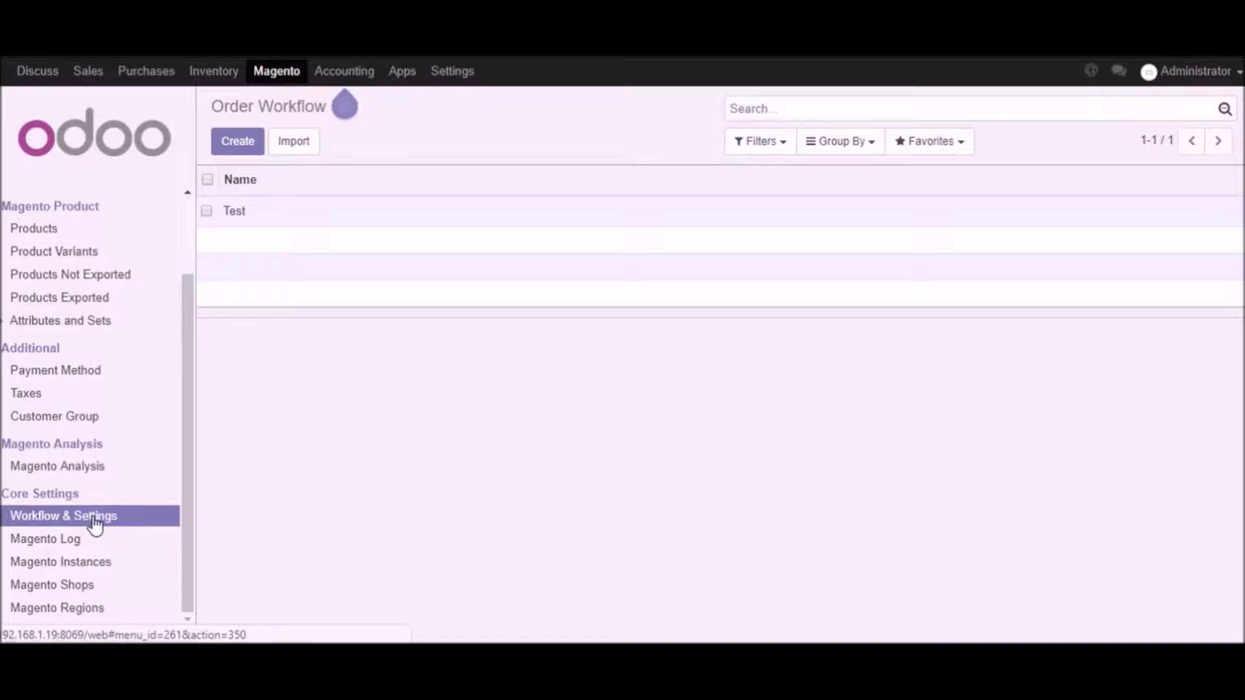
left_click(237, 141)
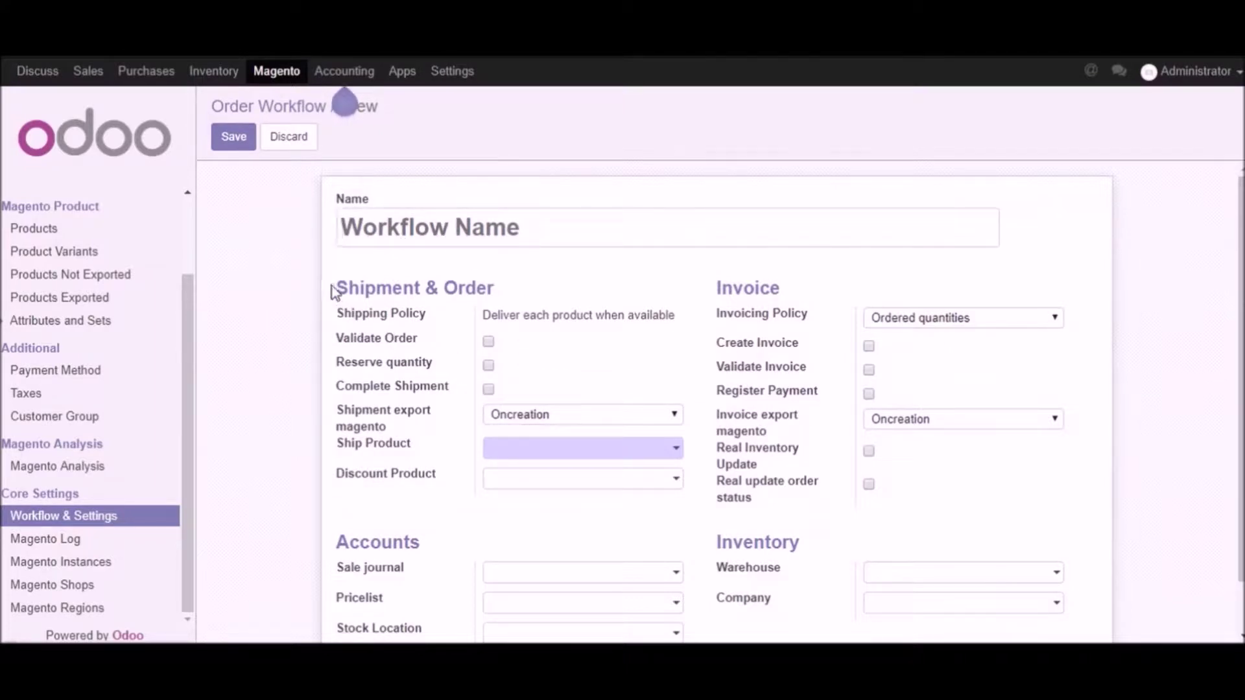
Examine the workflow's Shipment & Order options for Validate Order, Reserve quantity and Complete Shipment
left_click_drag(335, 289, 537, 283)
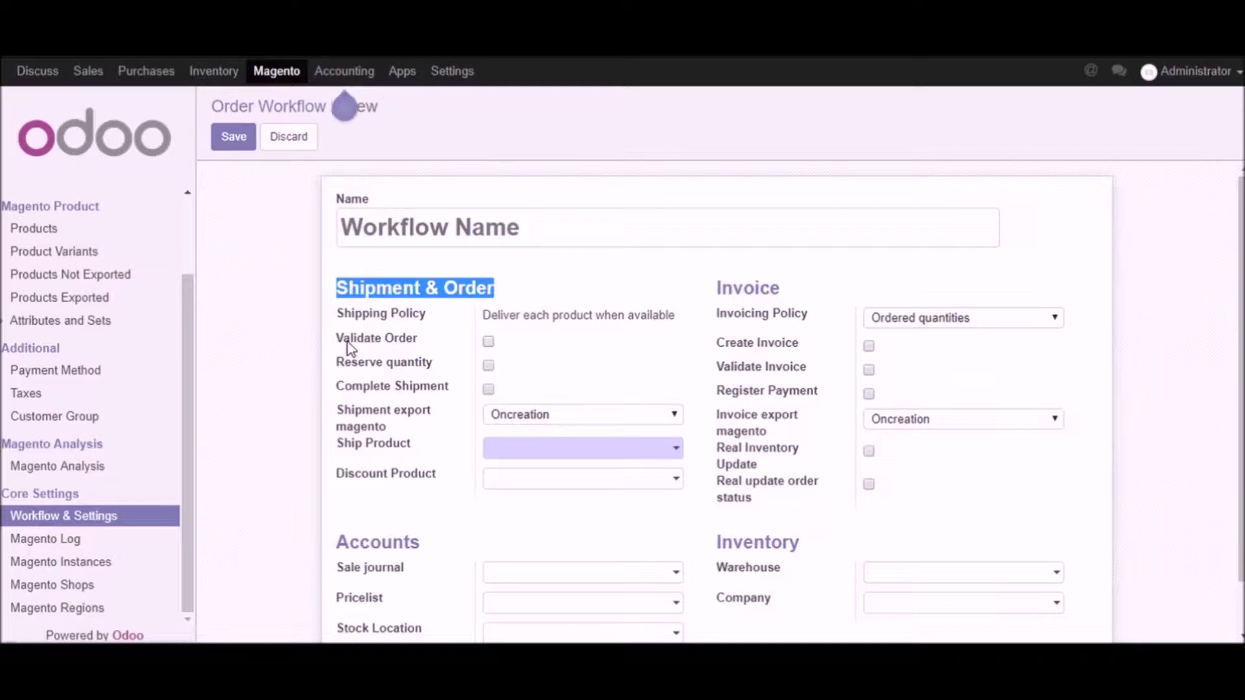
left_click(489, 367)
left_click(489, 390)
left_click(489, 341)
left_click(489, 365)
left_click(323, 329)
left_click_drag(328, 291, 559, 398)
left_click_drag(601, 356, 759, 325)
Examine the Invoicing Policy choices and the Create Invoice, Validate Invoice and Register Payment options
left_click(1055, 318)
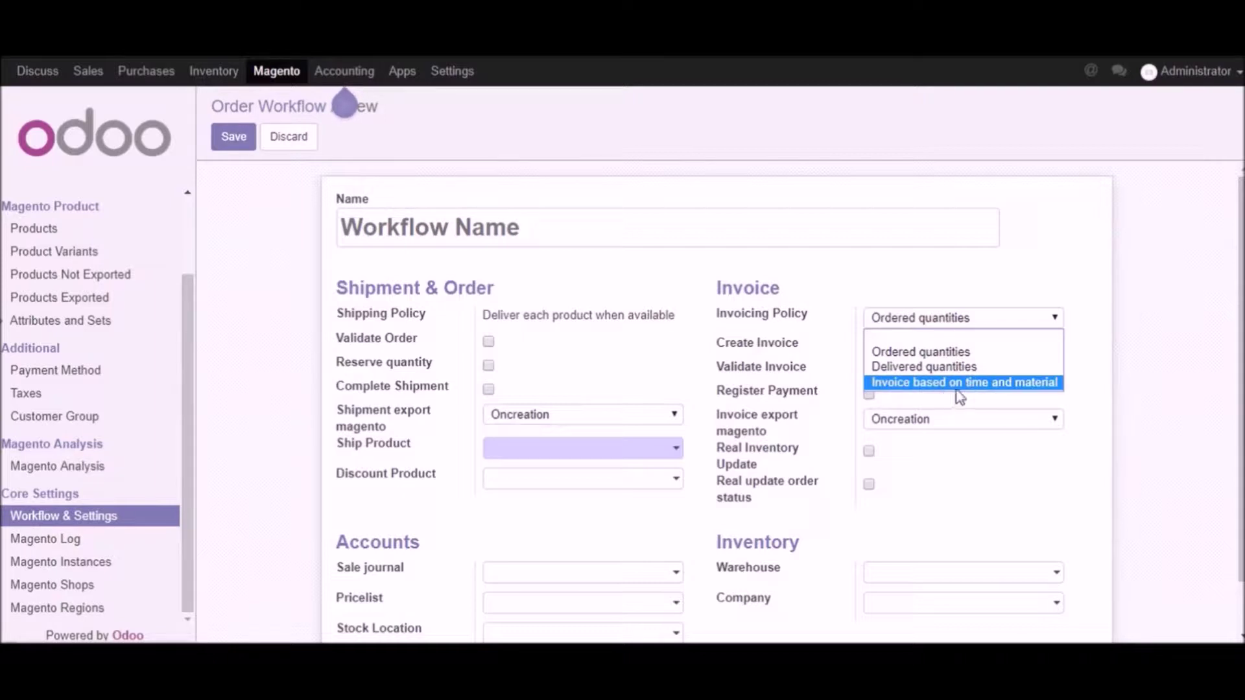
left_click(633, 367)
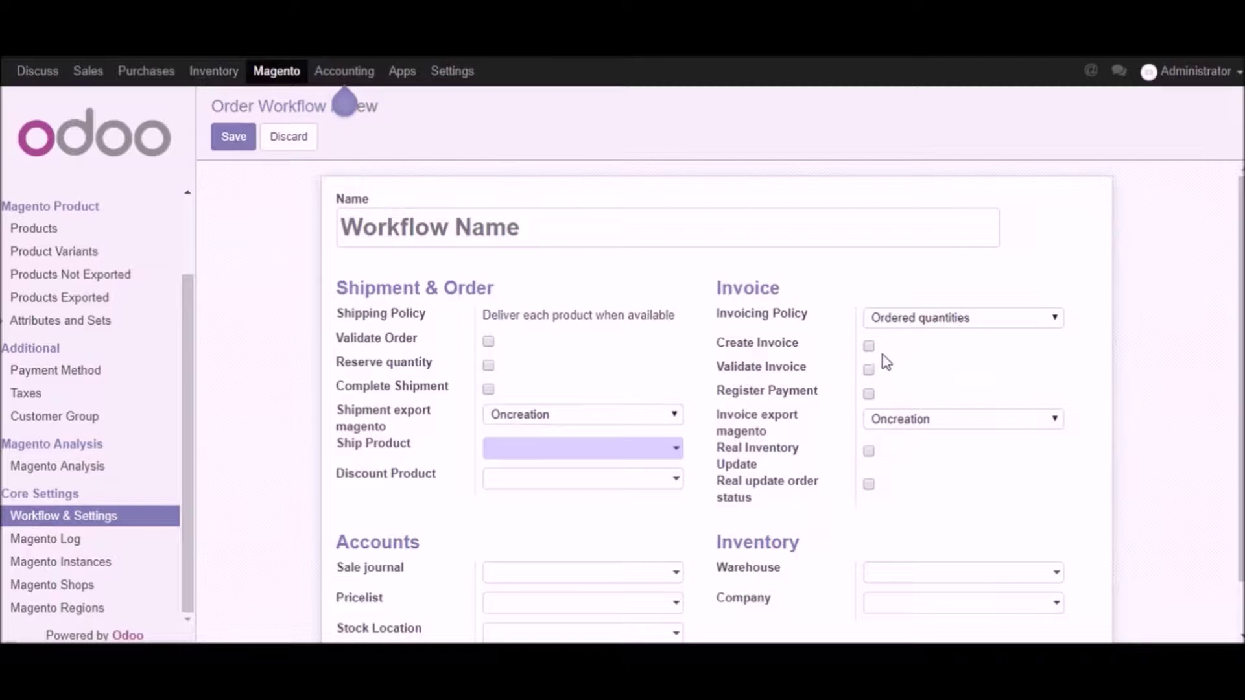
left_click_drag(717, 357, 719, 344)
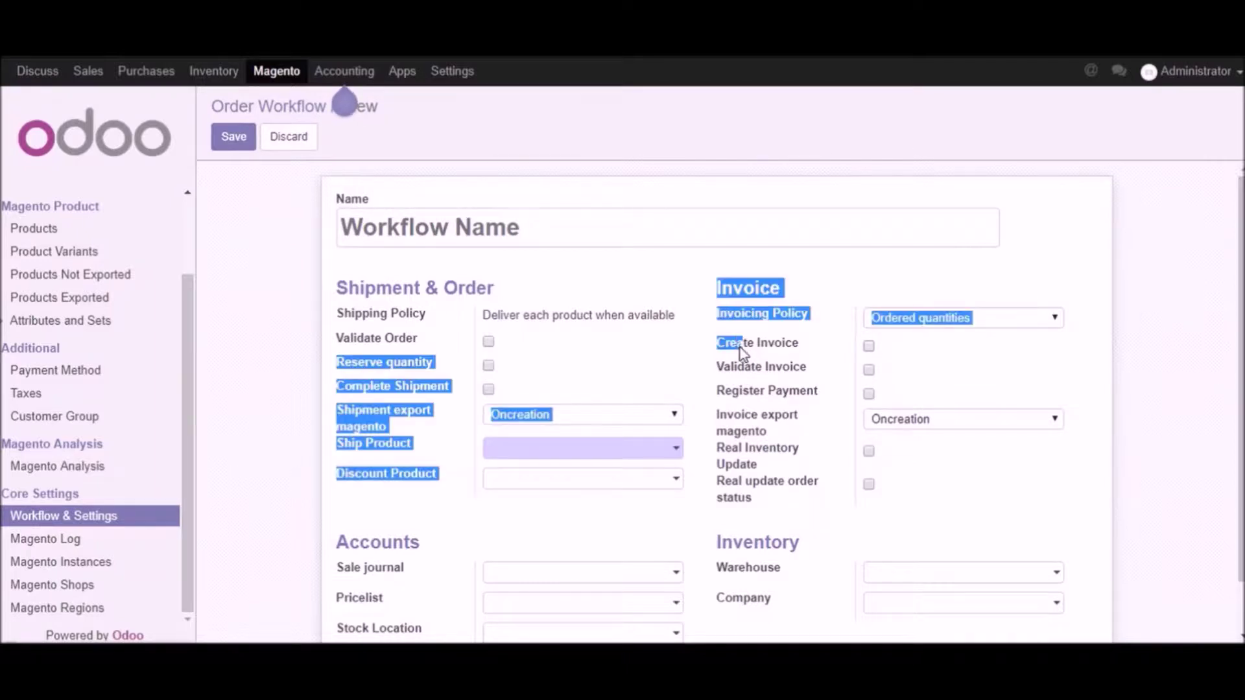
double_click(738, 343)
left_click(875, 350)
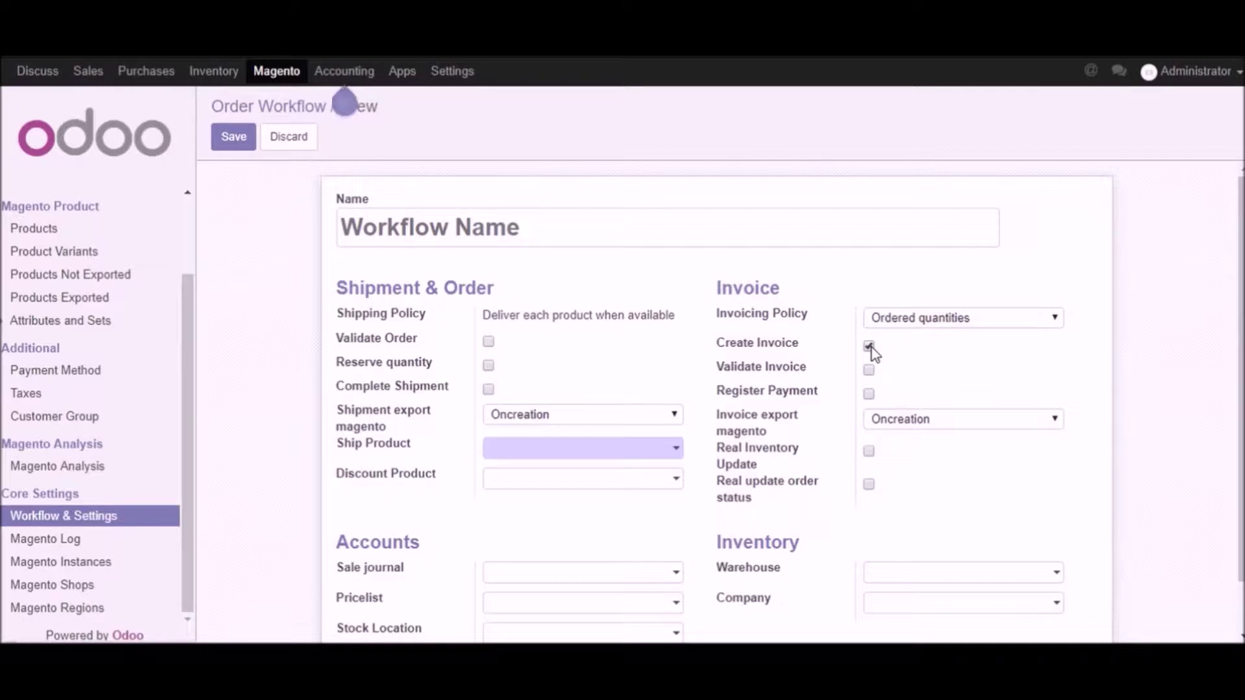
left_click(870, 350)
left_click(869, 369)
left_click(872, 371)
left_click(869, 394)
Examine the available choices for exporting shipments and invoices to Magento, keeping both settings at Oncreation
left_click_drag(334, 417, 390, 418)
left_click(353, 432)
mouse_move(398, 428)
left_click(579, 428)
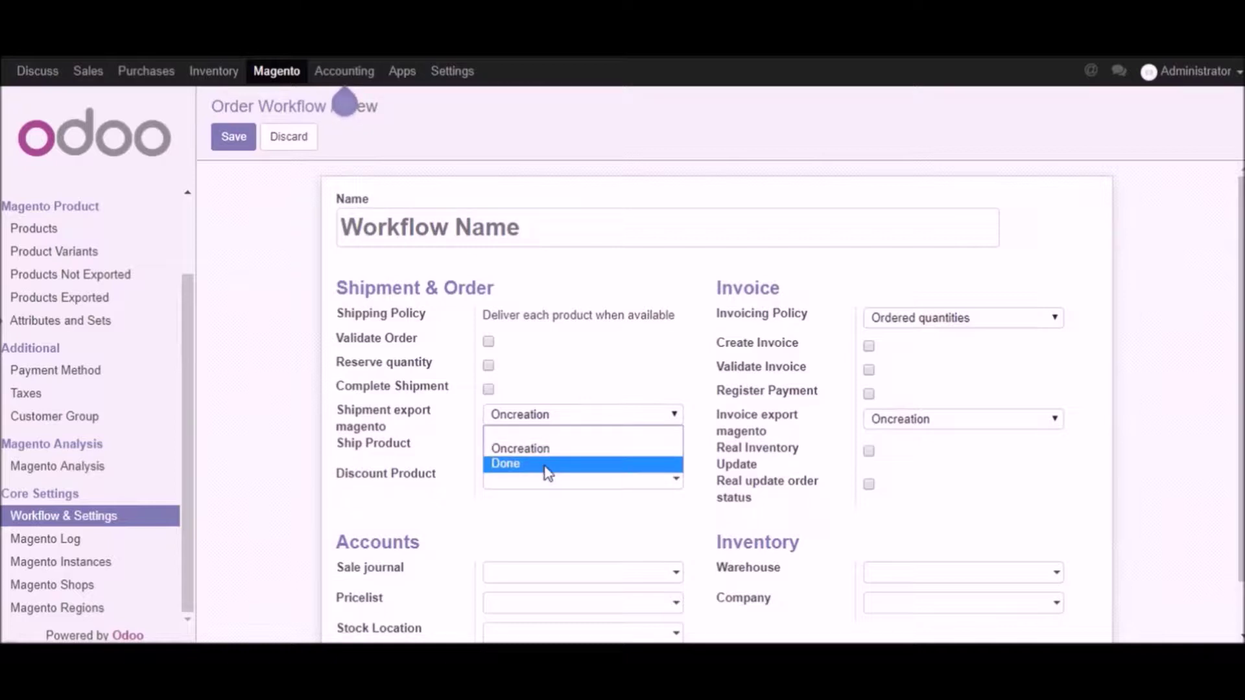
left_click(422, 510)
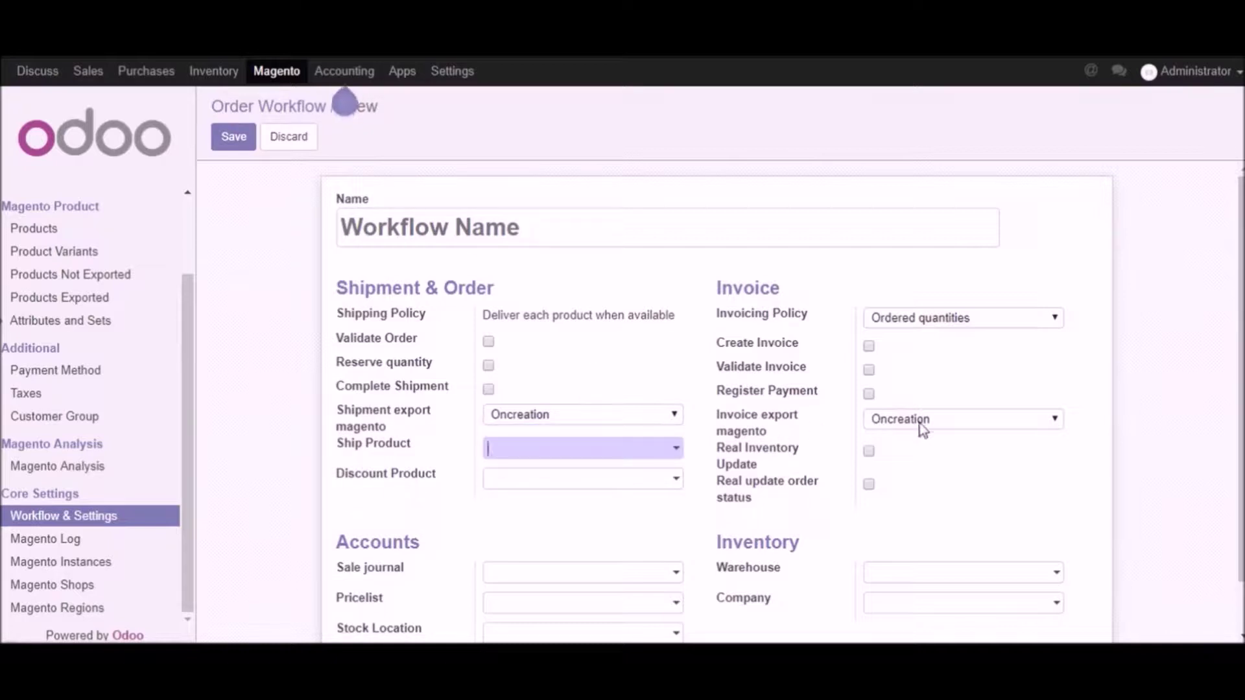
left_click(994, 423)
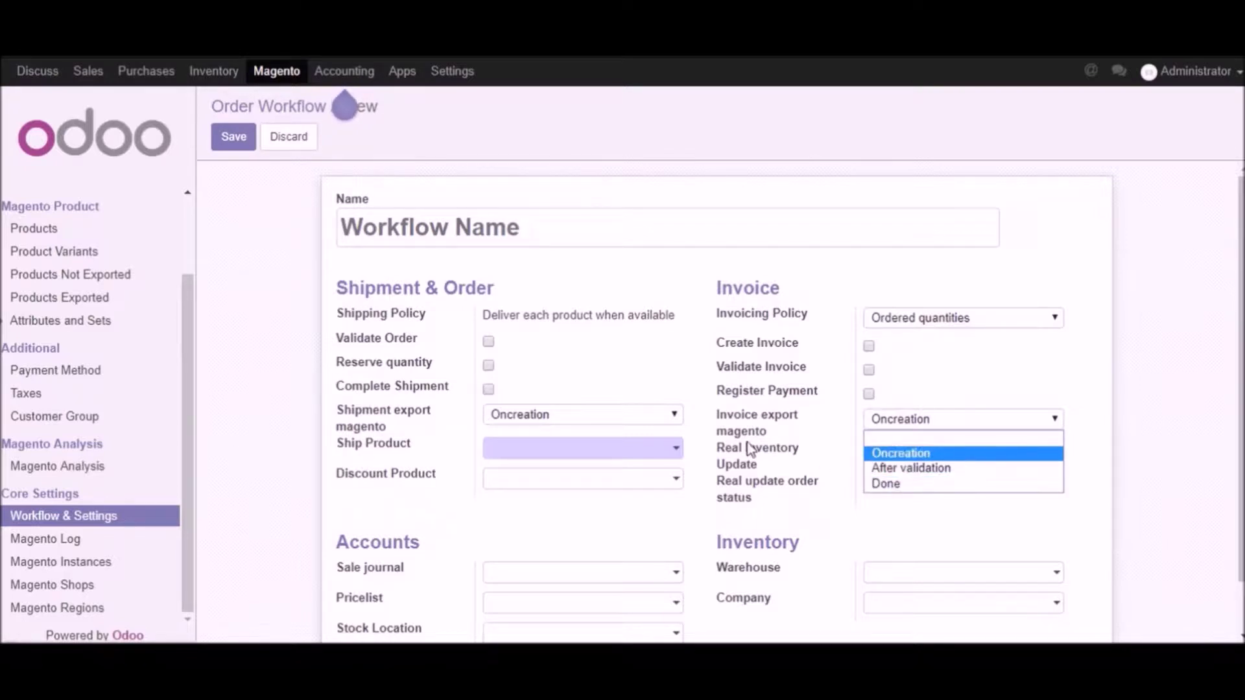
left_click(308, 454)
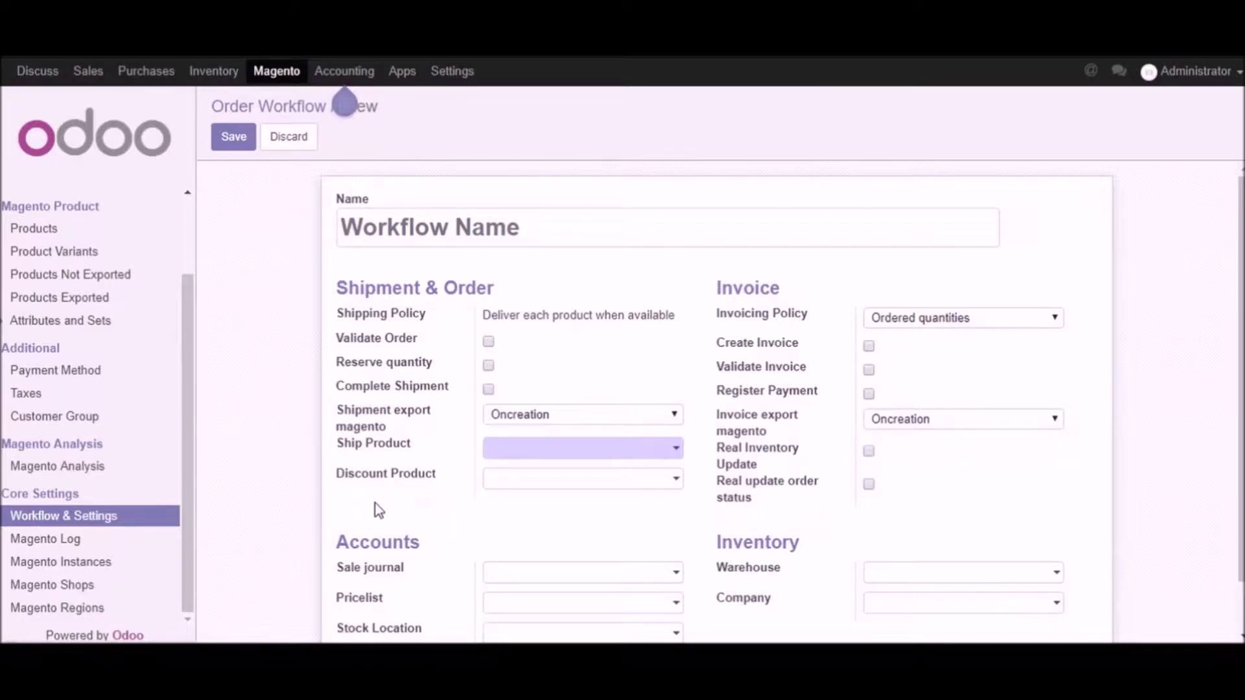
Search for "ship" and set the workflow's Ship Product to Shipping Product
left_click(675, 460)
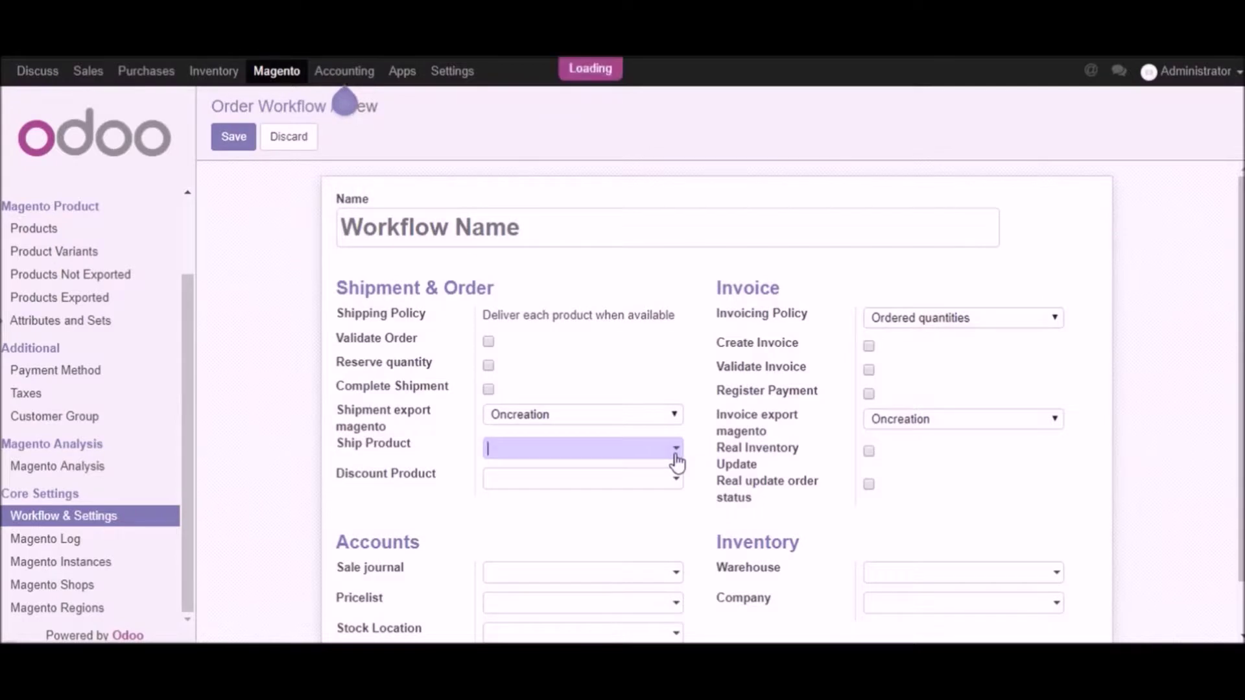
type("shi")
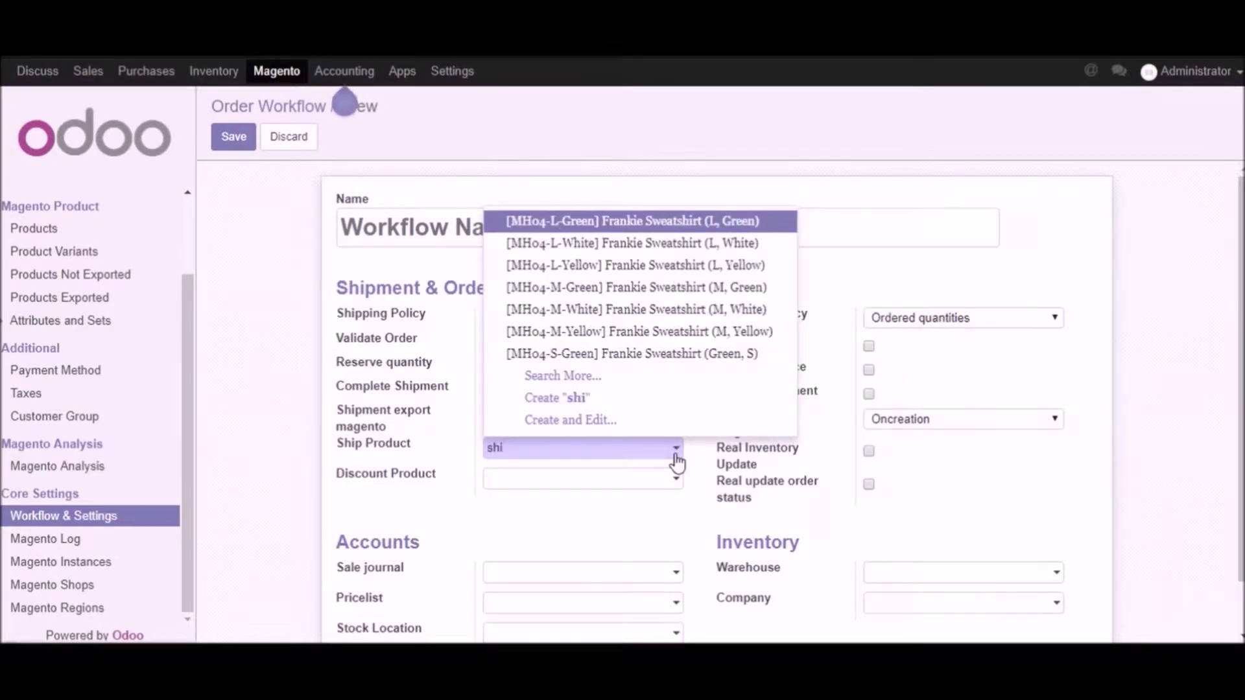
type("p")
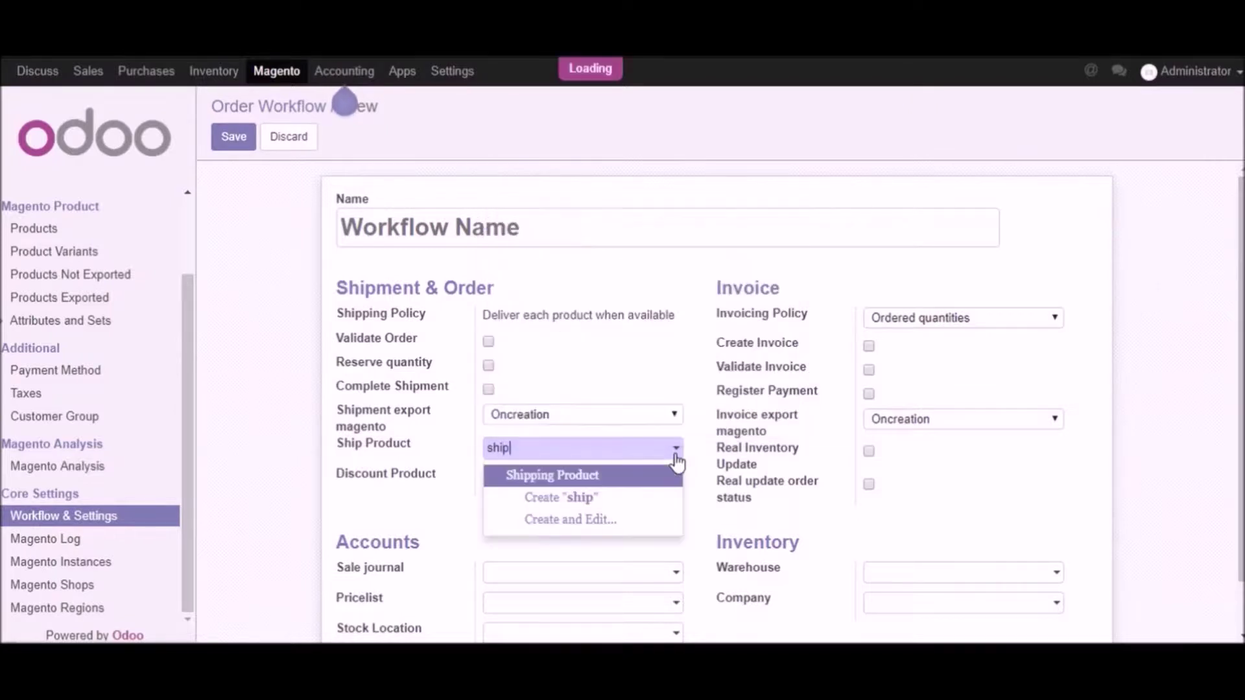
left_click(583, 478)
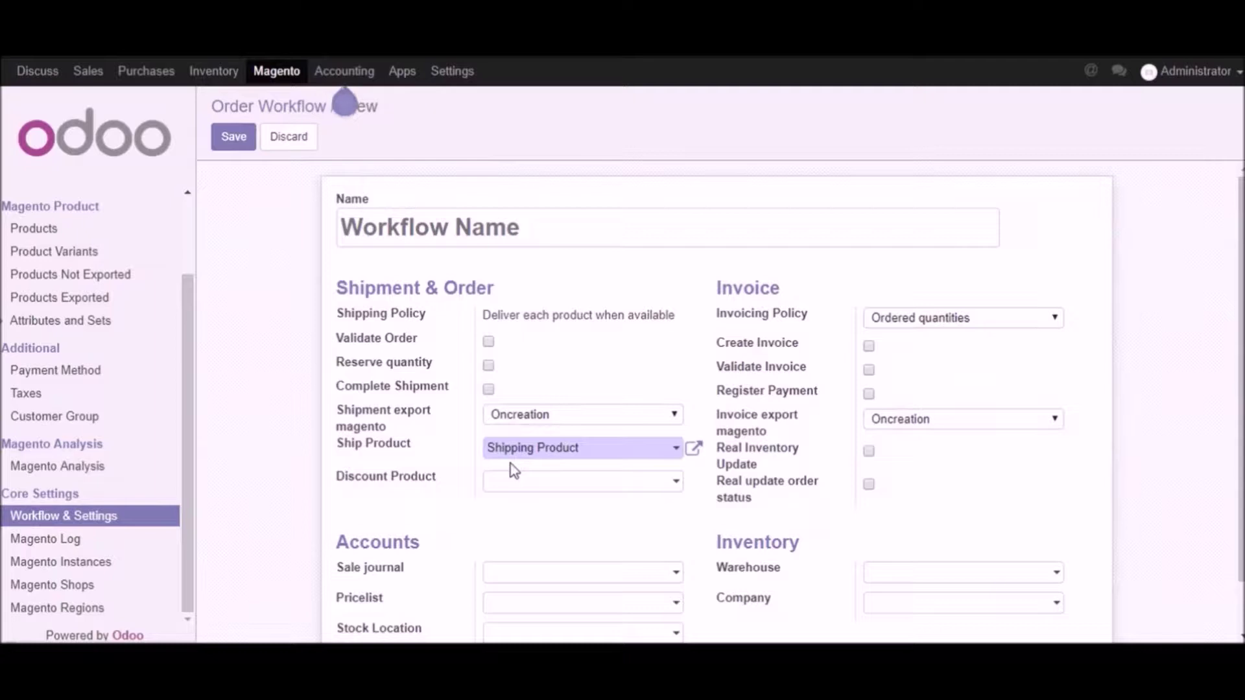
Examine the Real Inventory Update option in the workflow's Invoice section
double_click(733, 452)
left_click(792, 462)
left_click(868, 452)
Search for "dis" and set the workflow's Discount Product to Discount Product
left_click(675, 495)
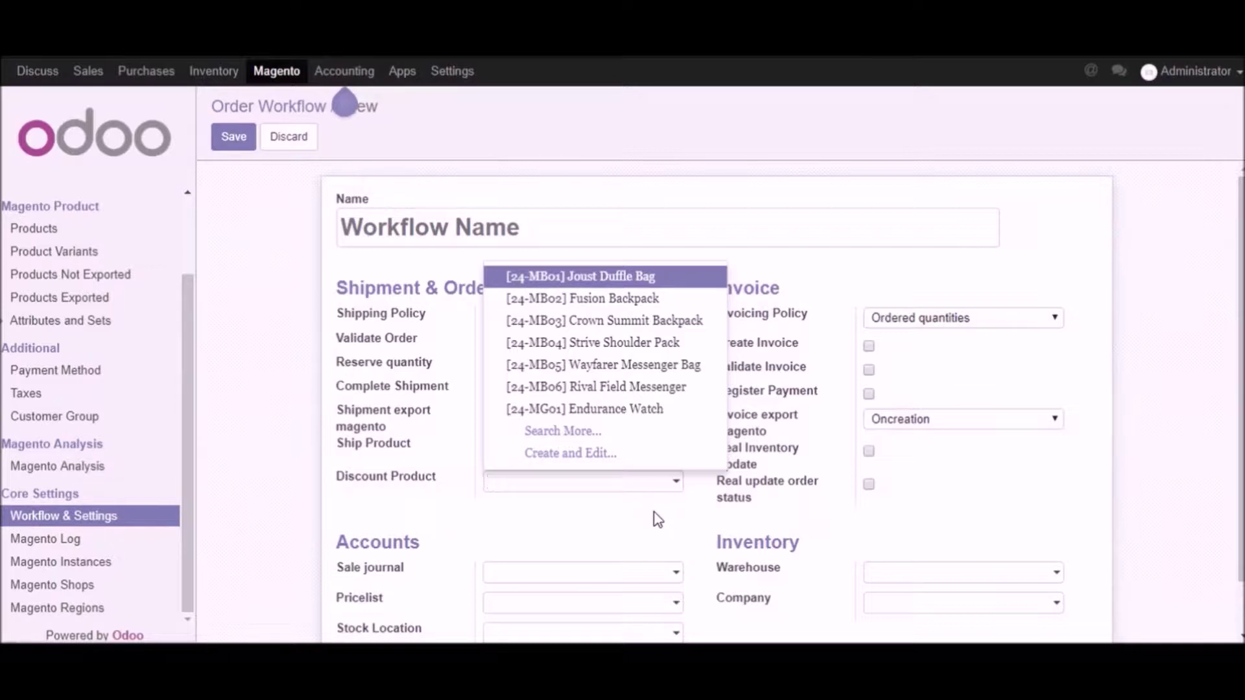
type("dis")
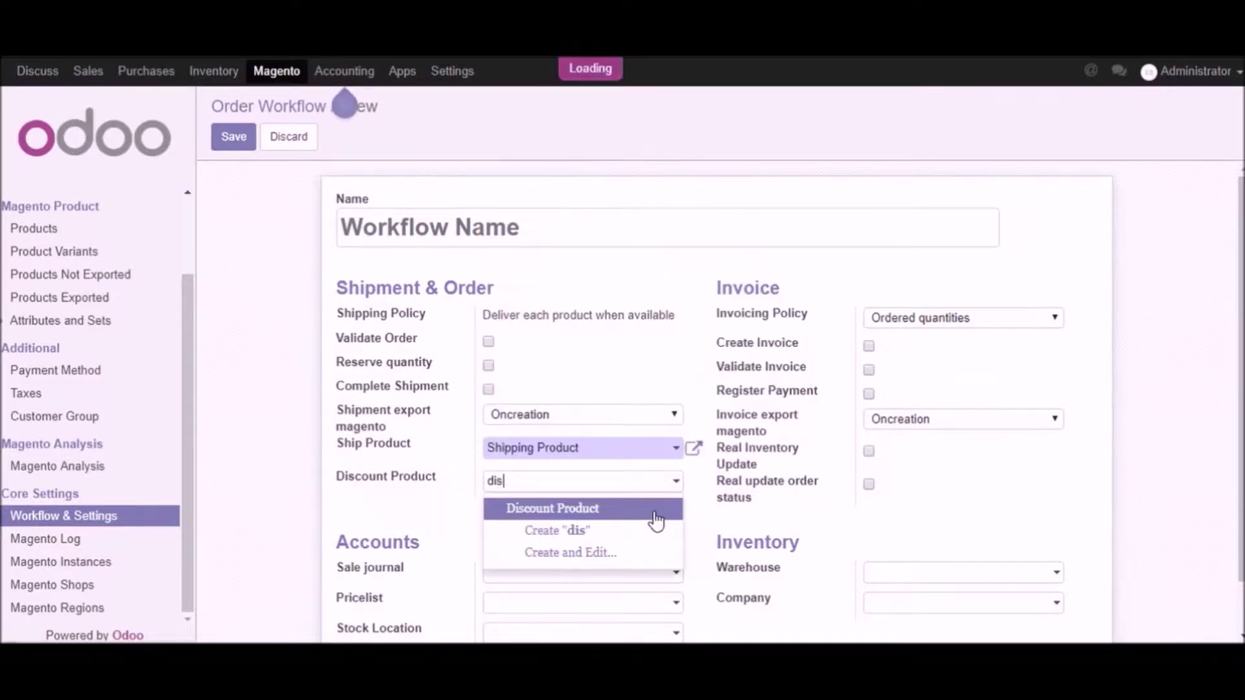
left_click(656, 518)
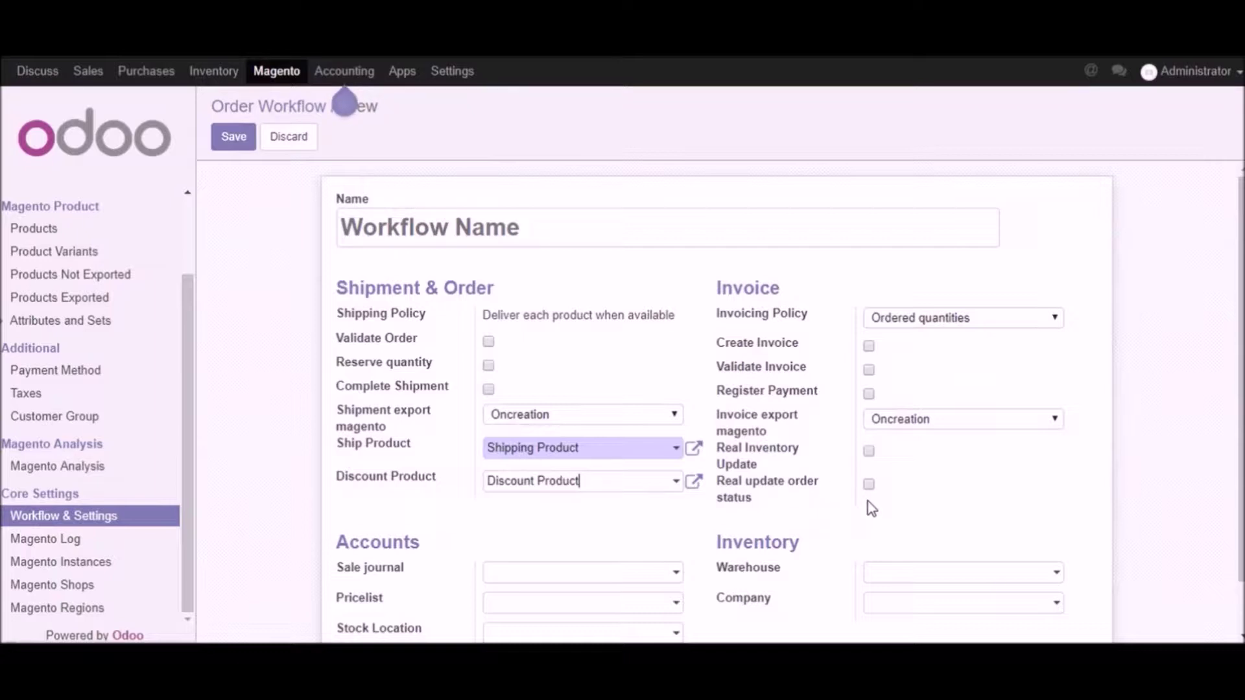
Examine the Accounts section of the new workflow, checking the choices for Sale journal, Pricelist and Stock Location
scroll(869, 503, "down", 2)
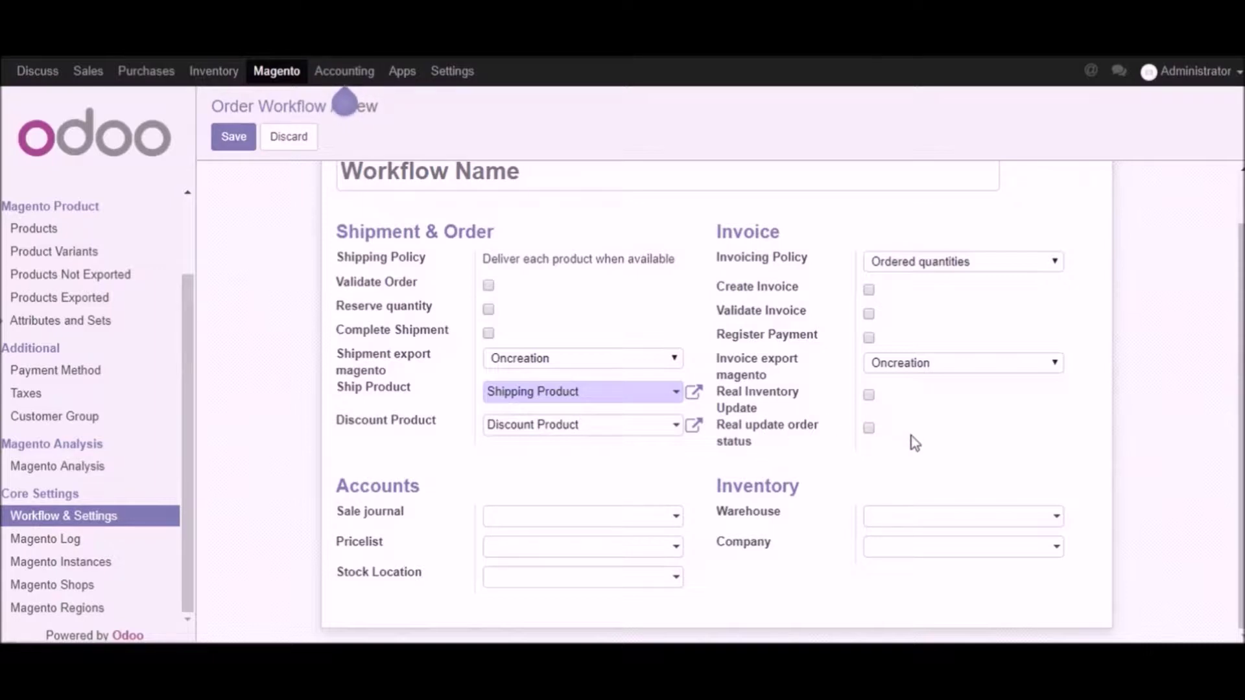
left_click_drag(320, 487, 380, 492)
left_click(377, 488)
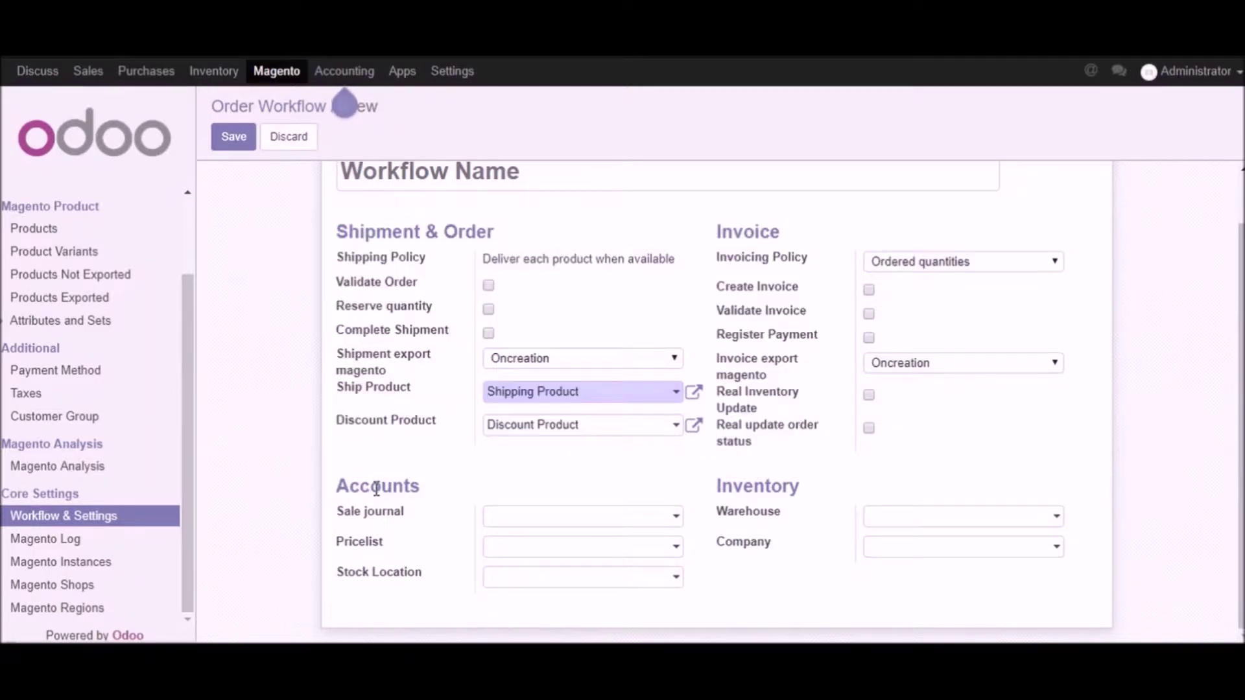
double_click(778, 486)
left_click(675, 519)
left_click(677, 526)
left_click(676, 548)
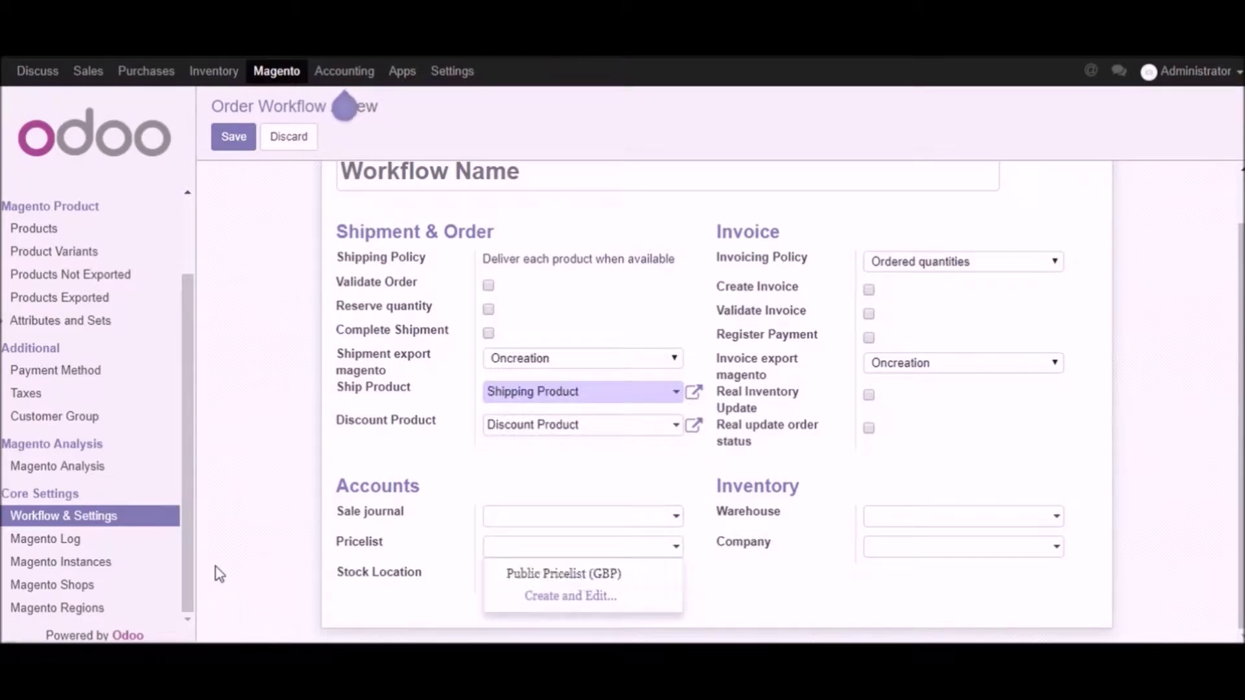
key("Escape")
left_click(683, 581)
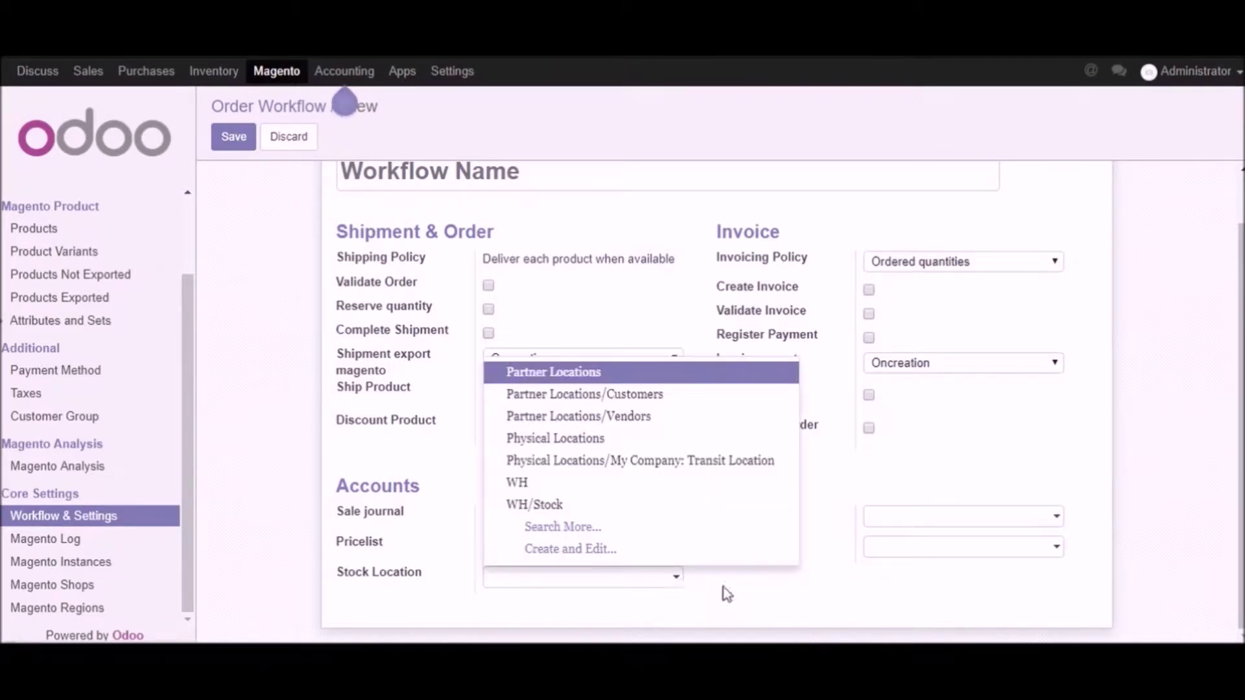
key("Escape")
Examine the Warehouse and Company choices in the workflow's Inventory section without picking any
left_click(1057, 517)
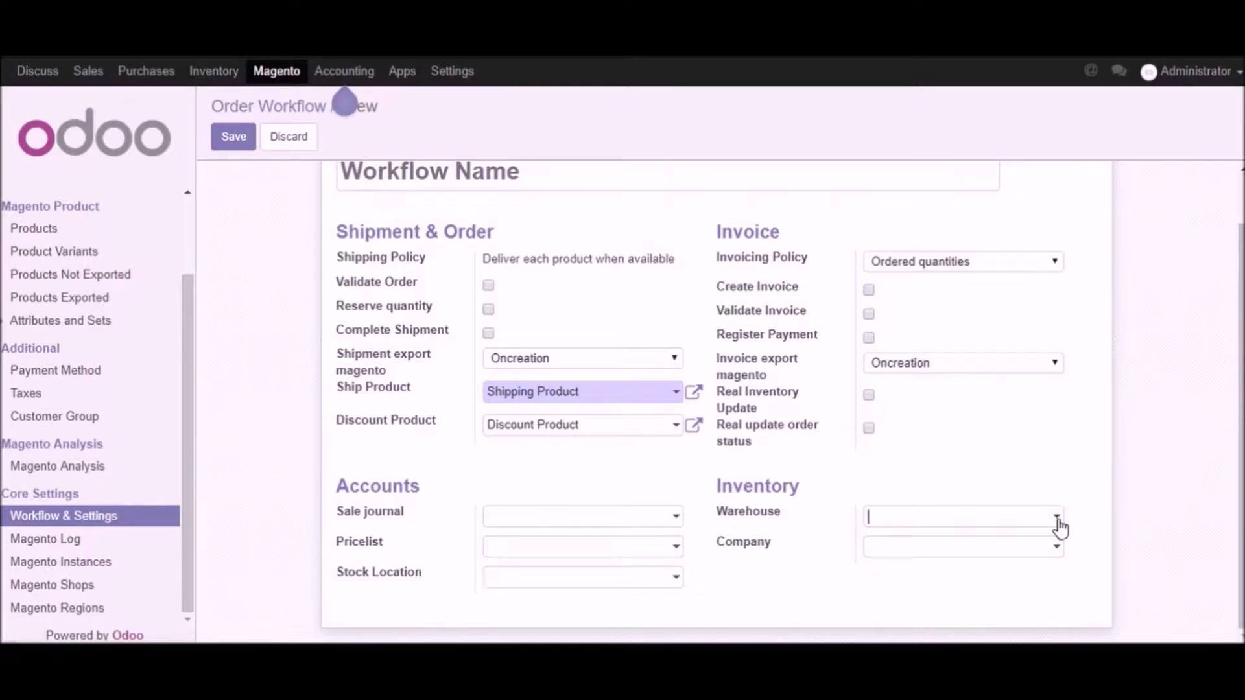
key("Escape")
left_click(1063, 553)
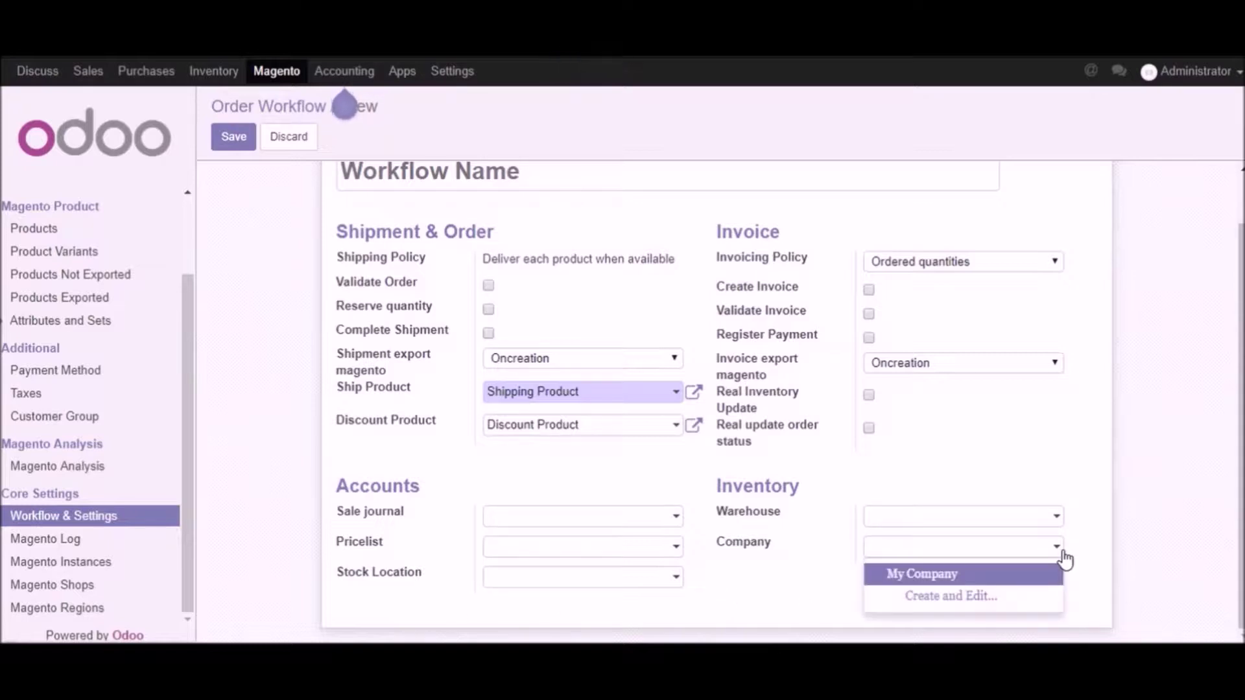
left_click(1067, 555)
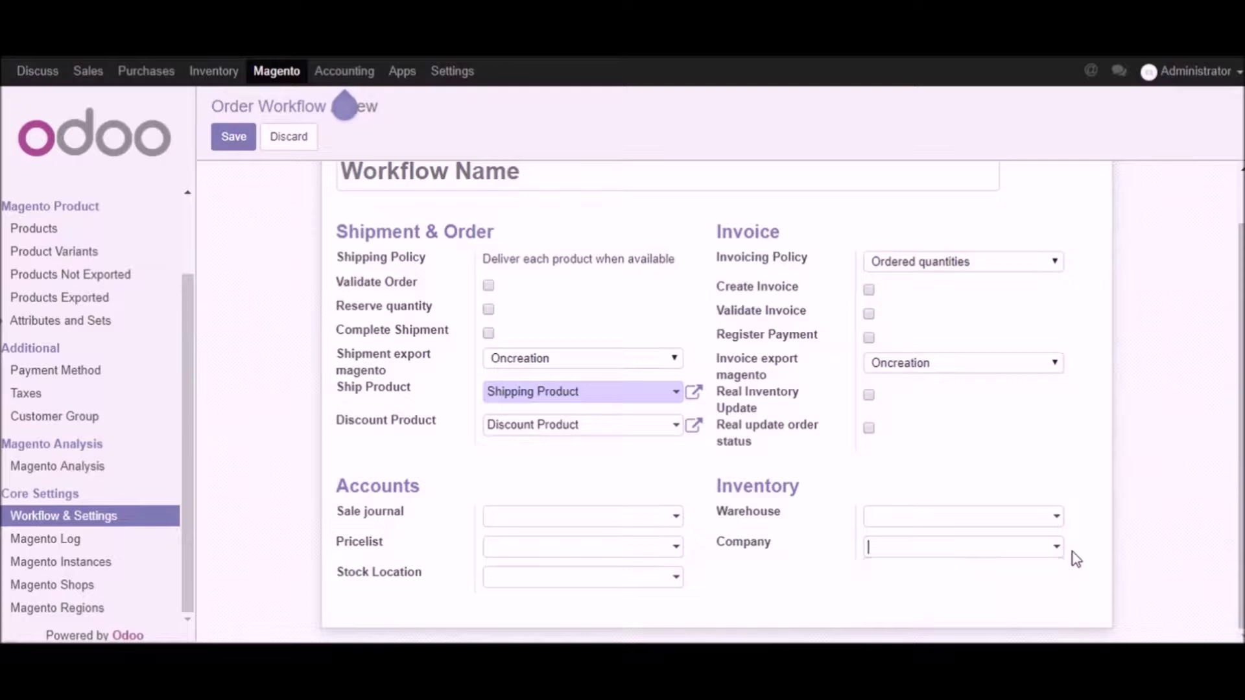
scroll(760, 441, "up", 1)
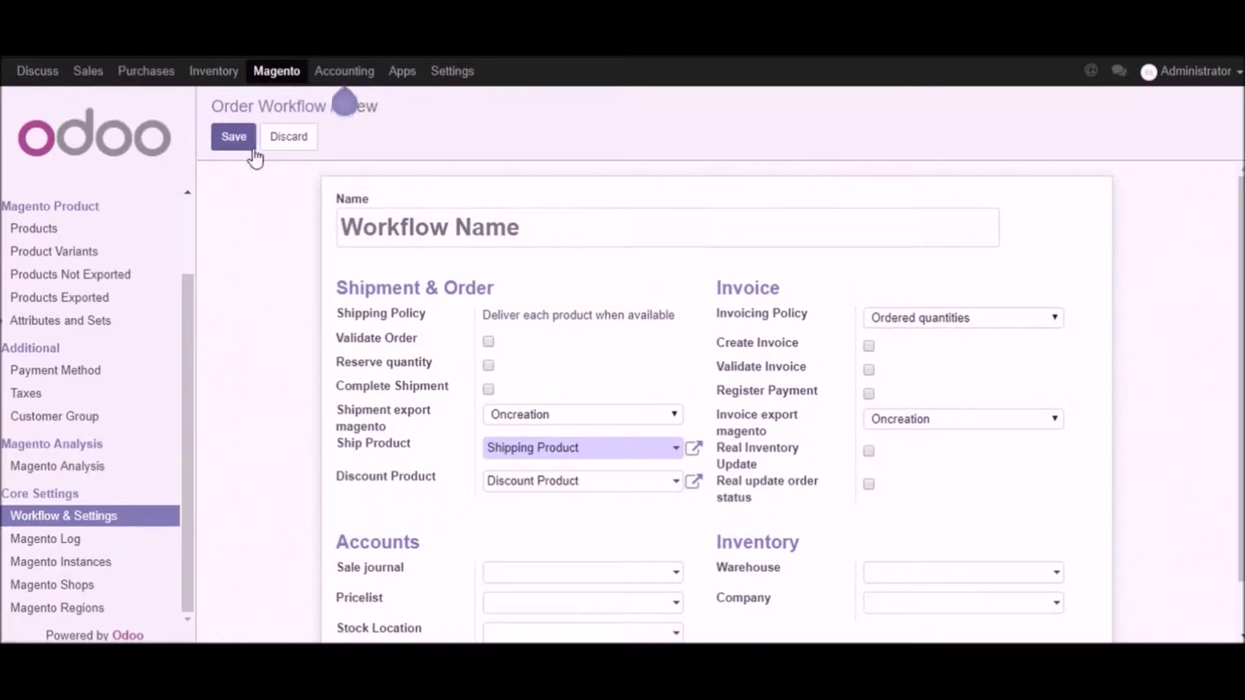
Discard the new workflow, review the settings of the existing Test workflow and return to the workflow list
left_click(106, 516)
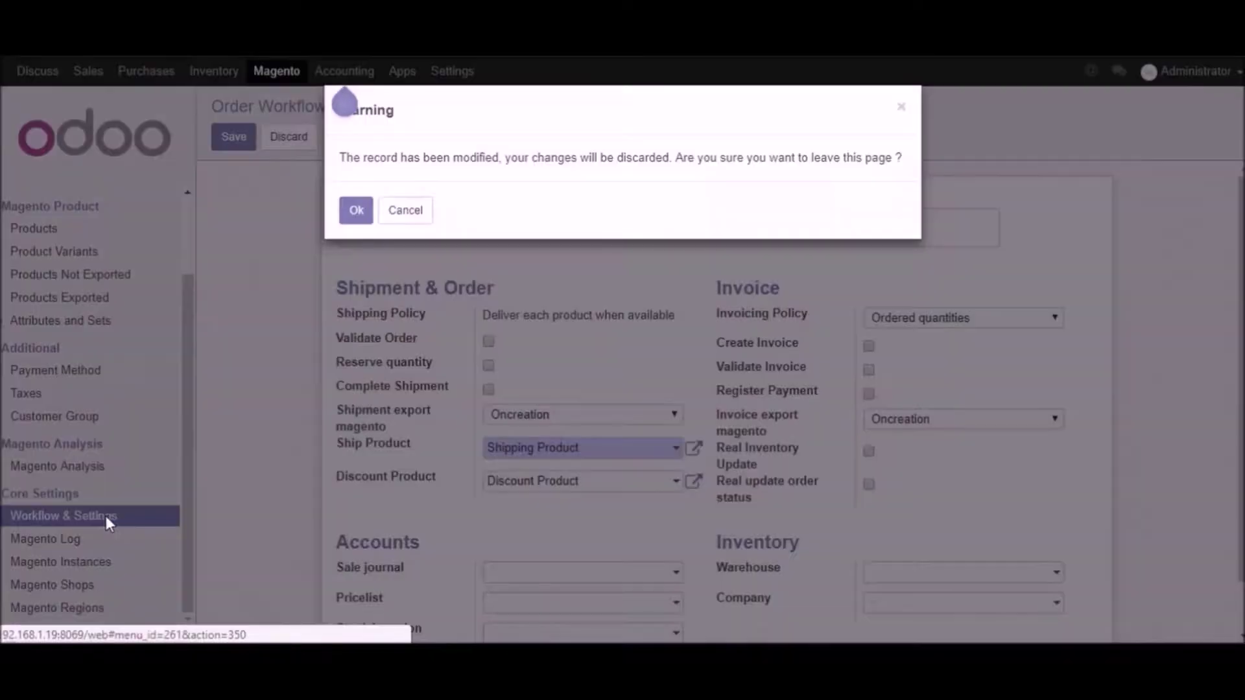
left_click(355, 211)
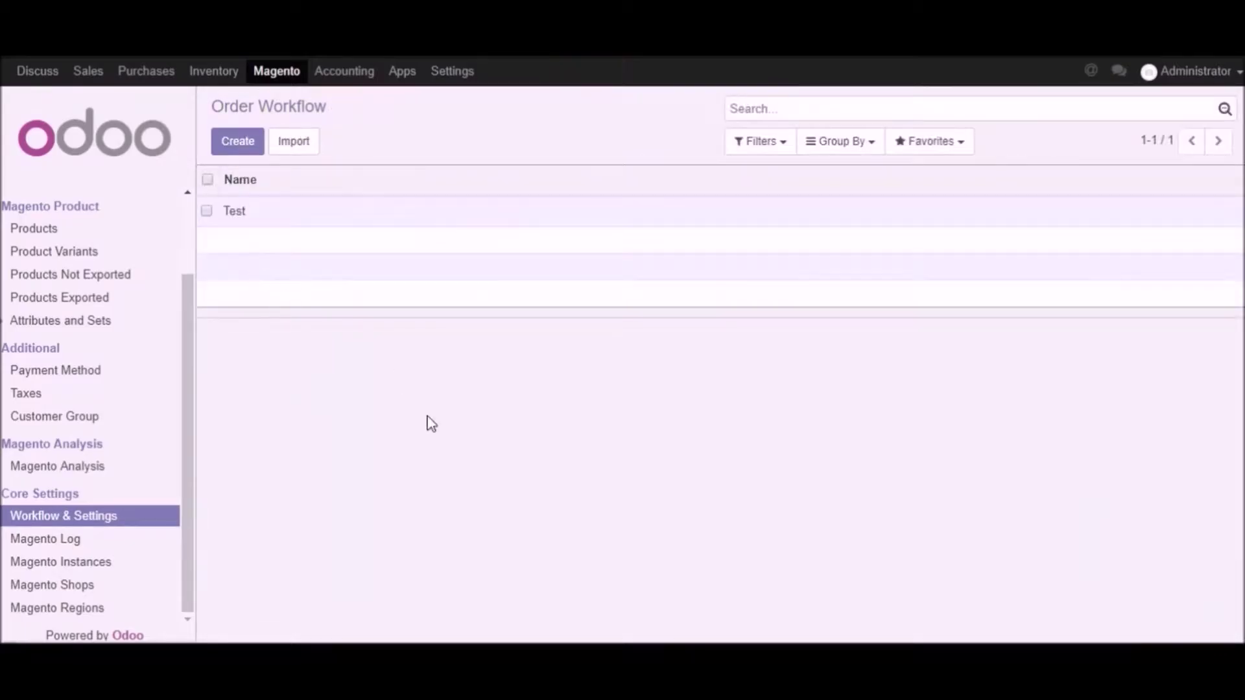
left_click(239, 216)
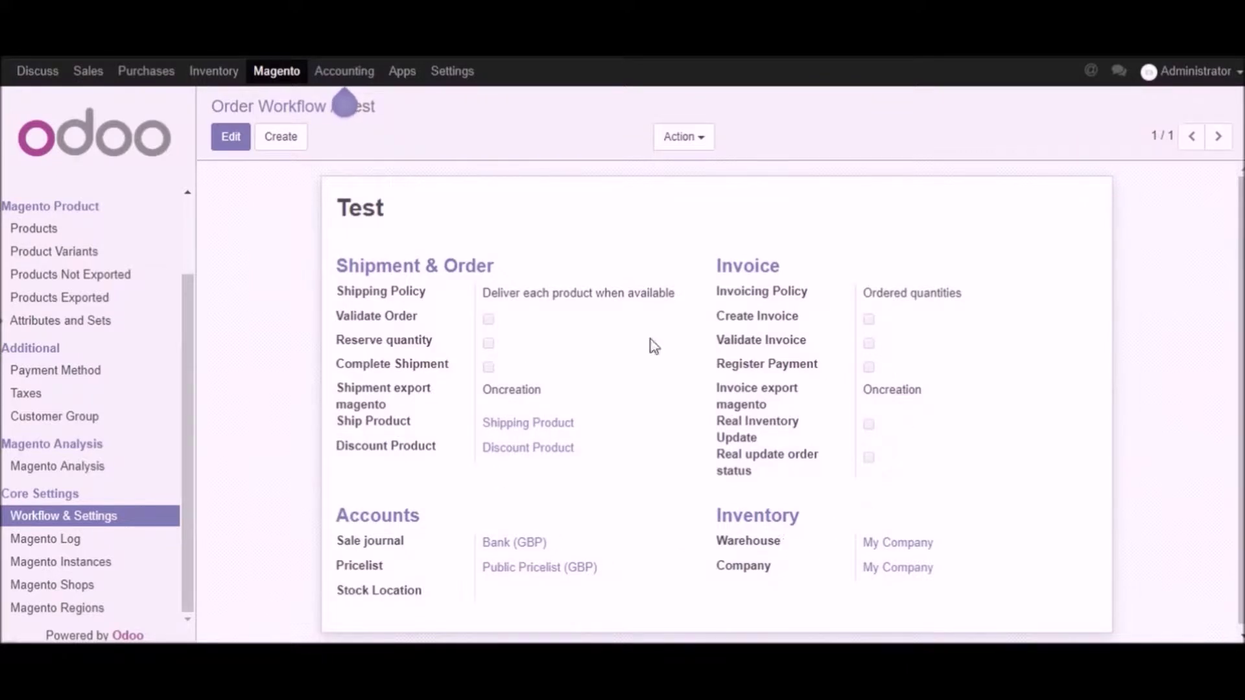
scroll(841, 389, "down", 1)
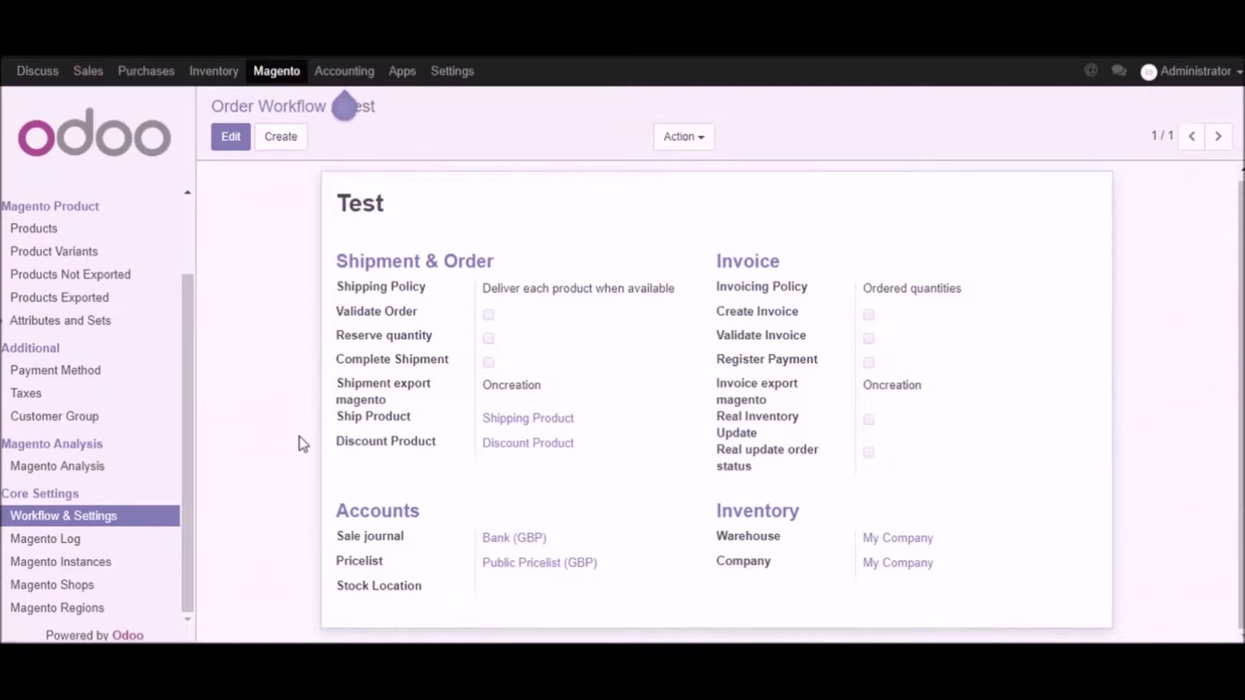
scroll(301, 440, "up", 1)
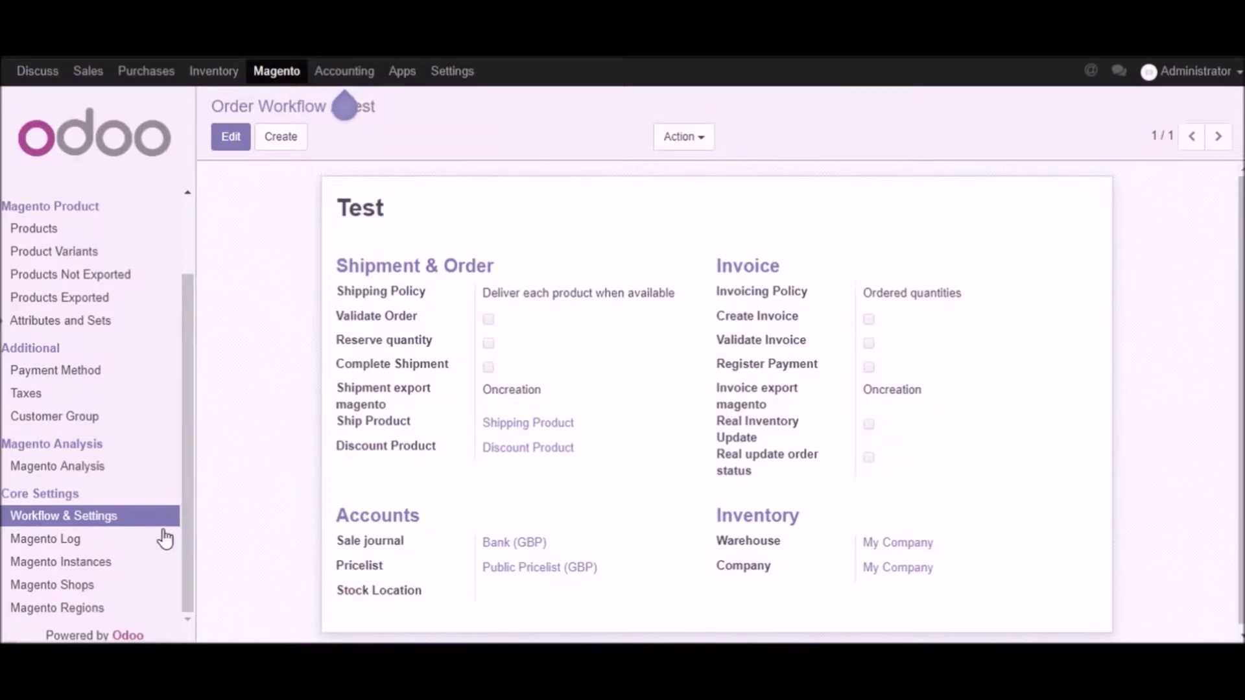
left_click(76, 519)
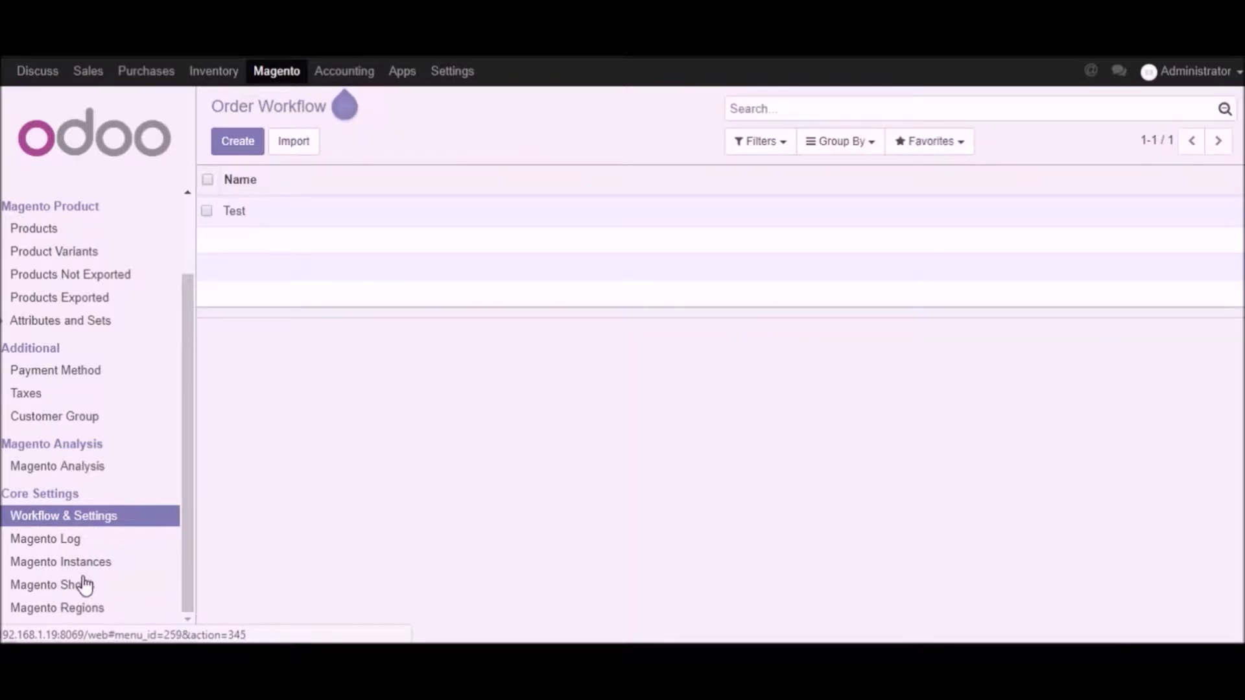
Open the Globalteckz Instance and import its attribute sets from Magento
left_click(79, 566)
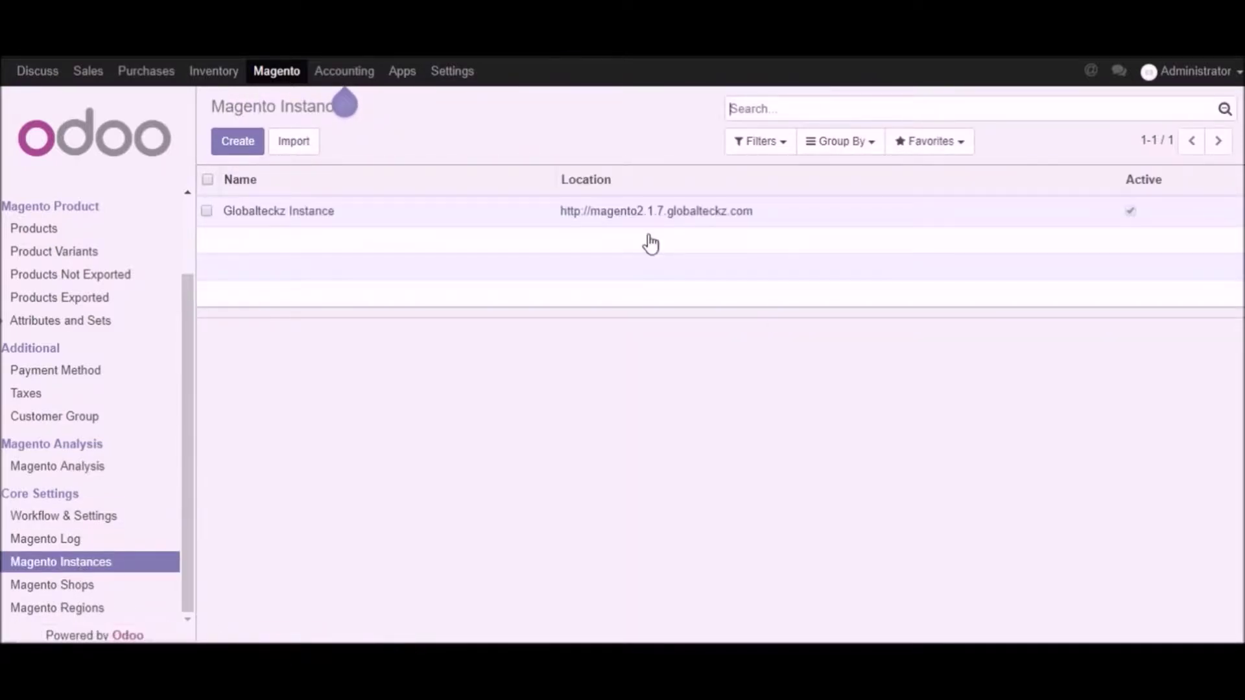
left_click(264, 215)
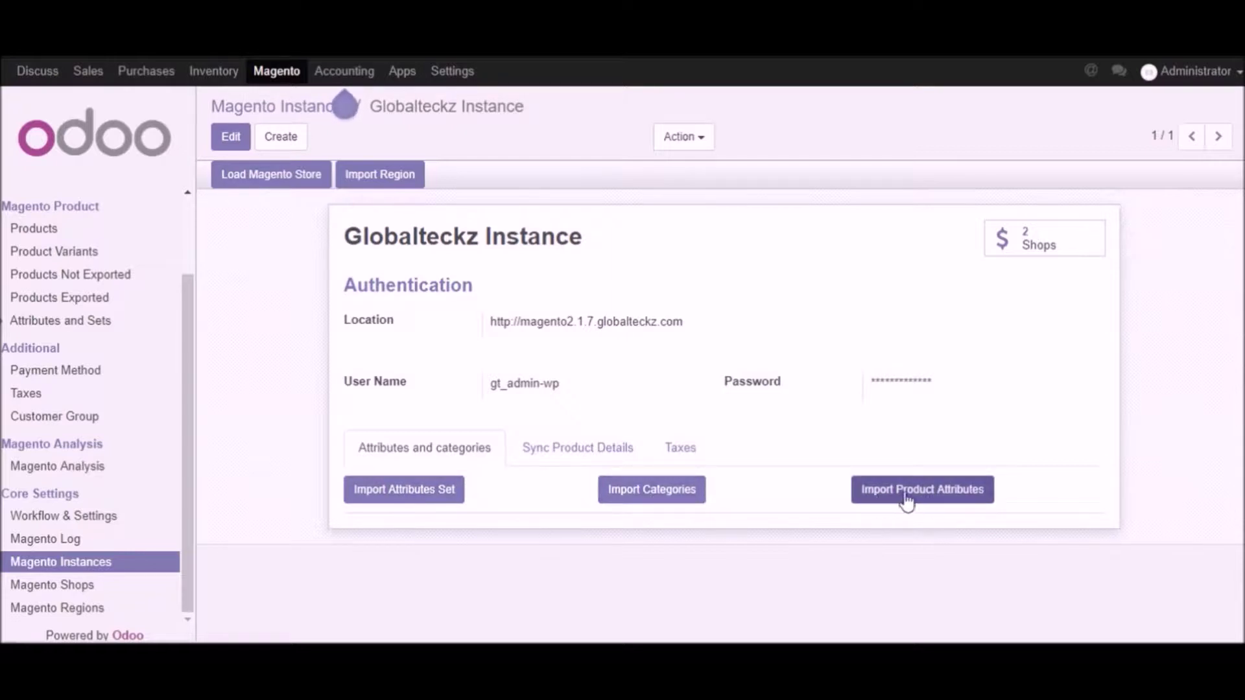
left_click(402, 492)
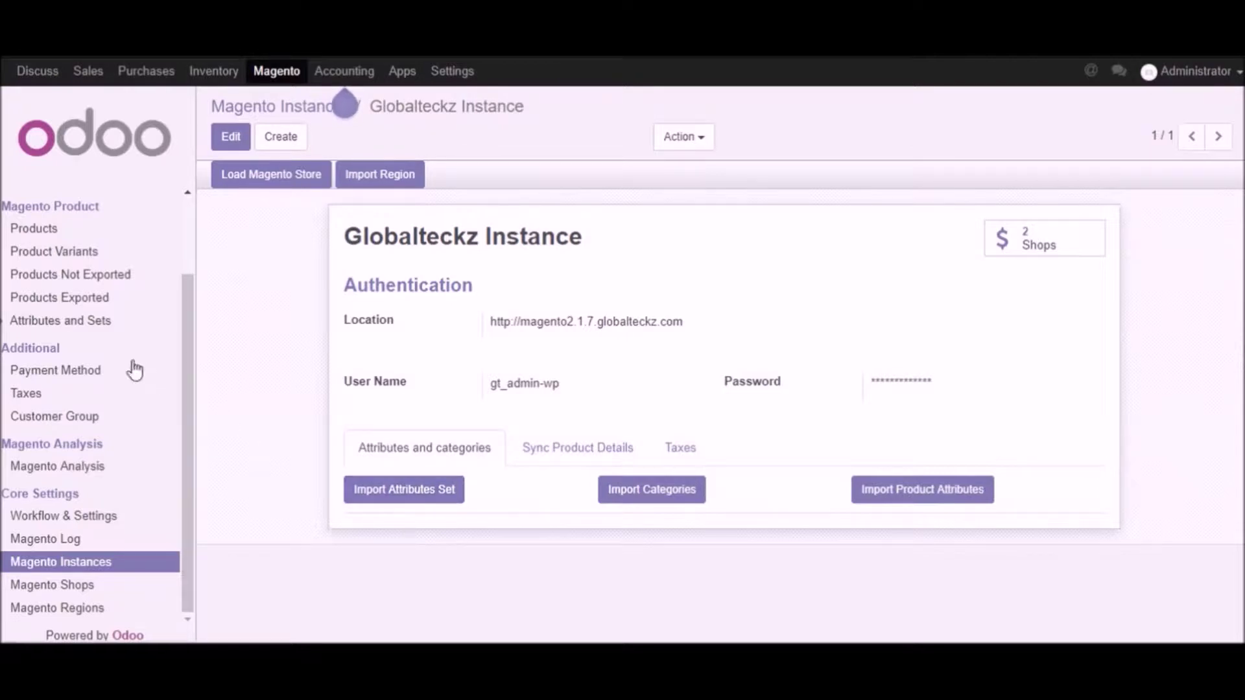
Look through the Magento product attribute sets and examine the details of the Bag set for Default Store View
left_click(74, 324)
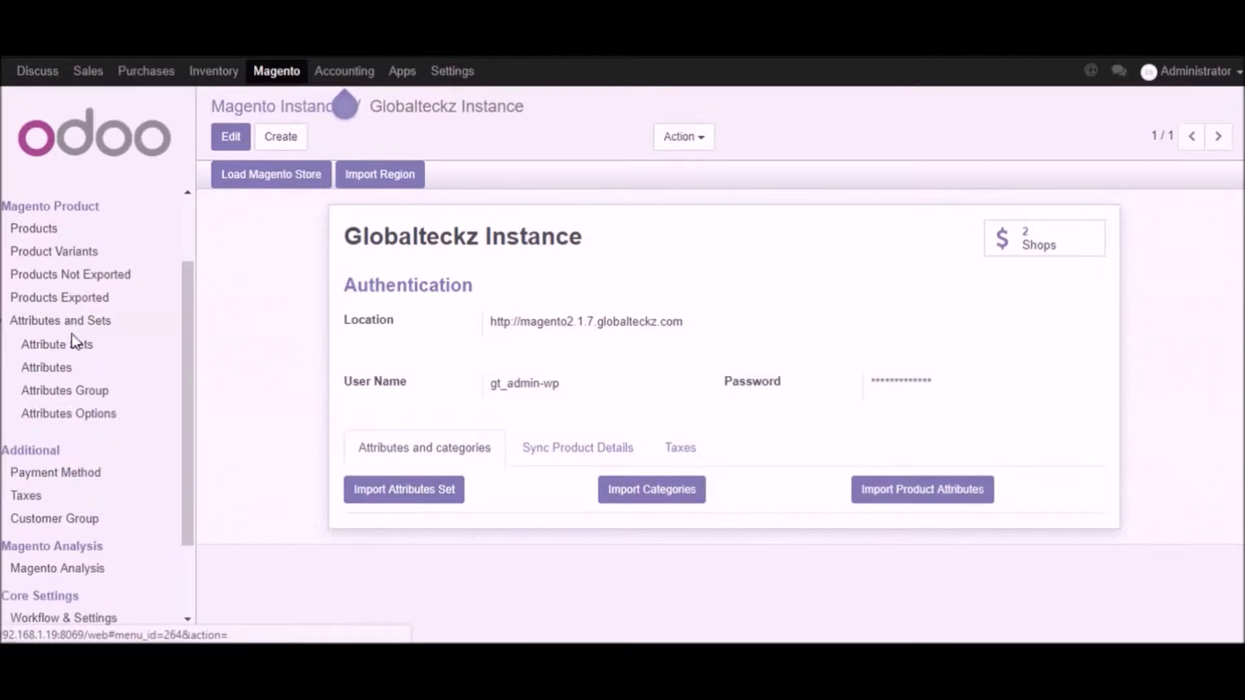
left_click(69, 349)
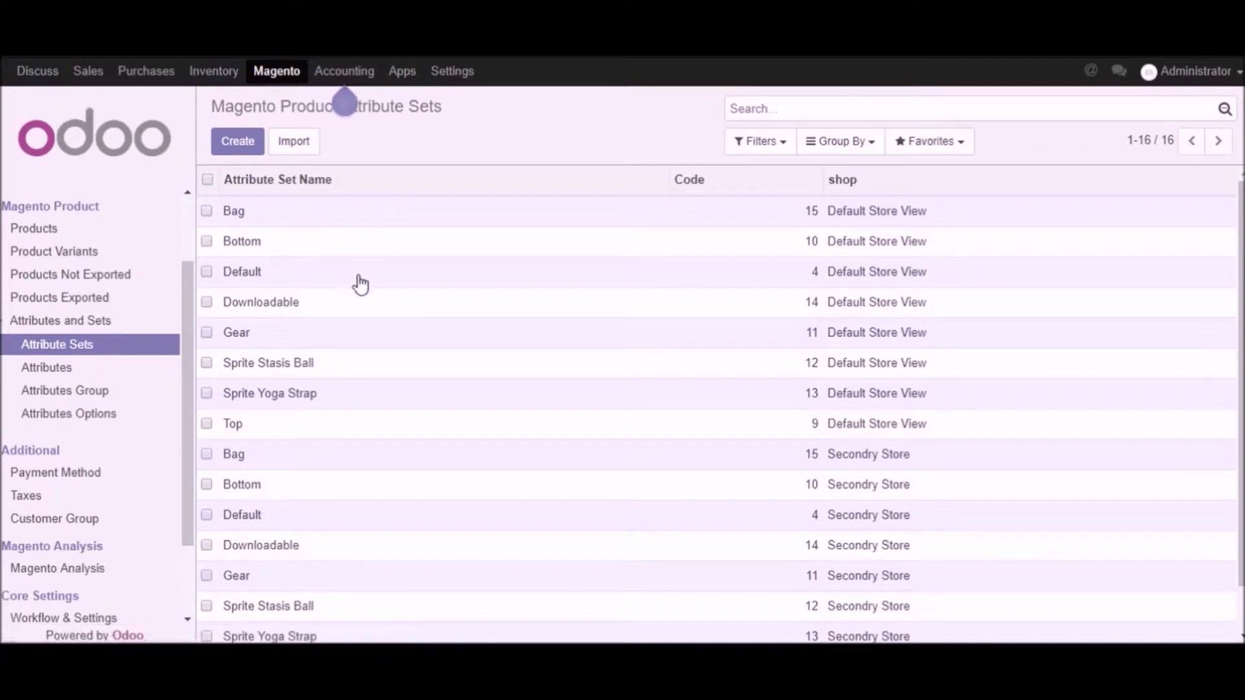
scroll(343, 376, "down", 1)
scroll(376, 409, "up", 1)
left_click(223, 214)
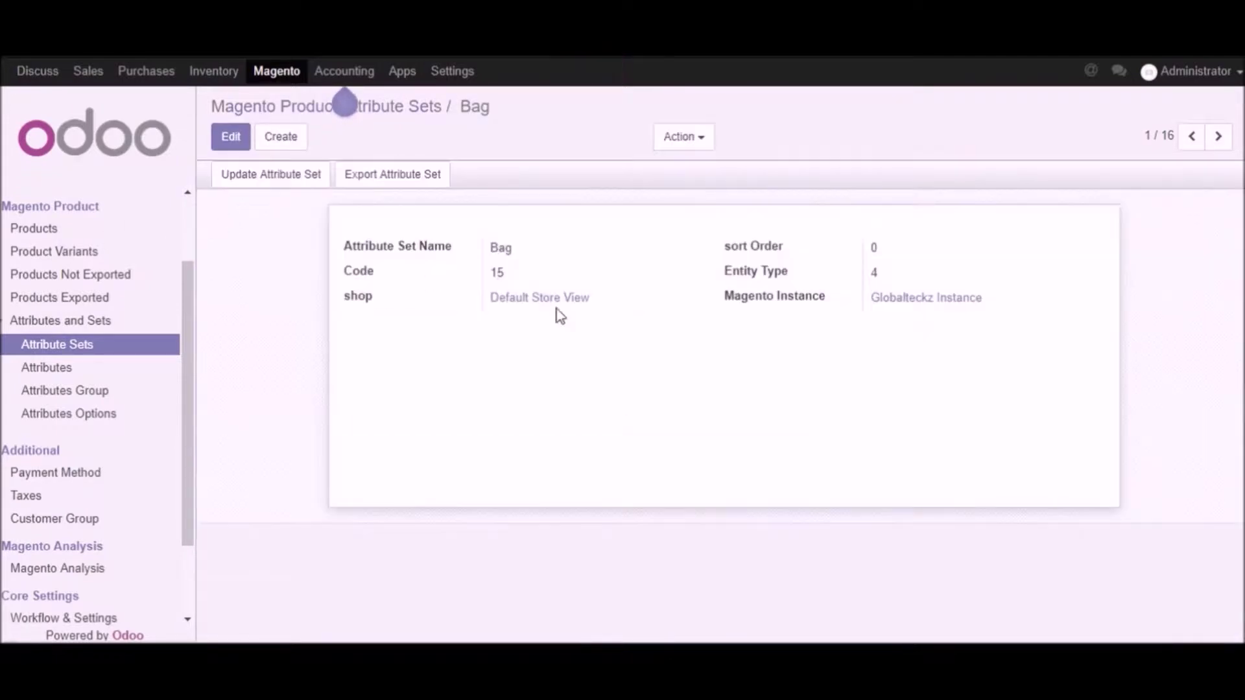
left_click_drag(353, 224, 1014, 322)
left_click(1014, 326)
scroll(91, 506, "down", 2)
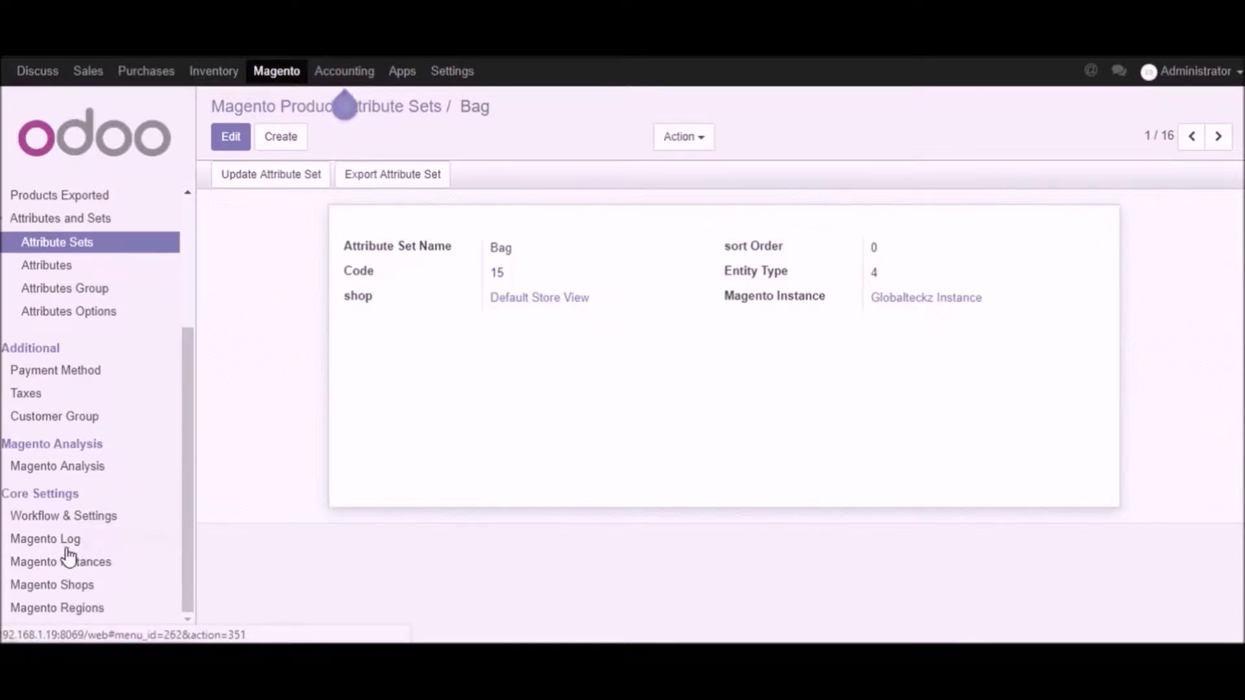
Reopen the Globalteckz Instance and import the product categories from Magento
left_click(84, 563)
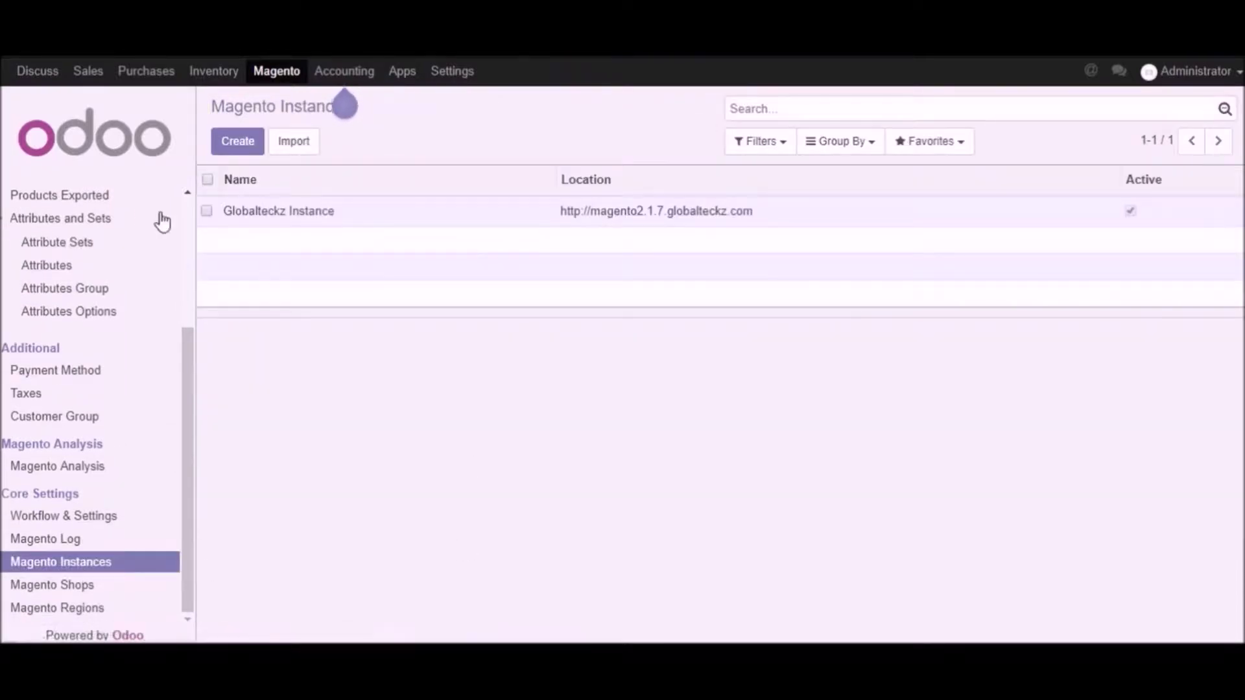
left_click(280, 212)
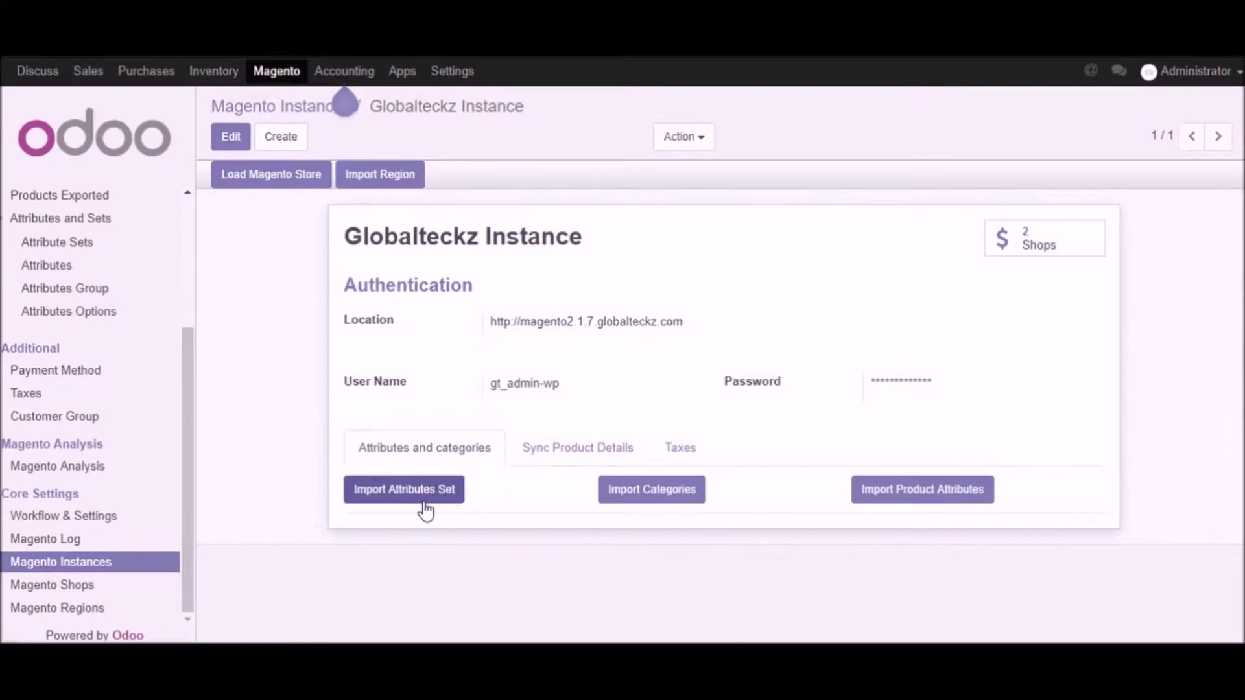
left_click(648, 503)
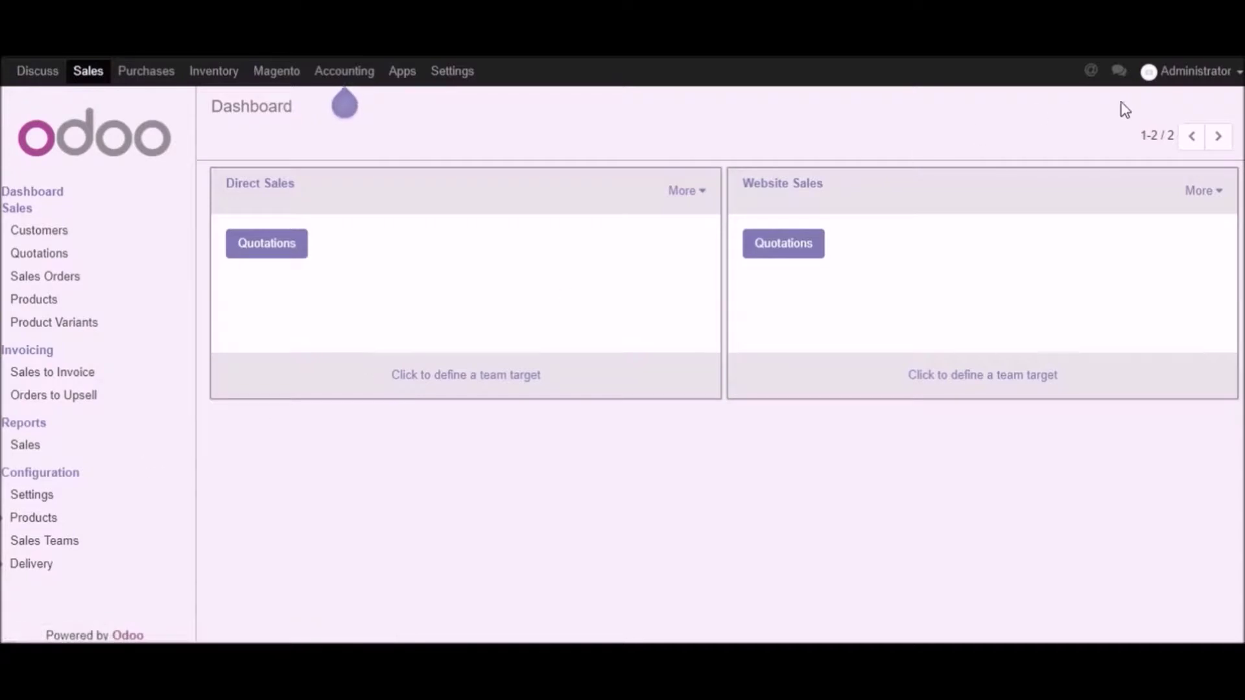
Activate the developer mode from the general settings
left_click(447, 73)
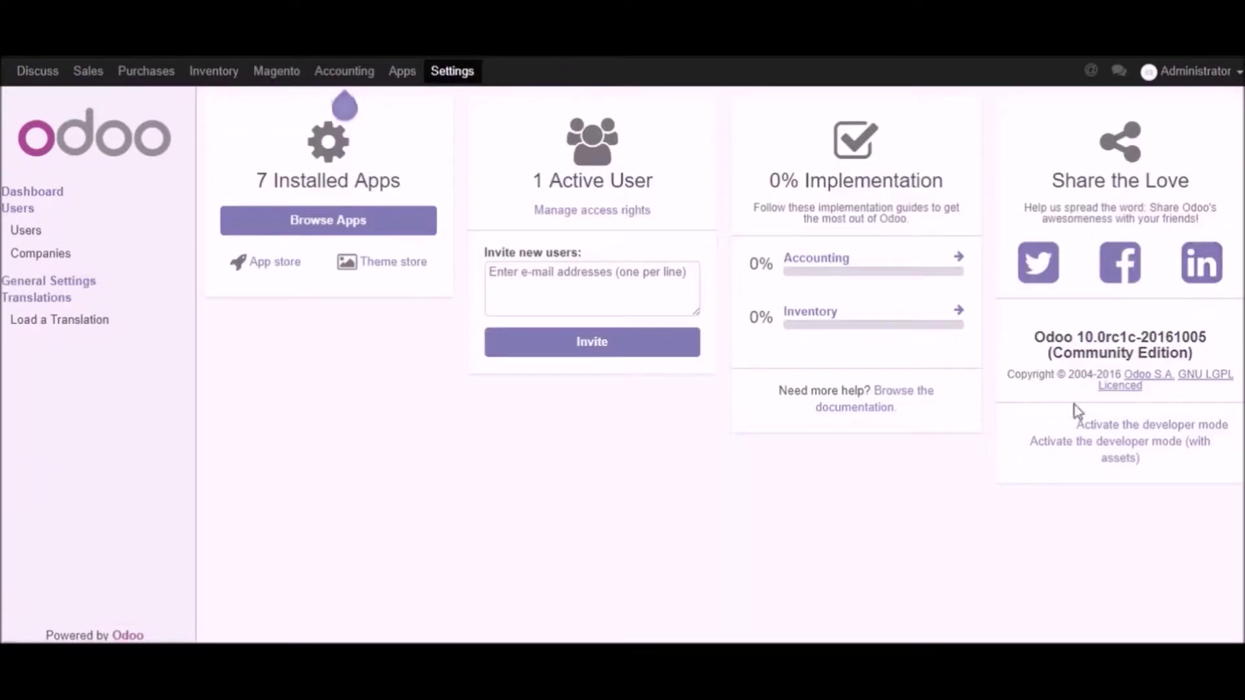
left_click(1171, 441)
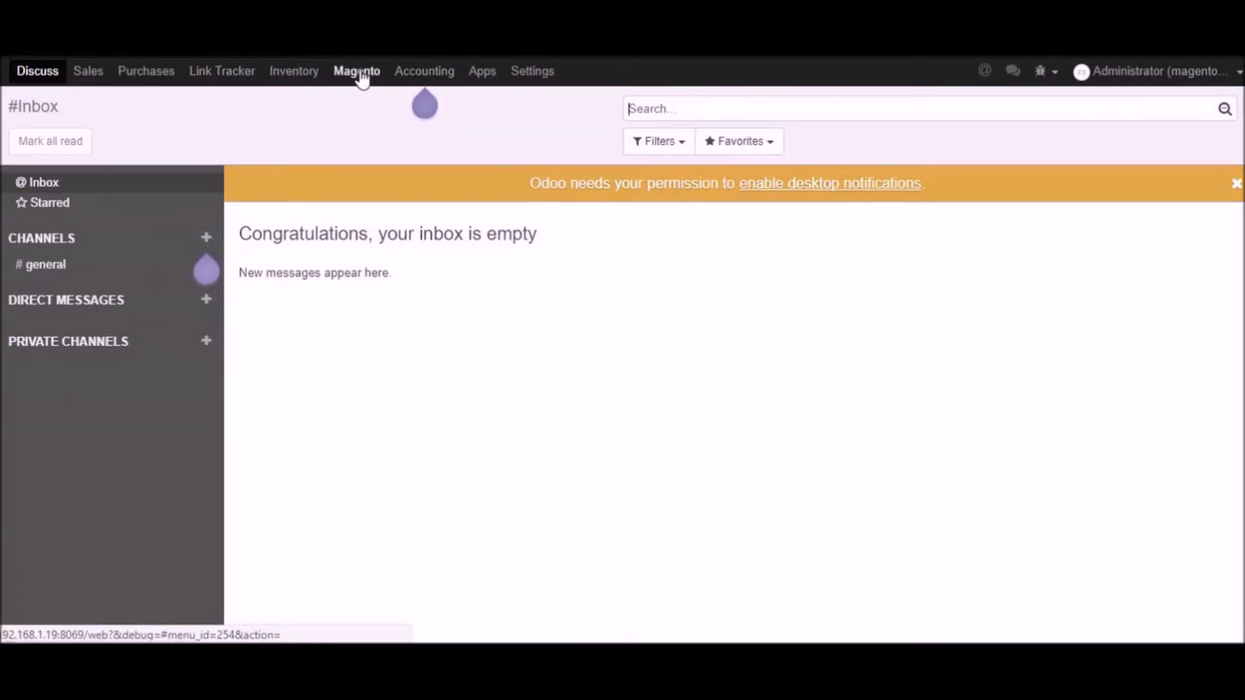
Open the product categories in the Sales configuration and look through the full list
left_click(84, 76)
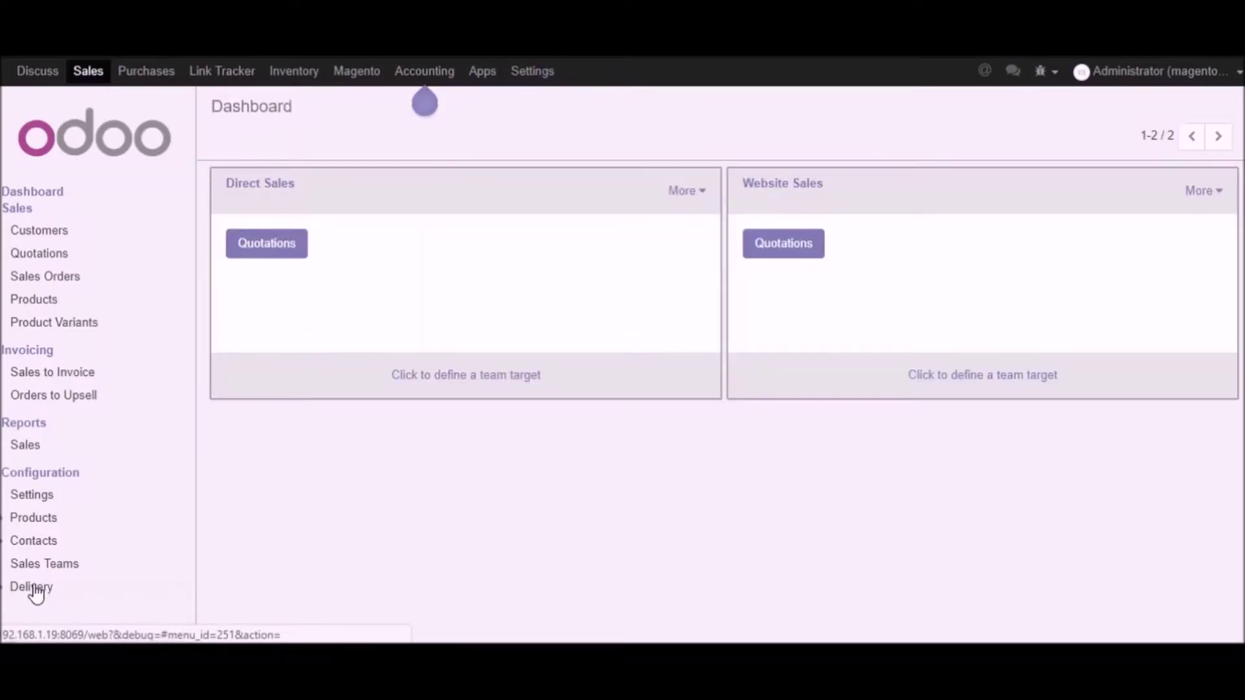
left_click(46, 518)
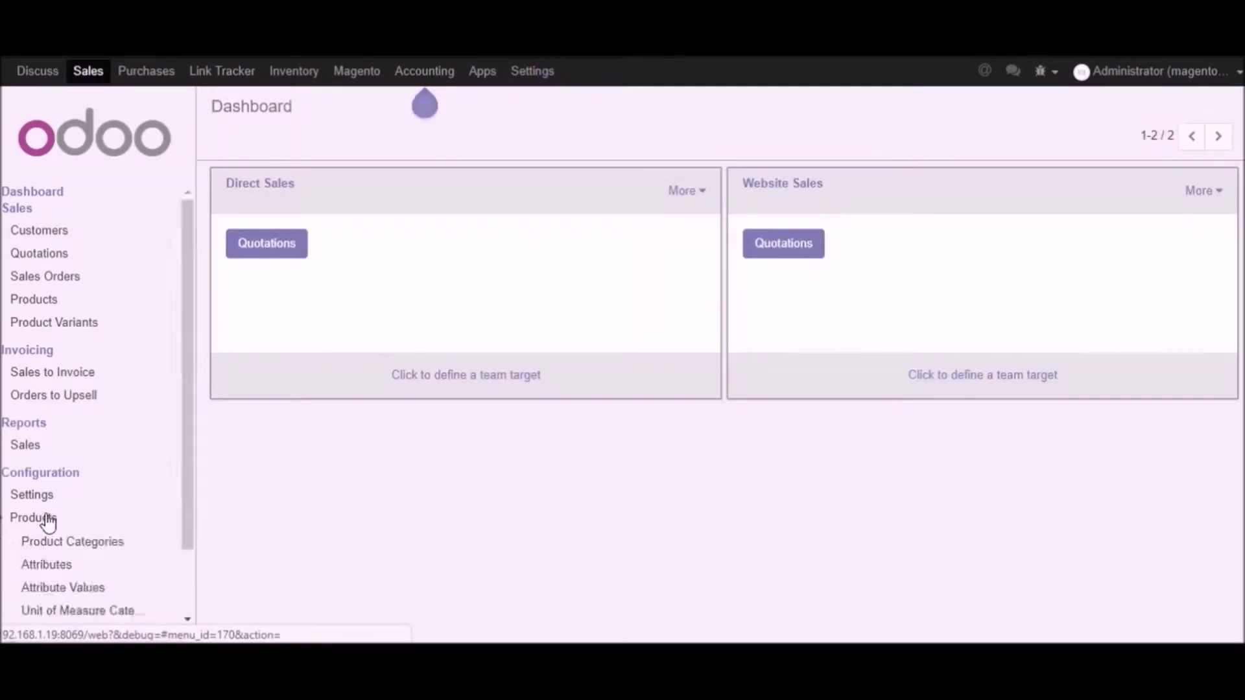
left_click(82, 547)
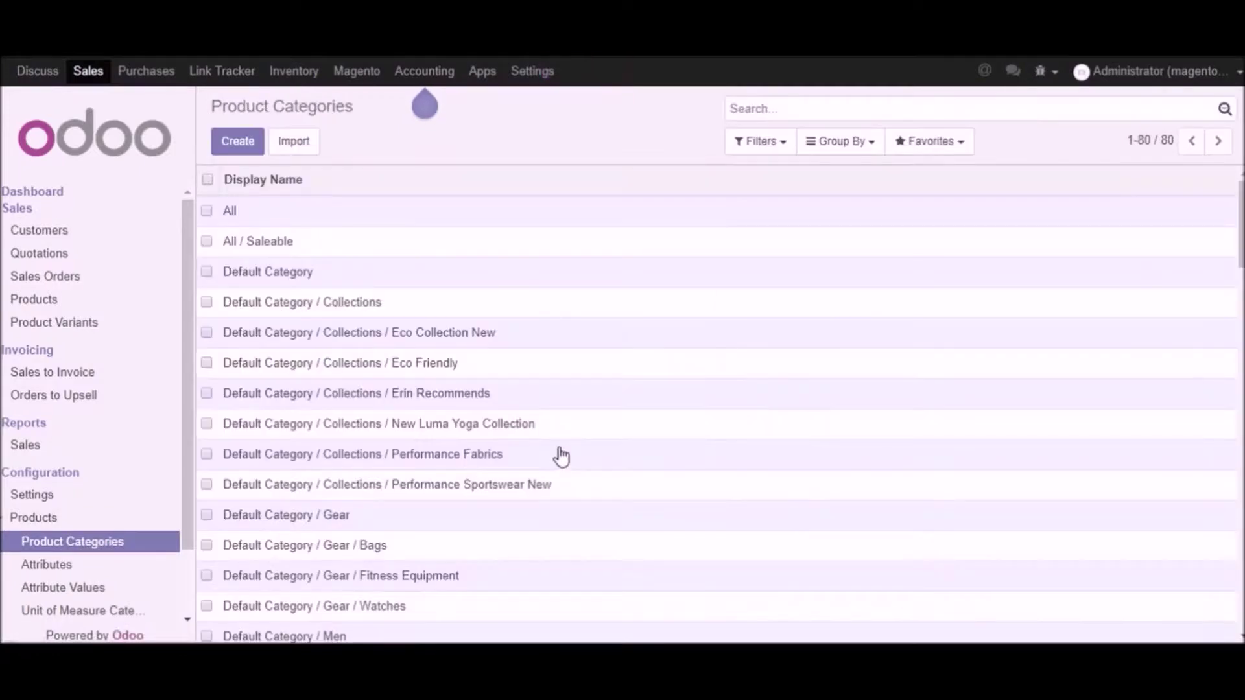
scroll(447, 269, "down", 10)
scroll(447, 277, "down", 2)
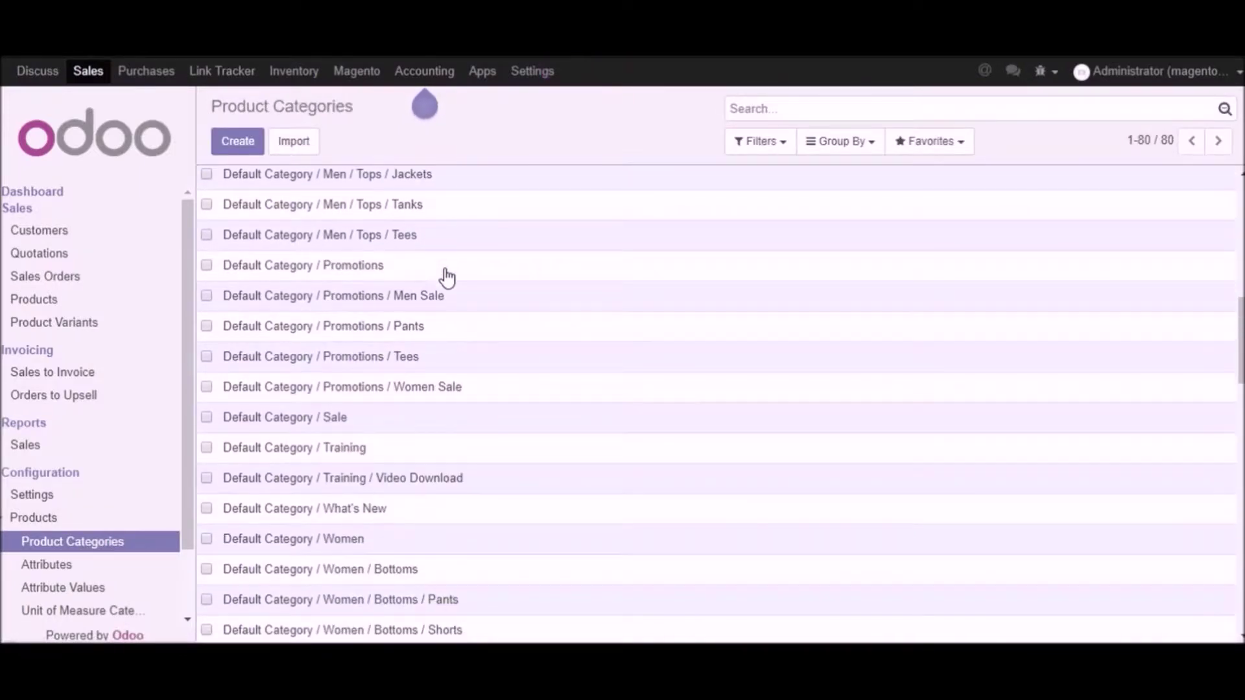
scroll(447, 277, "up", 15)
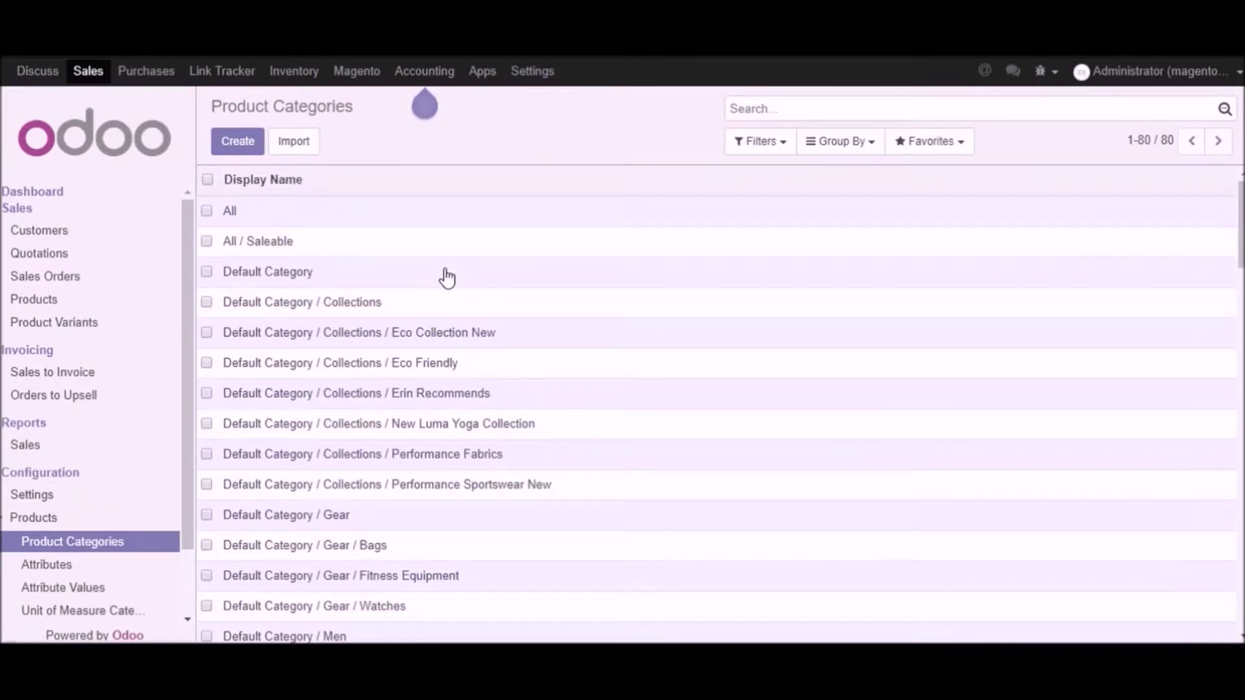
Review the details of the Eco Collection New category, and return to the Magento dashboard
left_click(342, 337)
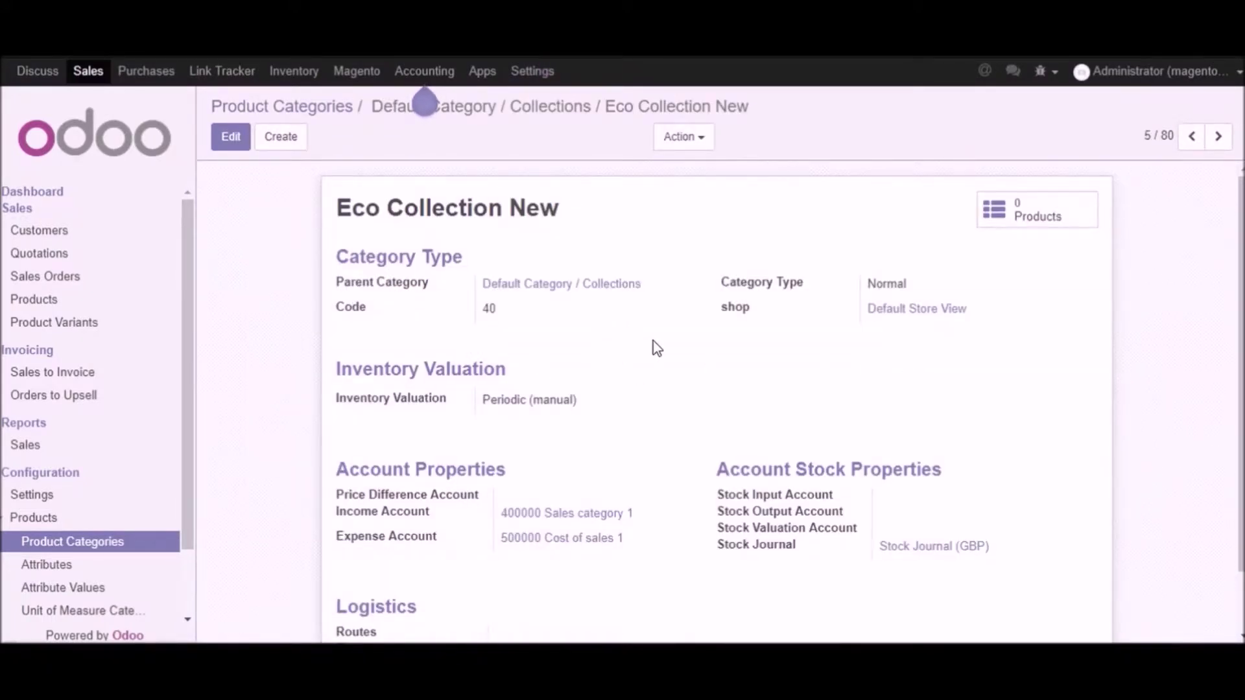
scroll(656, 348, "down", 2)
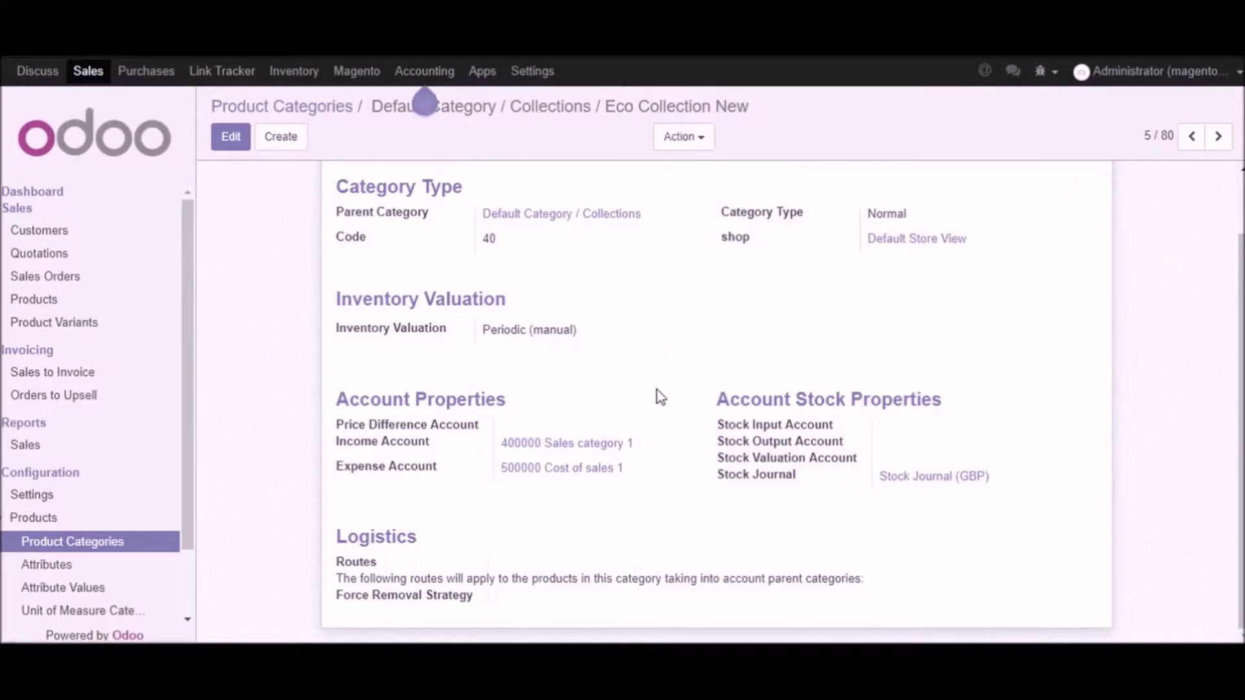
scroll(656, 392, "up", 2)
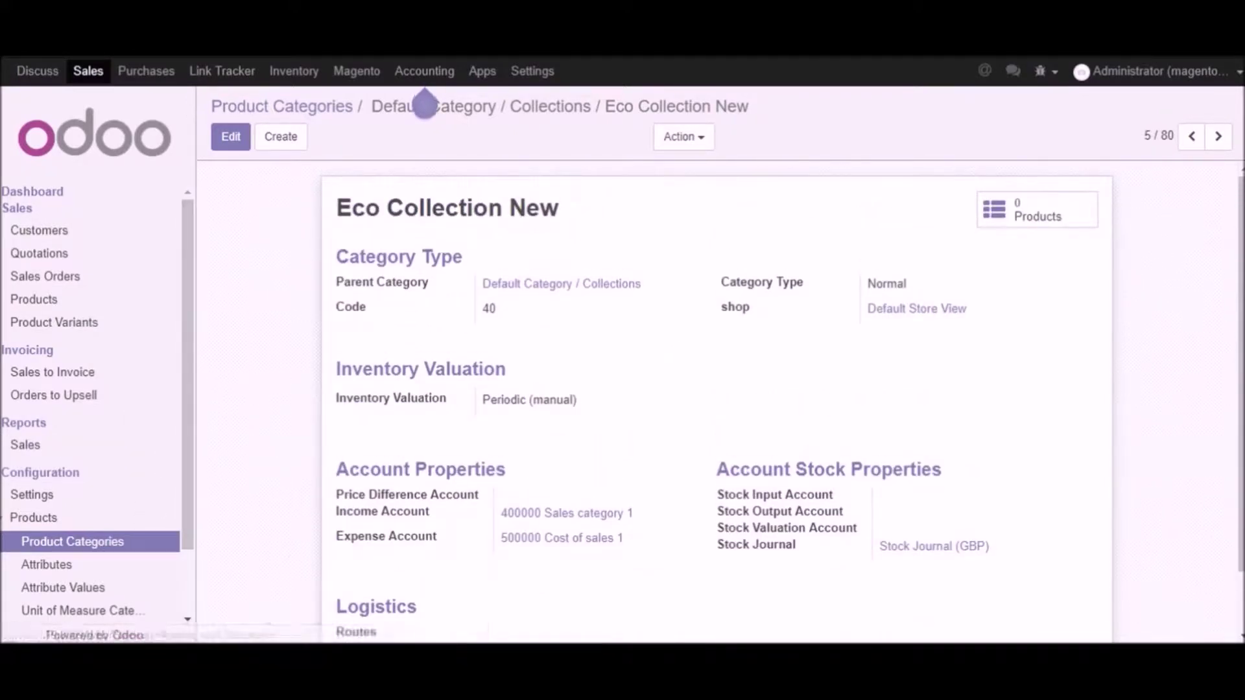
left_click(350, 73)
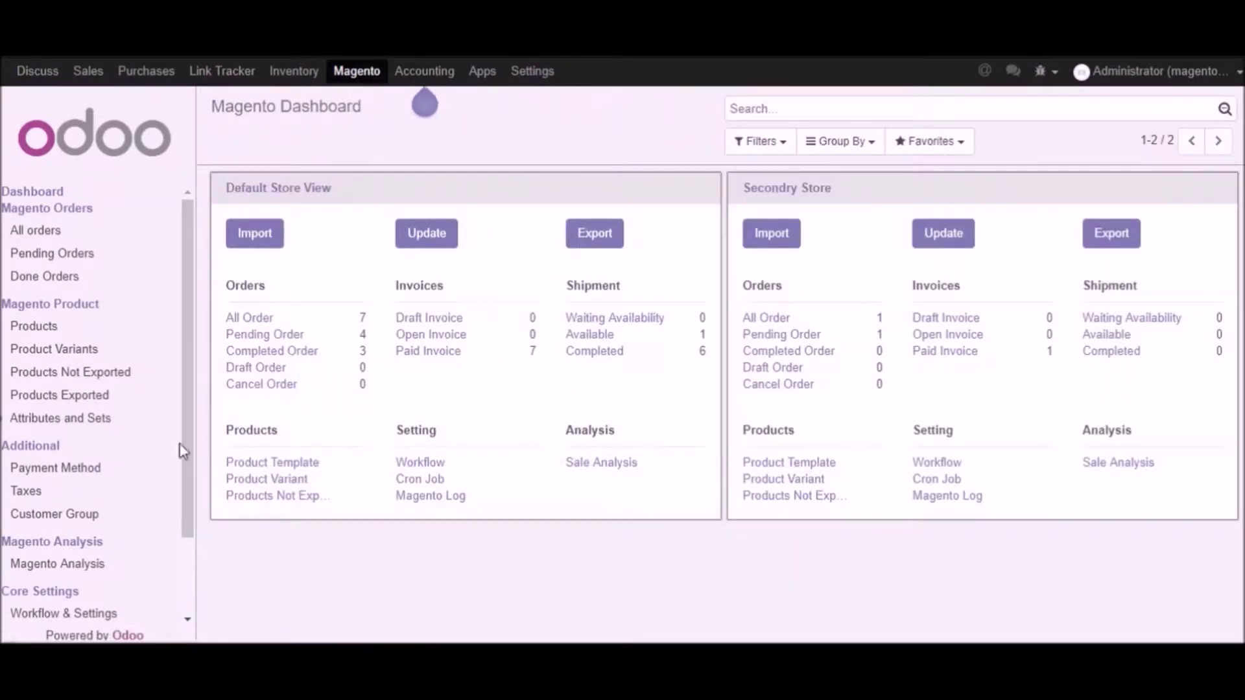
Open the Globalteckz Instance from the Magento instances and import the product attributes
scroll(183, 452, "down", 3)
left_click(50, 562)
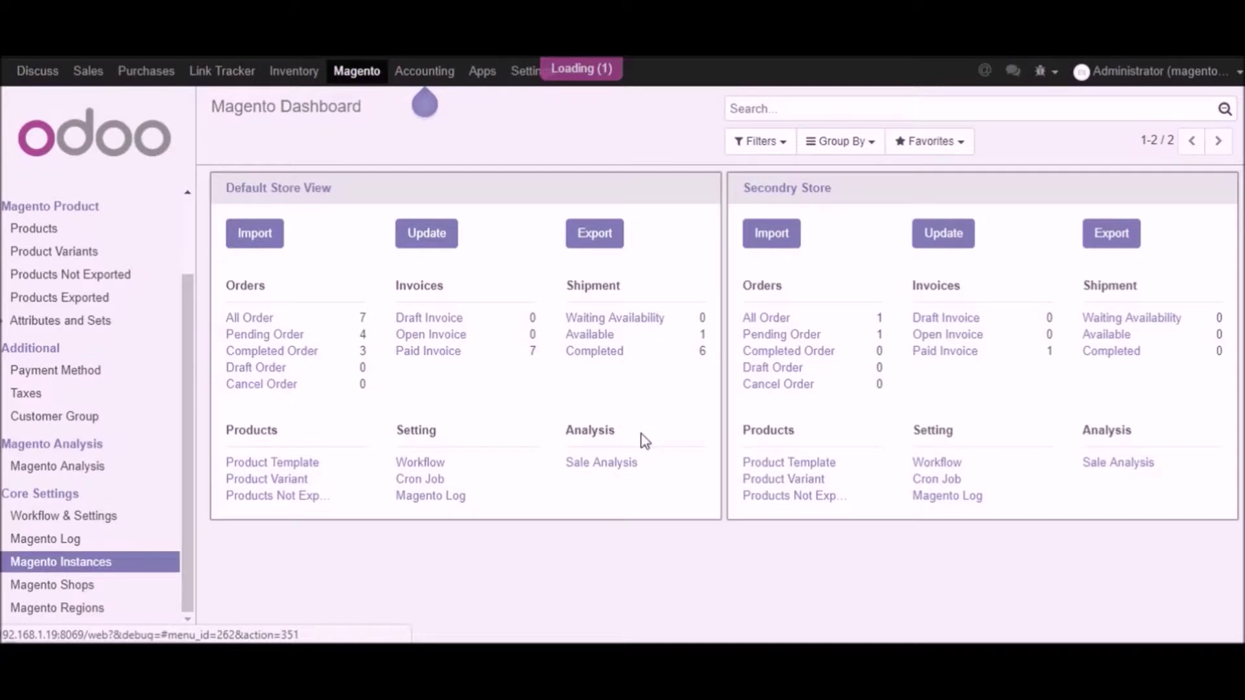
left_click(640, 212)
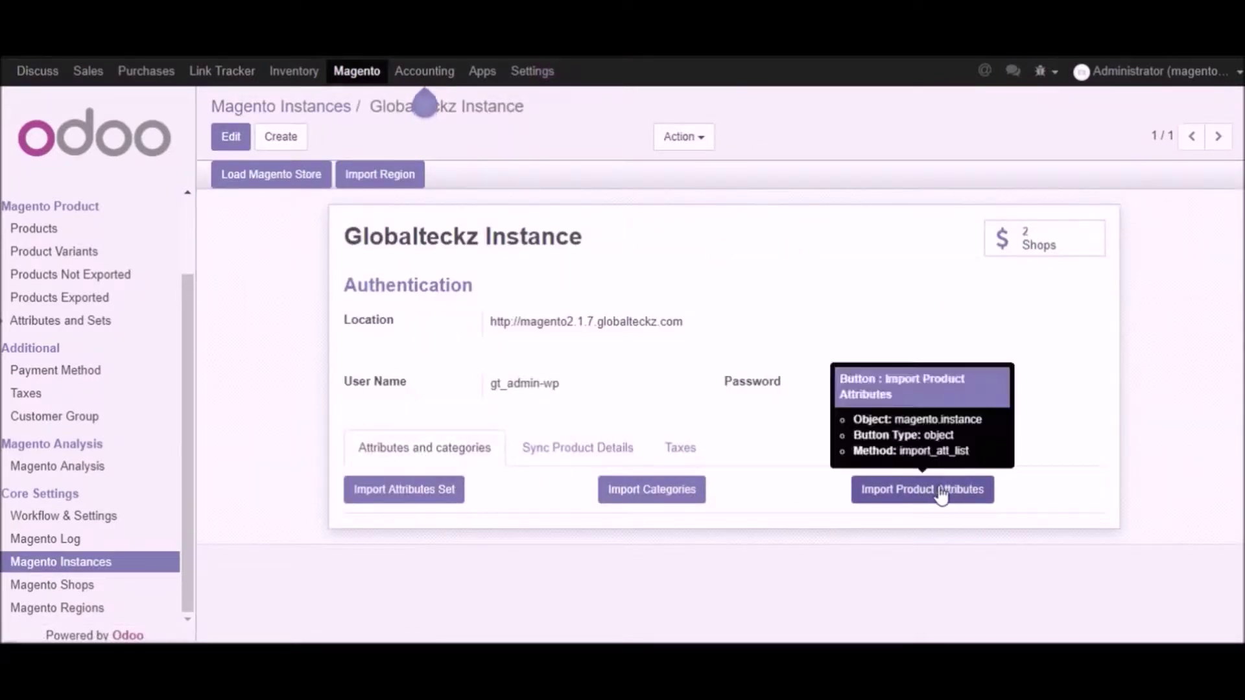
left_click(939, 488)
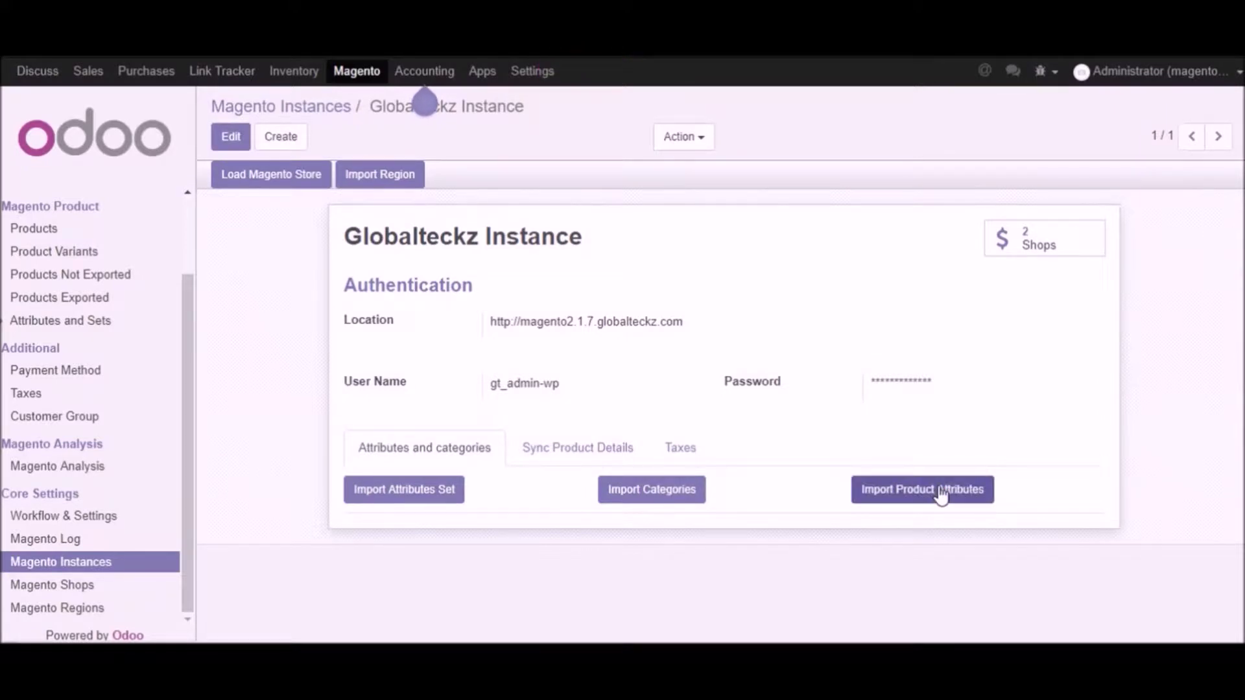
Look through the Magento attribute options and view the details of the Blue option of the color attribute
left_click(90, 323)
left_click(65, 415)
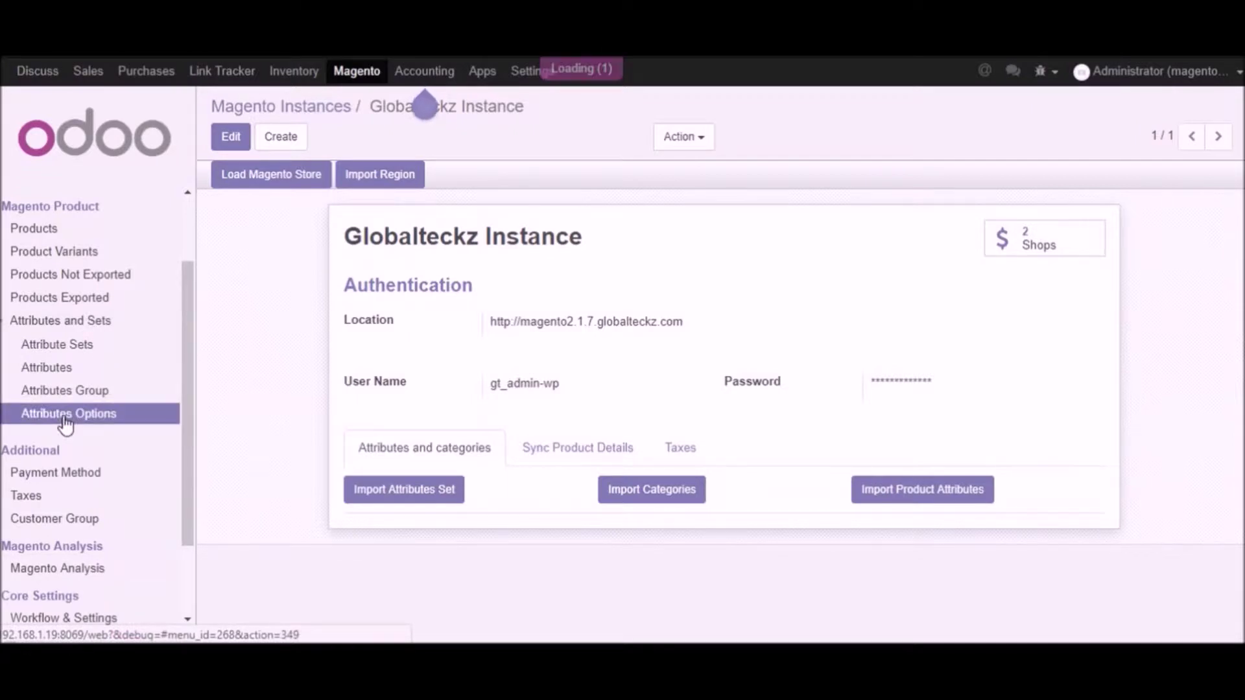
scroll(325, 295, "down", 5)
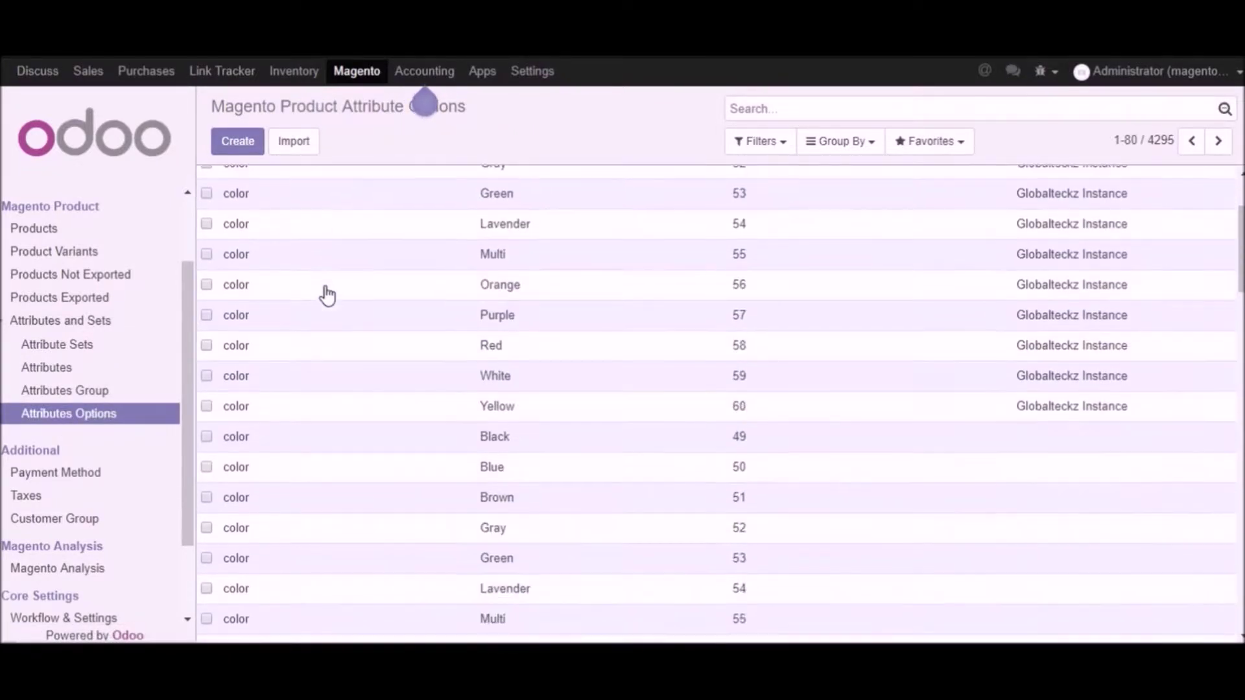
scroll(328, 308, "up", 5)
left_click(236, 245)
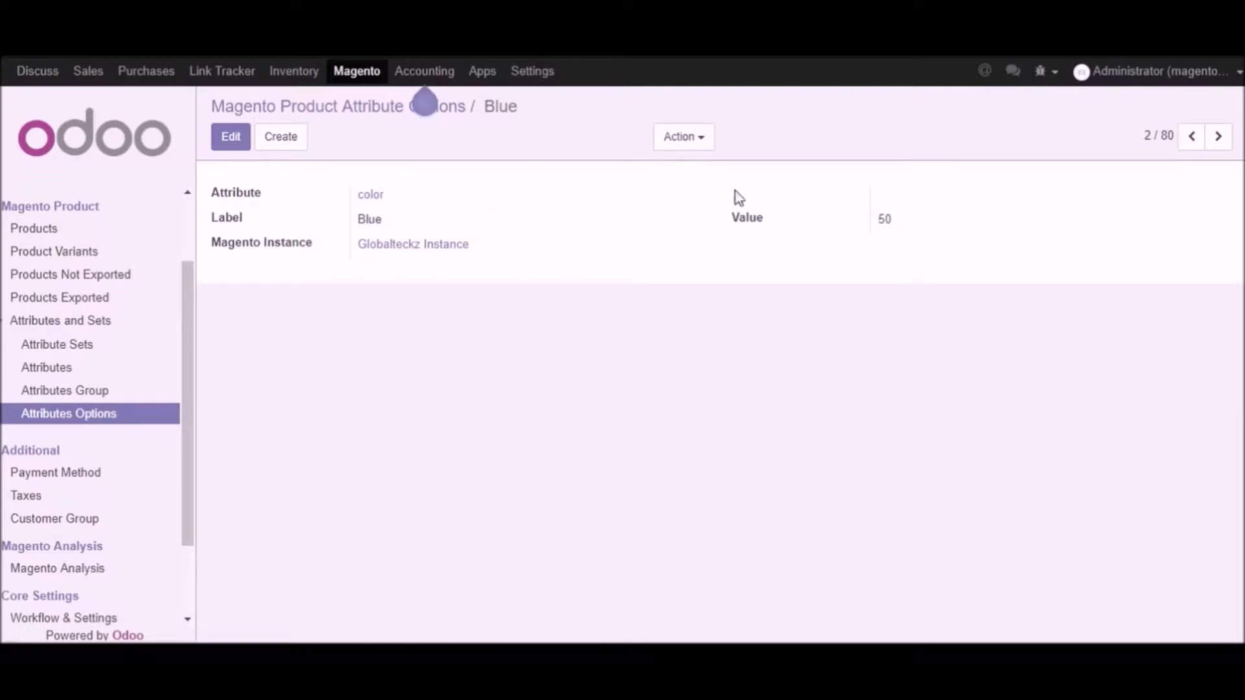
Look through the Magento product attributes and review the details of the manufacturer attribute
left_click(47, 371)
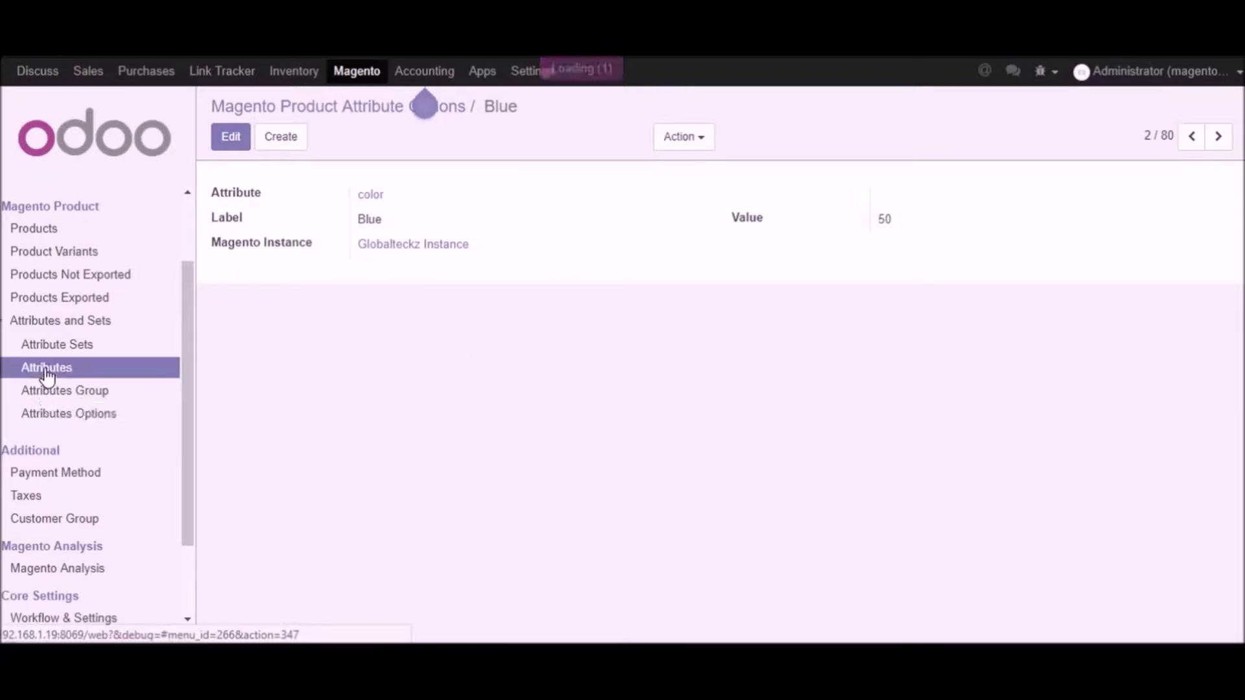
scroll(440, 325, "down", 5)
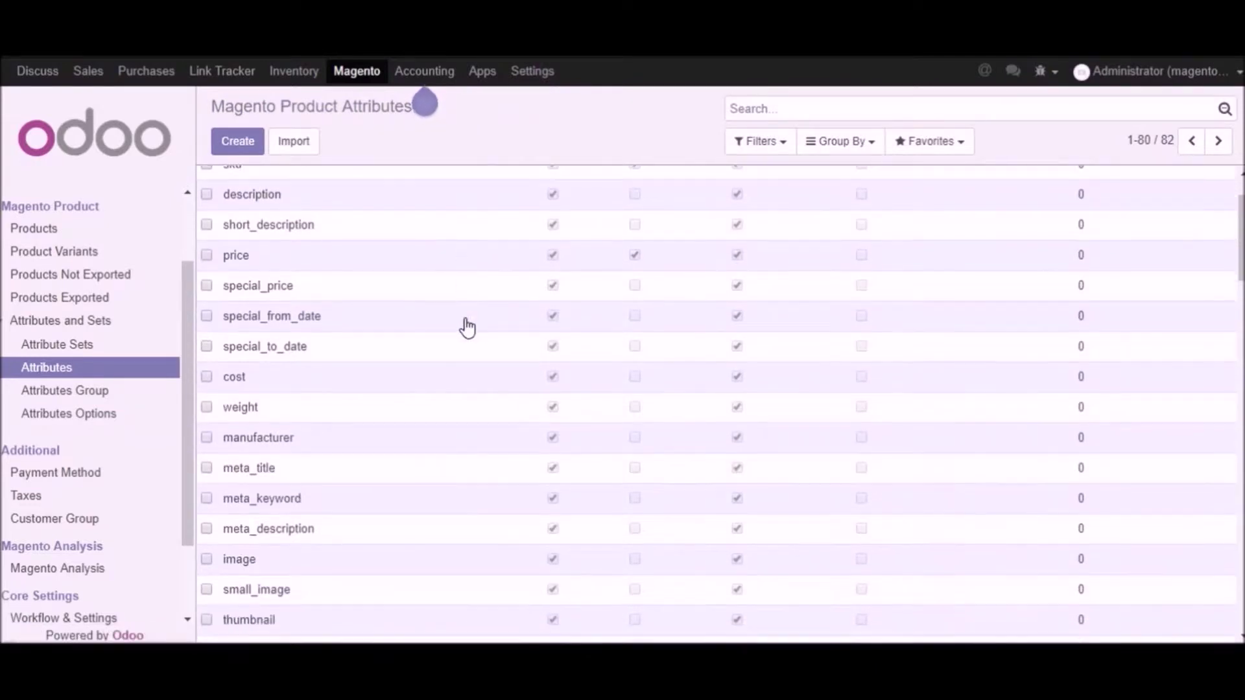
scroll(469, 344, "down", 3)
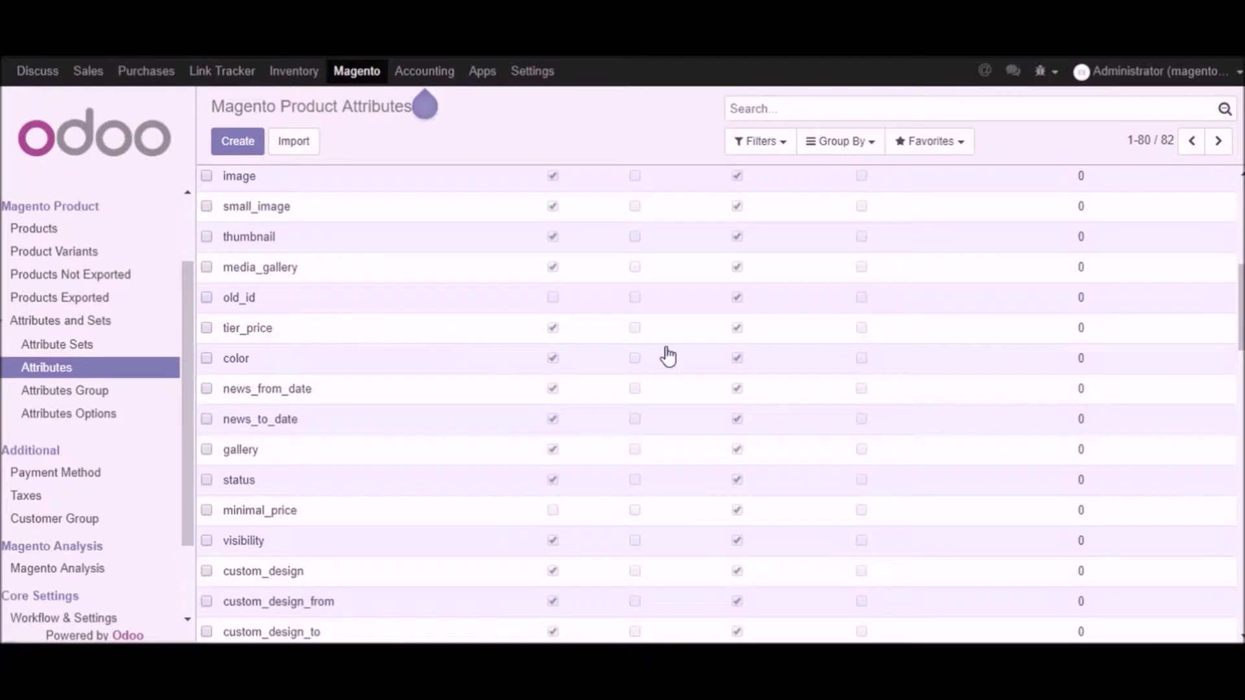
scroll(1025, 395, "up", 6)
scroll(1068, 387, "up", 2)
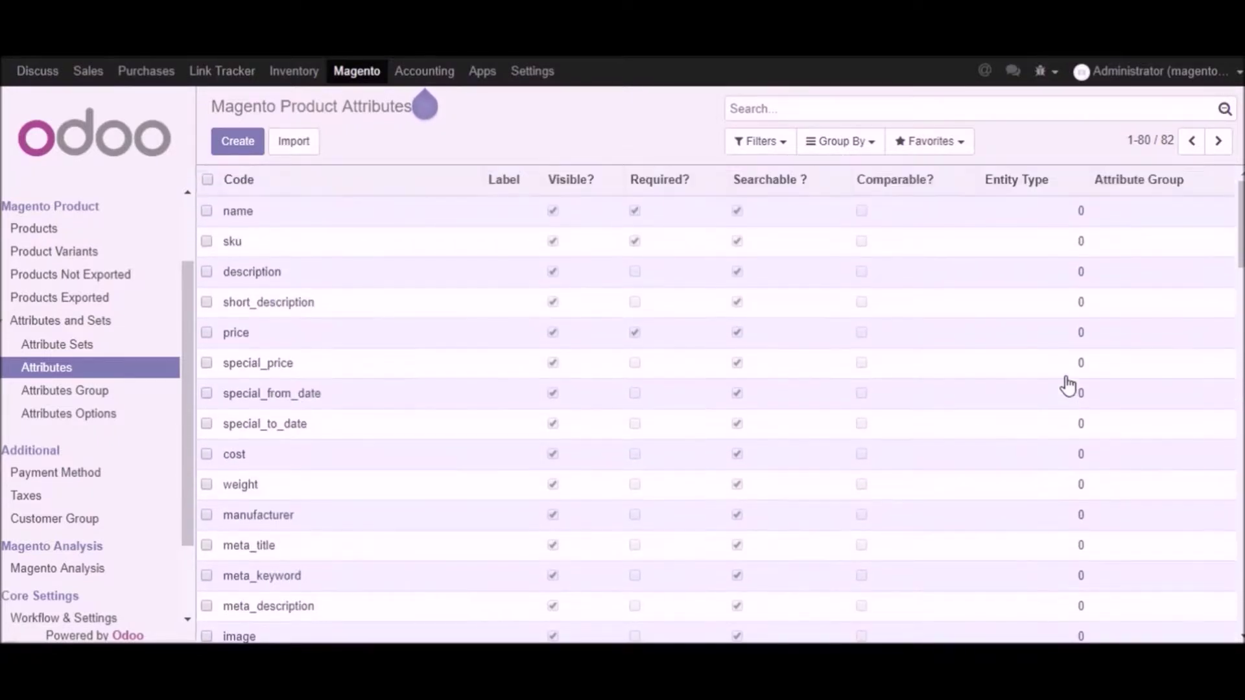
left_click(1106, 522)
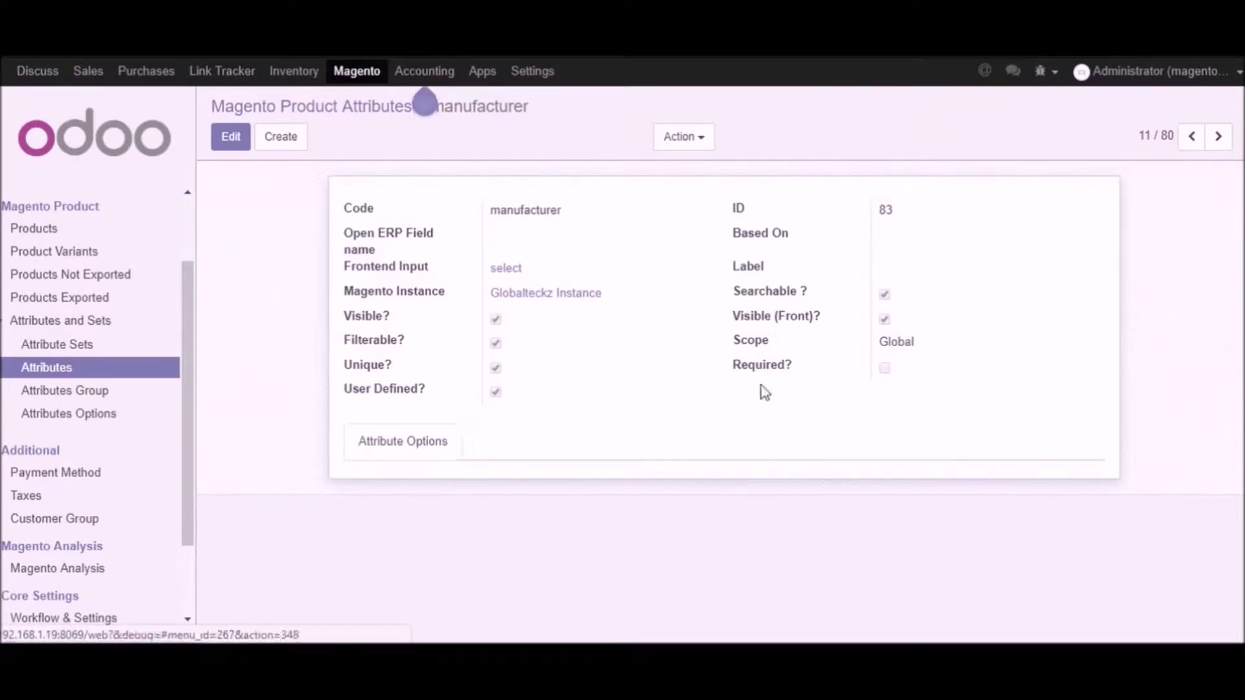
left_click_drag(314, 197, 1053, 448)
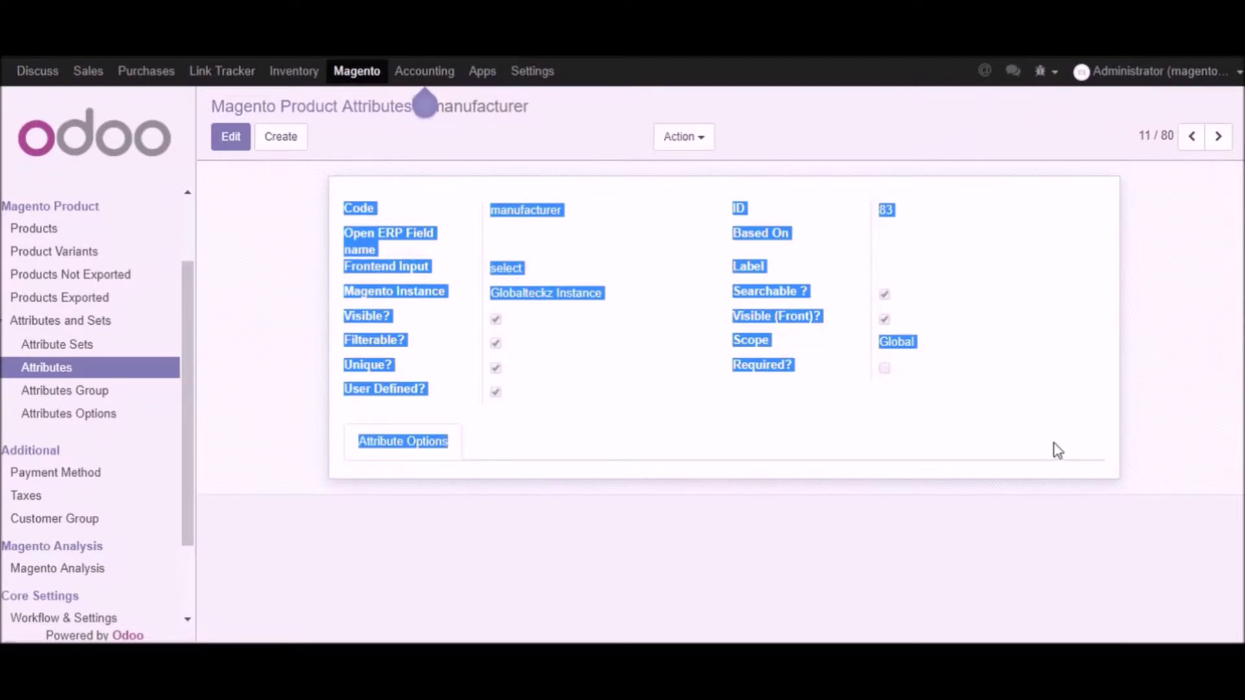
left_click(431, 431)
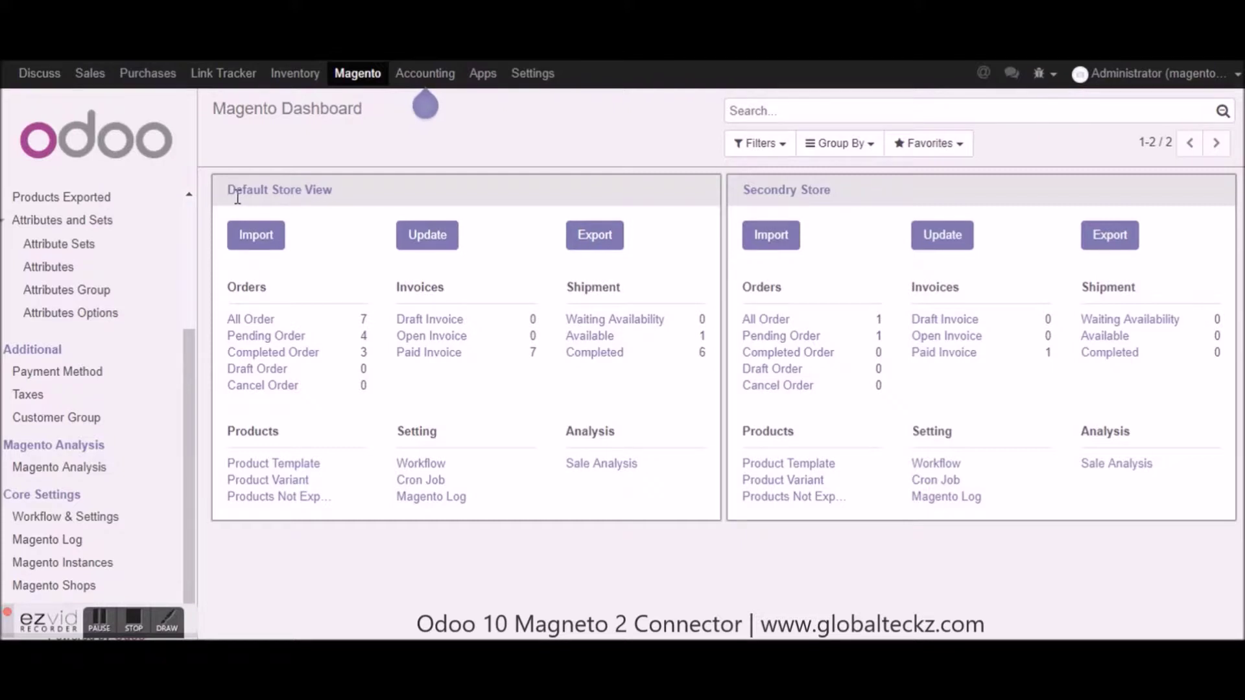
Review the import options of the Default Store View, including the order date, and close them without running the import
left_click_drag(224, 193, 345, 189)
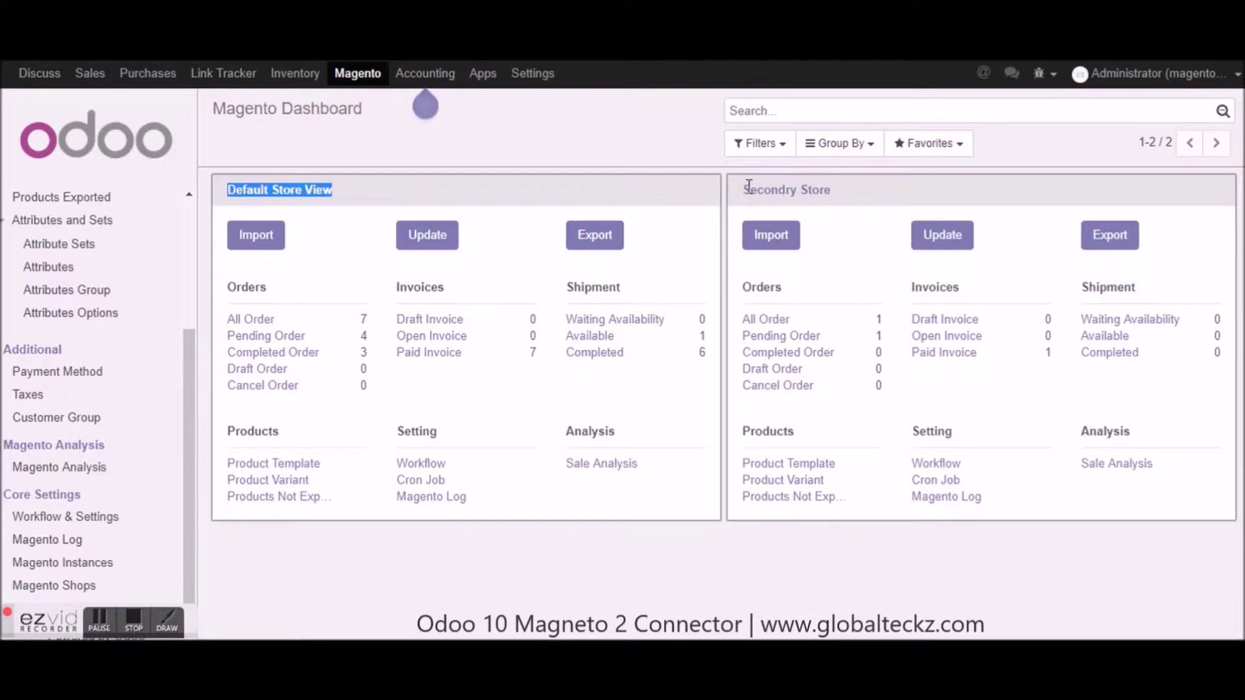
left_click_drag(743, 190, 864, 189)
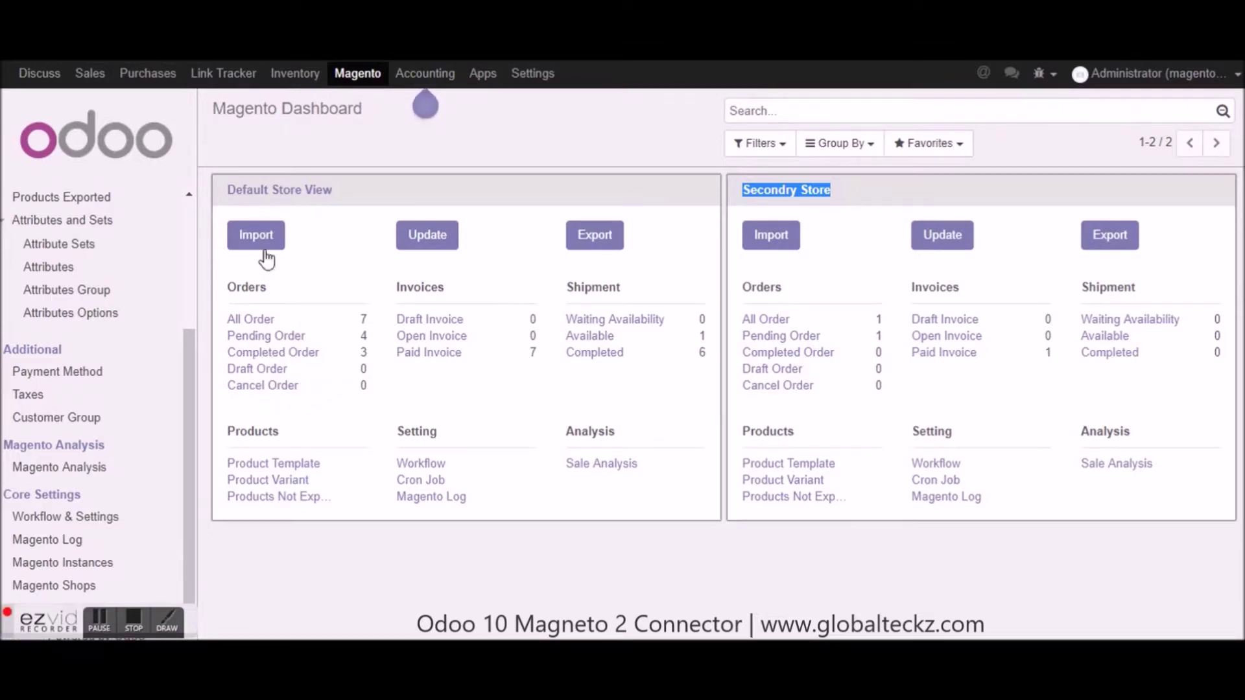
left_click(251, 243)
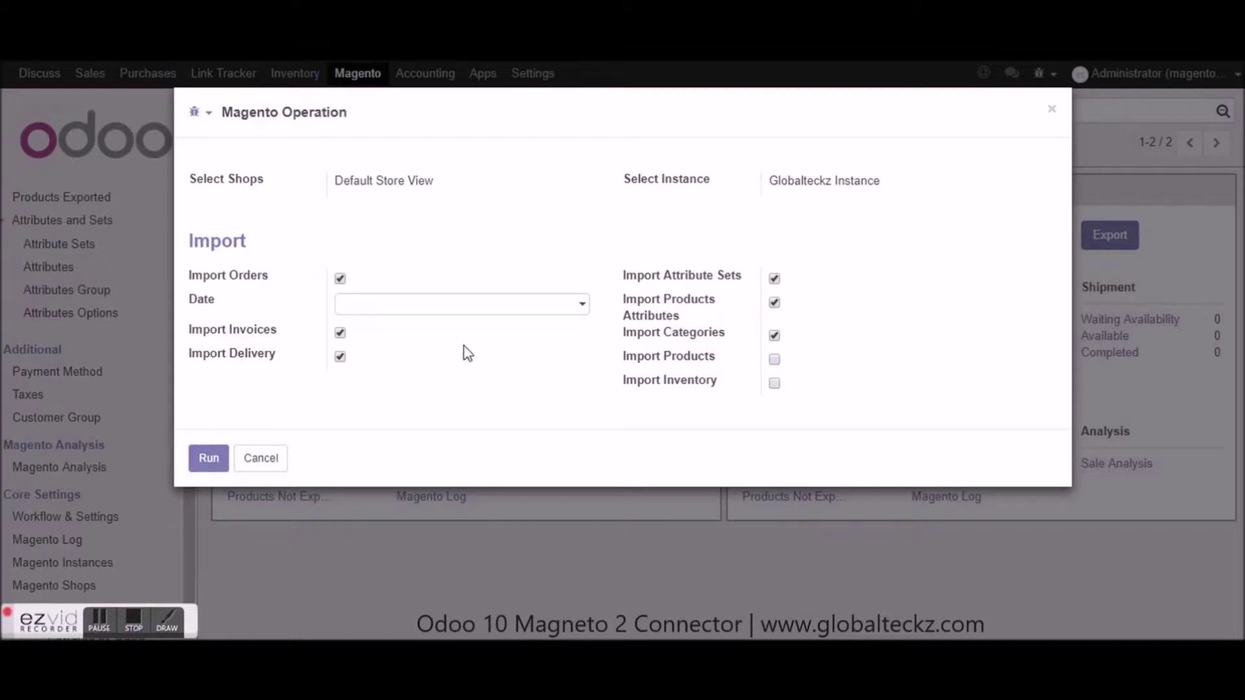
left_click(582, 312)
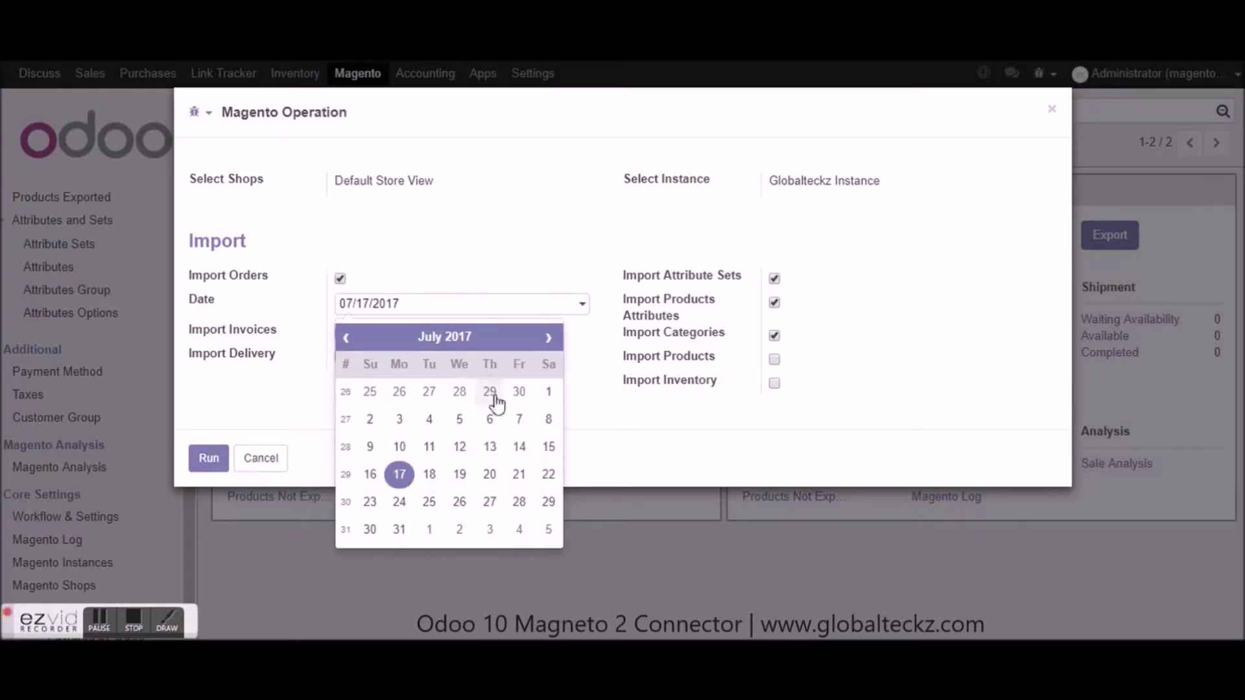
left_click(642, 431)
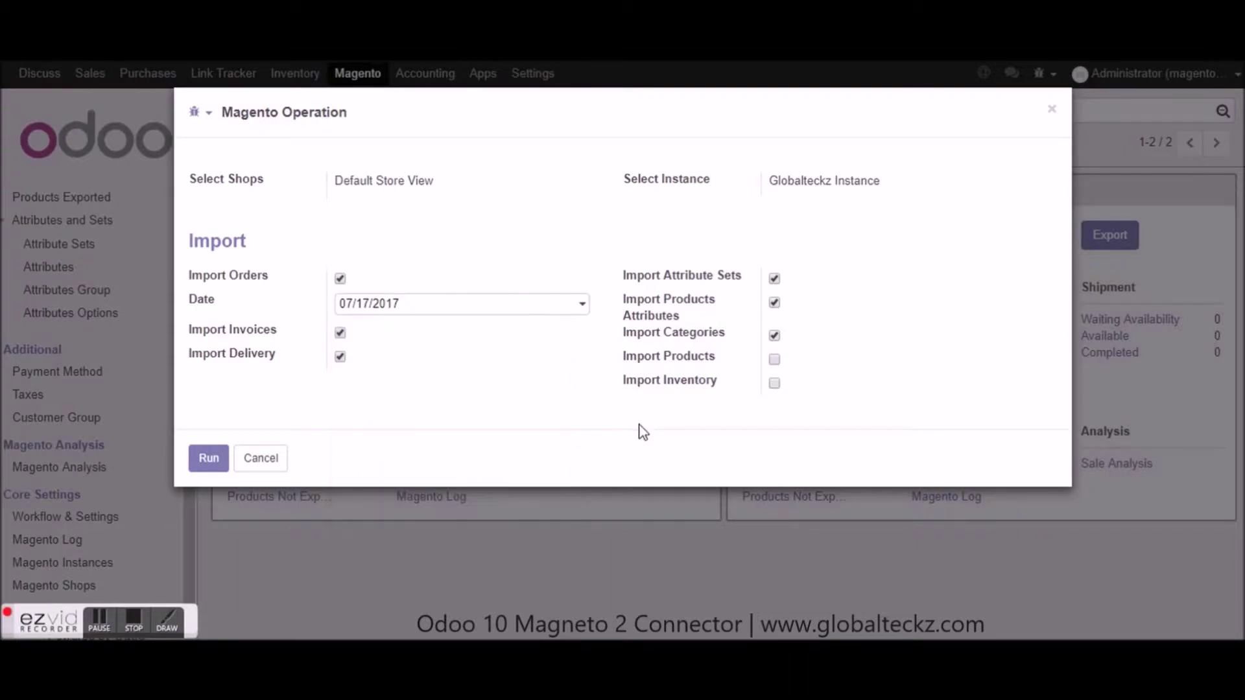
left_click(278, 459)
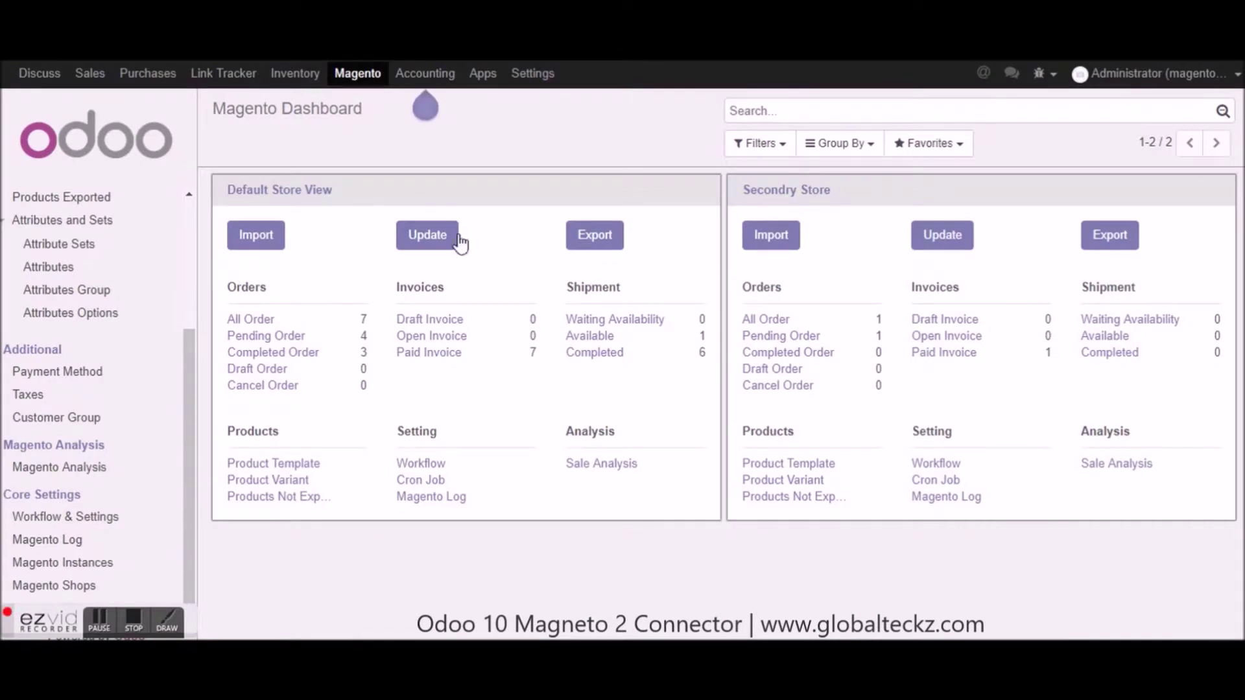
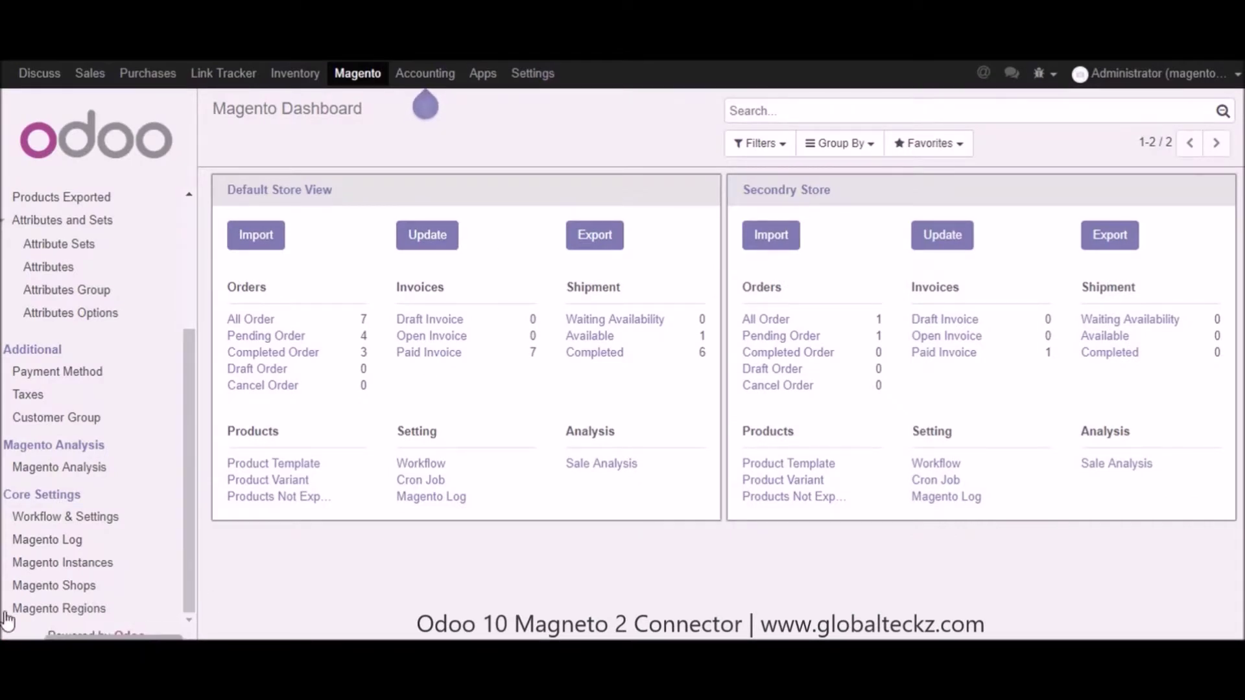
Reopen the Globalteckz Instance and examine its product synchronisation and tax import options
left_click(76, 563)
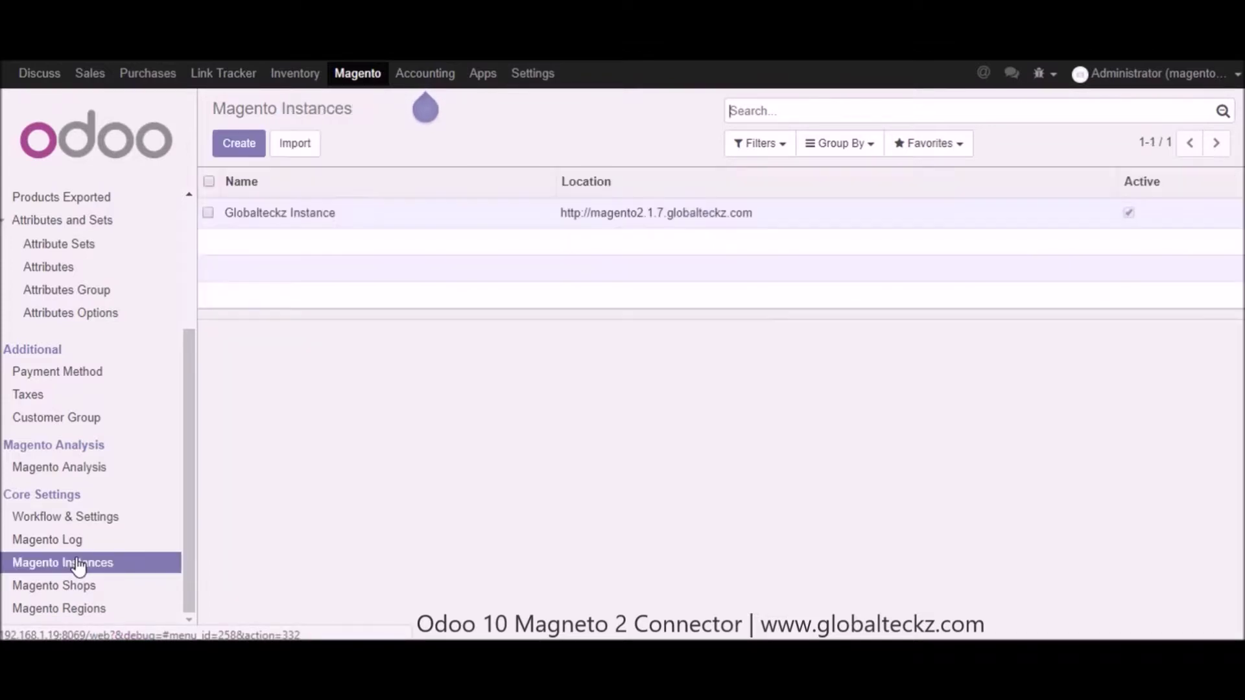
left_click(297, 215)
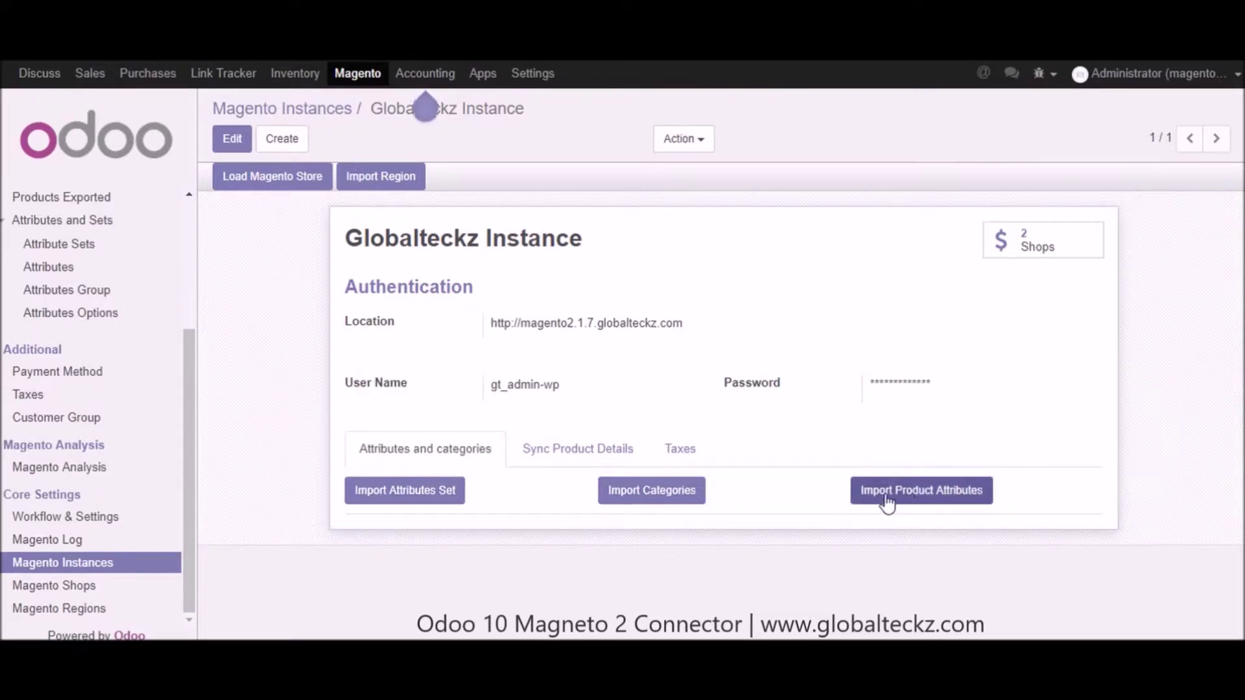
left_click(574, 451)
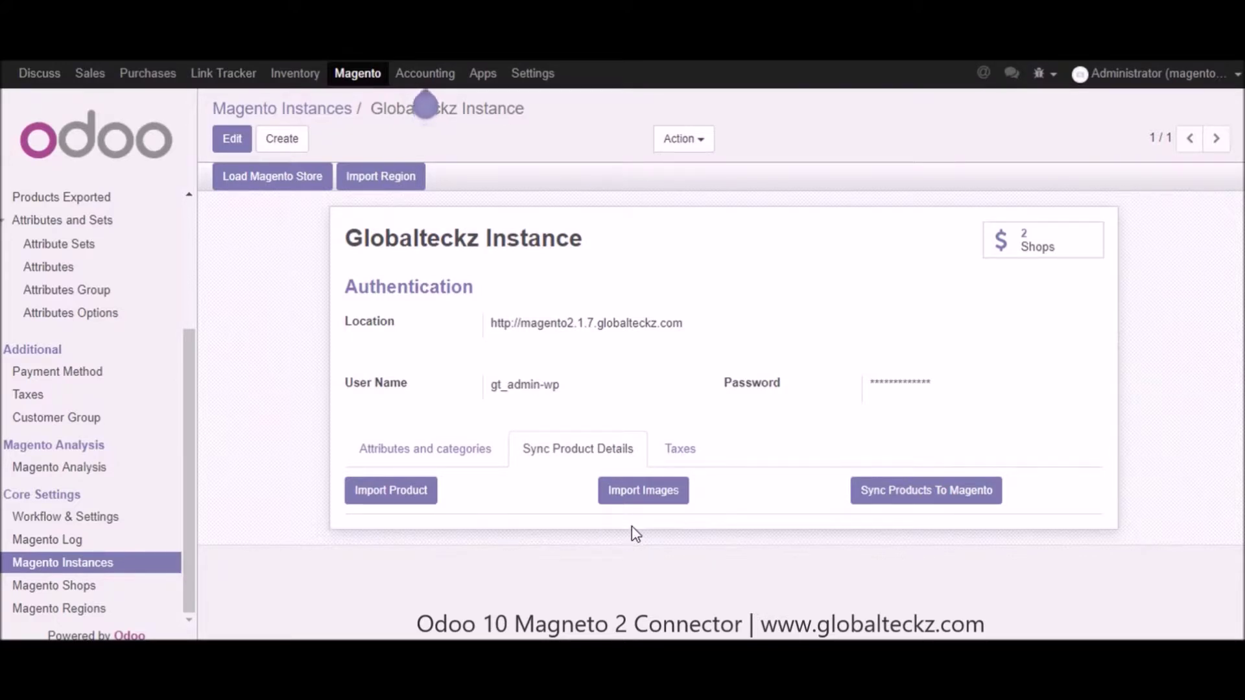
left_click(678, 448)
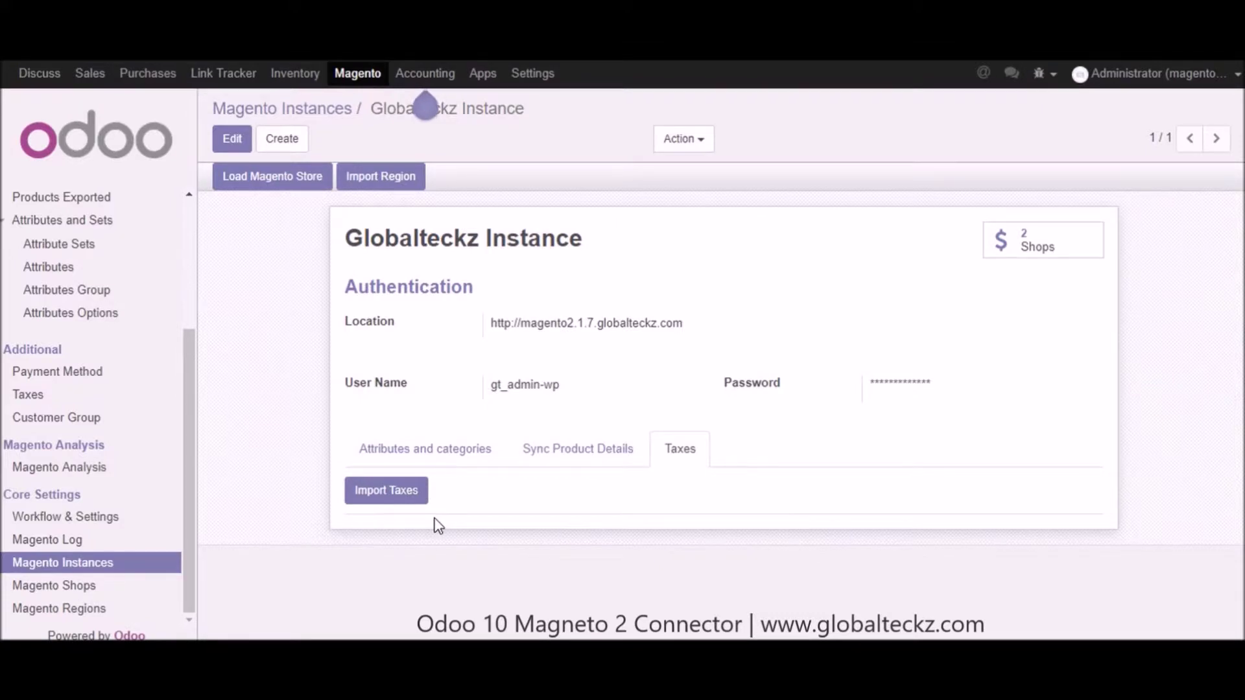
left_click(559, 457)
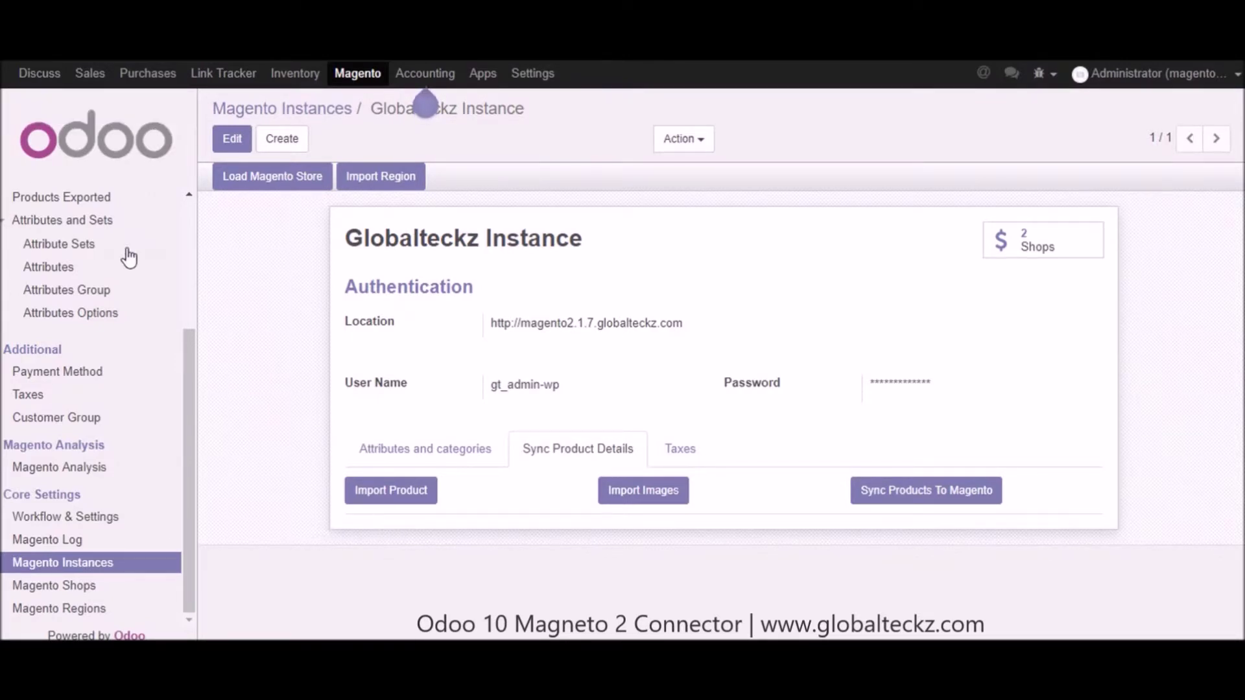
Open the Magento products, show them as a list and look through them
scroll(134, 244, "up", 3)
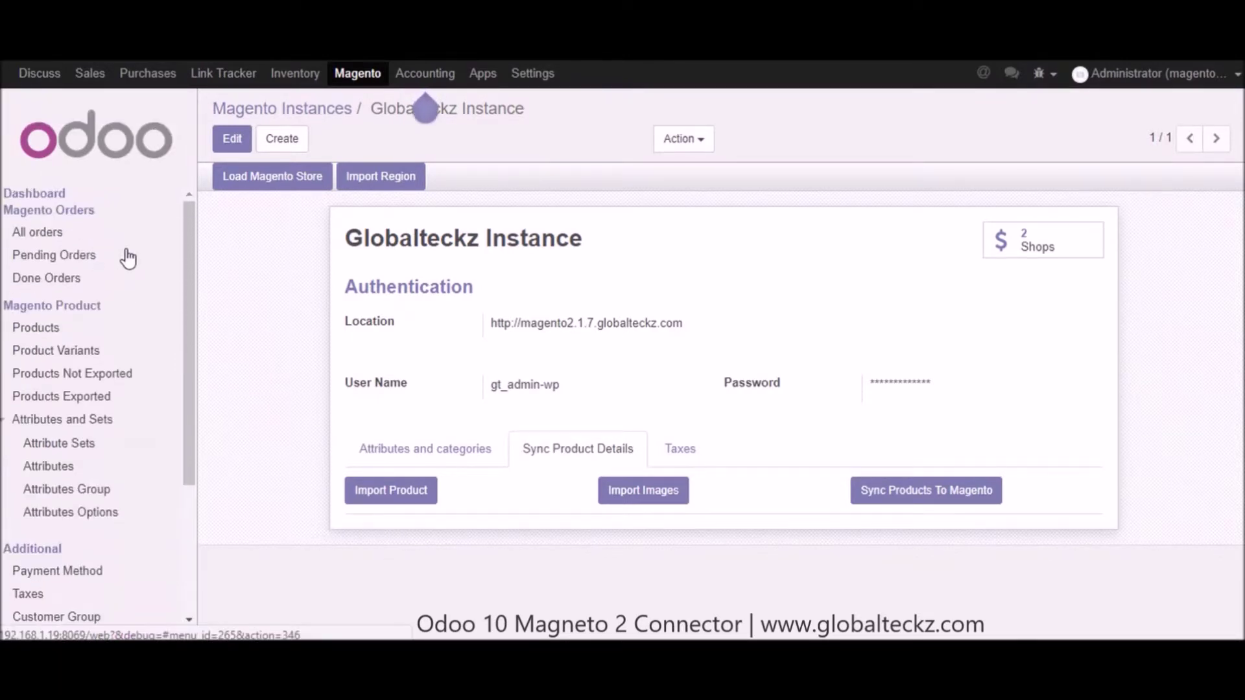
left_click(35, 336)
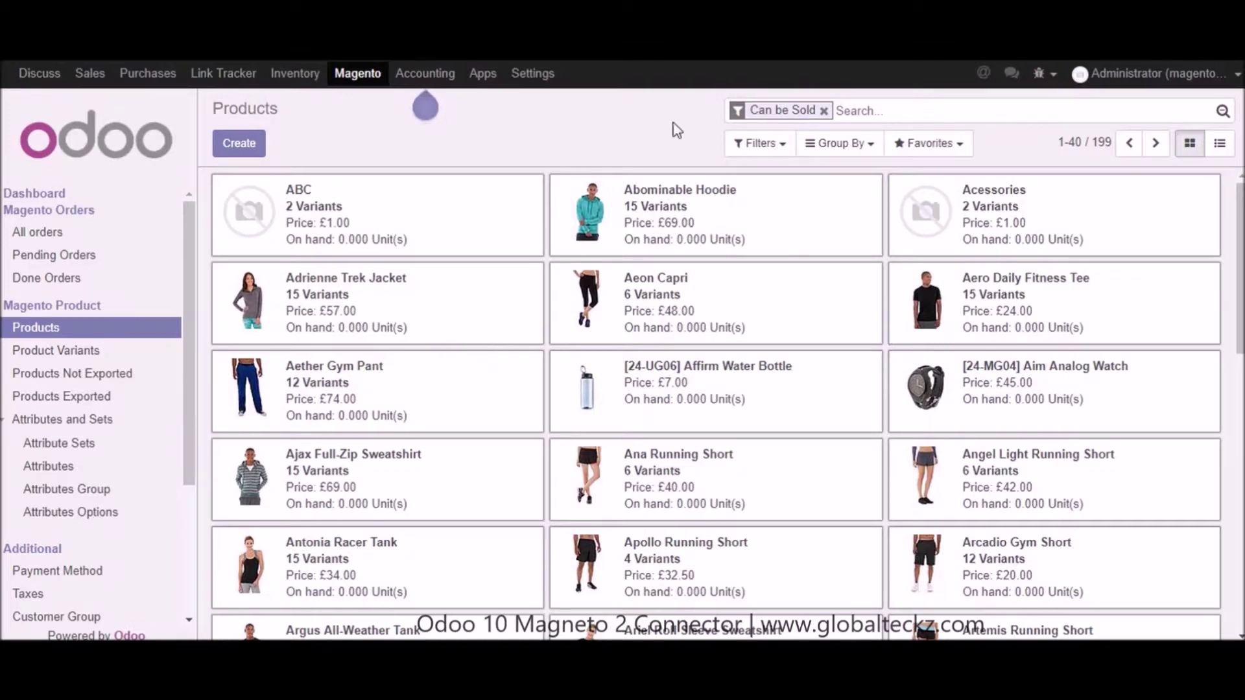
left_click(1218, 143)
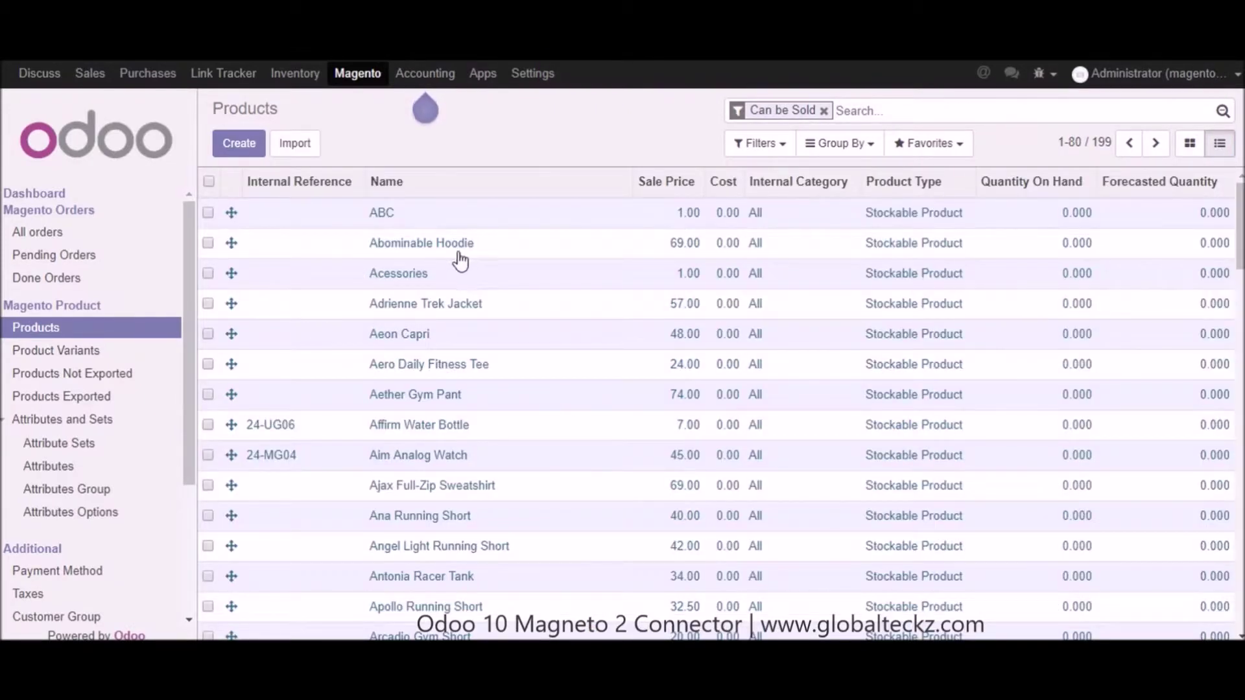
scroll(486, 285, "down", 4)
scroll(487, 303, "up", 5)
Open the Aeon Capri product and review its inventory, sales, variants, invoicing and notes details
left_click(398, 335)
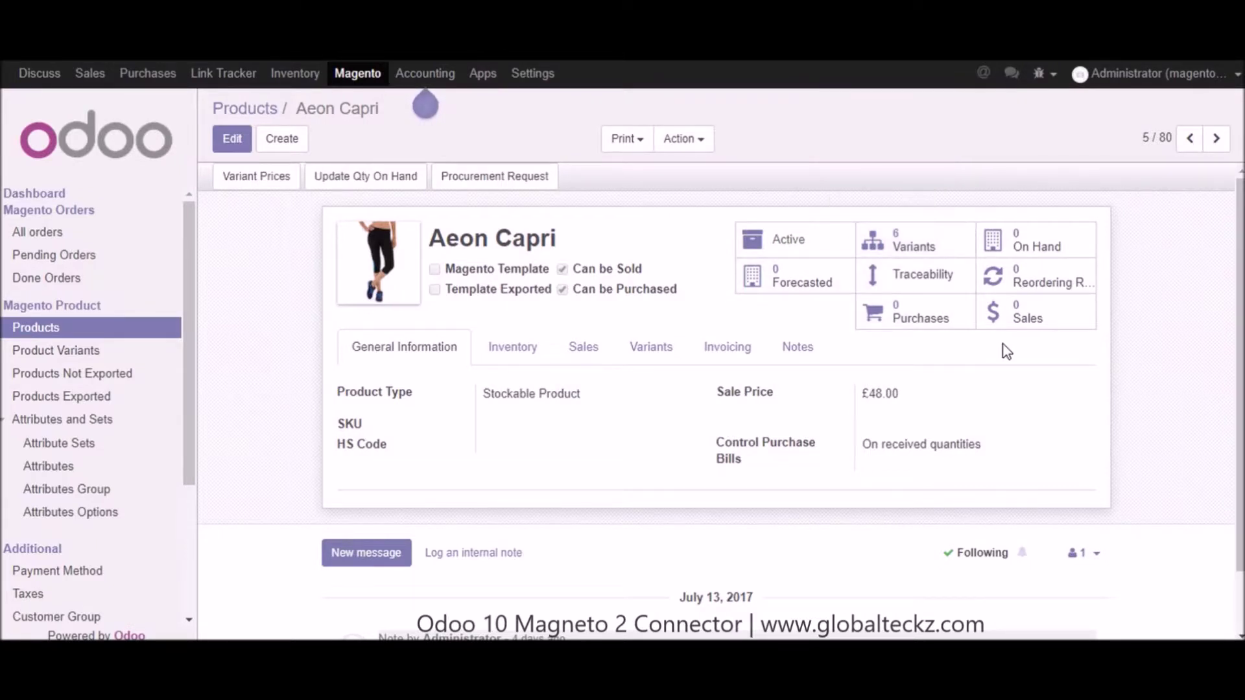
left_click(505, 351)
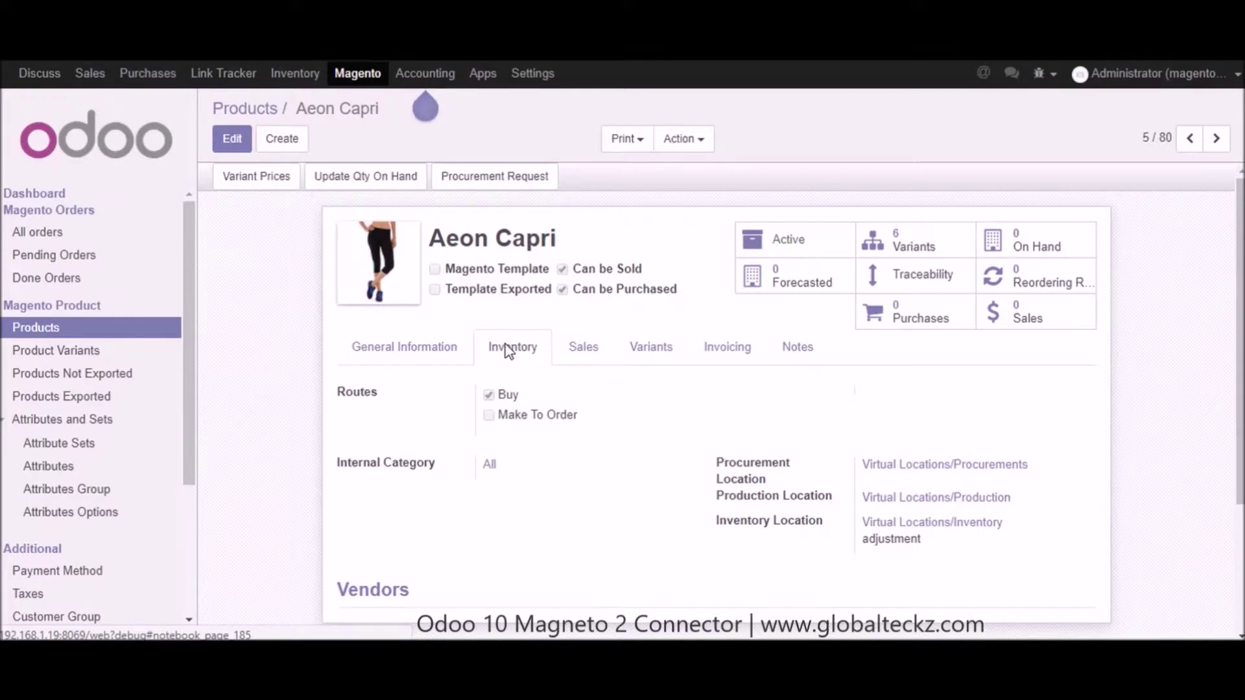
left_click(586, 350)
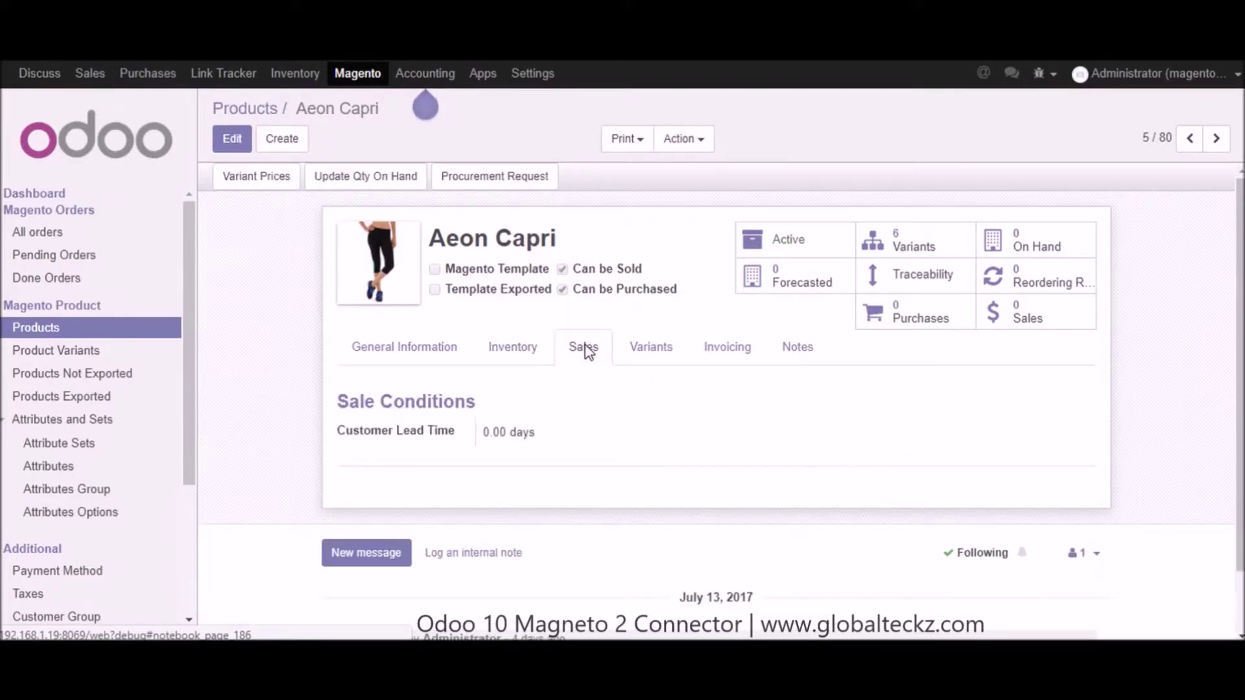
left_click(647, 350)
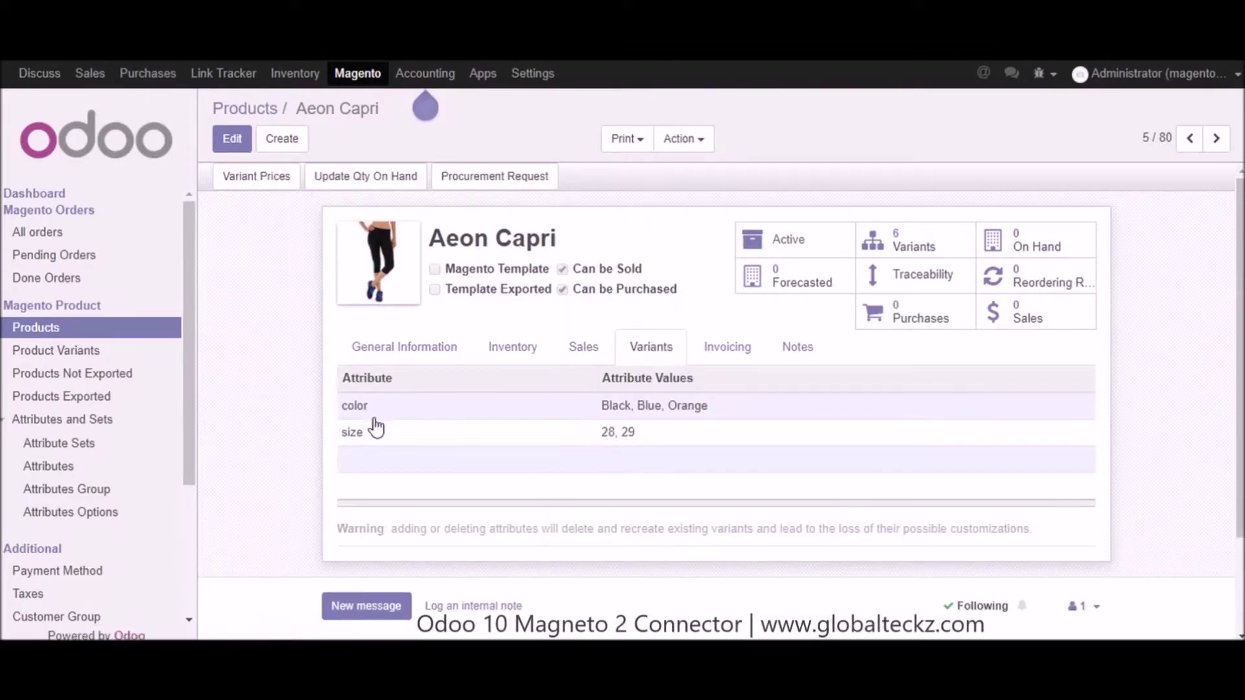
left_click(726, 358)
left_click(786, 346)
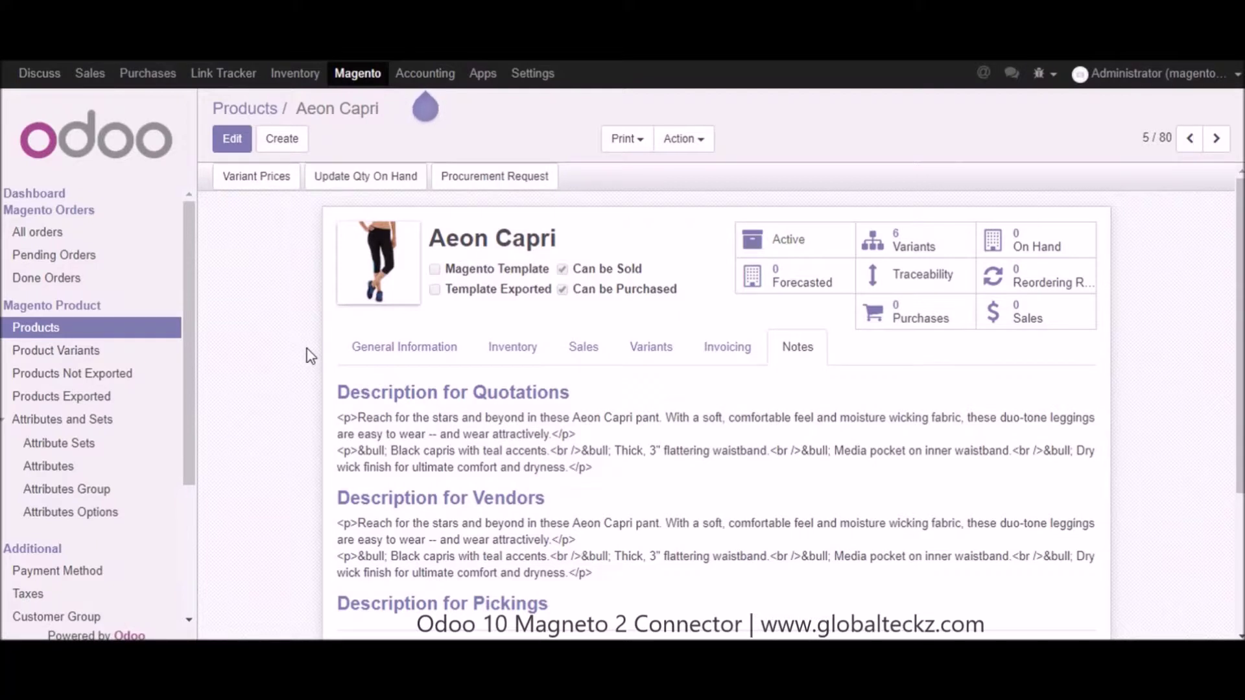
Mark the Aeon Capri product as a Magento template and review its Magento type, status and visibility
left_click(232, 138)
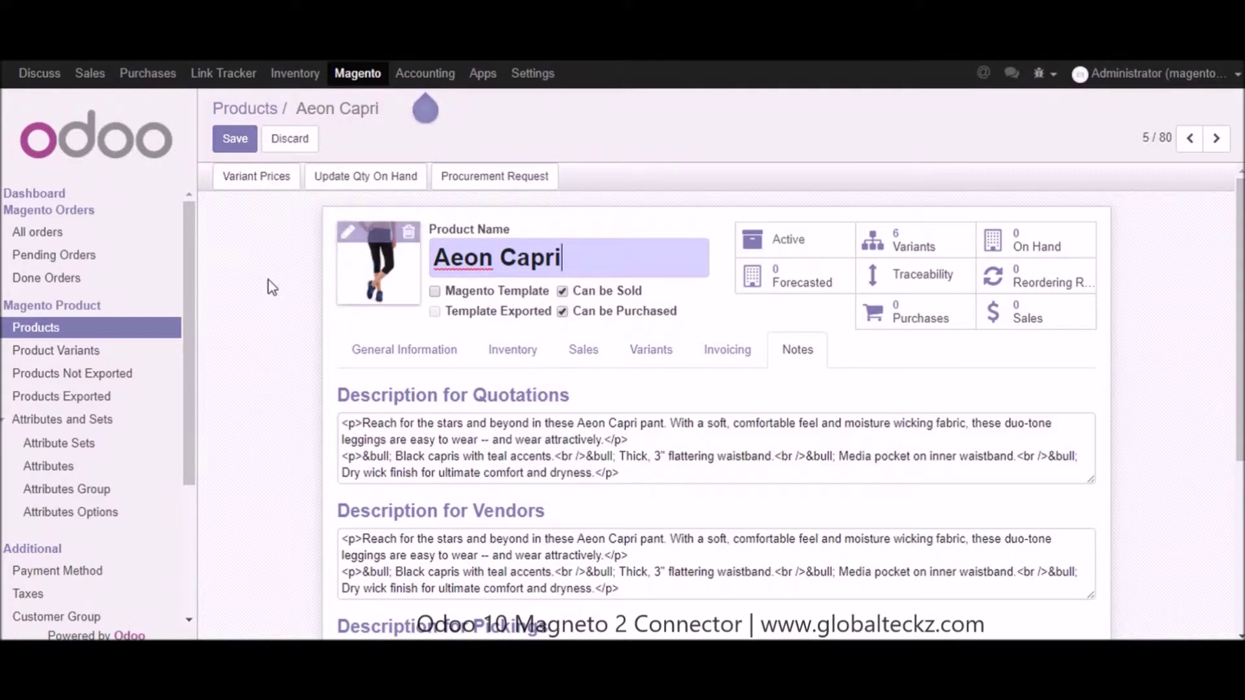
left_click(435, 293)
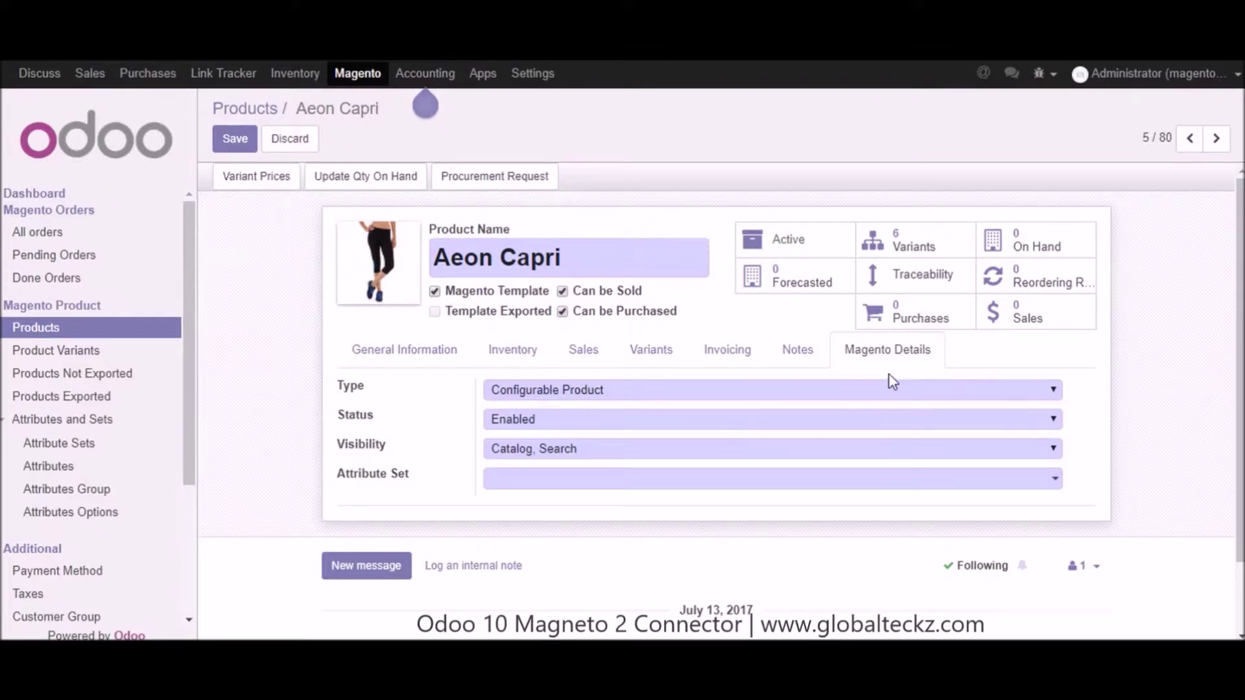
left_click_drag(332, 393, 344, 420)
double_click(353, 415)
left_click(363, 452)
double_click(363, 447)
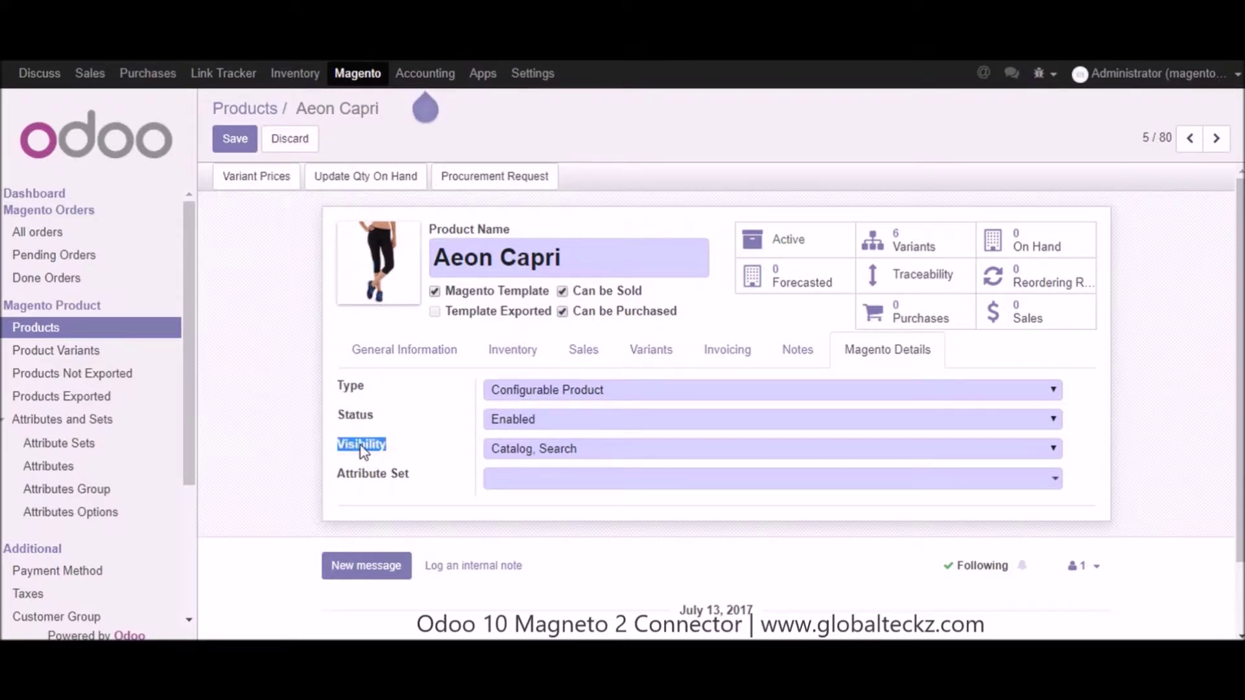
mouse_move(364, 452)
Assign the Bottom attribute set to the Aeon Capri product and save it
left_click(376, 475)
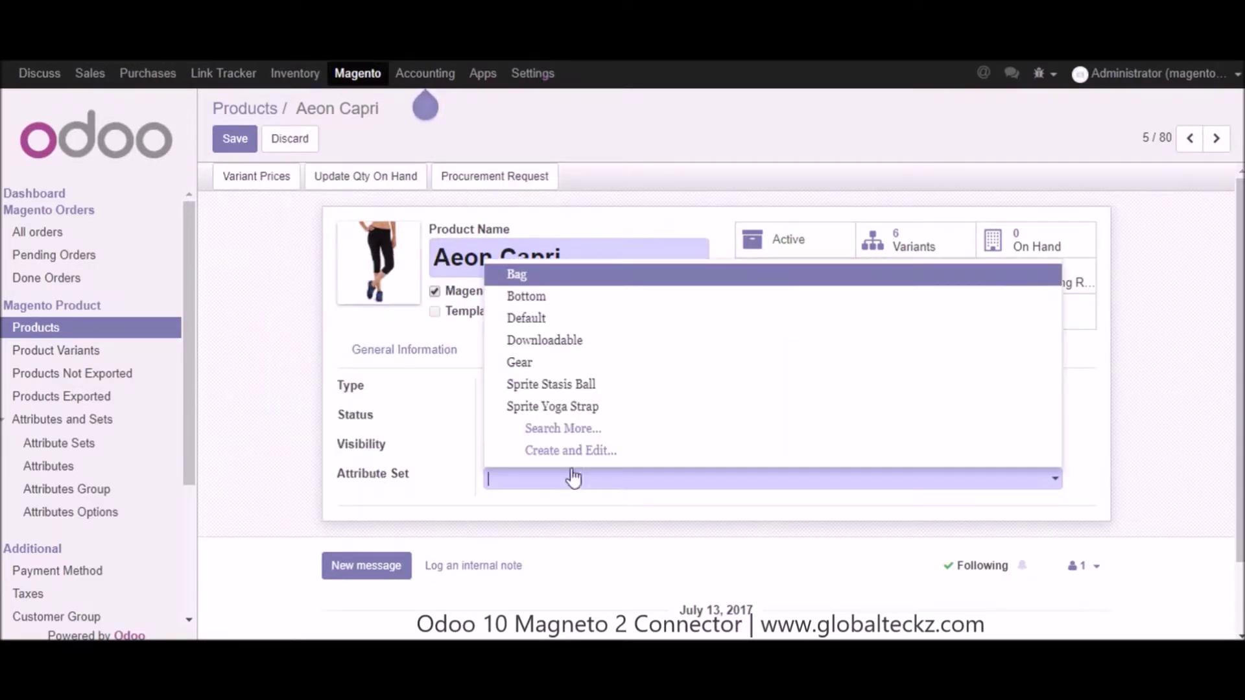
left_click(526, 297)
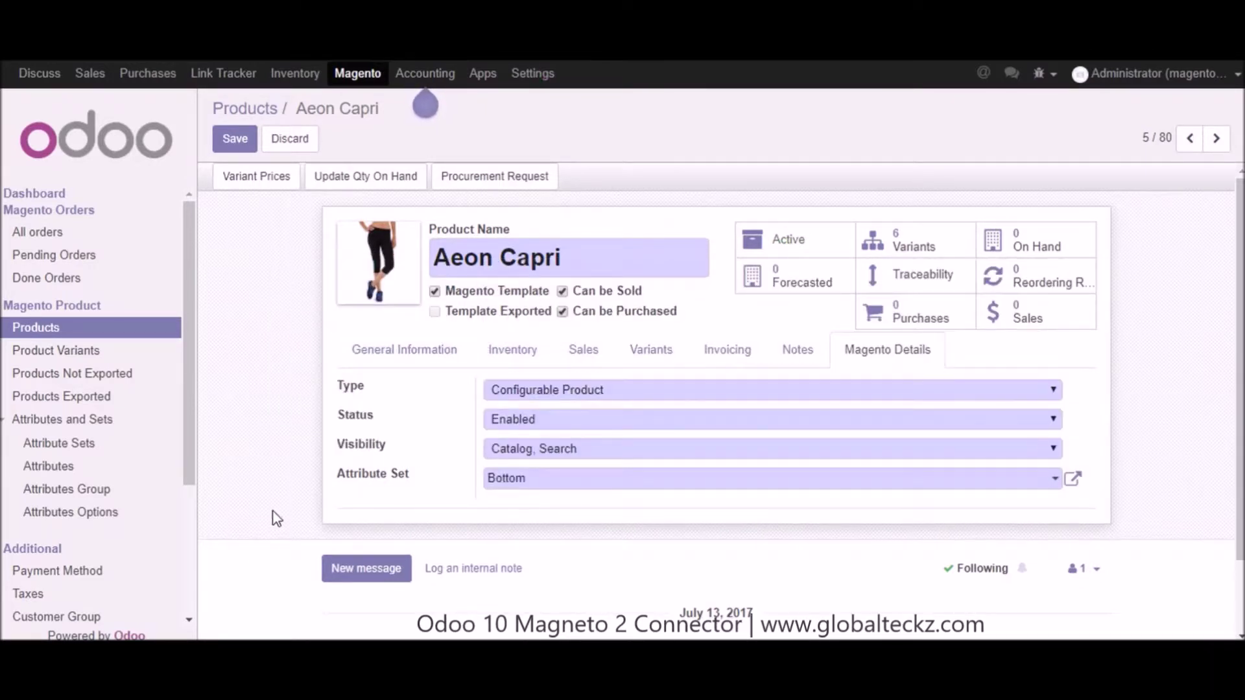
left_click(225, 143)
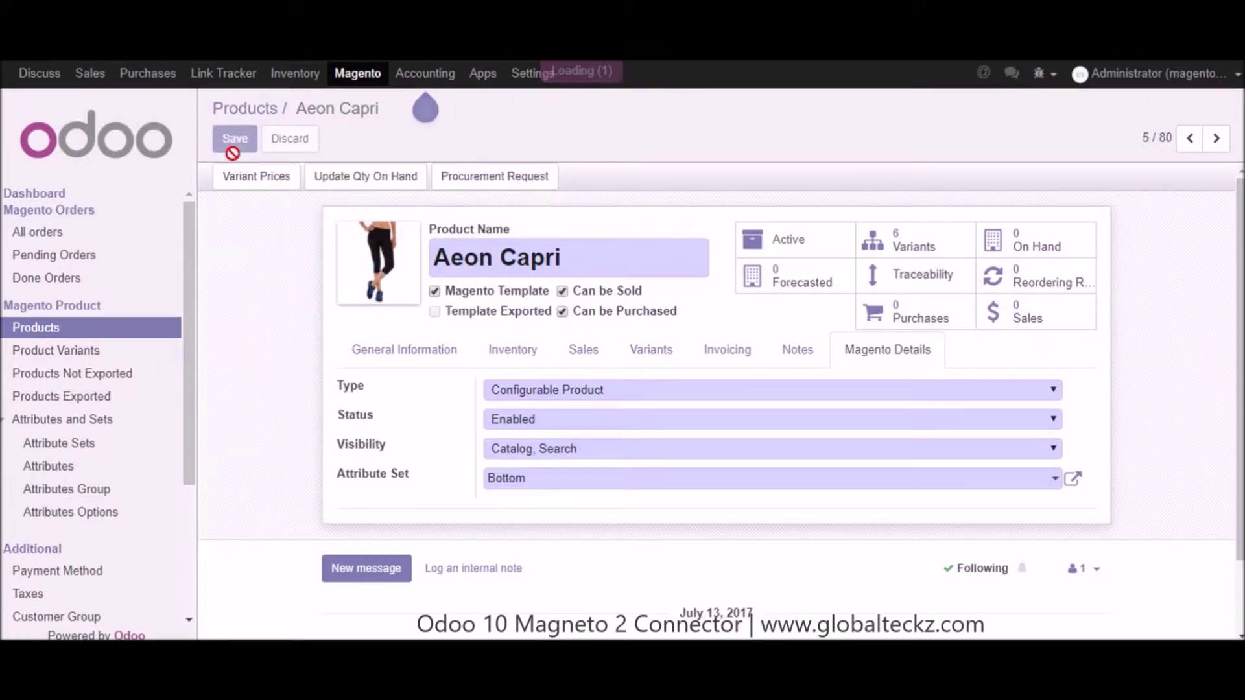
Check the product's Magento SKU in its general information and search the product variants for WP07
left_click(348, 360)
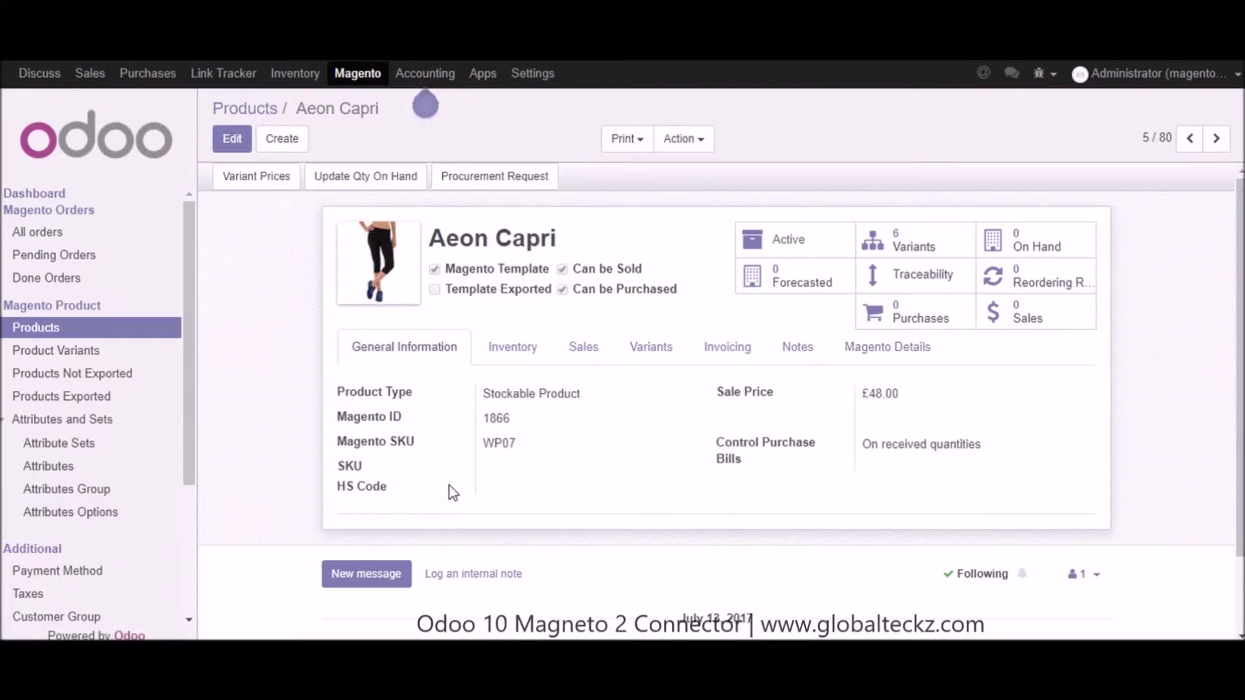
left_click_drag(485, 446, 524, 446)
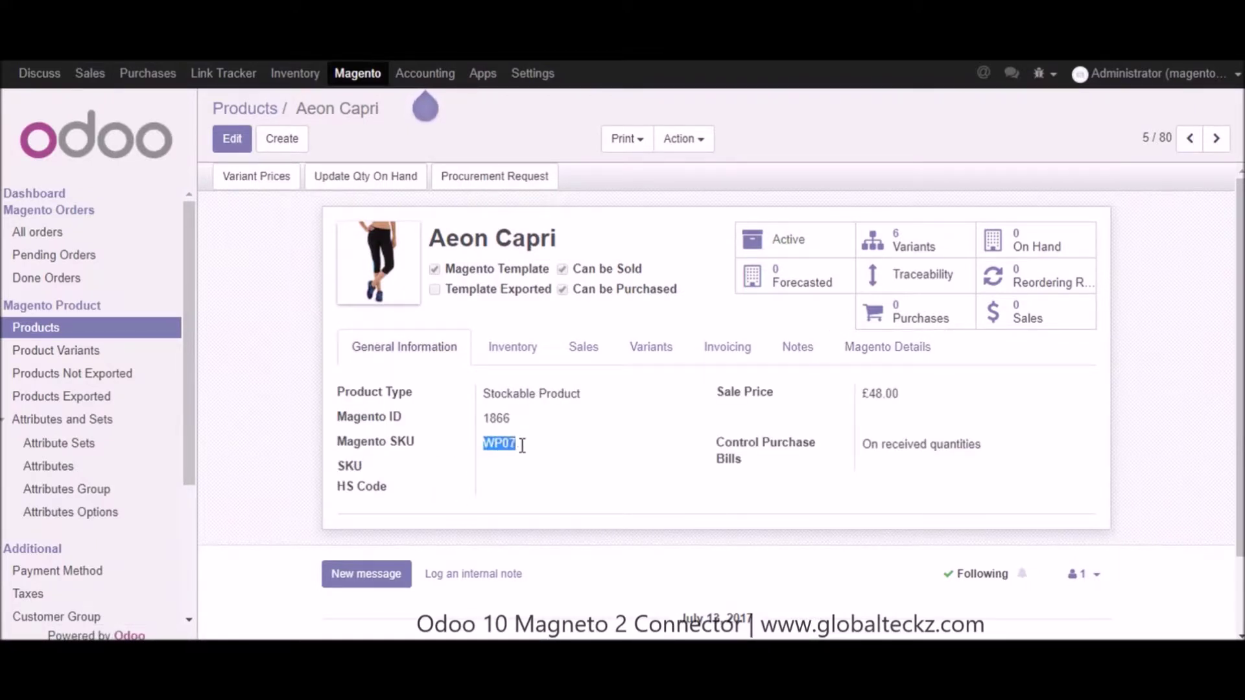
left_click(40, 353)
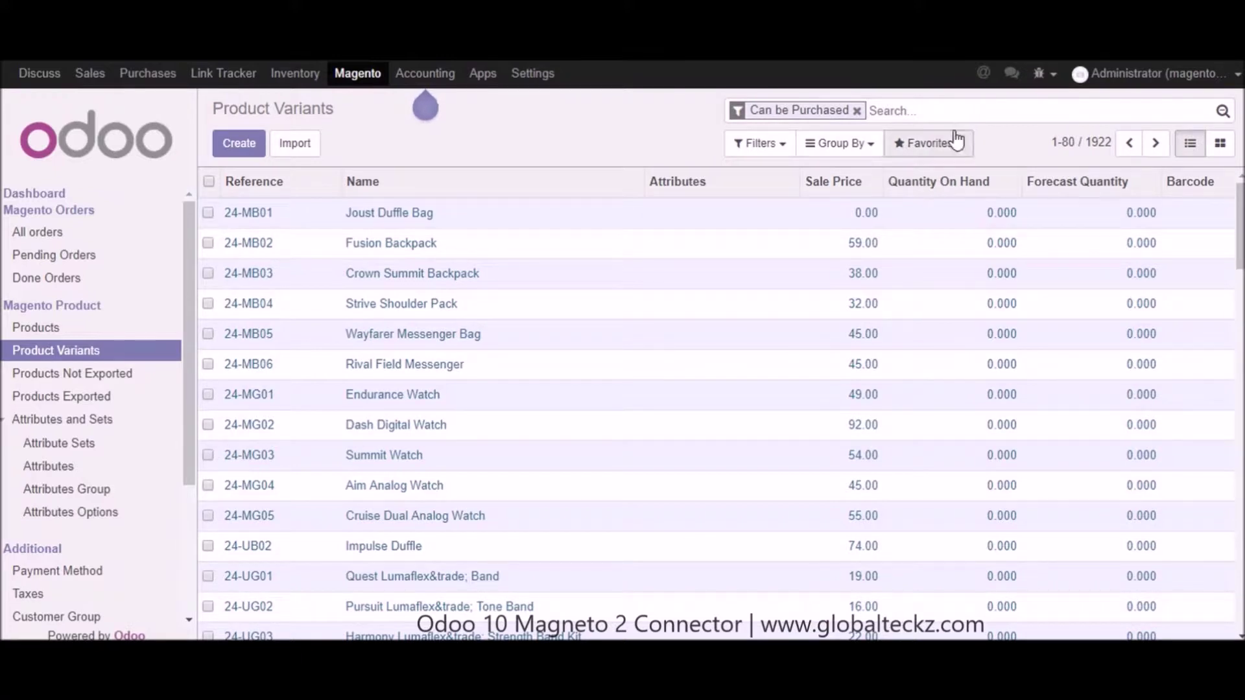
type("WP07")
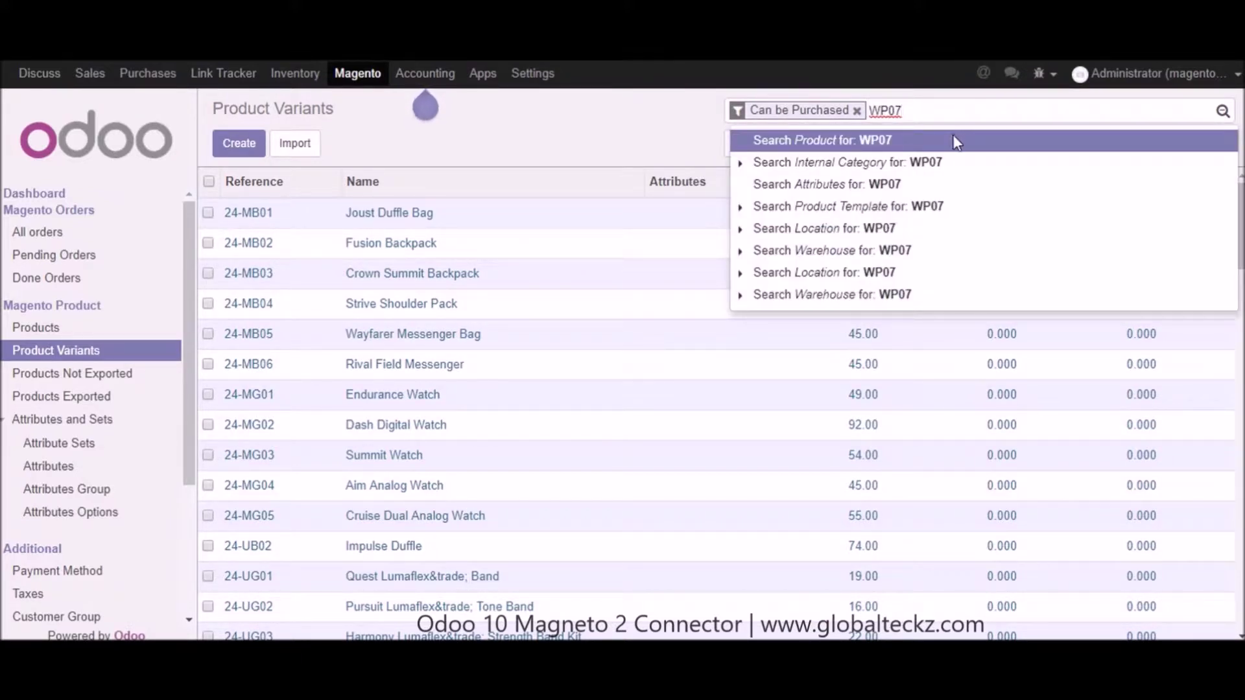
left_click(958, 144)
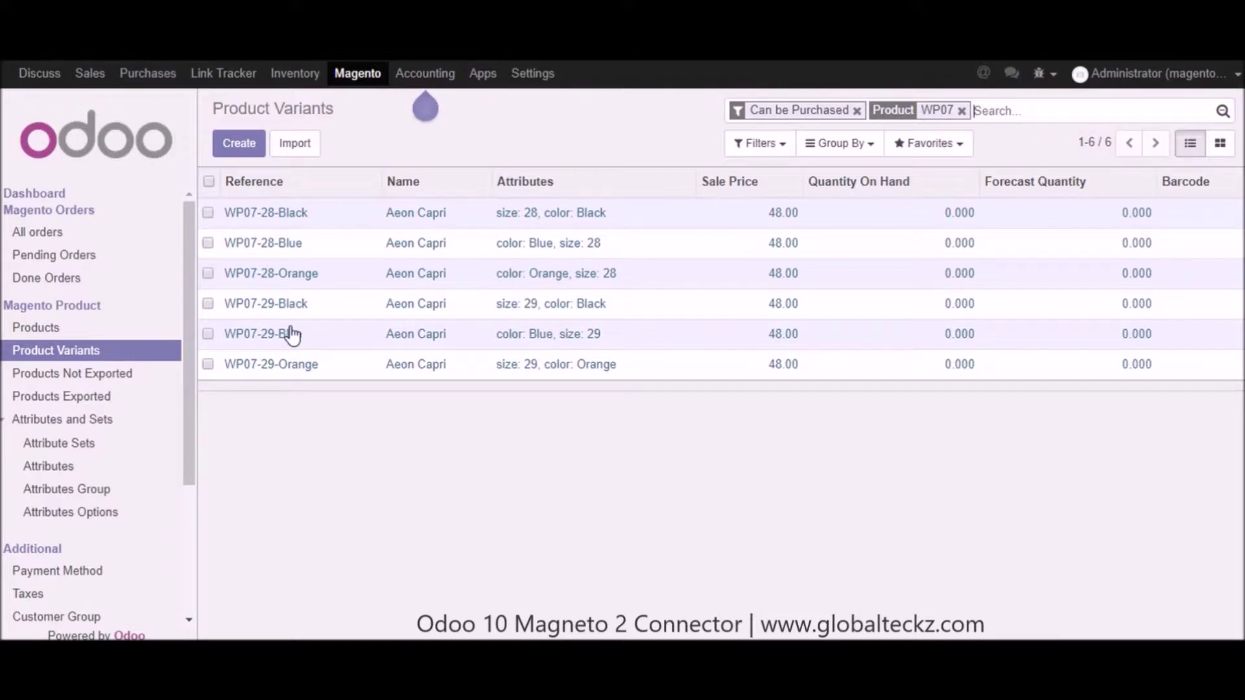
Open the black, size 28 variant of Aeon Capri and check its Magento category
left_click(419, 215)
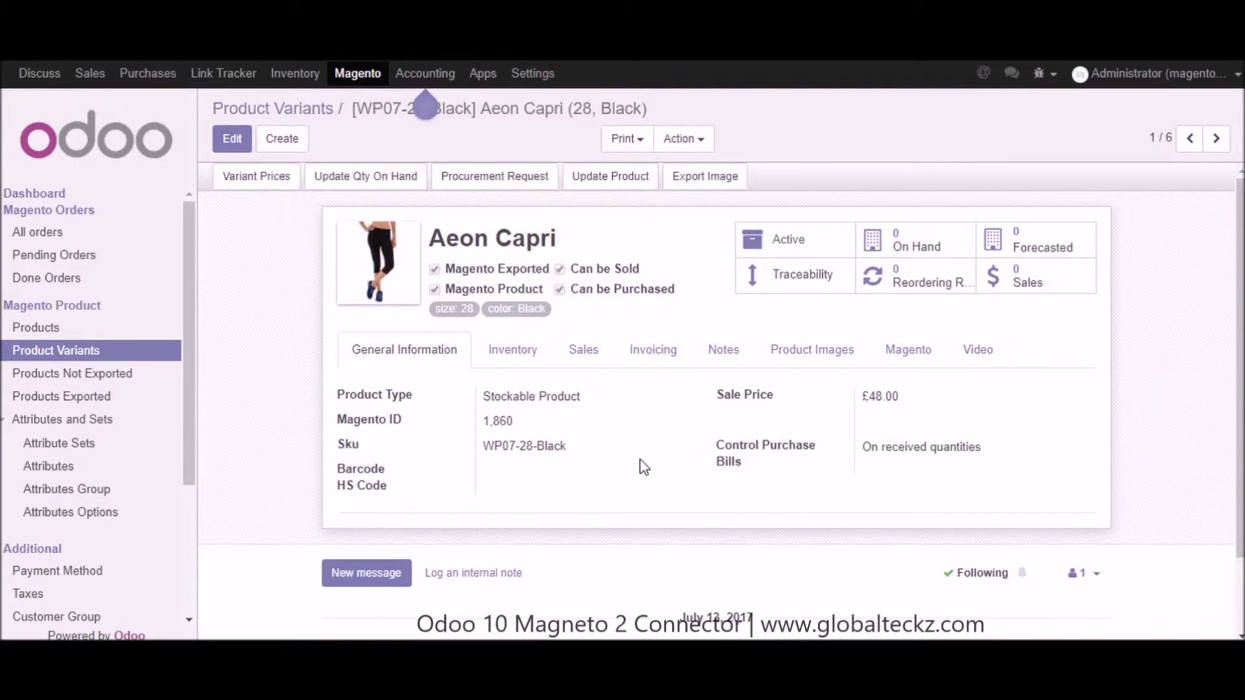
left_click(914, 350)
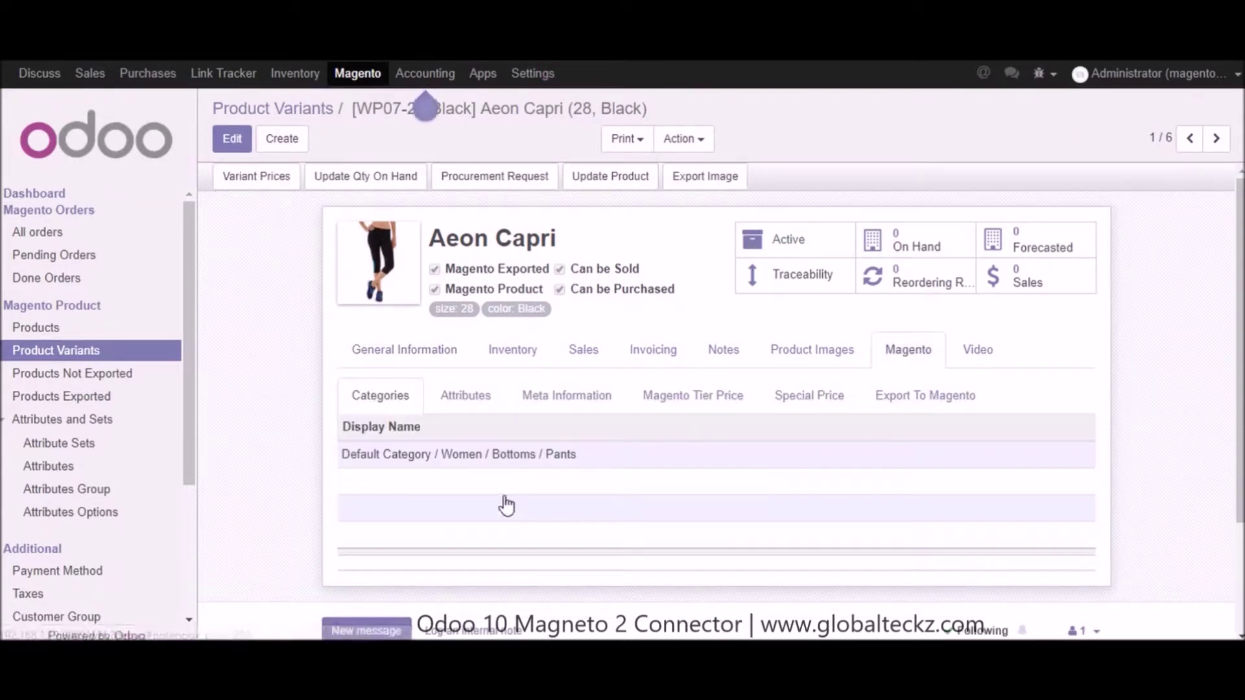
mouse_move(436, 505)
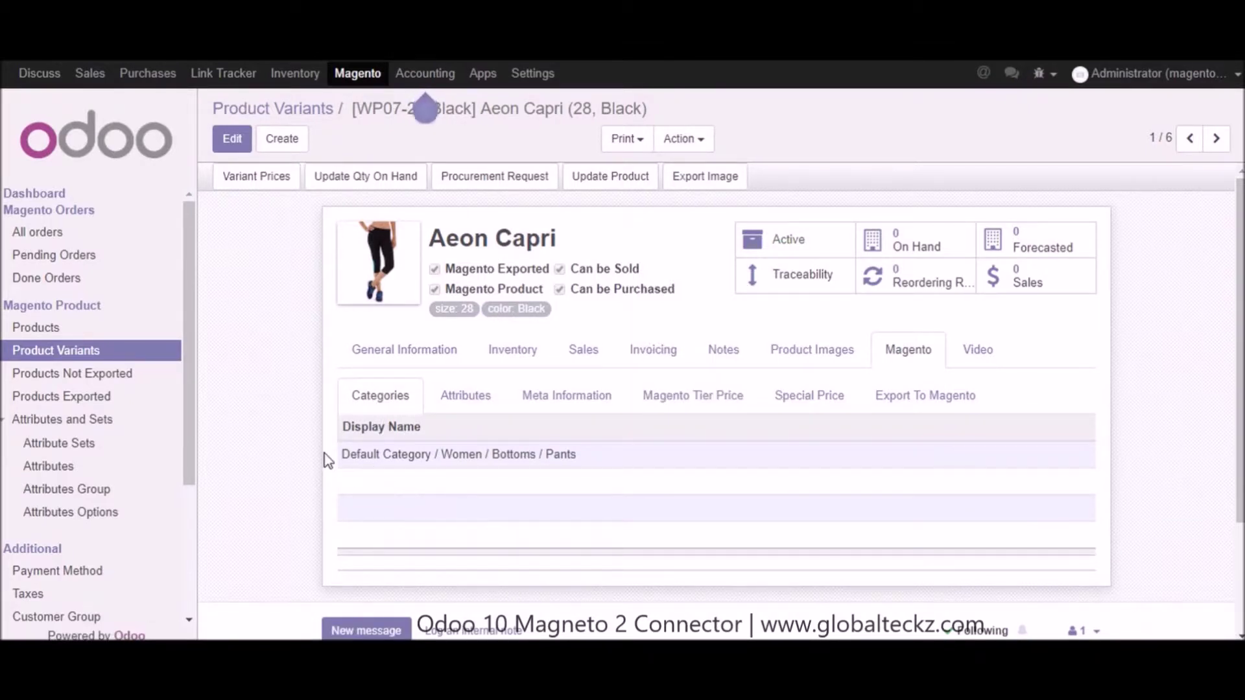
left_click_drag(325, 457, 596, 463)
Look through the variant's Magento attribute set and the full list of attribute options
left_click(463, 396)
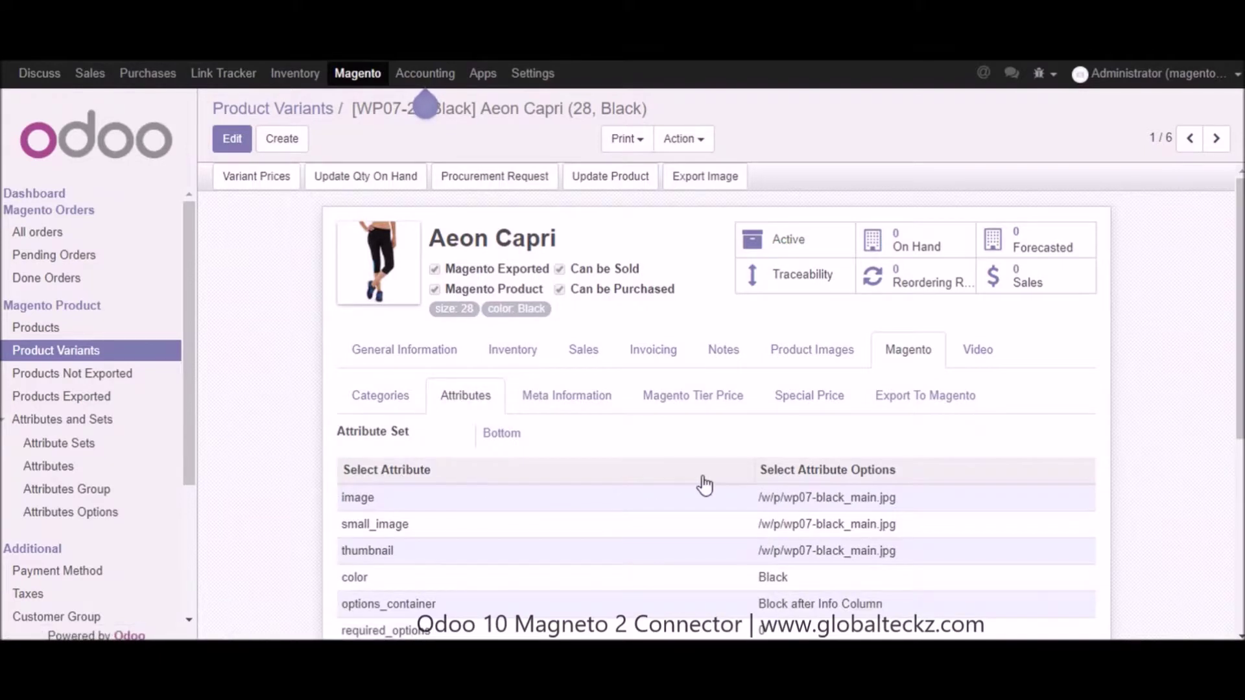
scroll(714, 487, "down", 2)
scroll(717, 486, "down", 2)
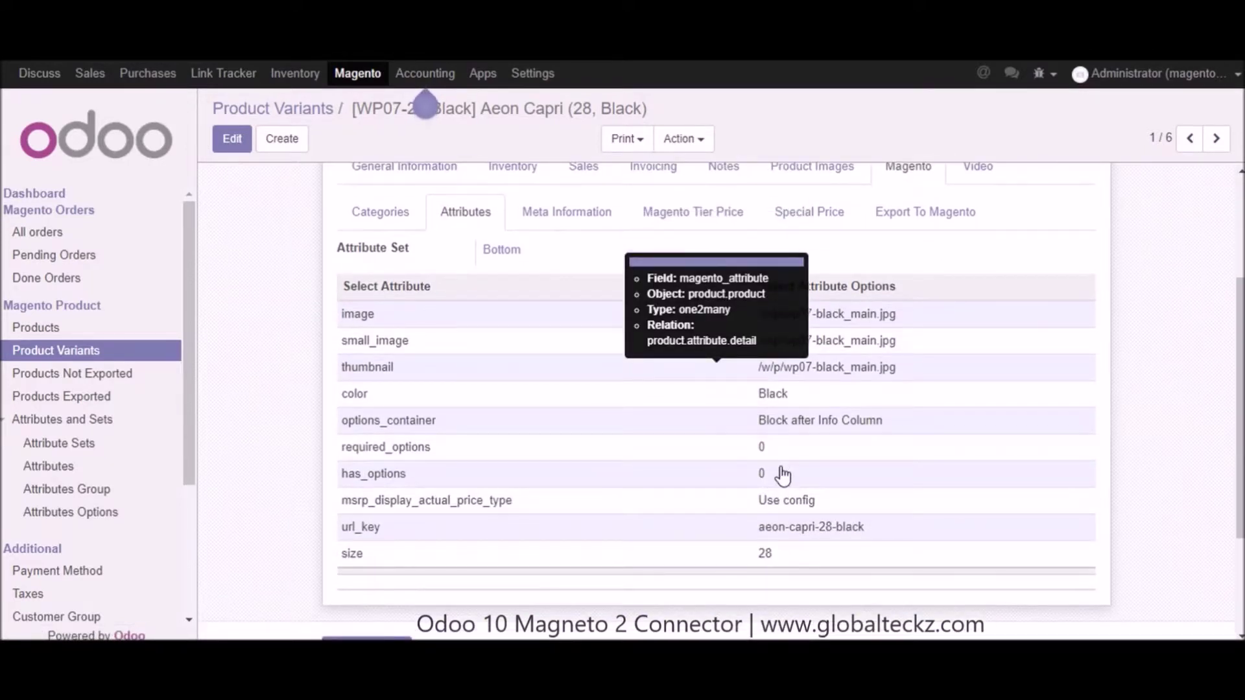
scroll(784, 470, "down", 2)
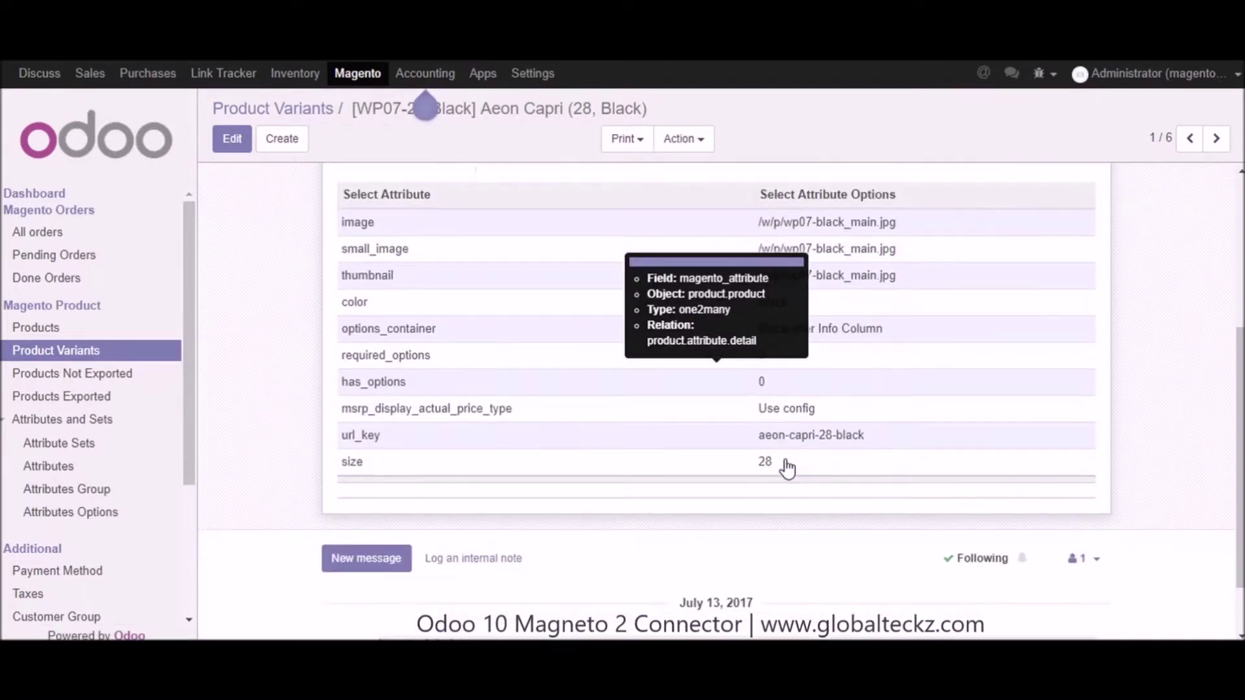
scroll(765, 458, "up", 2)
scroll(603, 431, "up", 4)
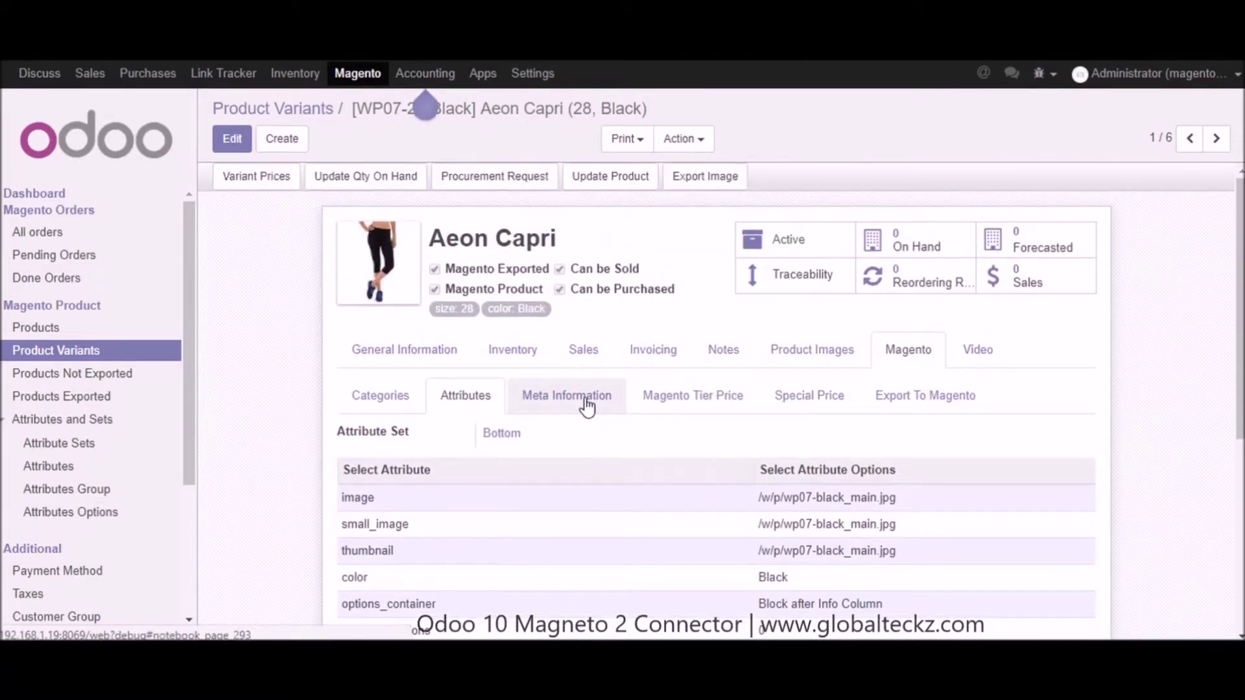
Review the variant's meta information, tier price, special price, Magento export settings and product images
left_click(585, 399)
left_click(686, 413)
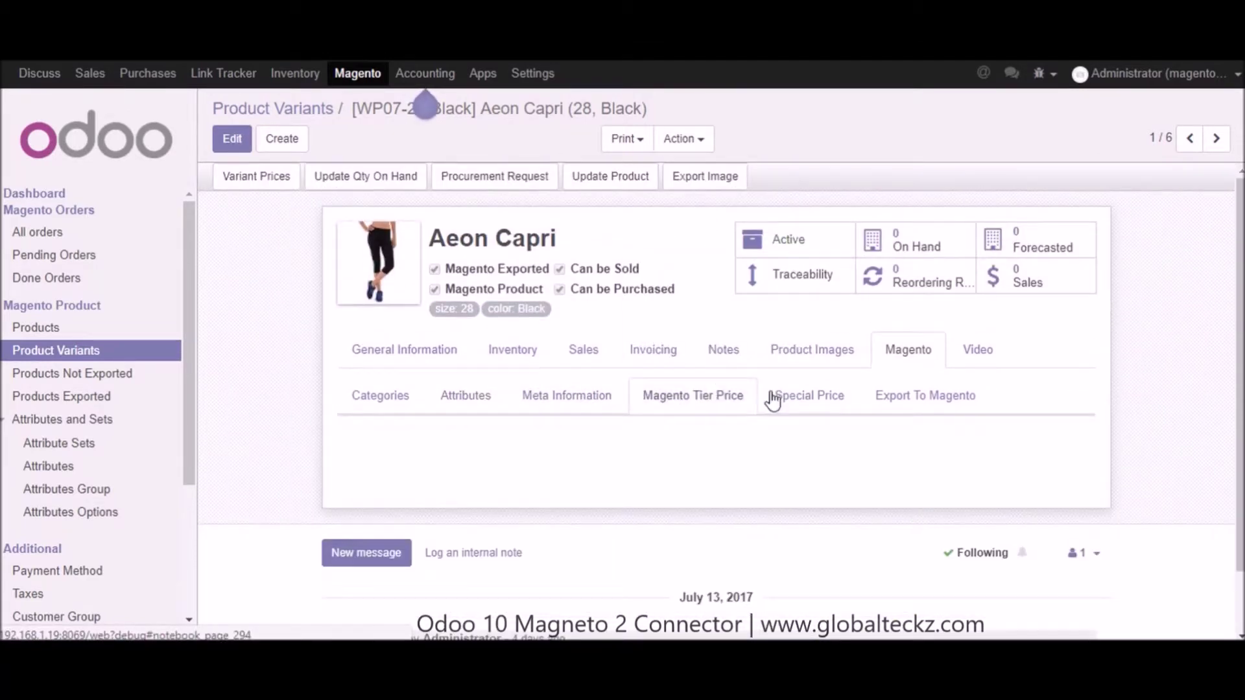
left_click(811, 402)
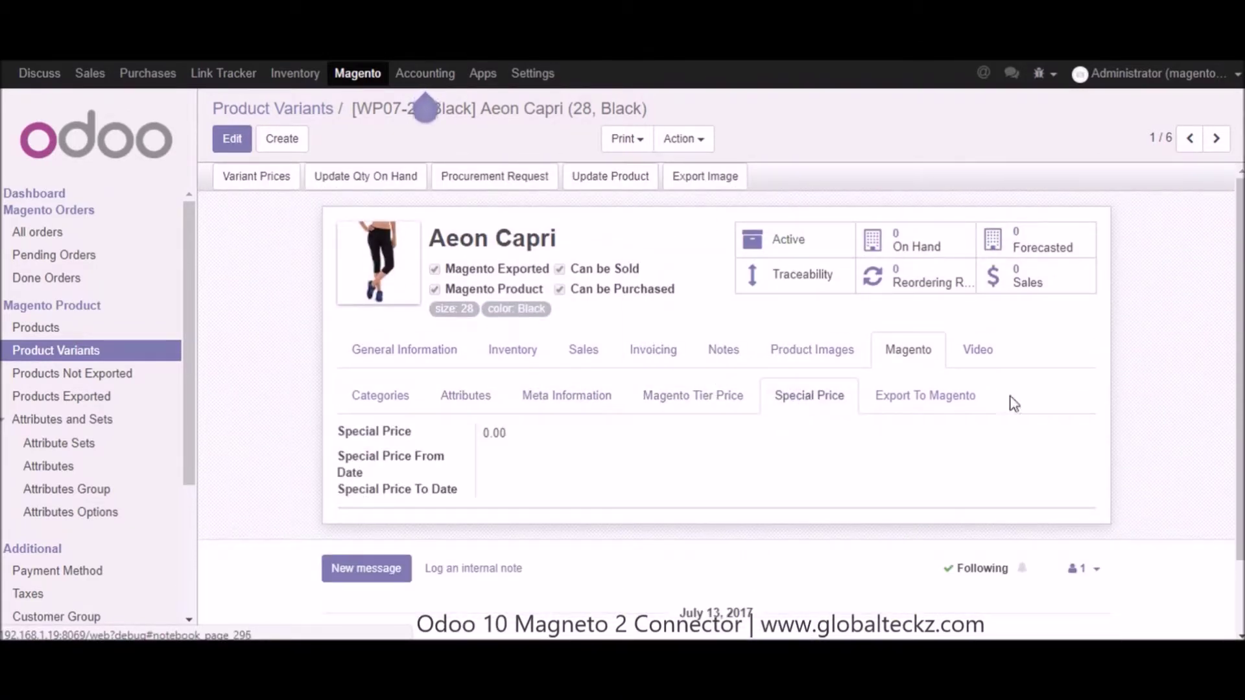
left_click(933, 401)
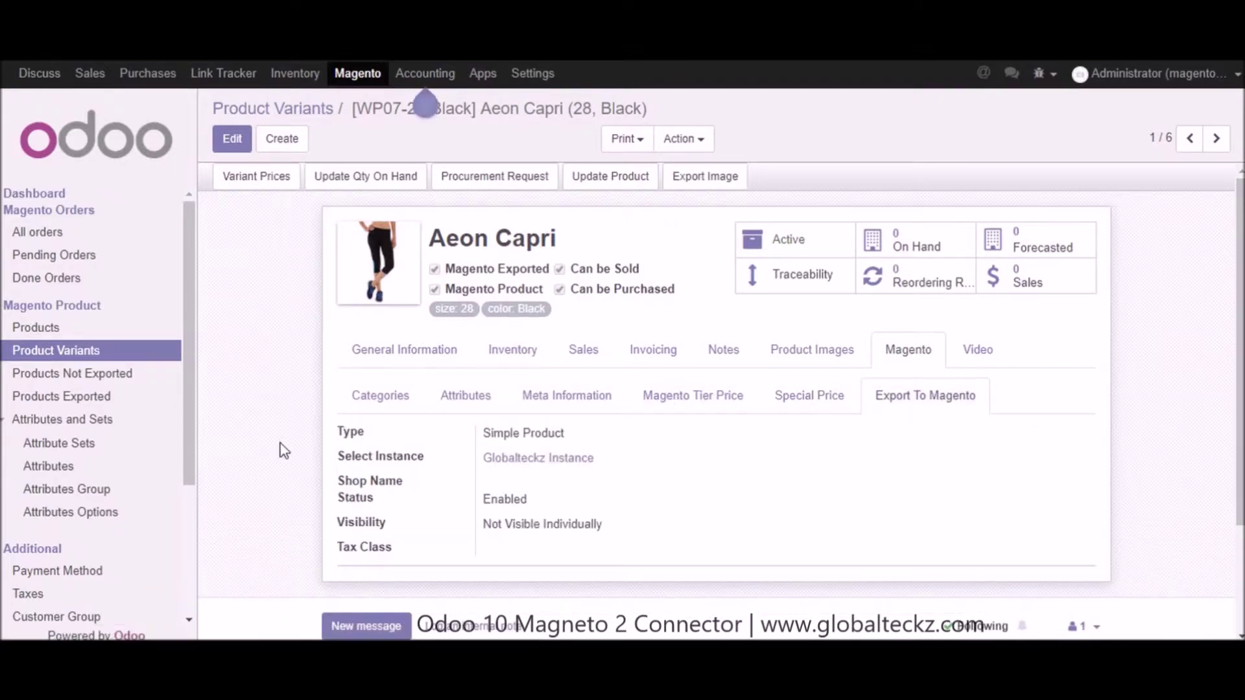
left_click(811, 352)
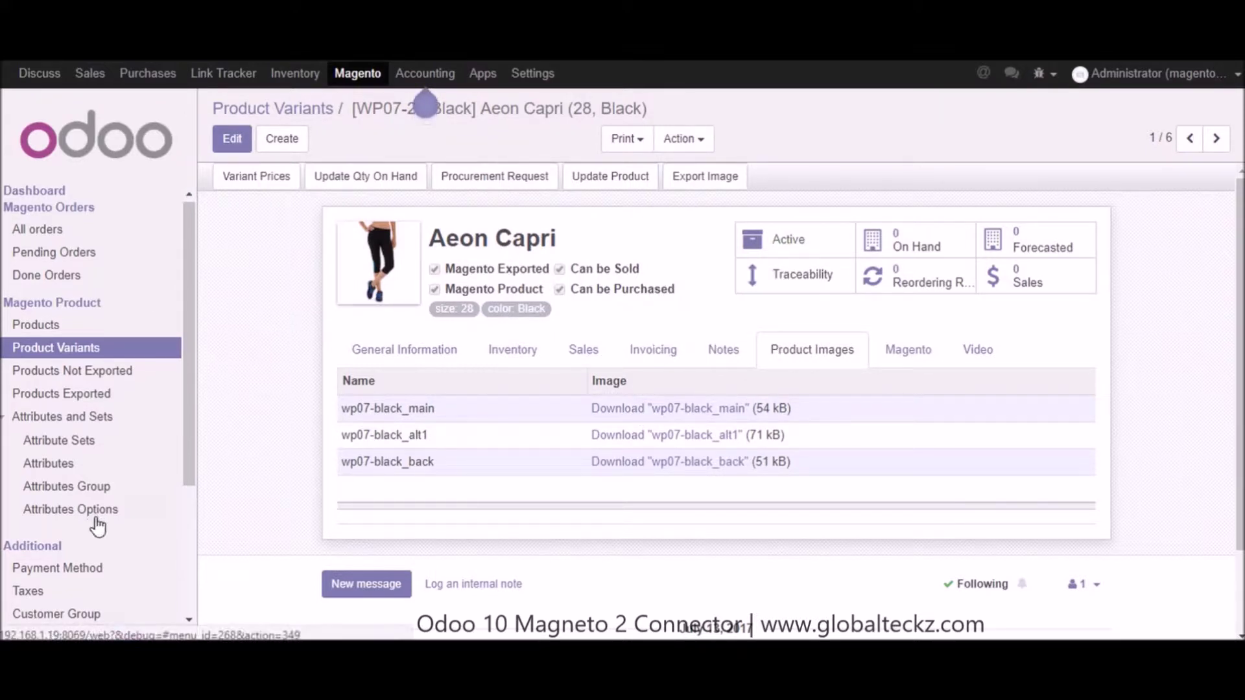
Open the Globalteckz Instance and show its product synchronisation options, including the image import
scroll(98, 518, "down", 3)
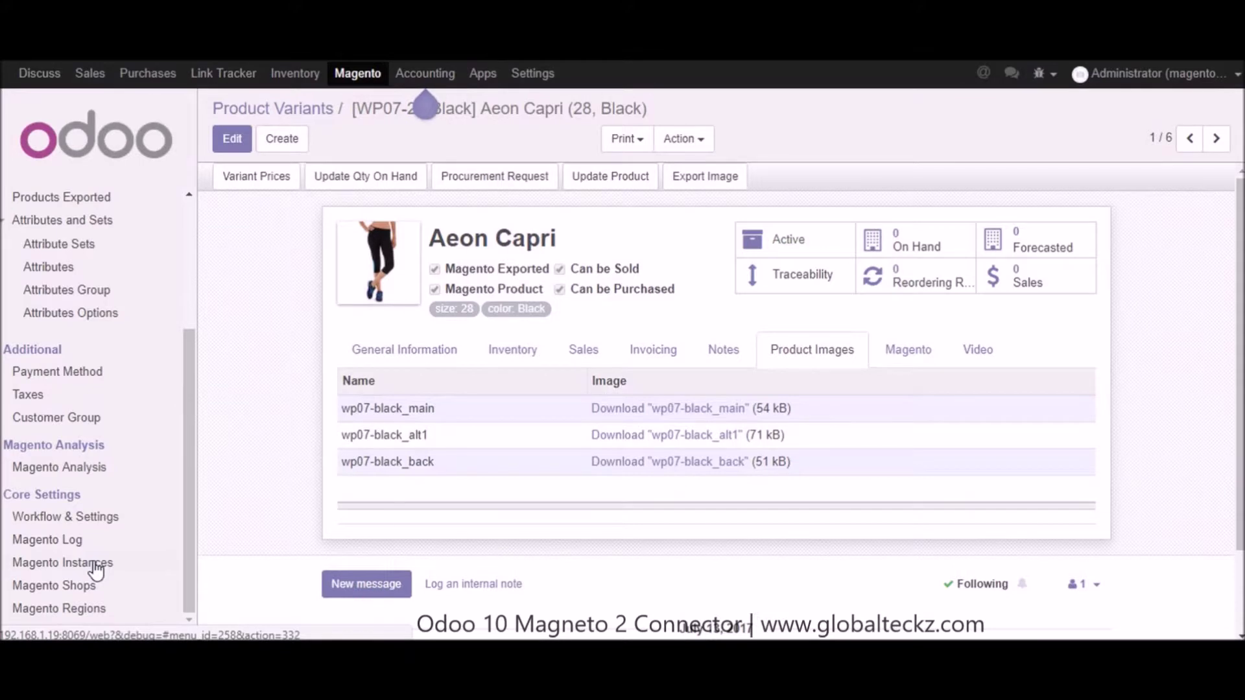
left_click(95, 568)
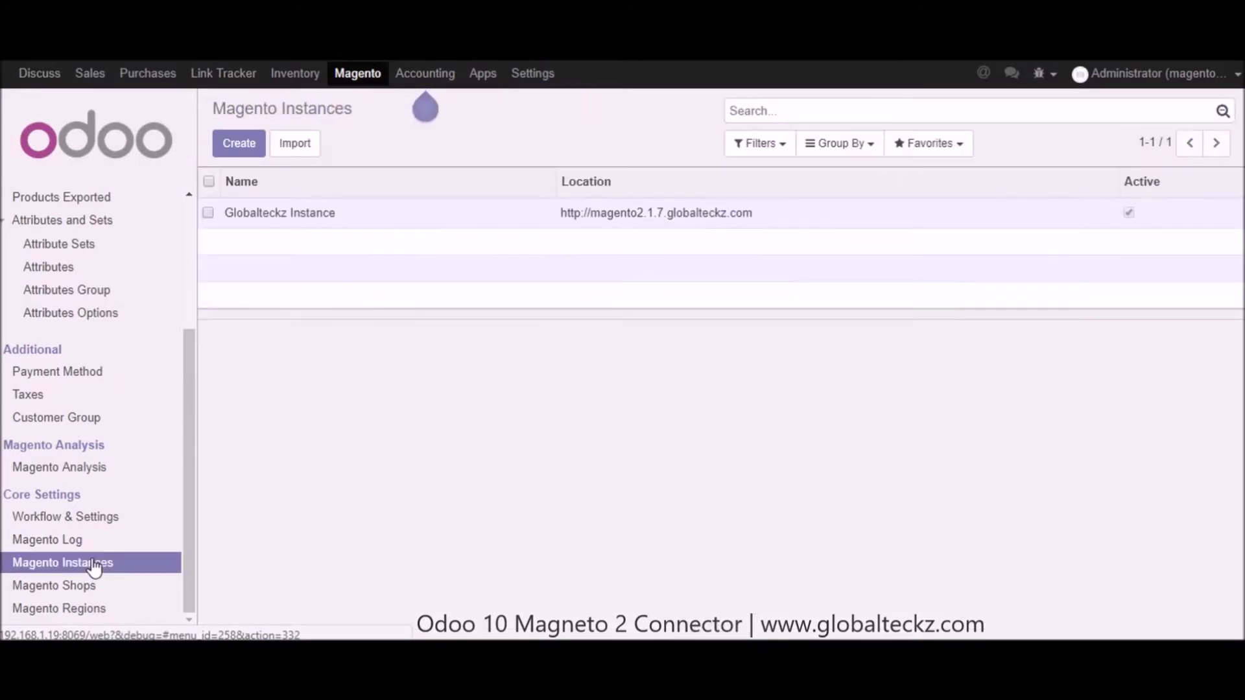
left_click(276, 222)
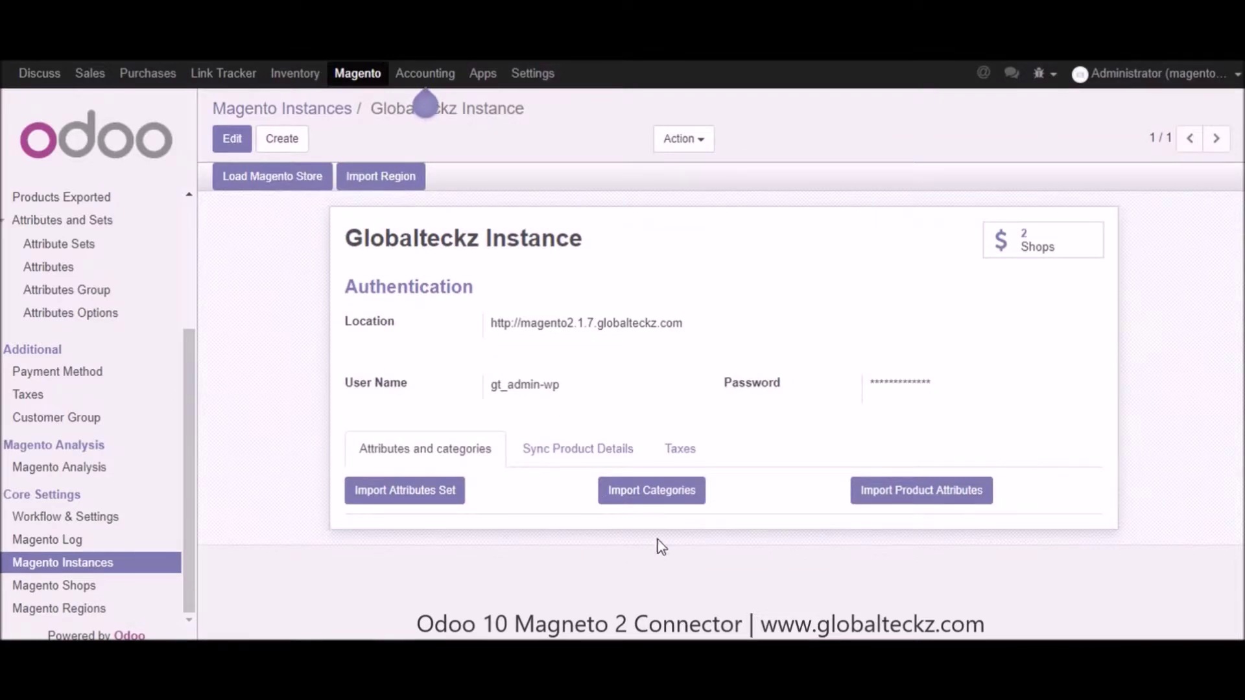
left_click(535, 458)
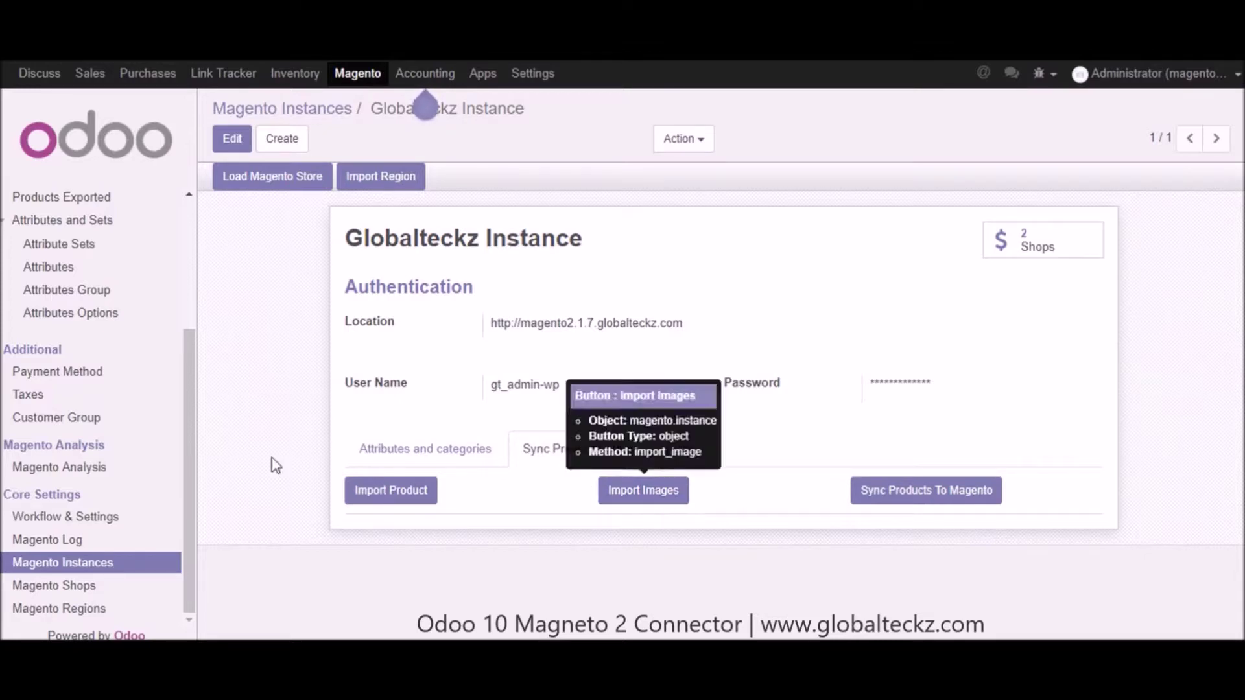
Open the Wayfarer Messenger Bag product variant and show its product images
scroll(79, 385, "up", 2)
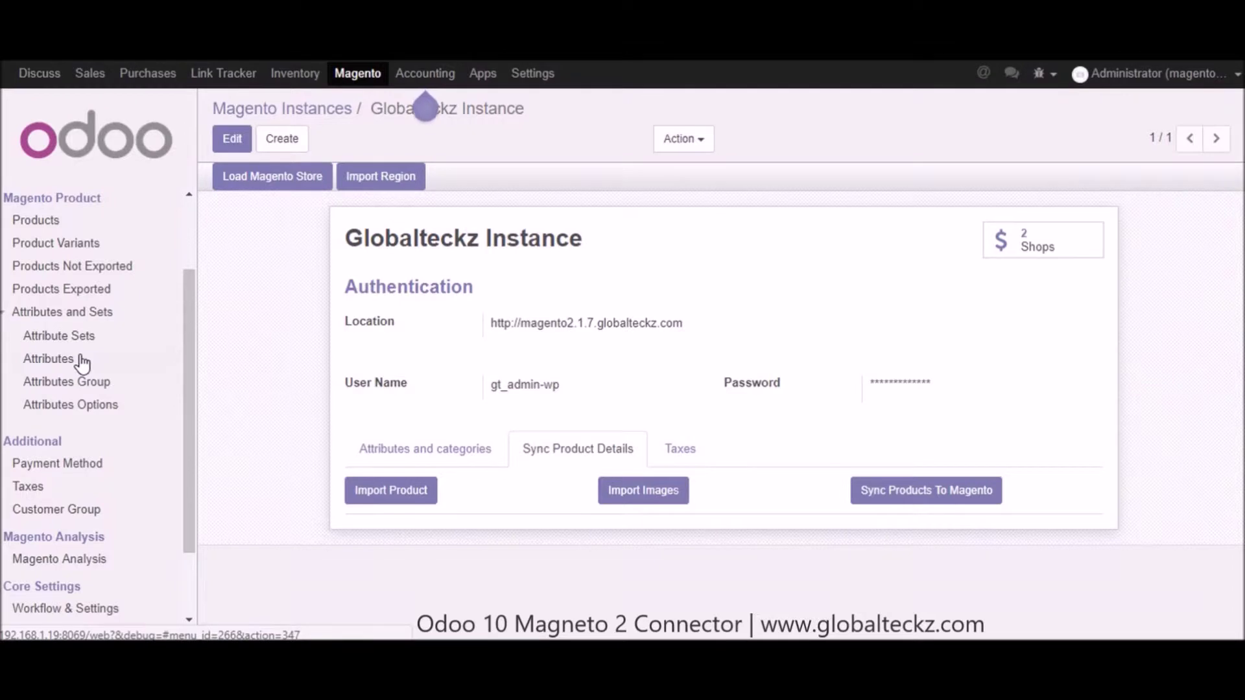
left_click(56, 242)
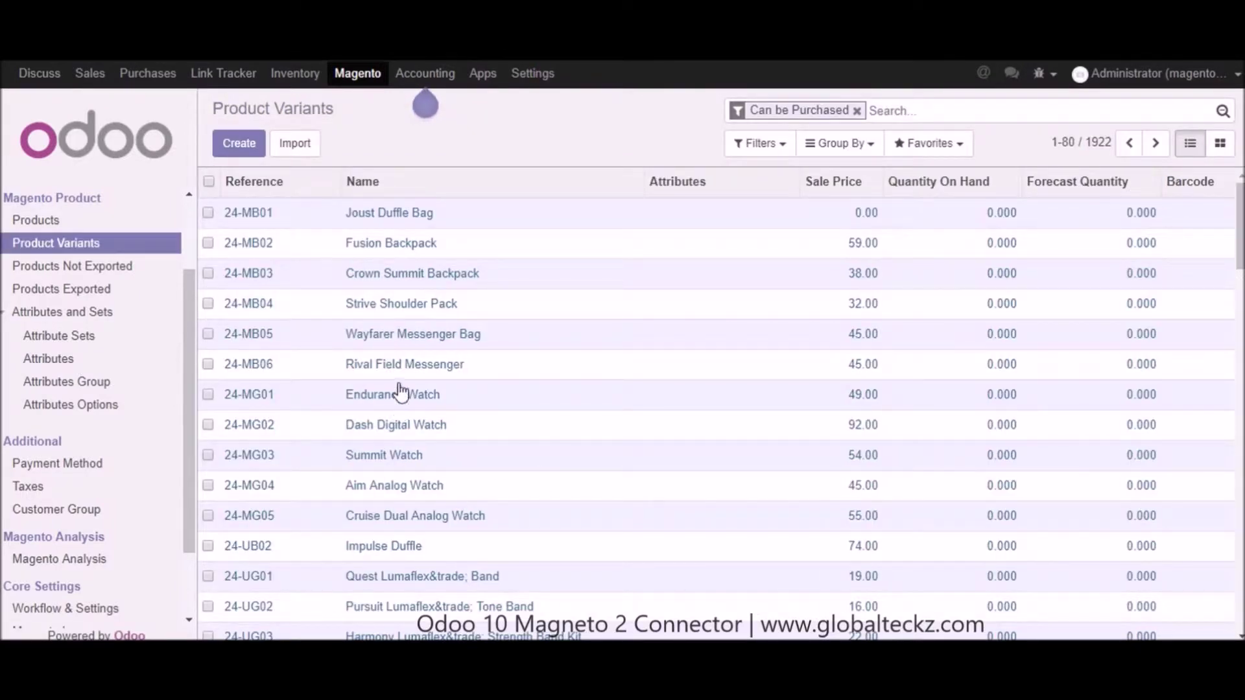
left_click(398, 343)
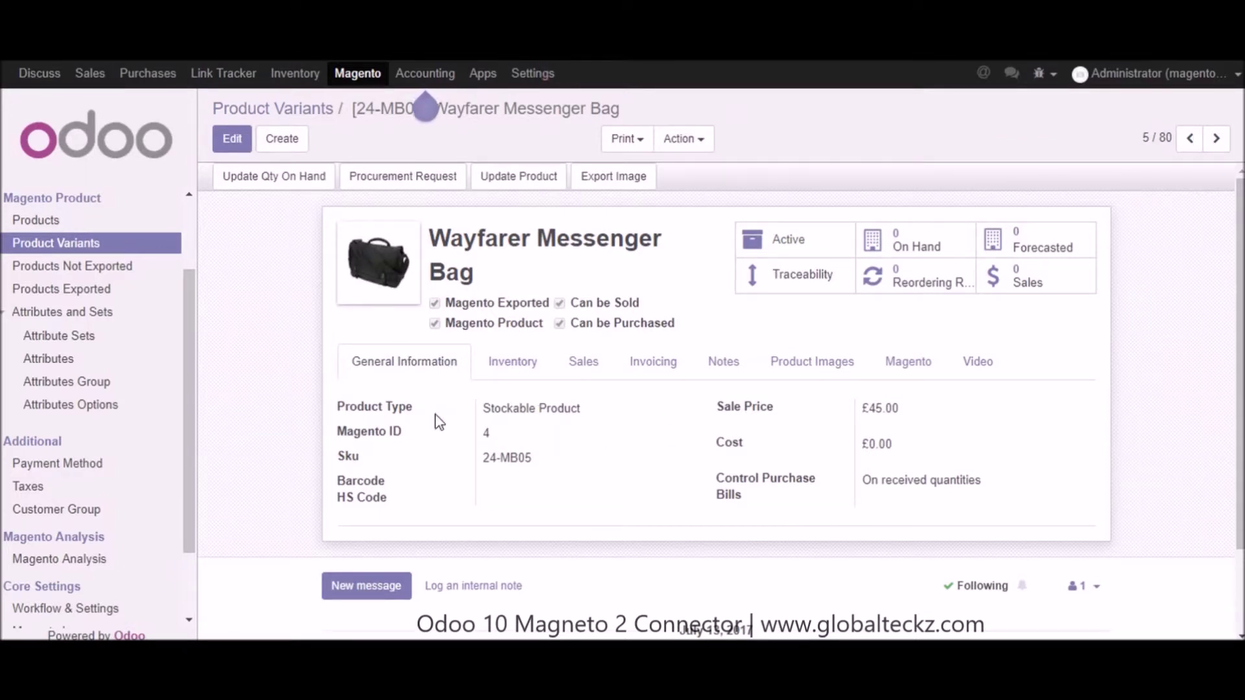
left_click(811, 365)
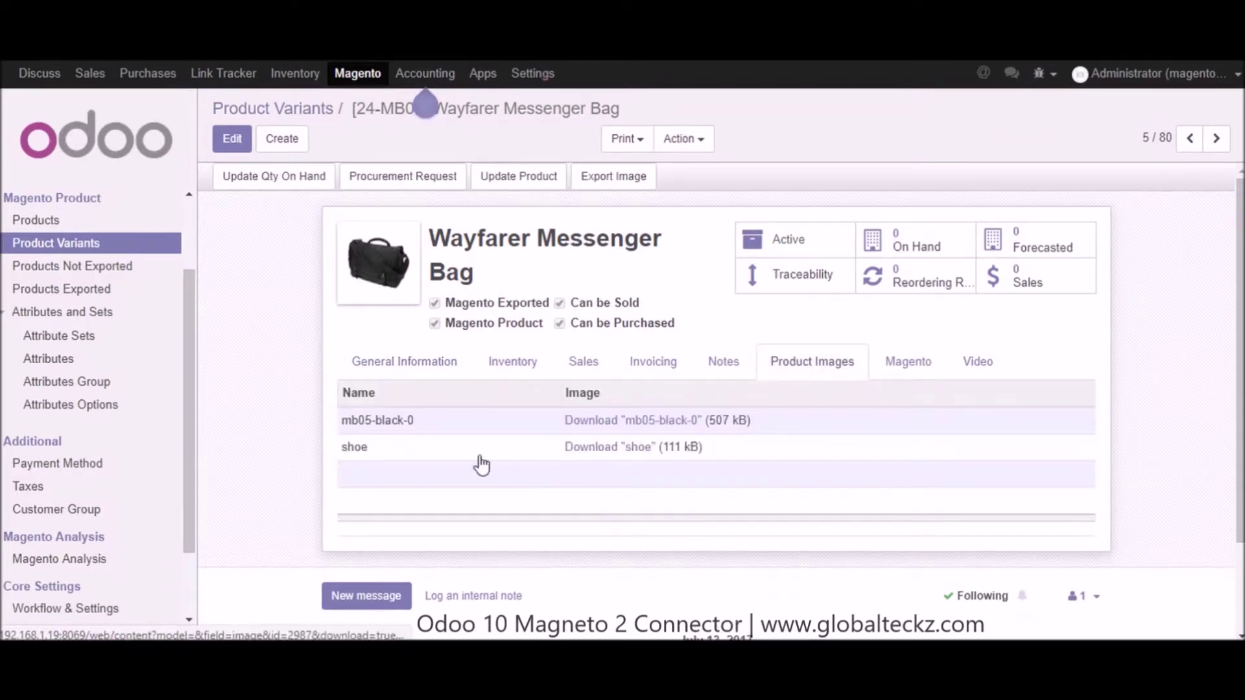
Open the mb05-black-0 image record, examine its name and URL, and close it
left_click(369, 423)
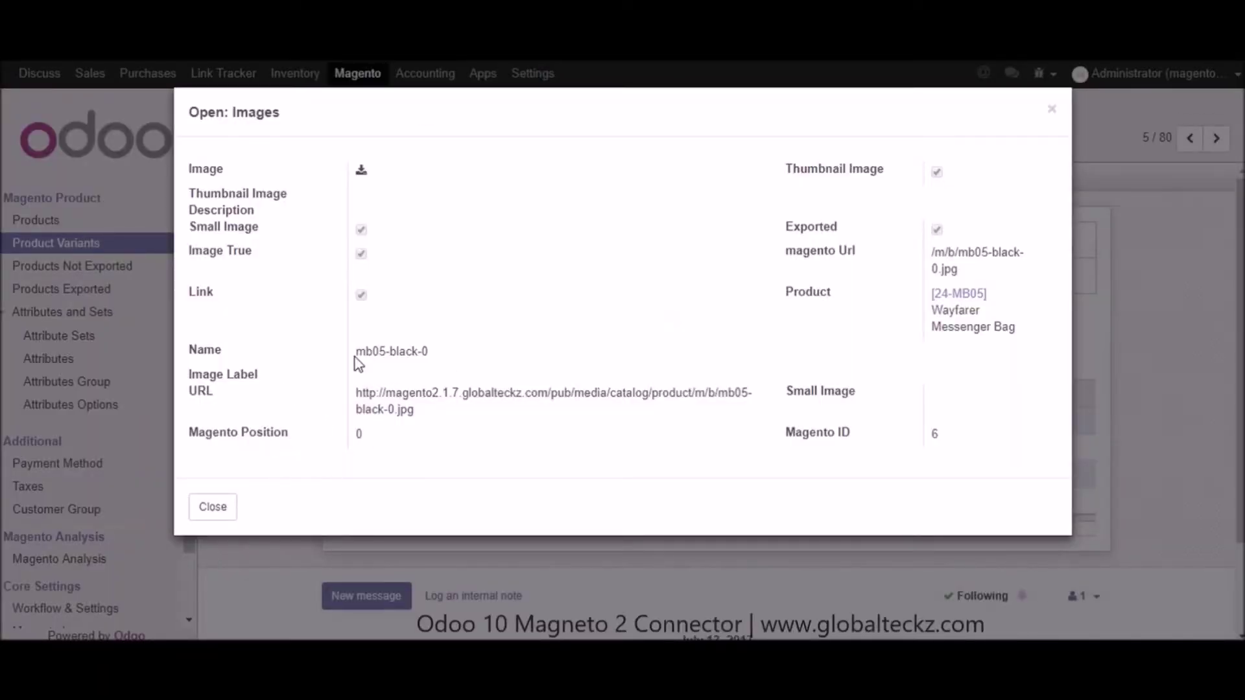
left_click_drag(365, 355, 447, 356)
left_click_drag(354, 393, 499, 428)
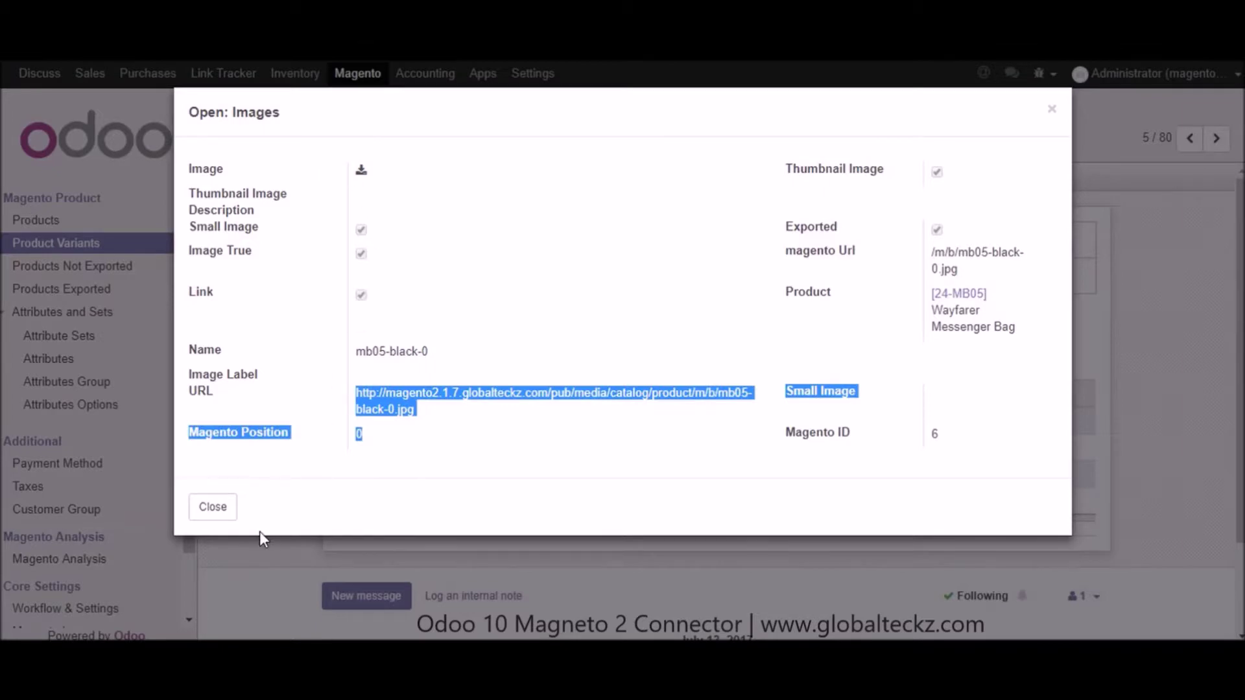
left_click(212, 504)
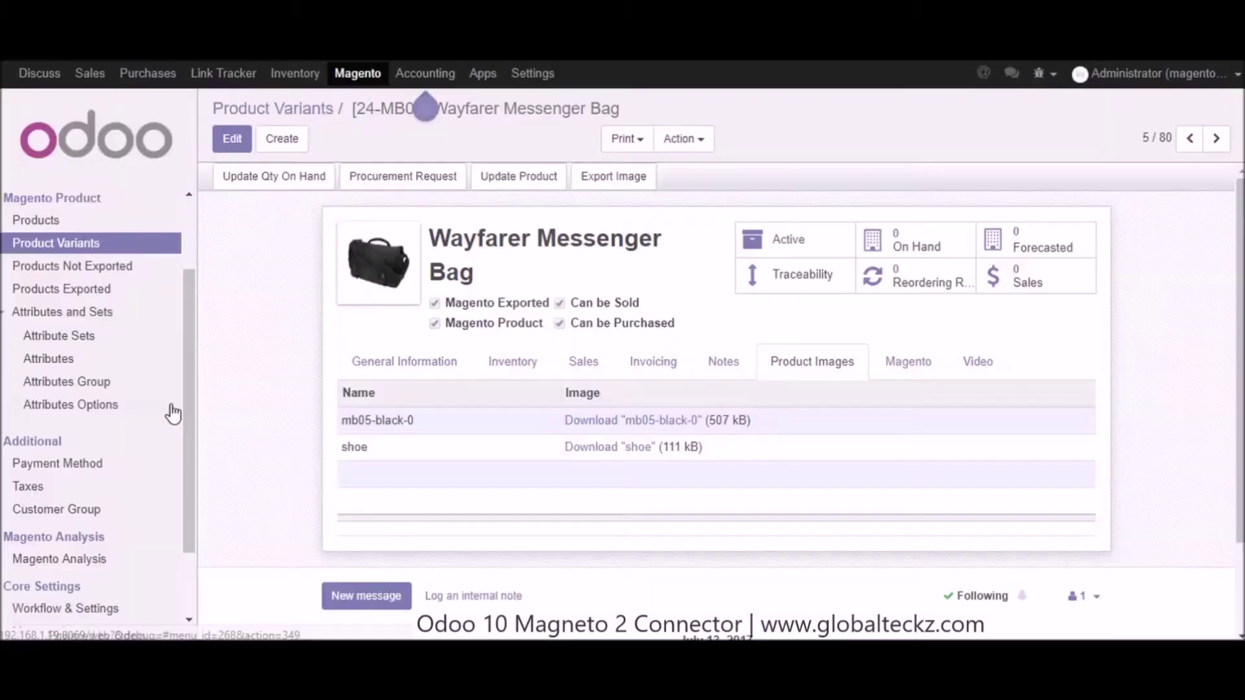
Open the Globalteckz Instance in the Magento instances and import its taxes
scroll(167, 411, "down", 3)
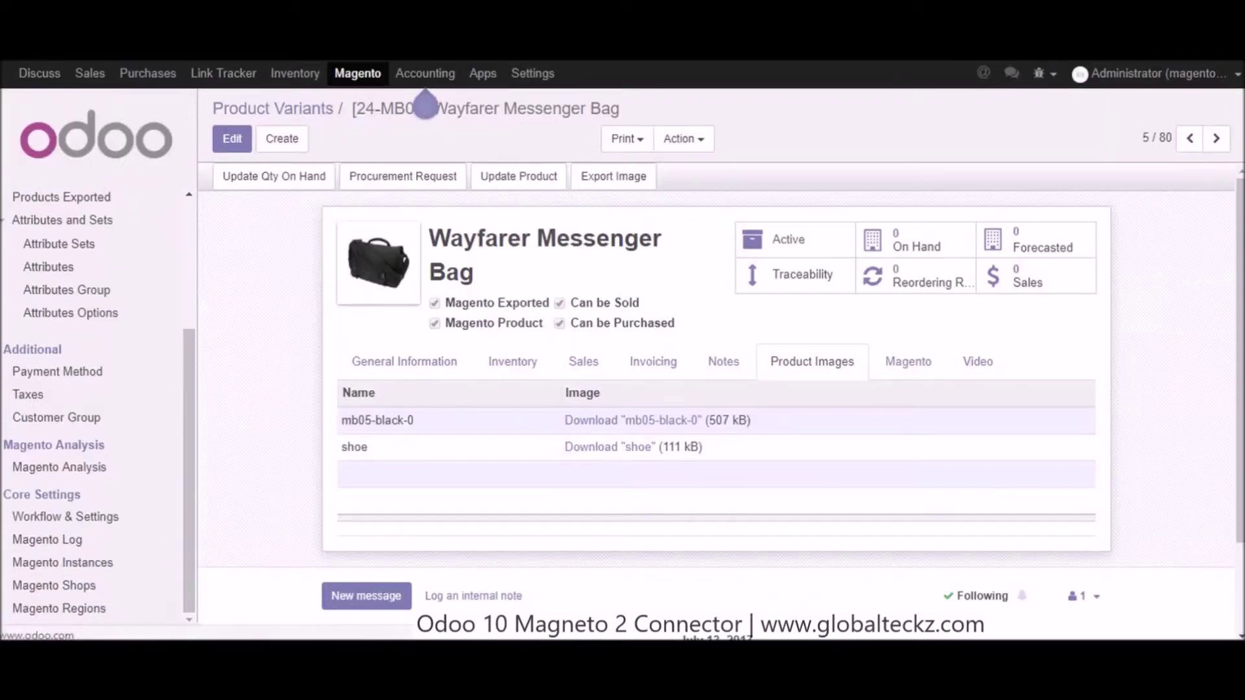
left_click(89, 568)
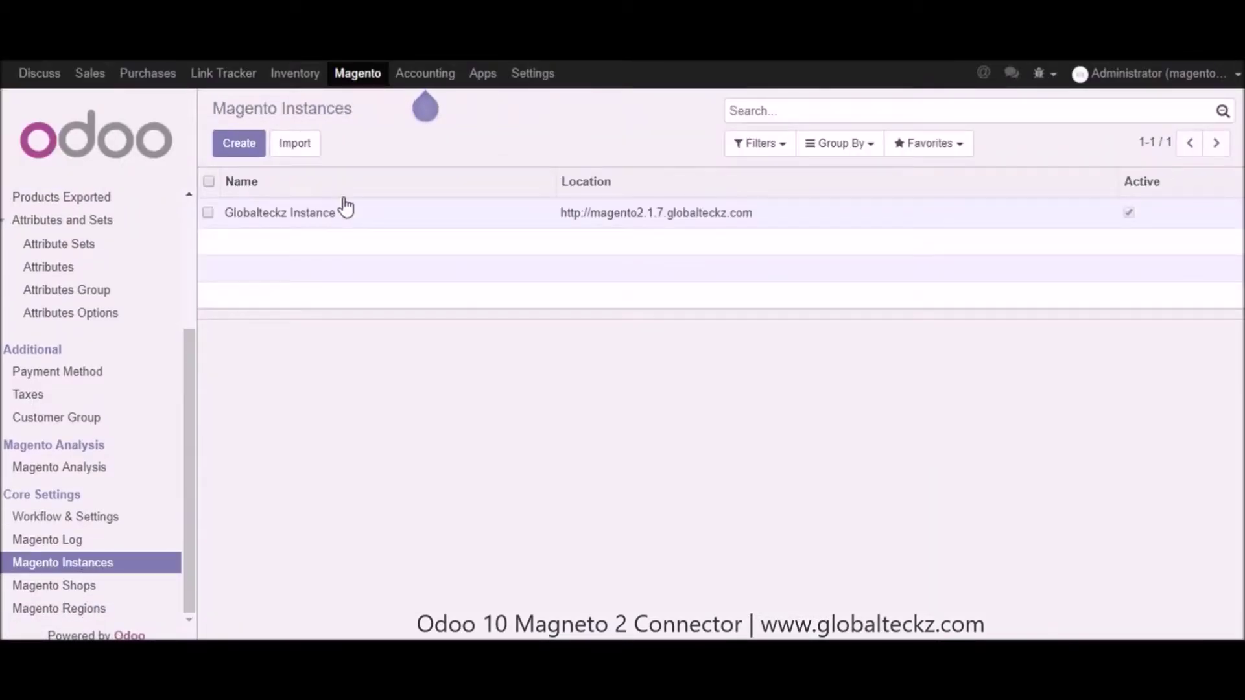
left_click(322, 218)
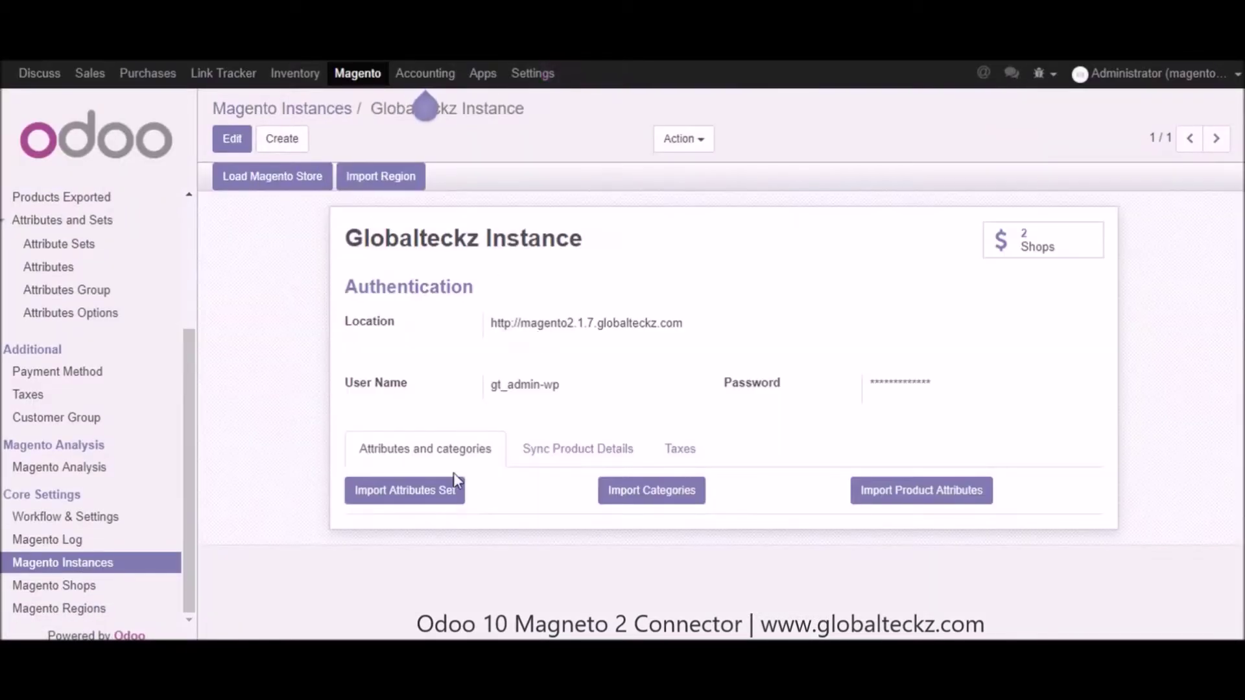
left_click(674, 452)
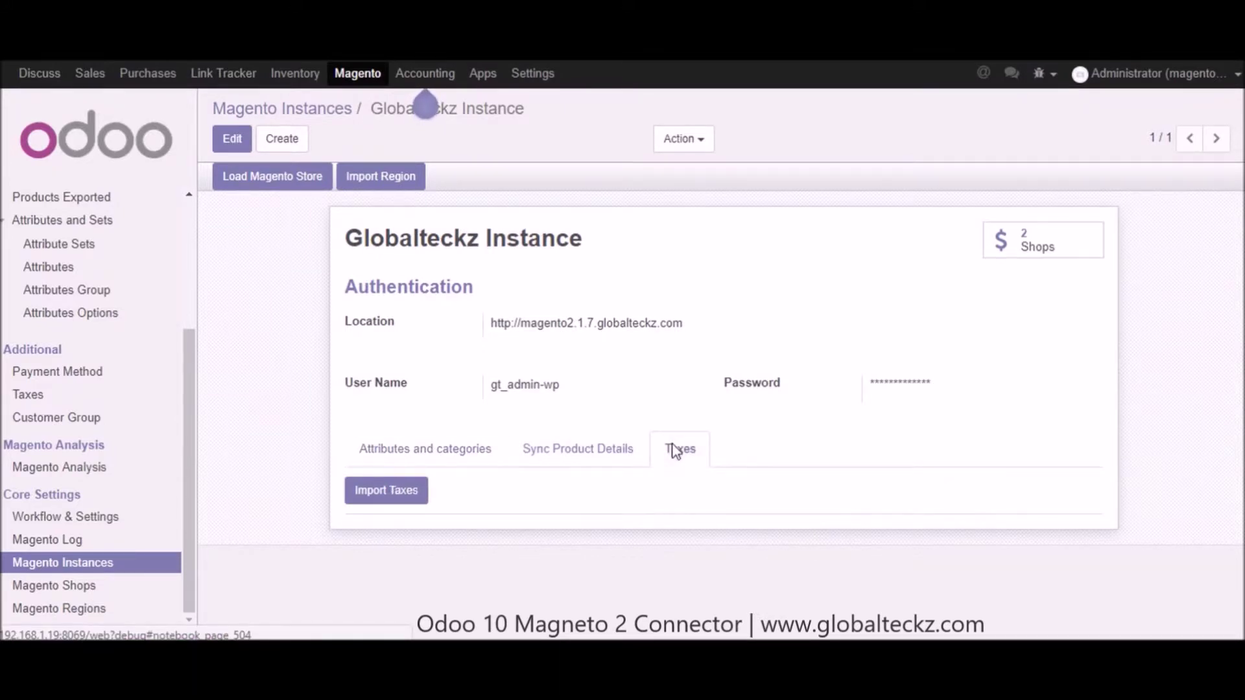
left_click(375, 499)
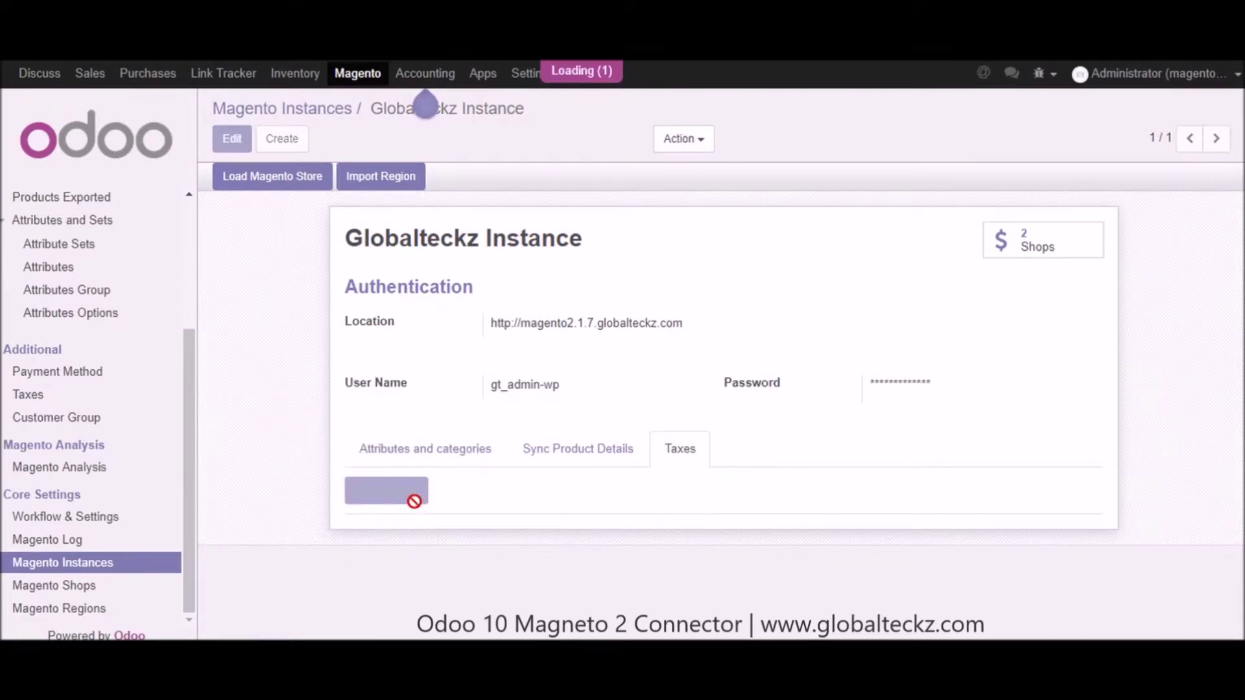
Open the US-CA-*-Rate 1 tax and examine its Magento details, including the Magento Tax flag and the linked instance
left_click(26, 401)
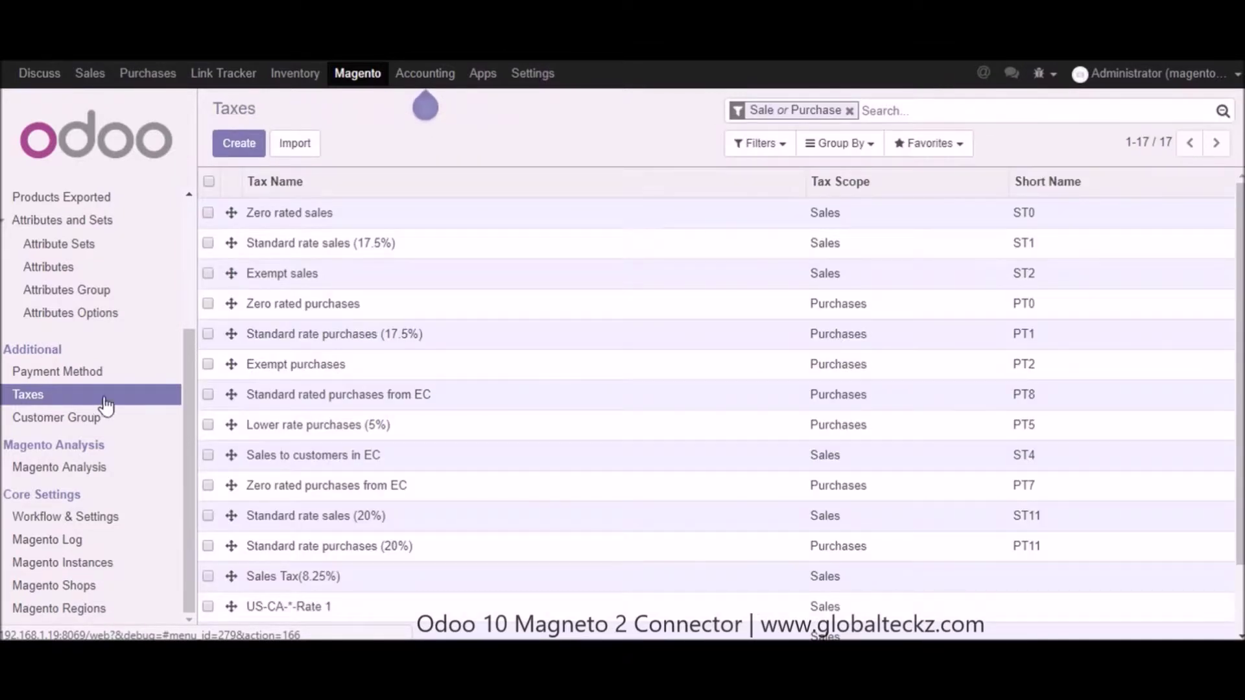
scroll(553, 240, "down", 2)
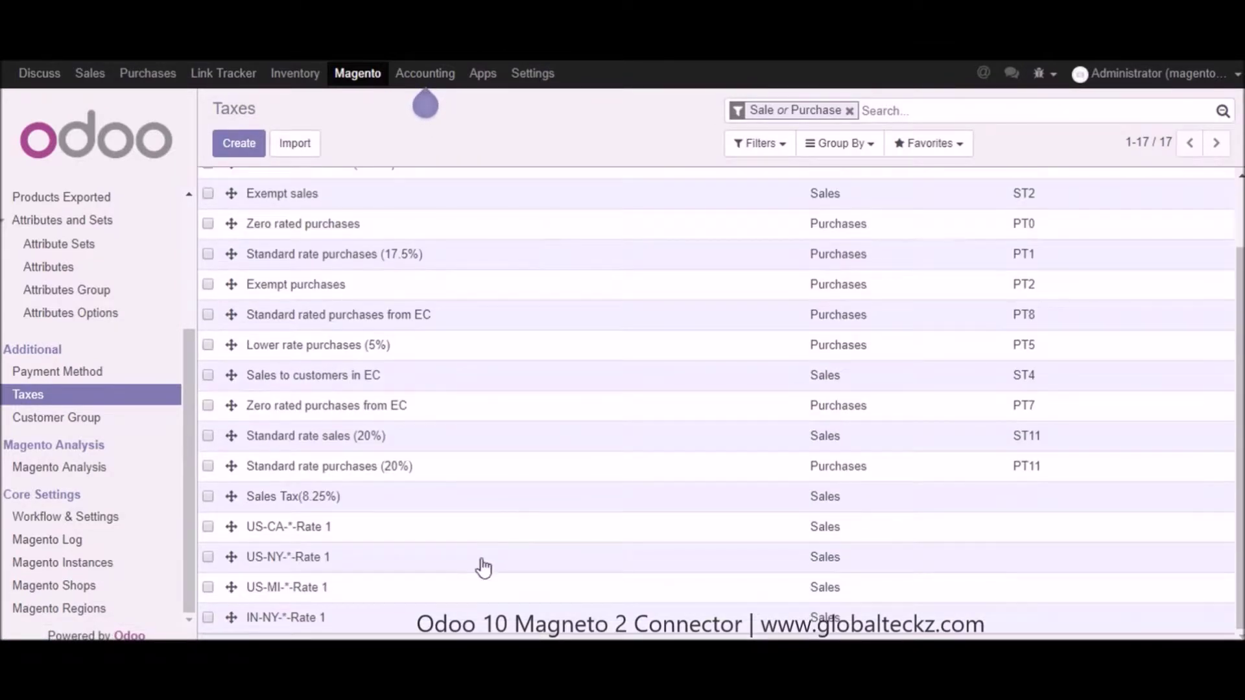
left_click(279, 536)
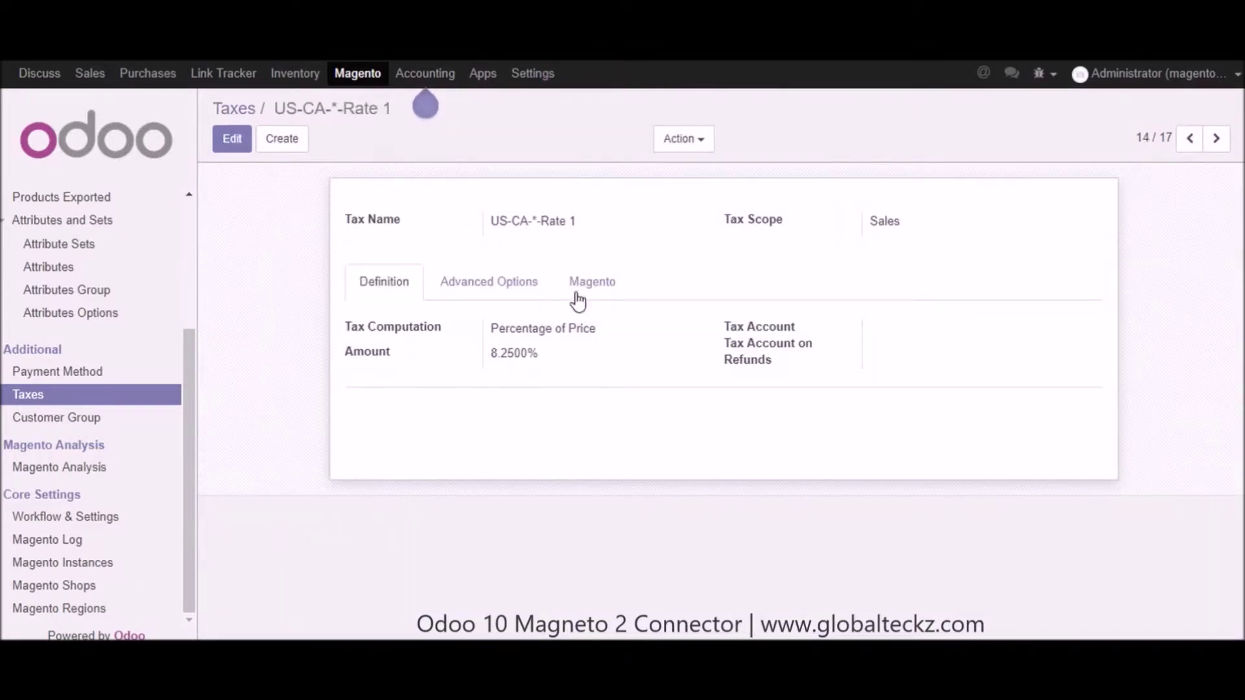
left_click(578, 293)
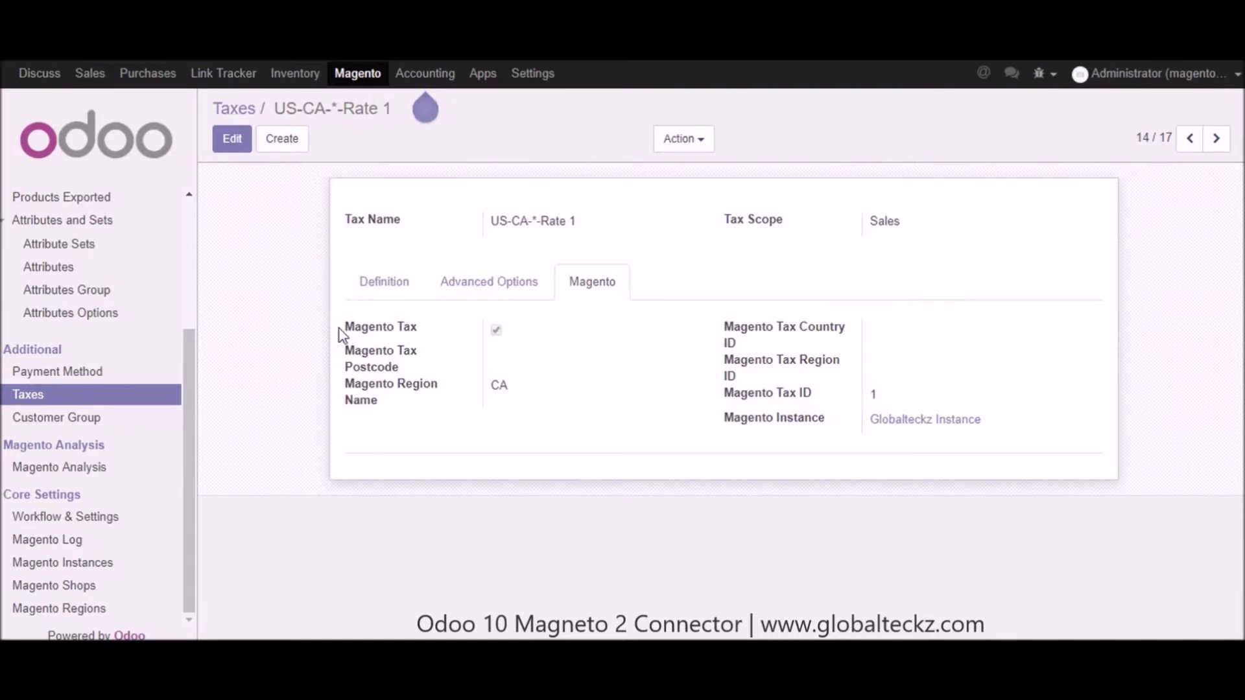
left_click_drag(338, 332, 432, 321)
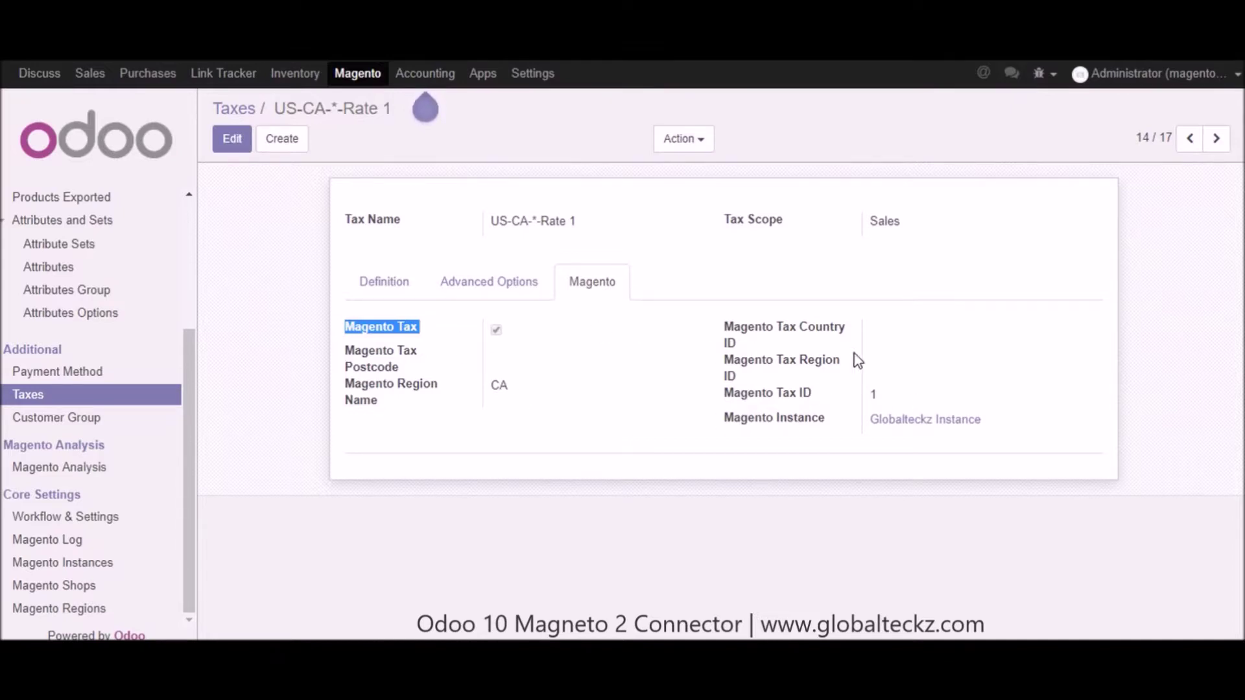
left_click_drag(994, 438, 728, 427)
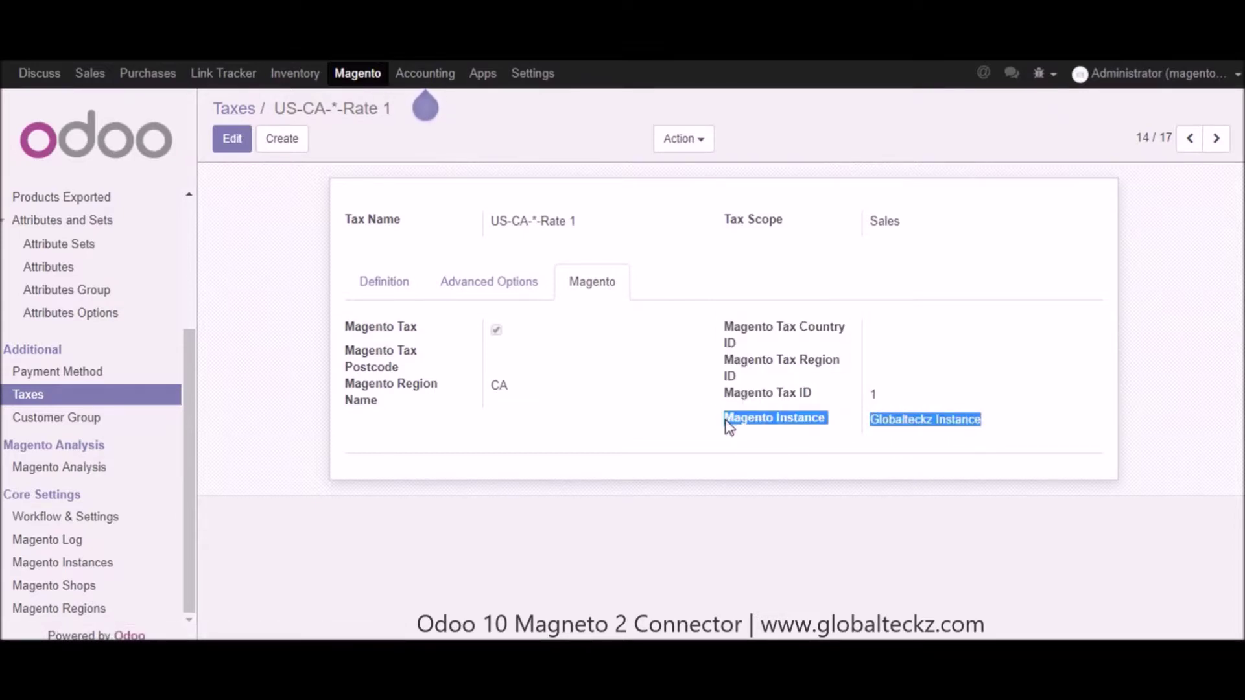
left_click(649, 446)
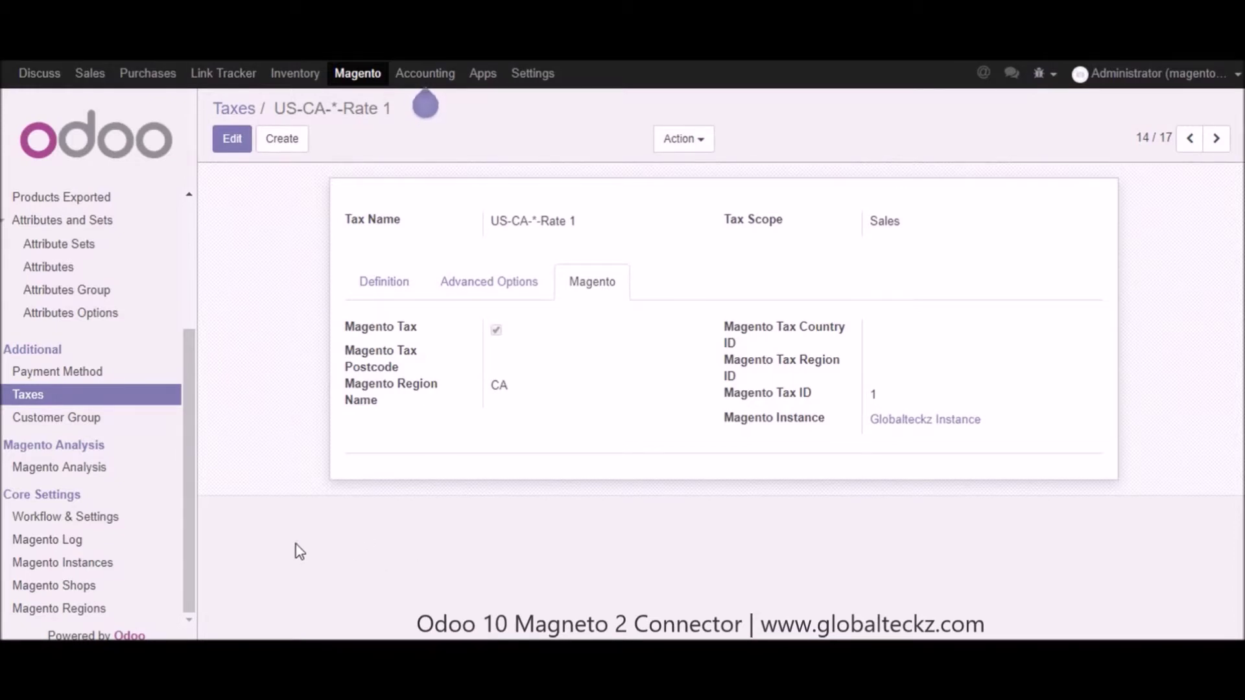
Open the Default Store View Magento shop and review its details and its customer and order actions
left_click(86, 590)
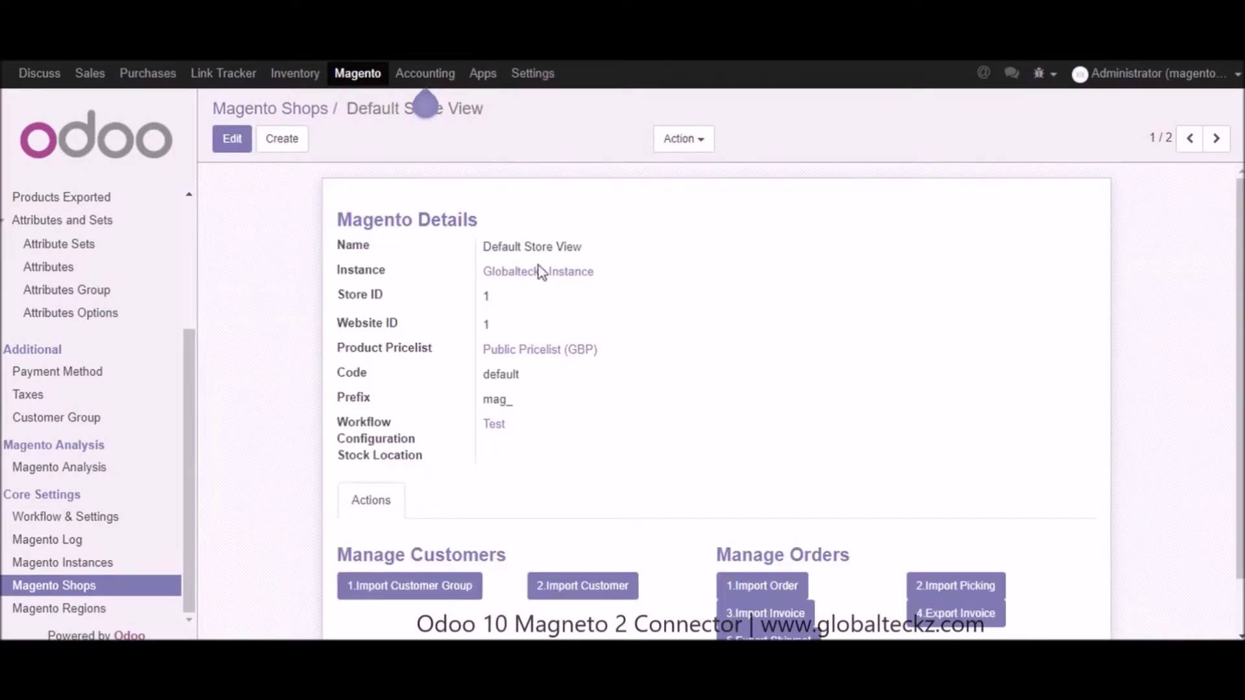
scroll(667, 381, "down", 2)
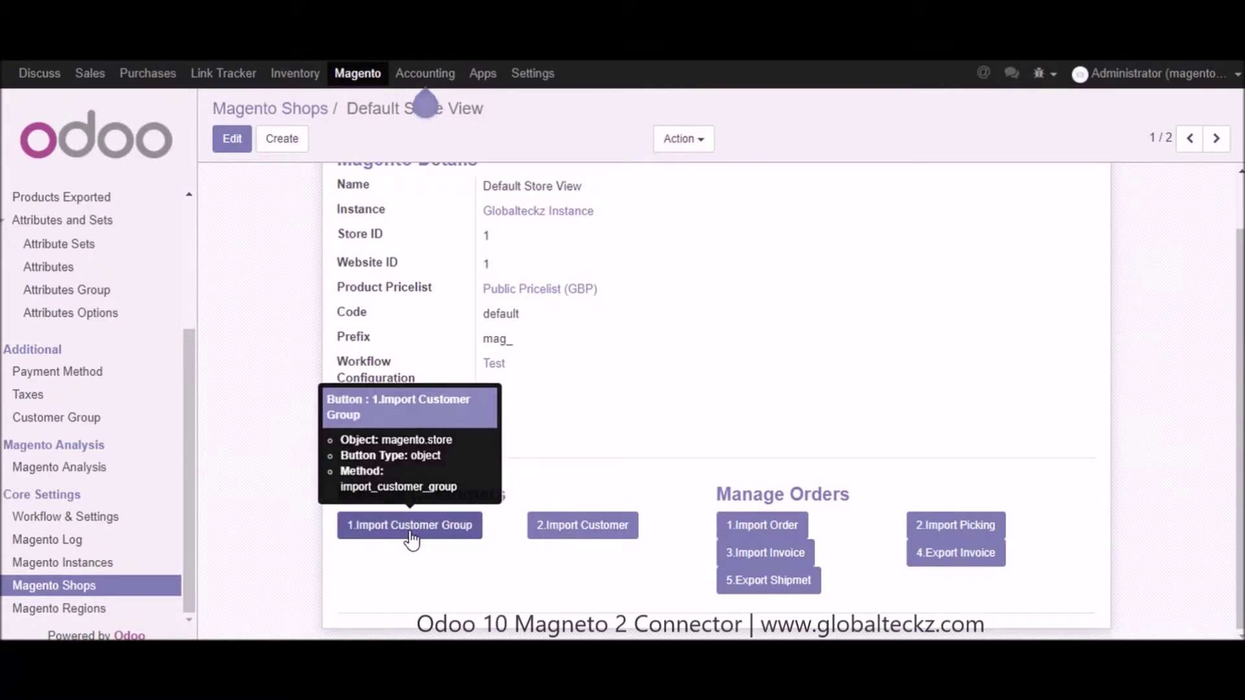
scroll(637, 431, "up", 2)
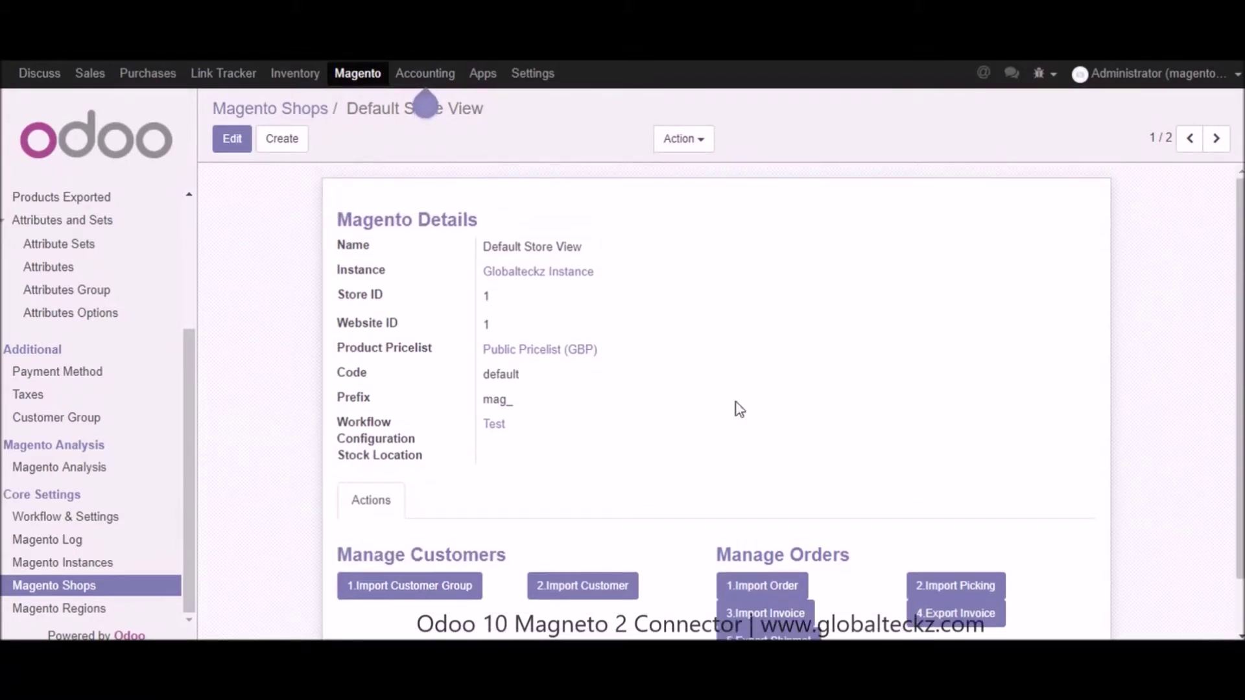
scroll(639, 520, "down", 2)
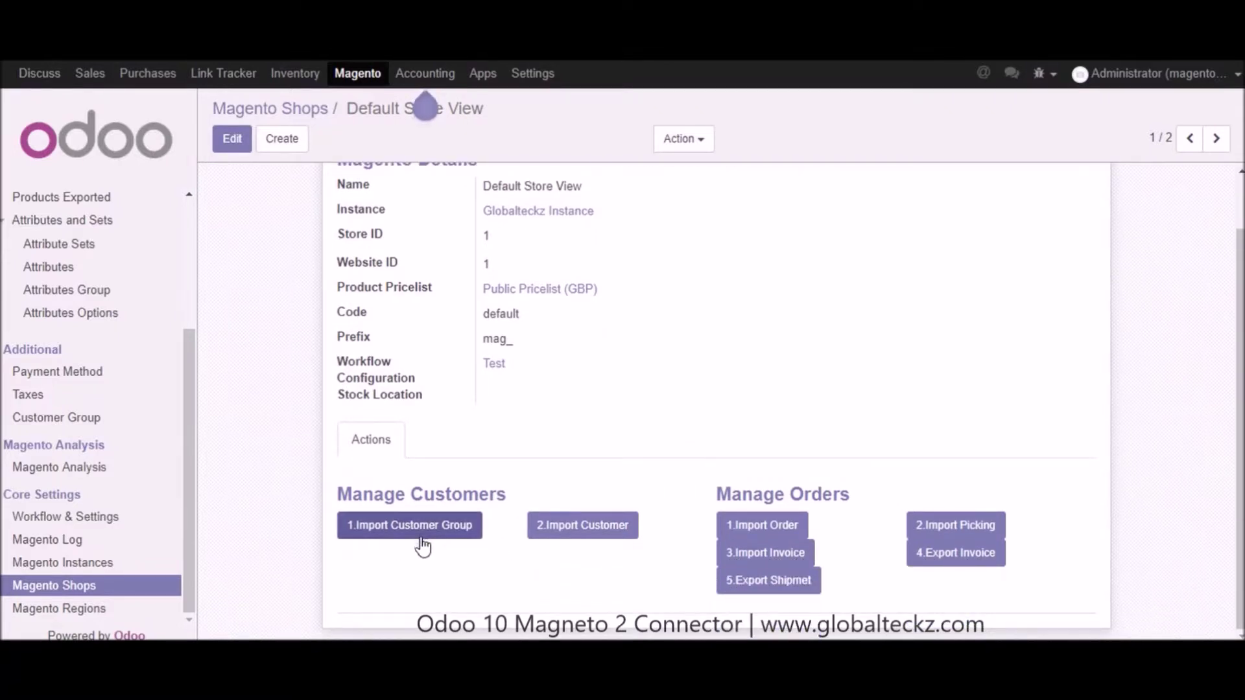
scroll(454, 334, "up", 2)
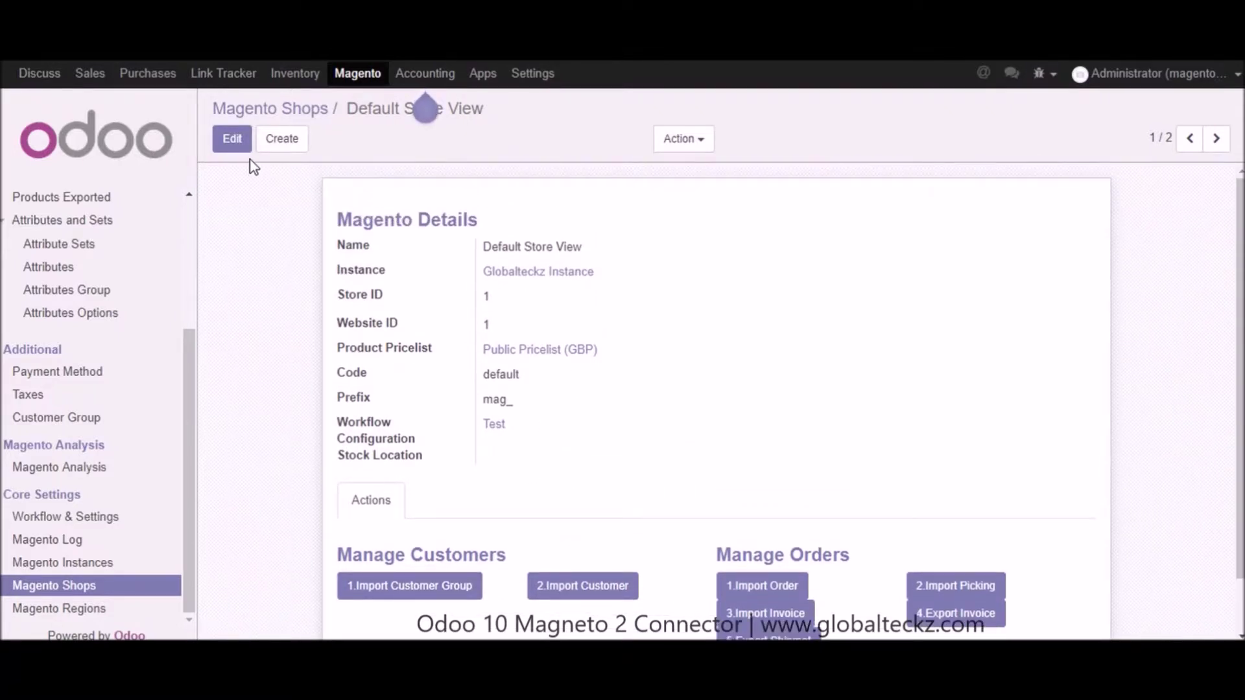
Set the workflow configuration of the Default Store View shop to Test and save the record
left_click(235, 141)
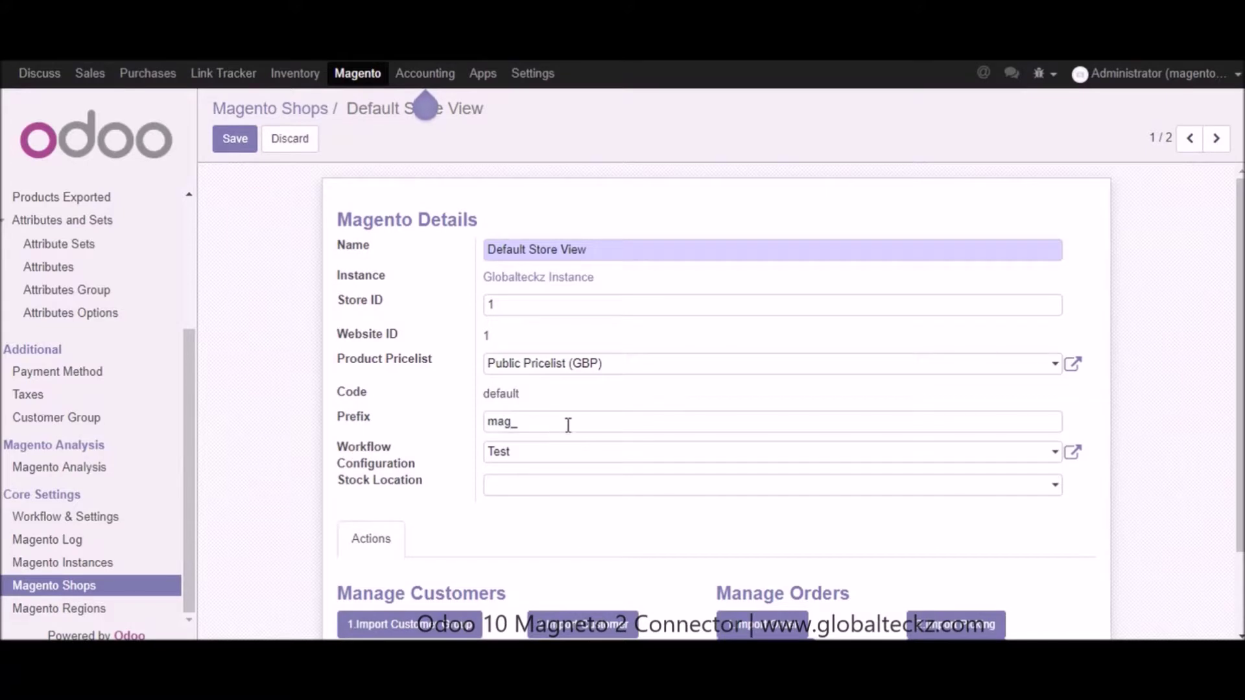
left_click(1053, 454)
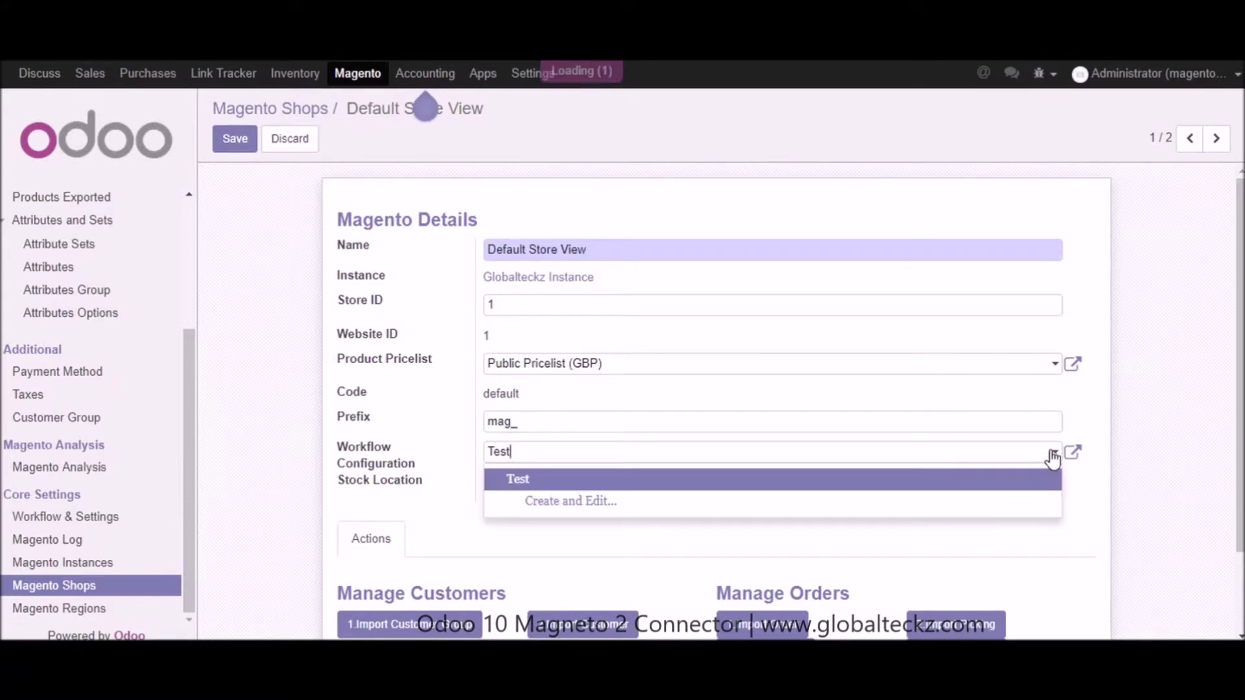
left_click(626, 483)
left_click_drag(385, 461, 420, 468)
left_click(372, 472)
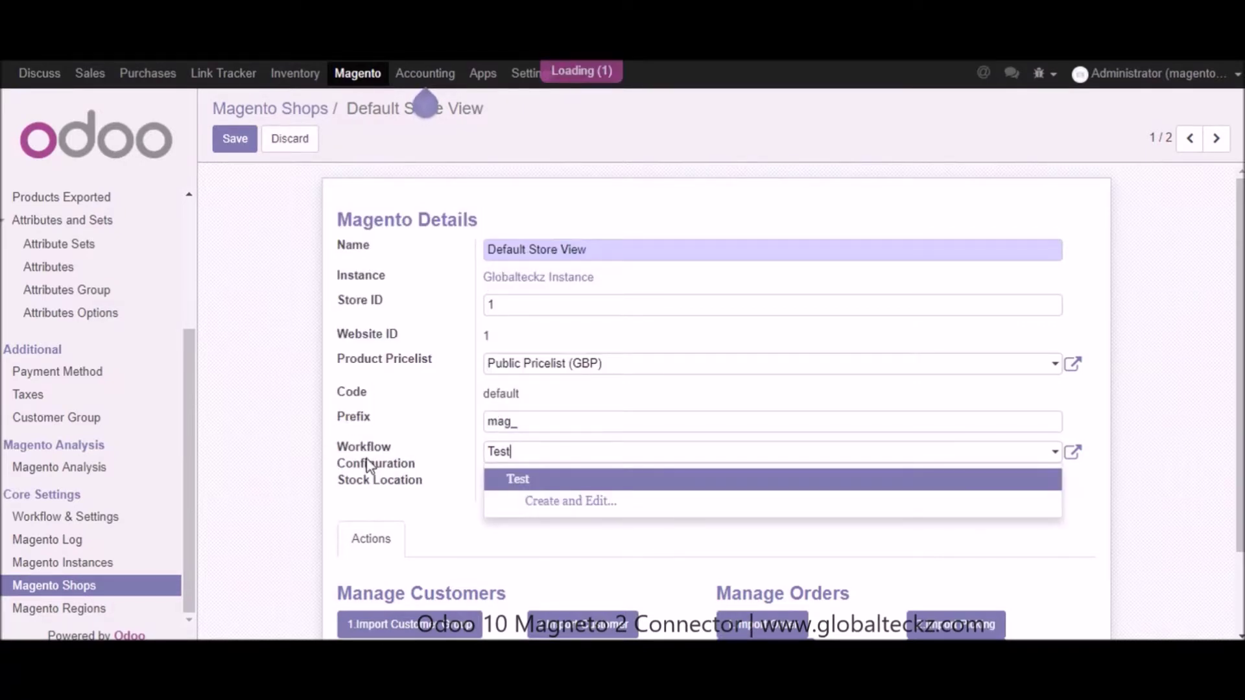
left_click(508, 478)
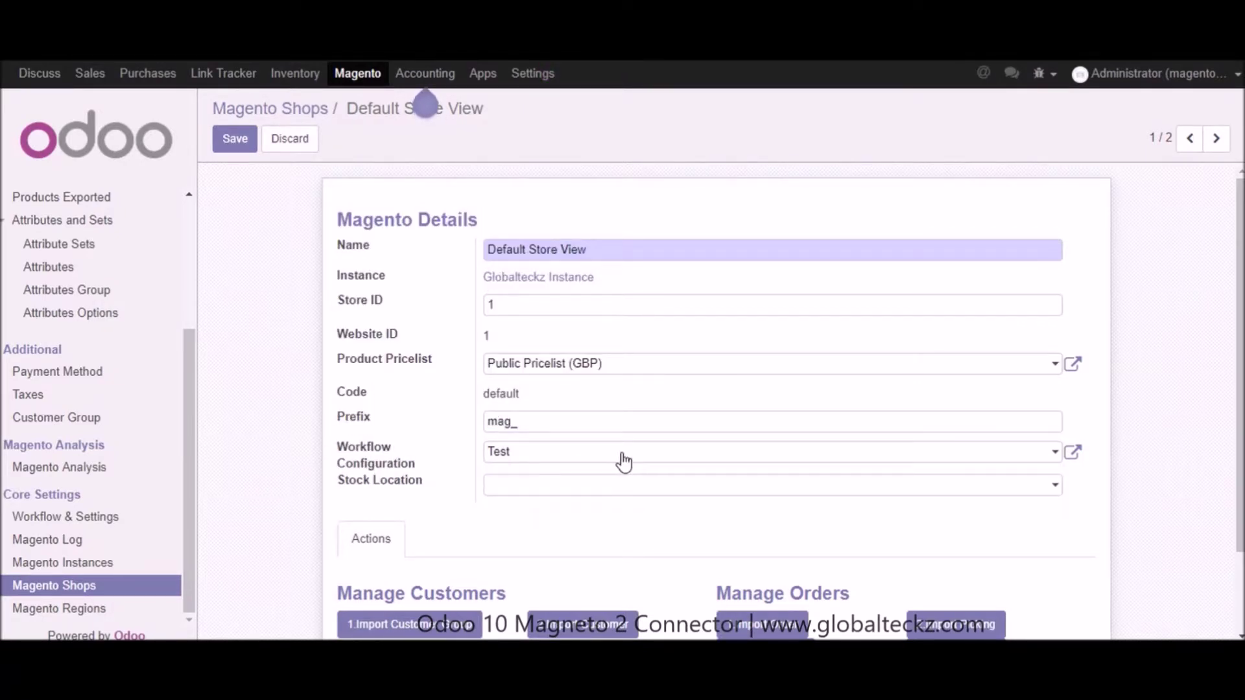
left_click(228, 138)
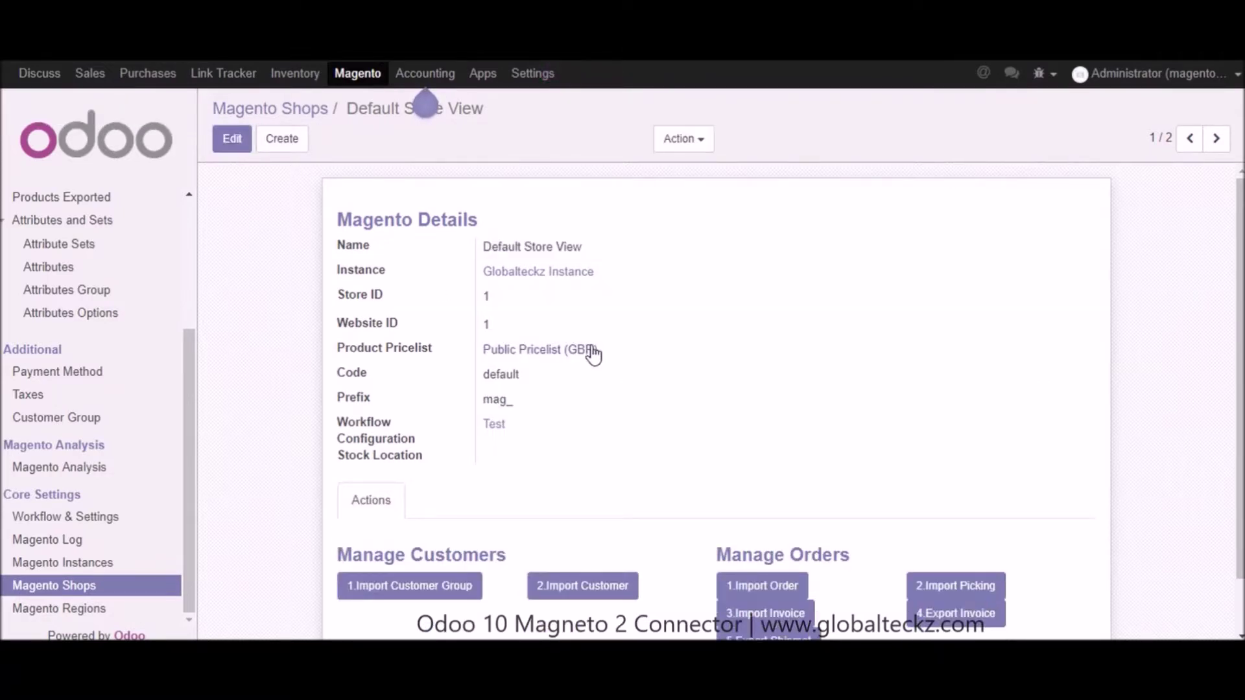
Import the customer groups for the Default Store View shop and examine the General group's tax class and Magento instance
scroll(593, 355, "down", 1)
left_click(424, 523)
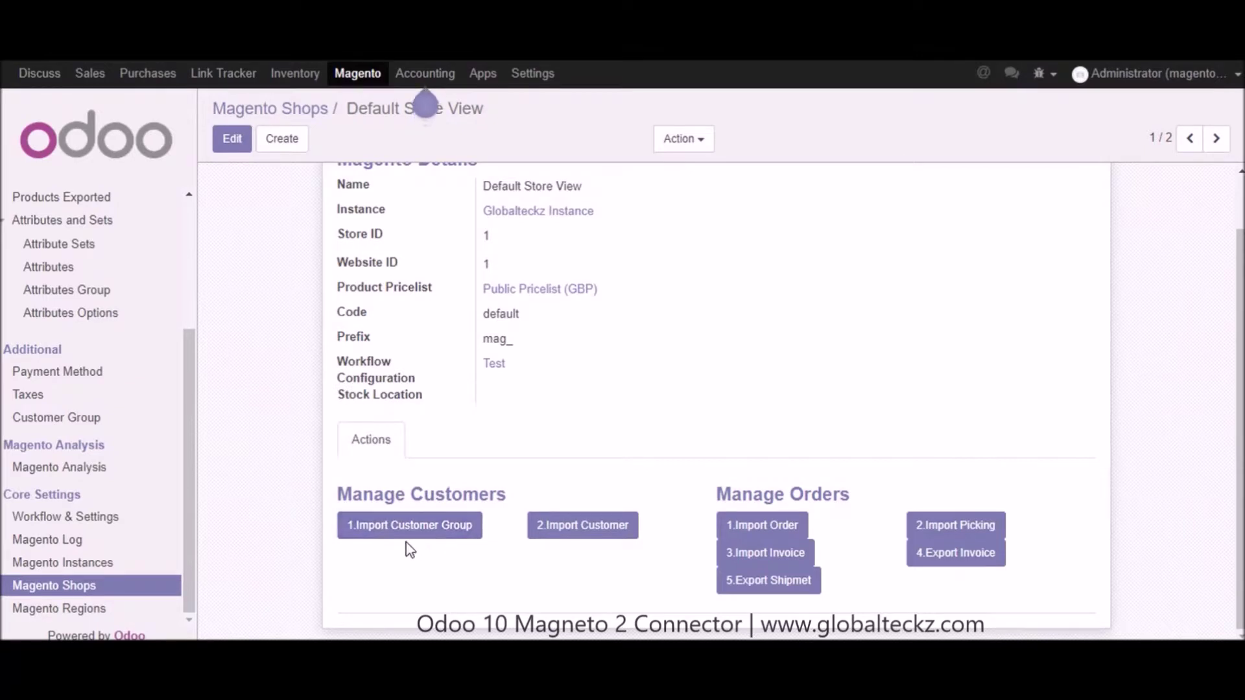
left_click(54, 419)
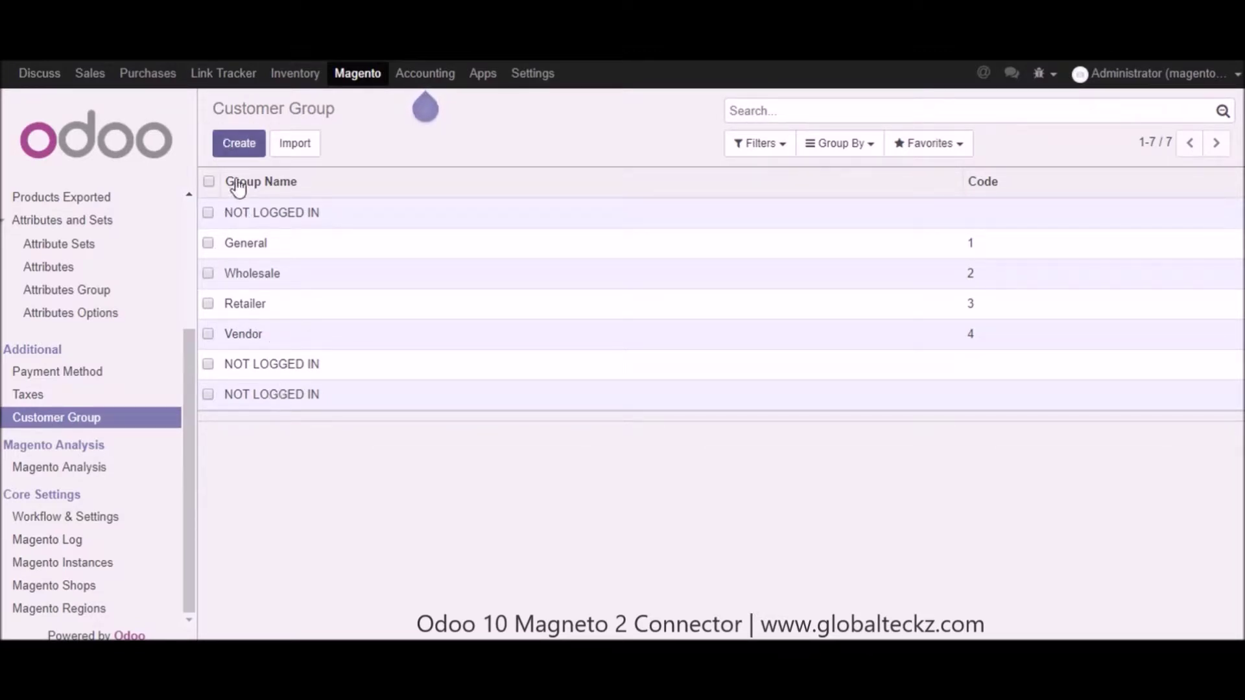
left_click(249, 250)
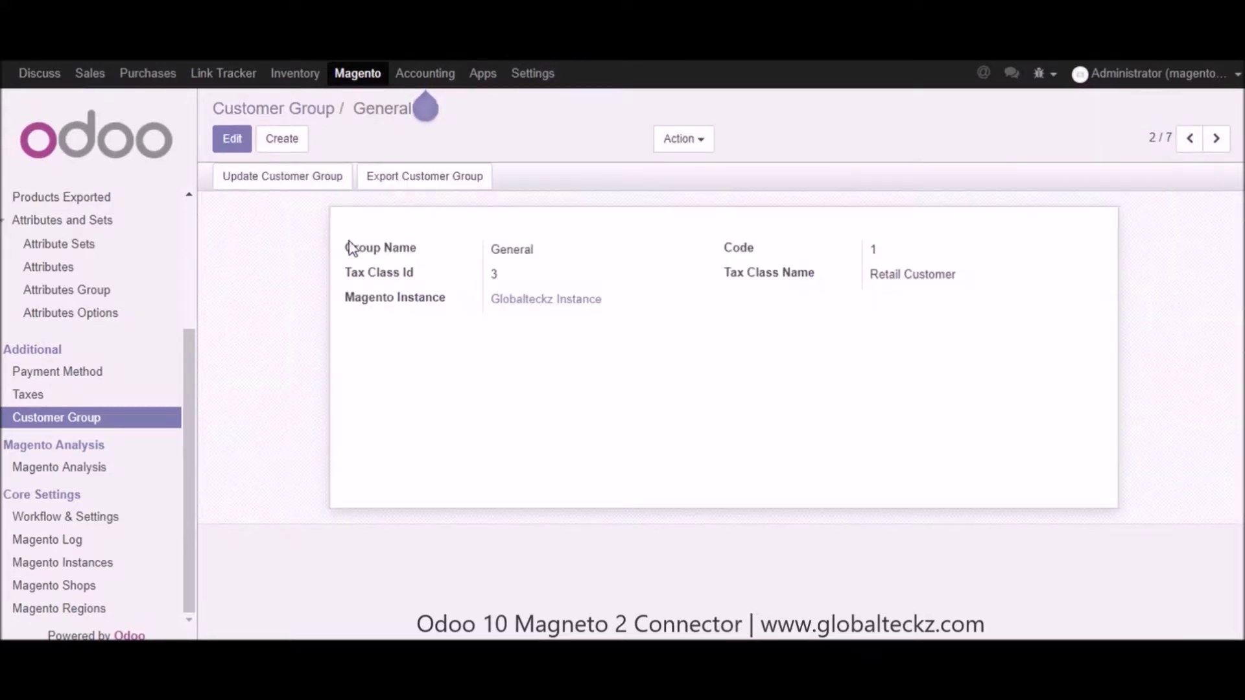
left_click_drag(342, 239, 1043, 337)
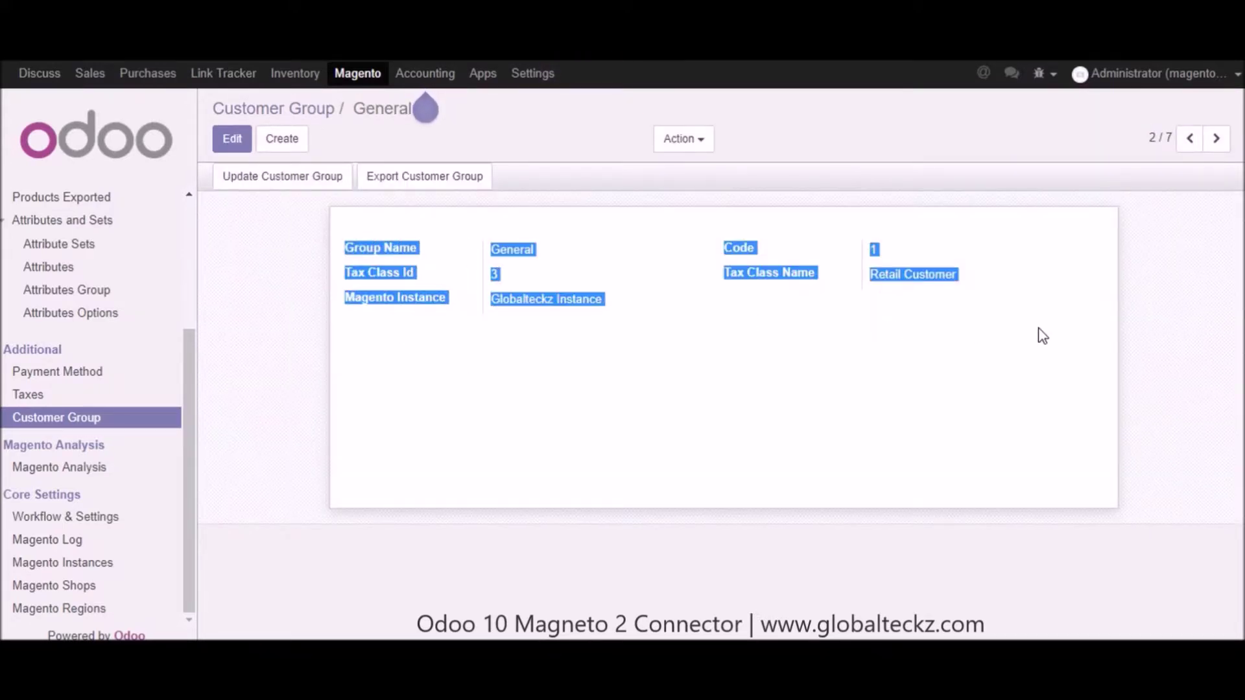
left_click(1041, 334)
left_click_drag(336, 297, 659, 322)
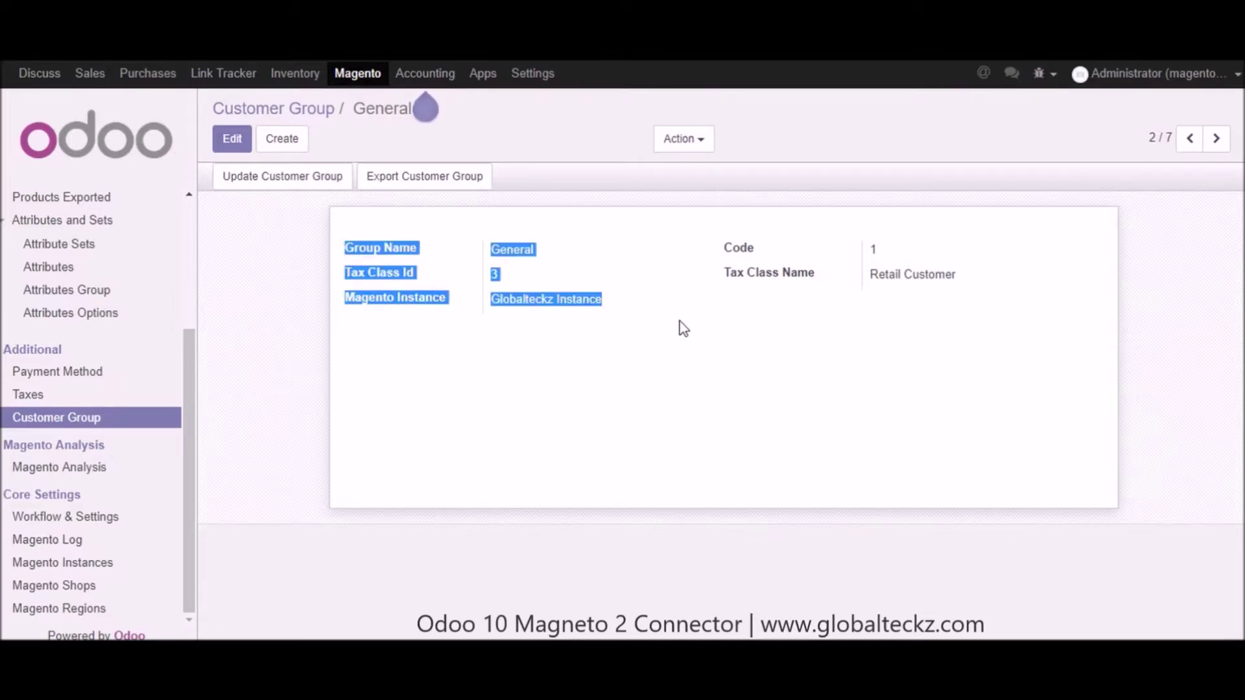
left_click(753, 331)
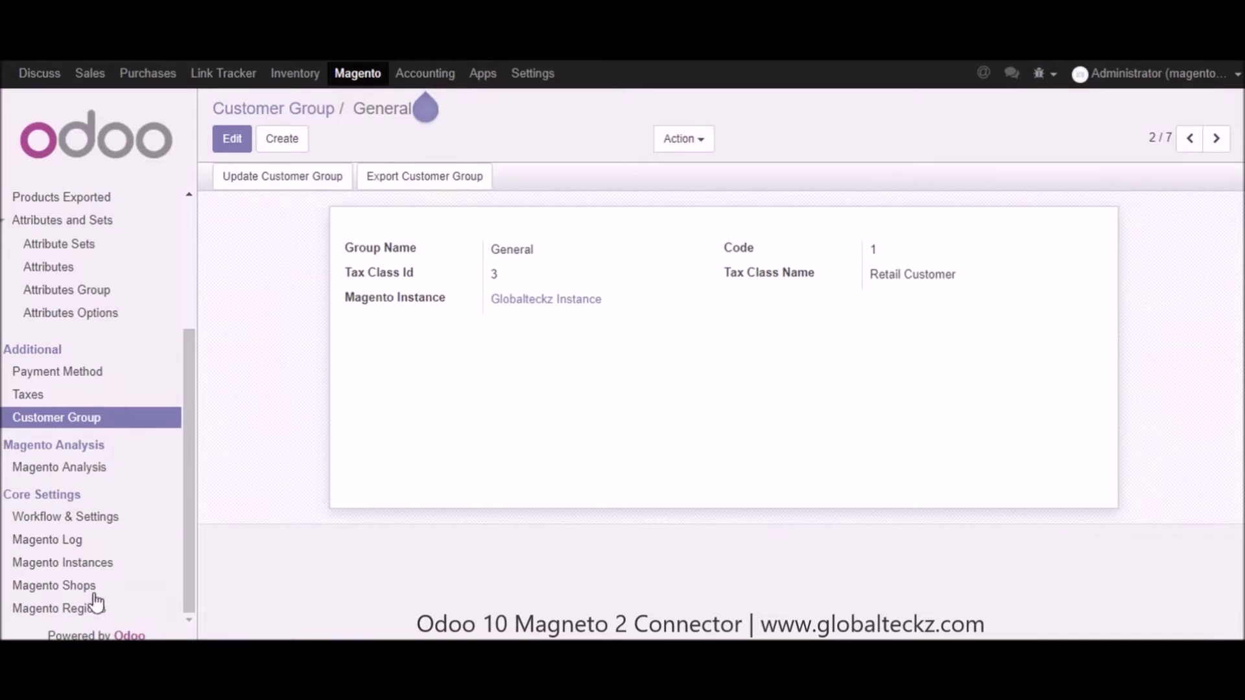
Reopen the Default Store View shop and import its customers
left_click(81, 587)
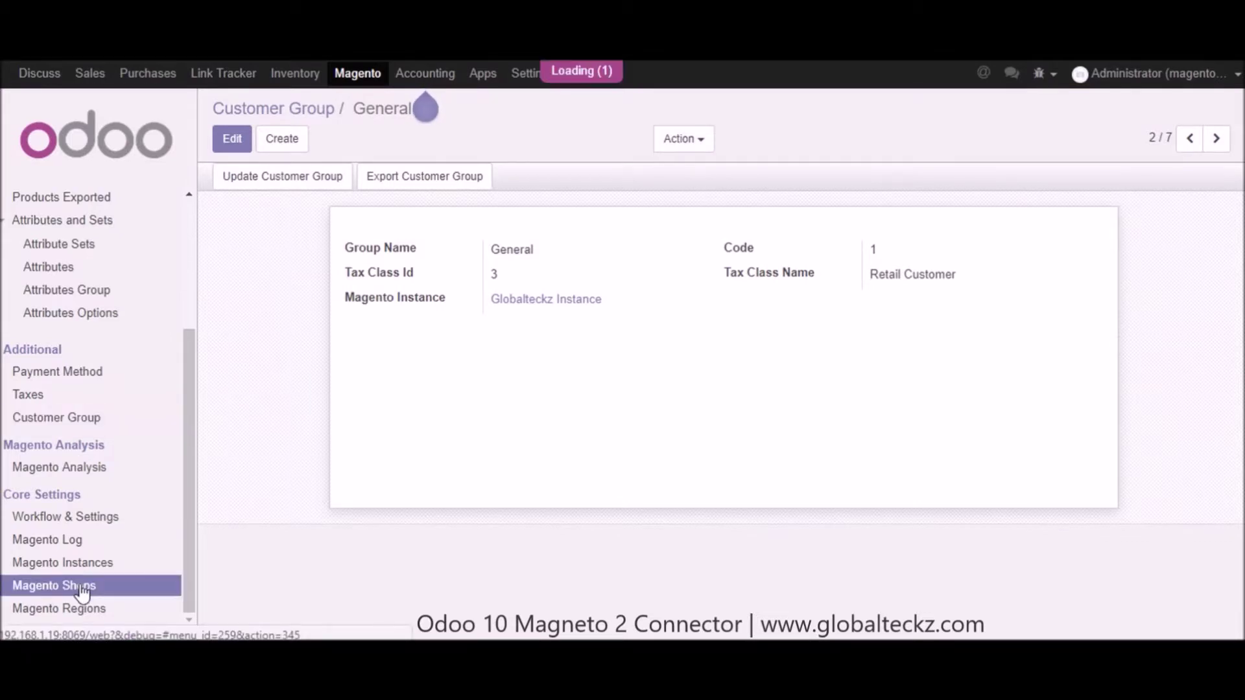
left_click(241, 219)
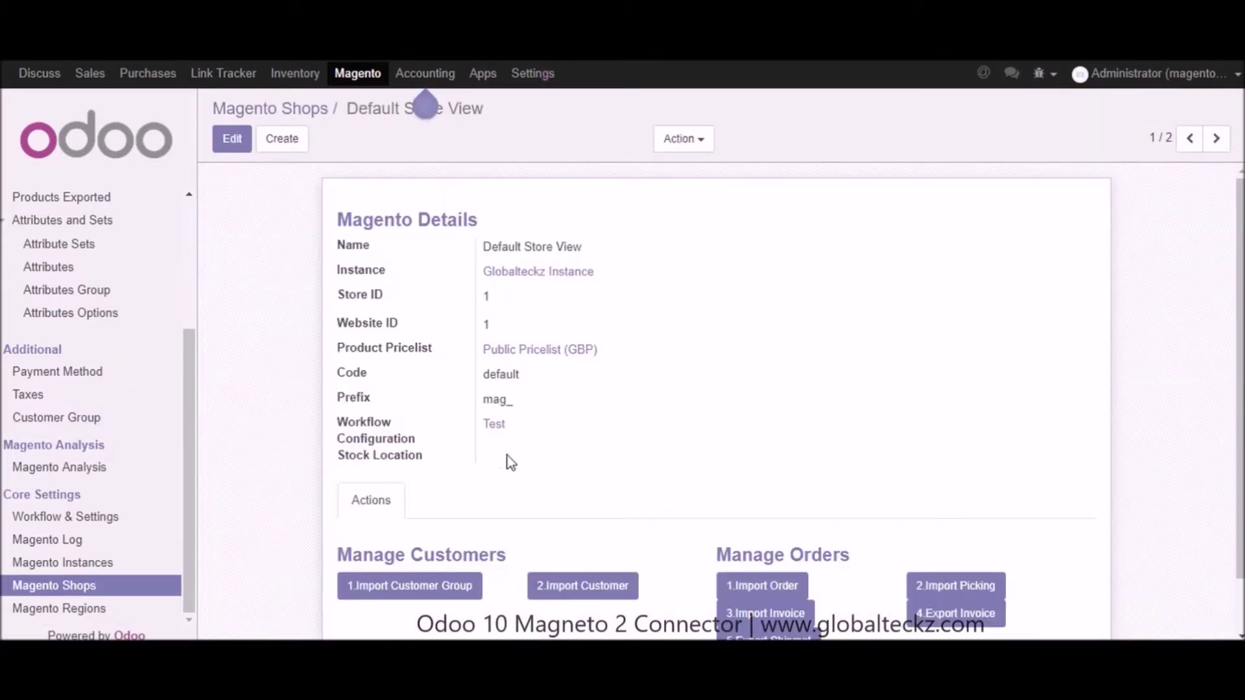
scroll(570, 454, "down", 1)
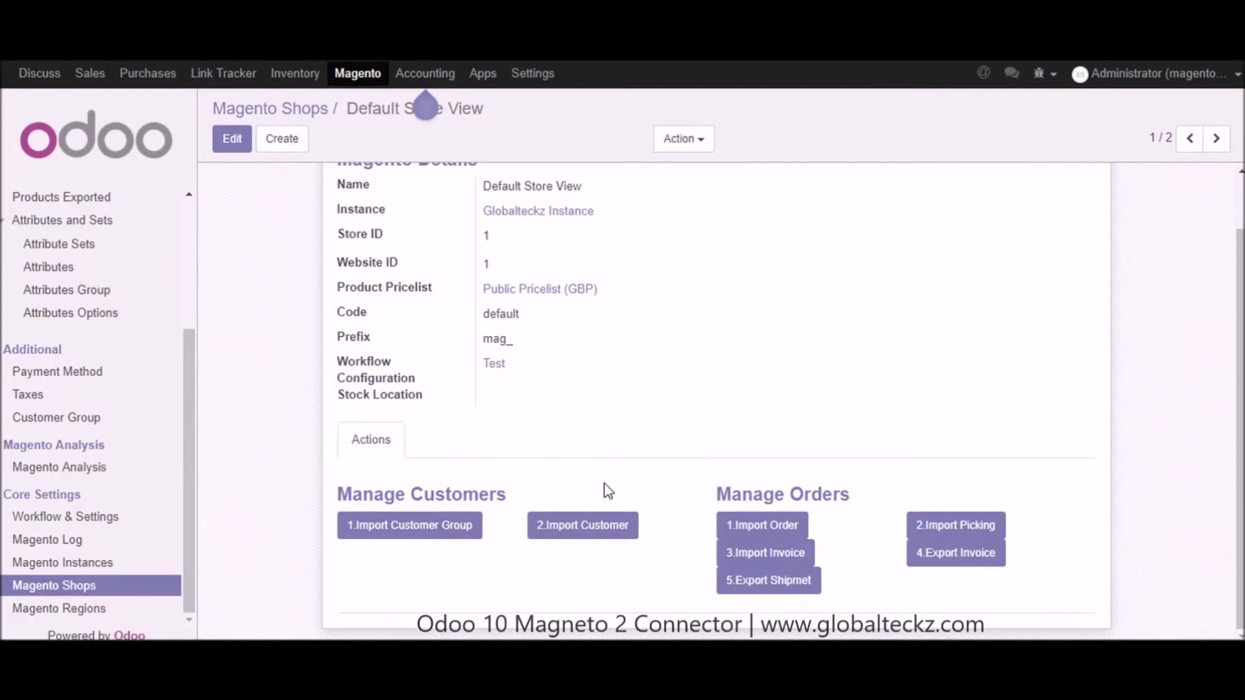
left_click(590, 533)
Show the customers in Sales and open the fourth customer's record to check the contact details and customer group
scroll(221, 417, "up", 1)
scroll(192, 341, "up", 3)
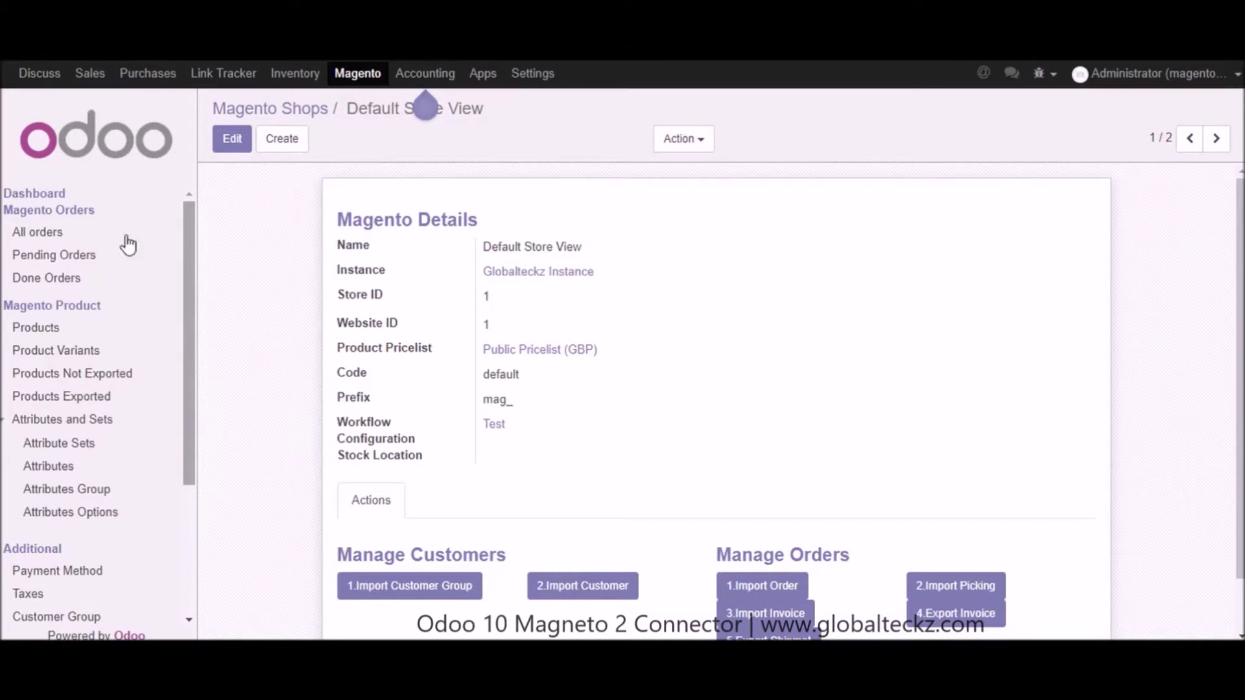
left_click(90, 78)
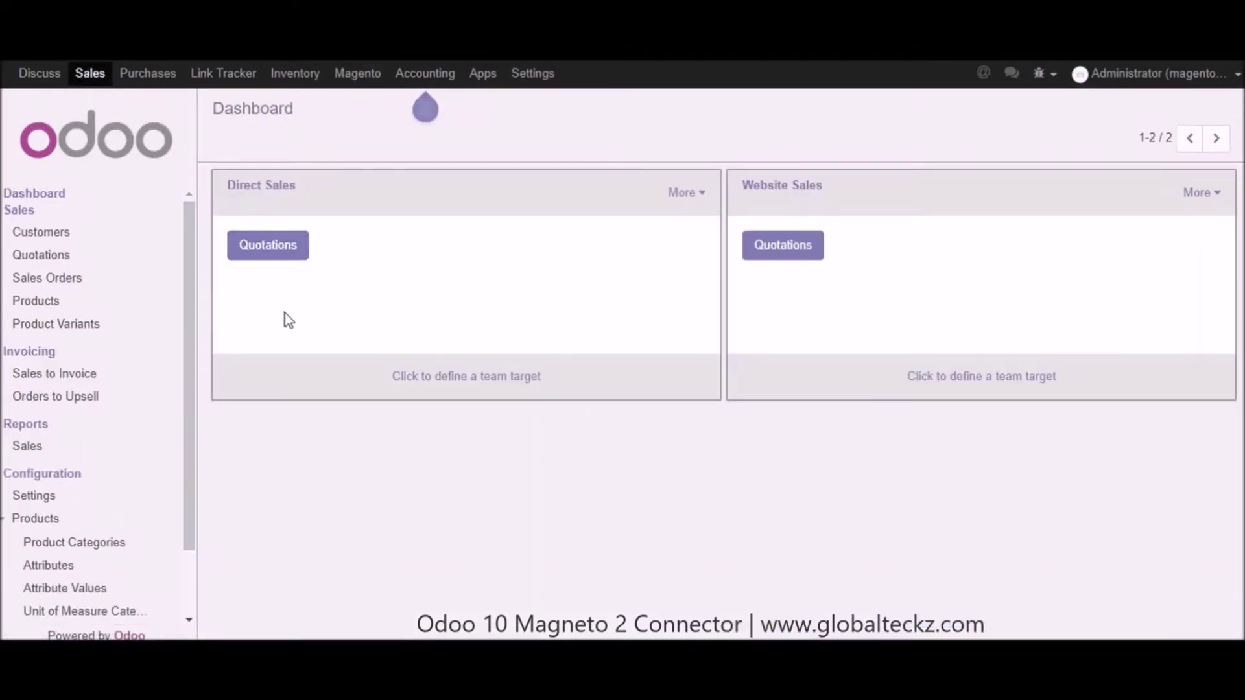
left_click(44, 236)
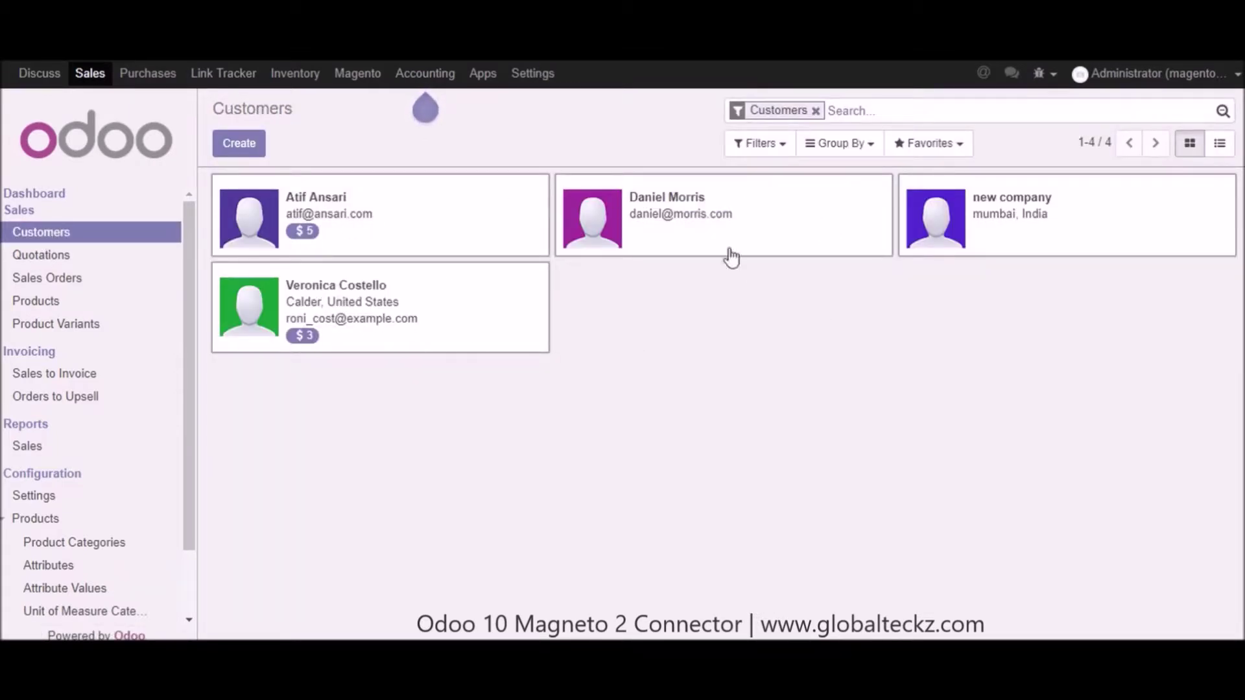
left_click(333, 294)
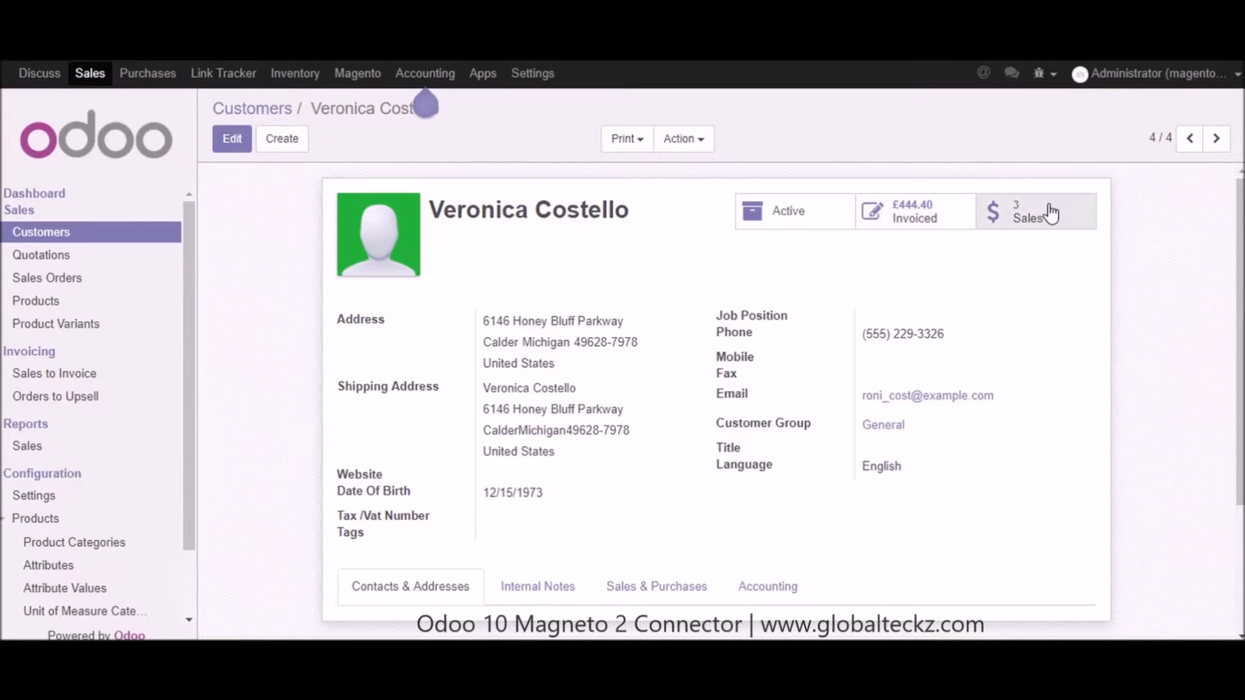
Check the customer group field on the open customer record and return to the customer list
left_click_drag(699, 432, 791, 430)
double_click(791, 430)
mouse_move(766, 430)
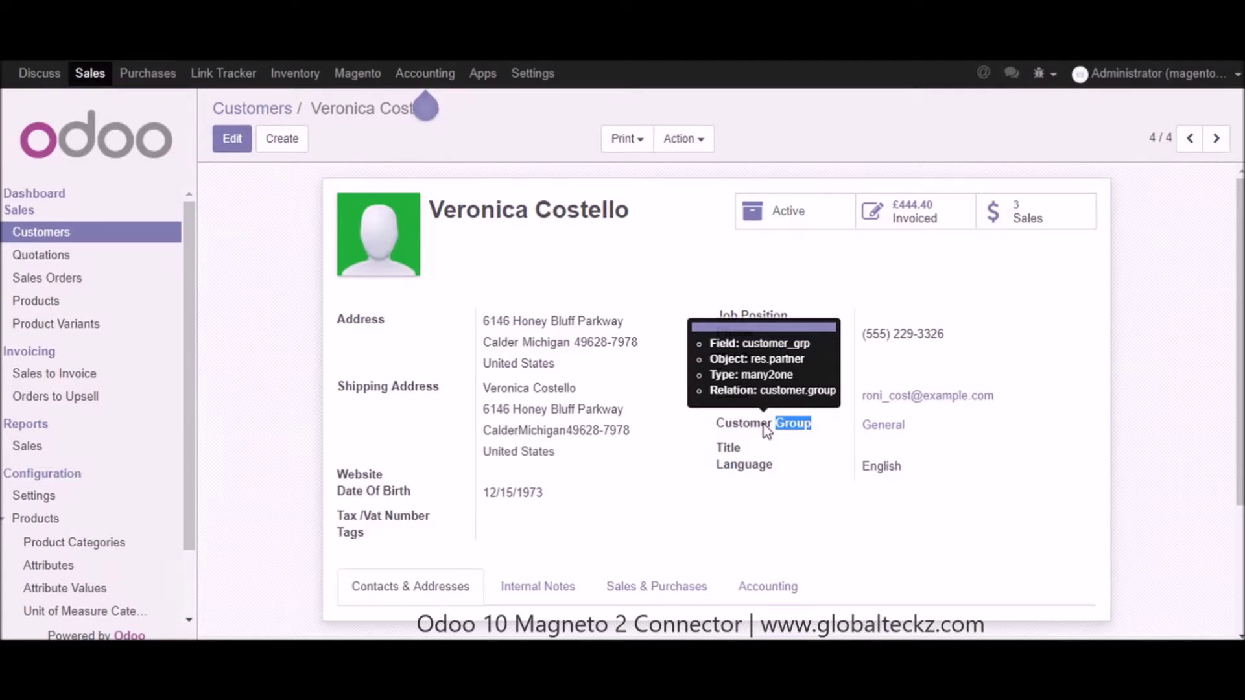
scroll(767, 430, "down", 3)
scroll(767, 431, "up", 3)
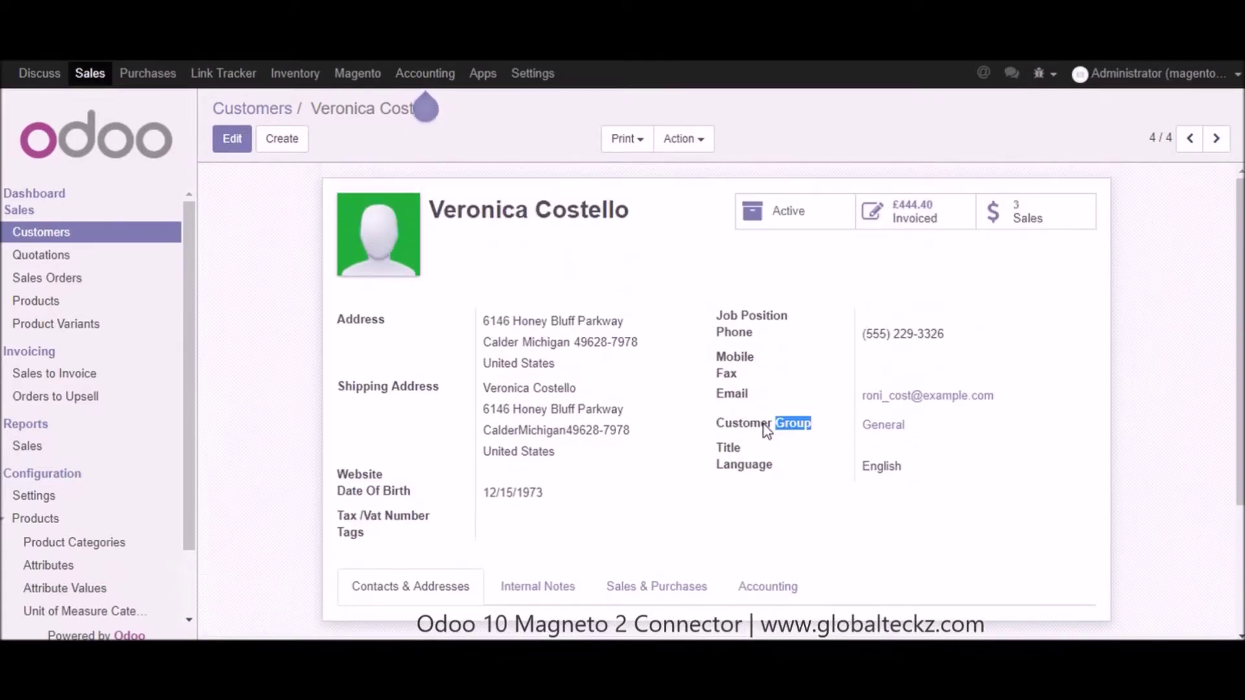
left_click(52, 233)
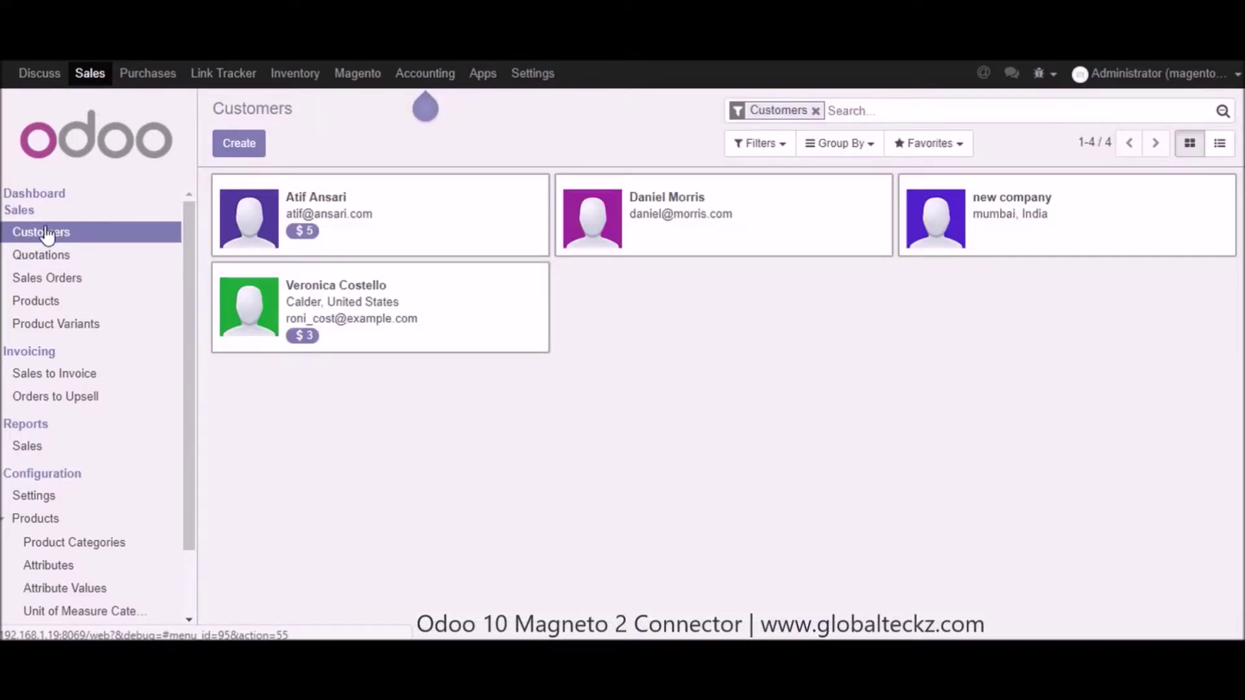
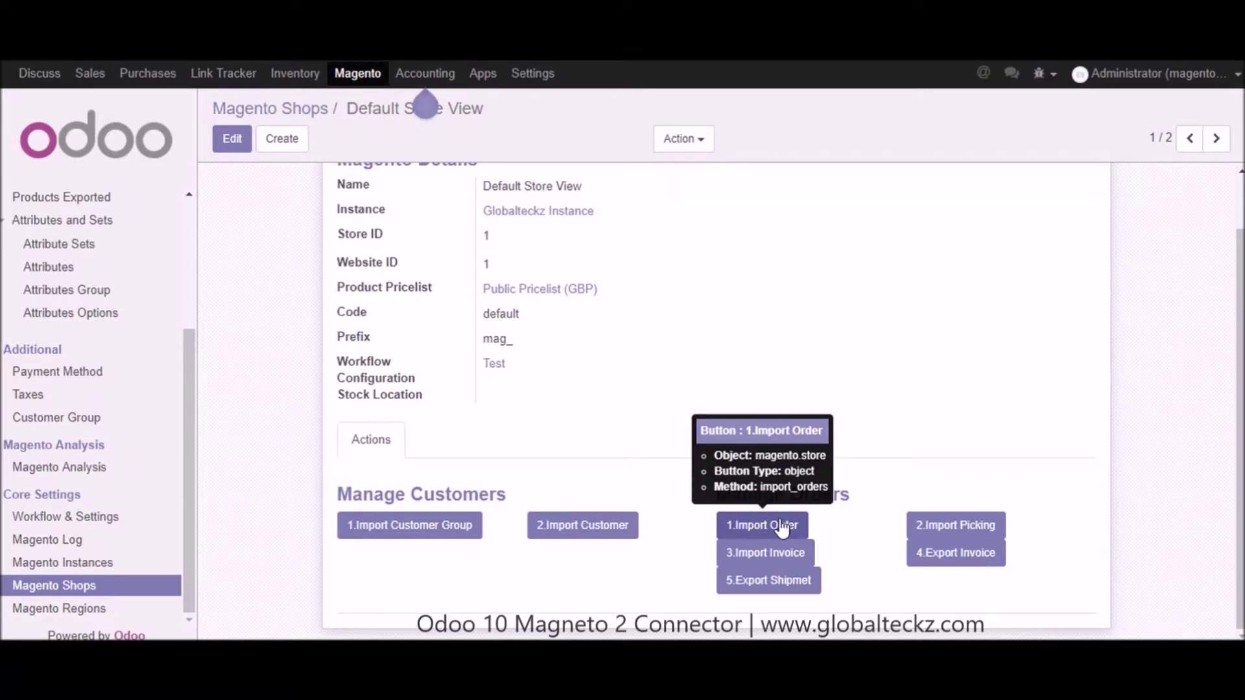
Import the orders for the Default Store View shop and list all Magento orders
left_click(780, 529)
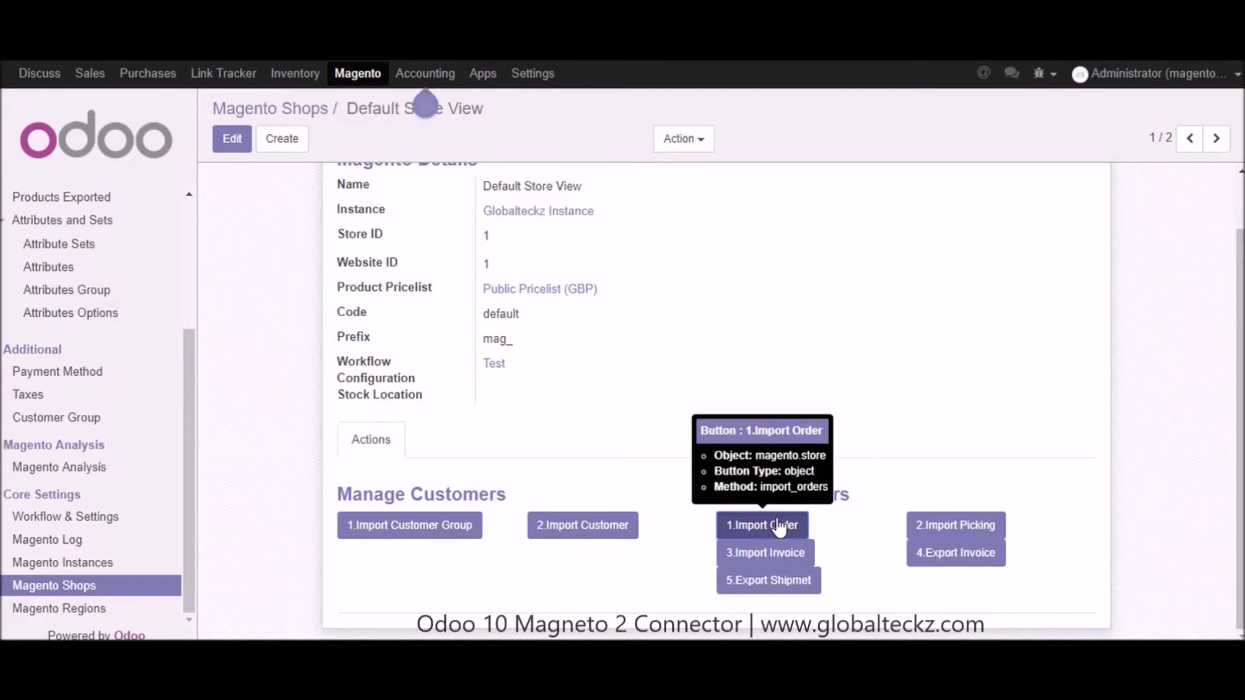
left_click(780, 529)
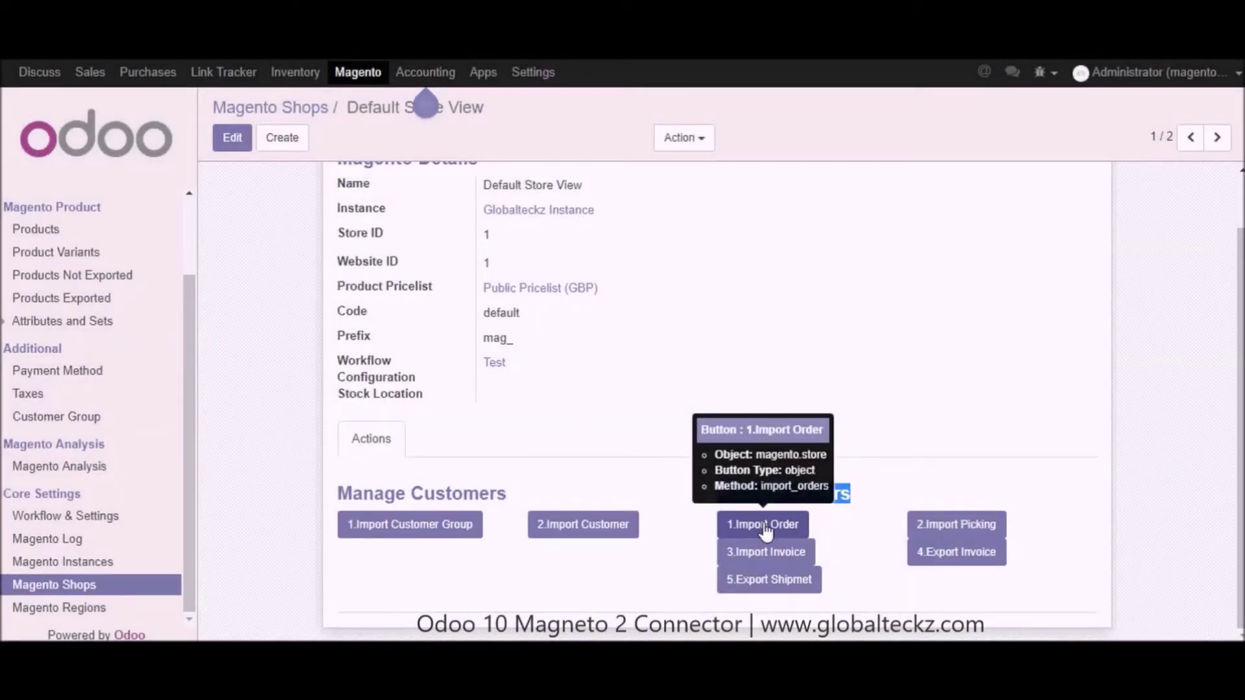
scroll(111, 357, "up", 3)
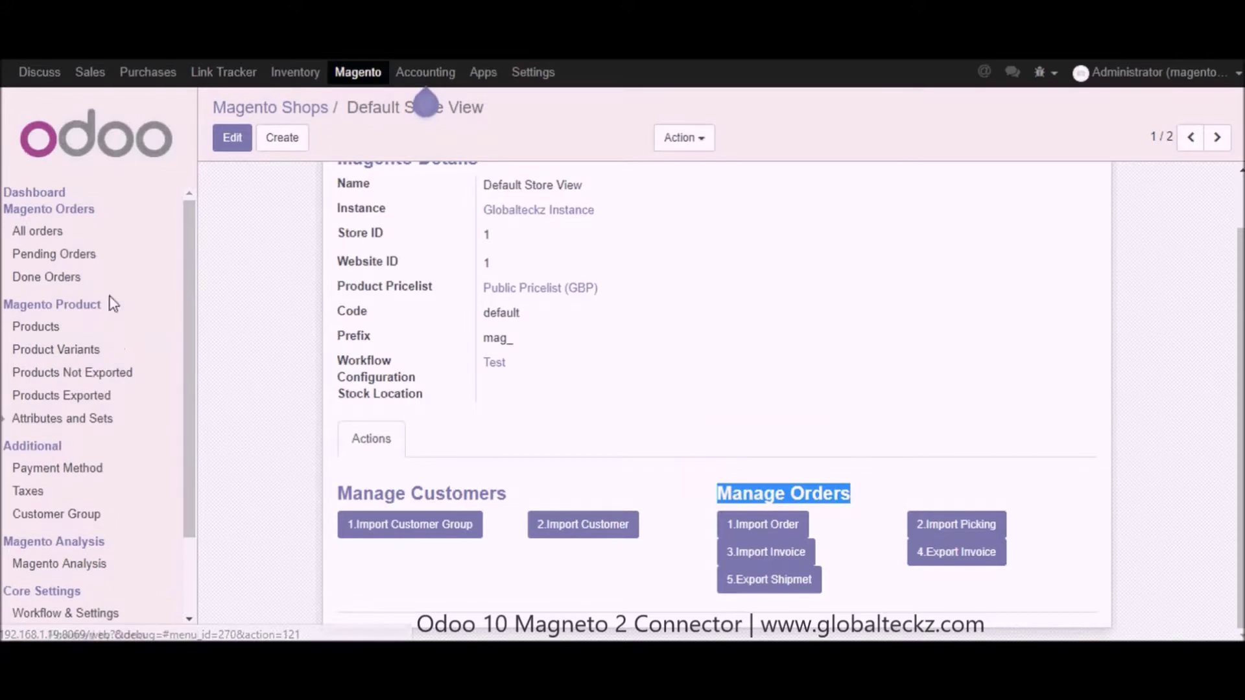
left_click(54, 232)
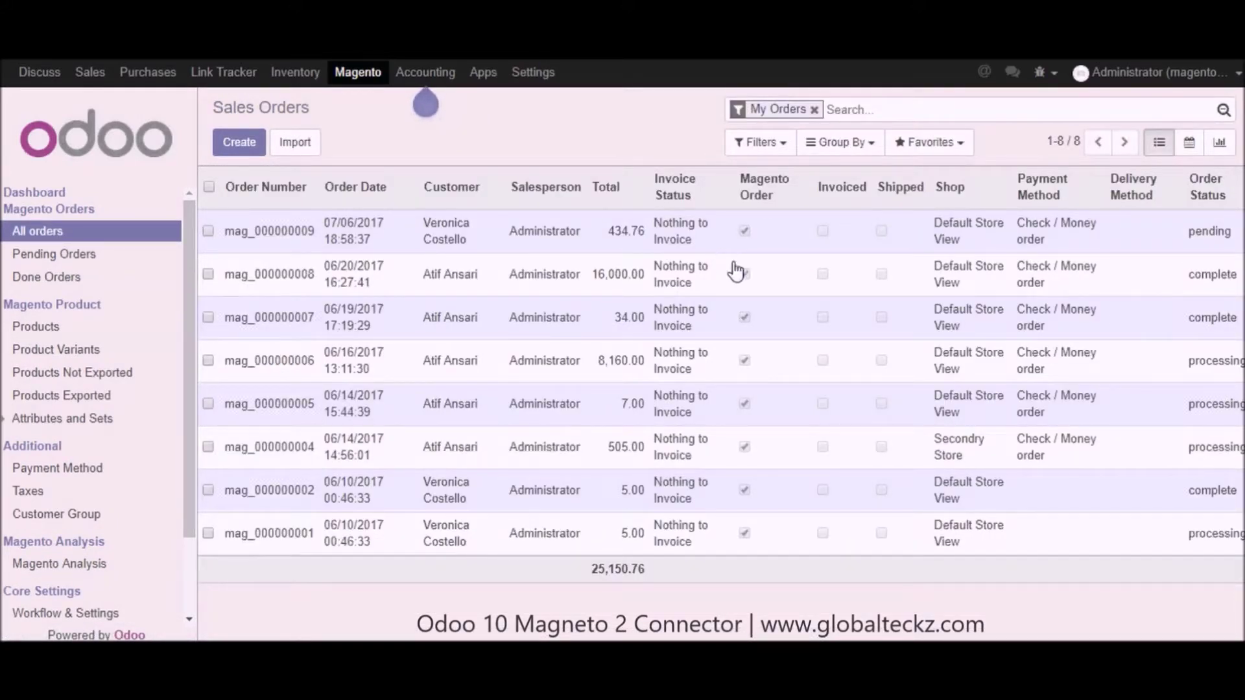
Open the newest Magento order and examine its addresses, order lines and totals
left_click(443, 227)
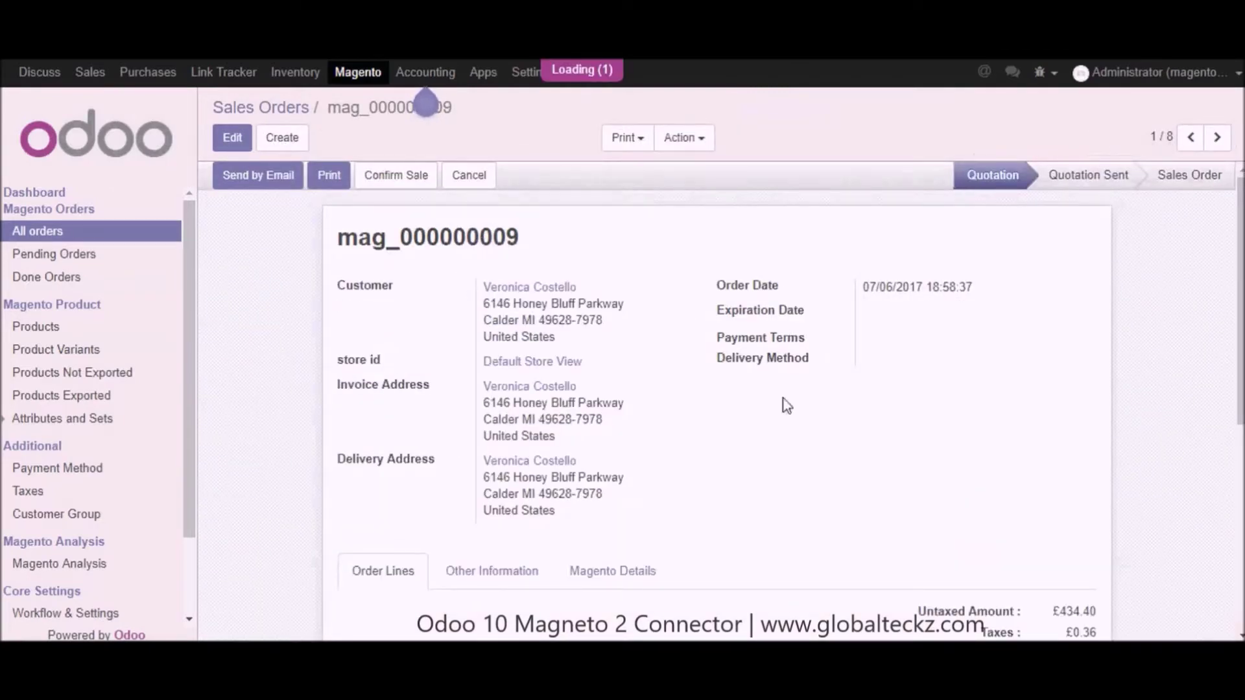
scroll(824, 390, "down", 3)
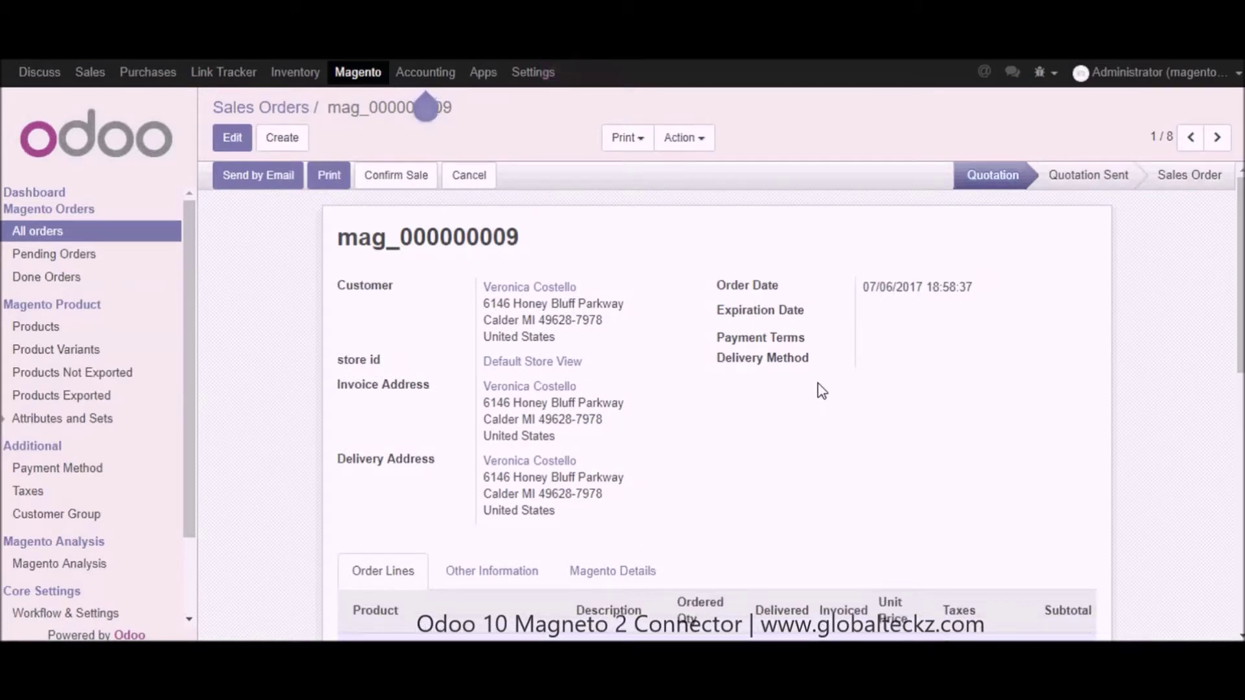
scroll(822, 391, "down", 12)
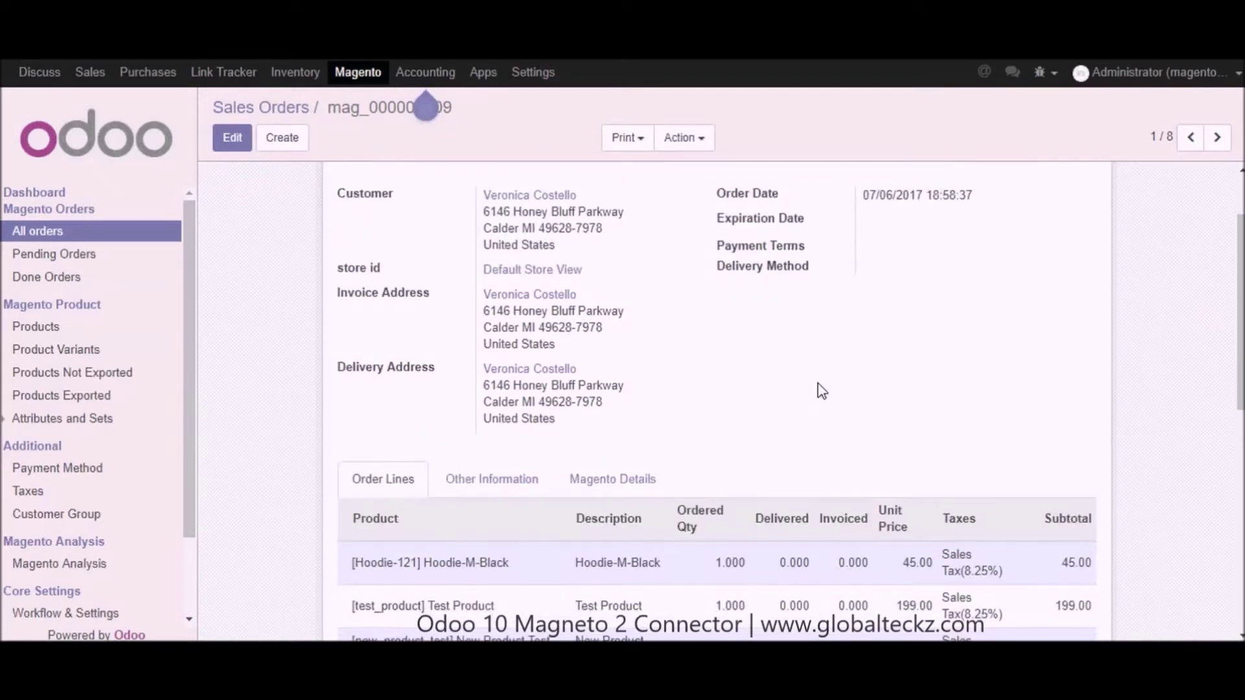
left_click_drag(322, 243, 1117, 427)
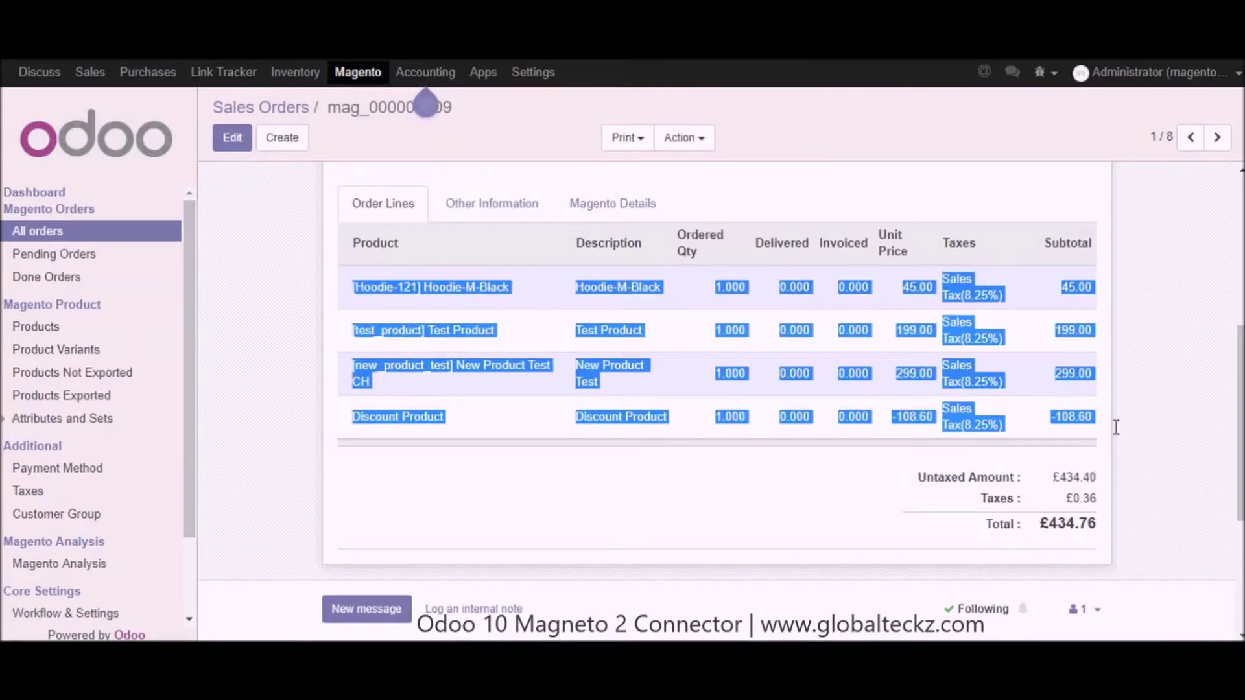
left_click(1136, 397)
Review the order's Magento details, then its other information, including the shipping policy and order status
left_click(603, 205)
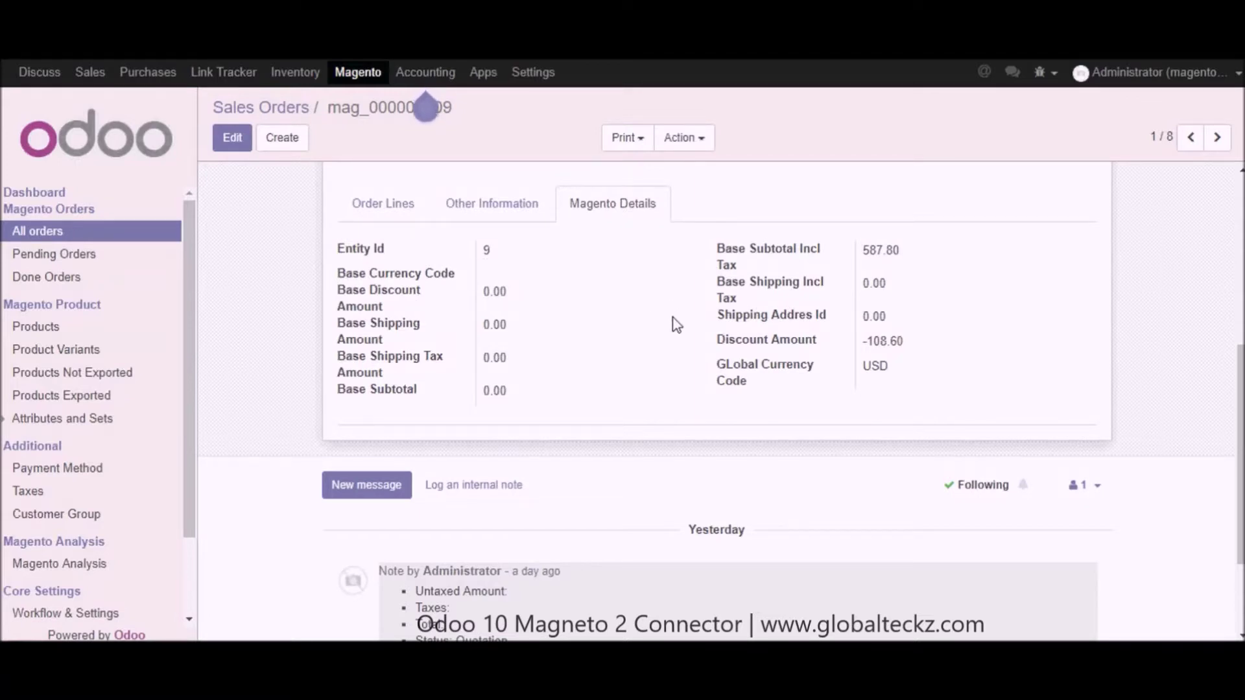
left_click(481, 211)
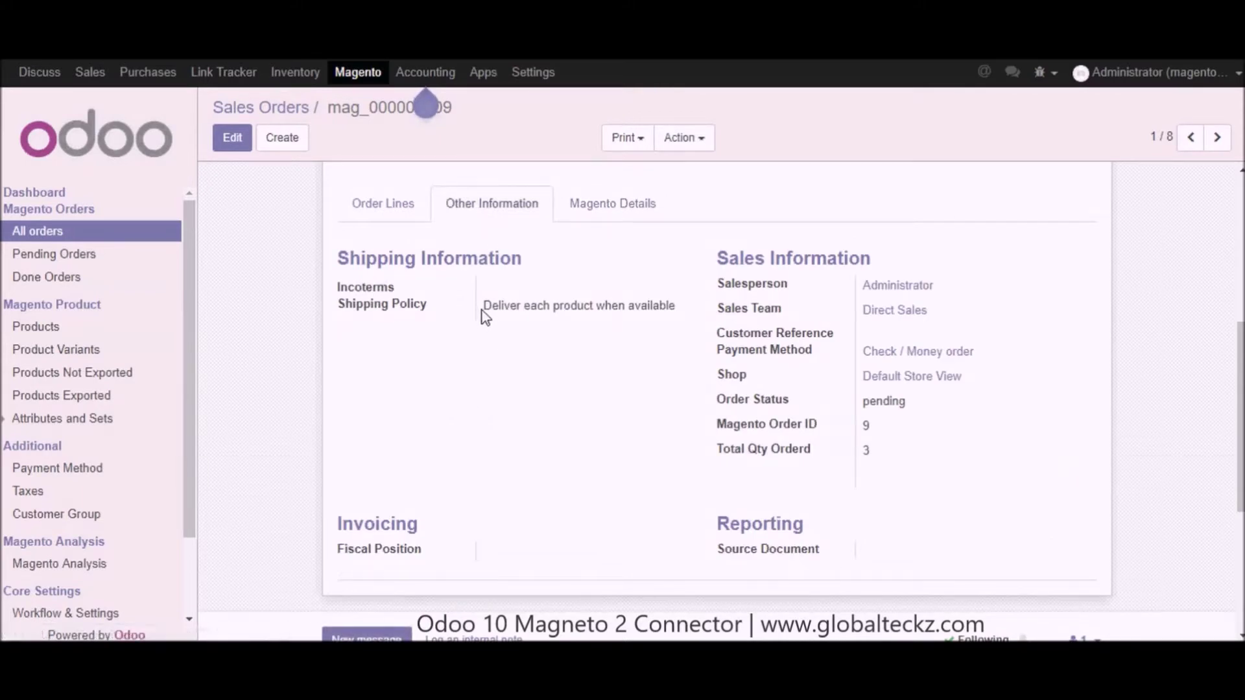
left_click_drag(483, 317, 651, 309)
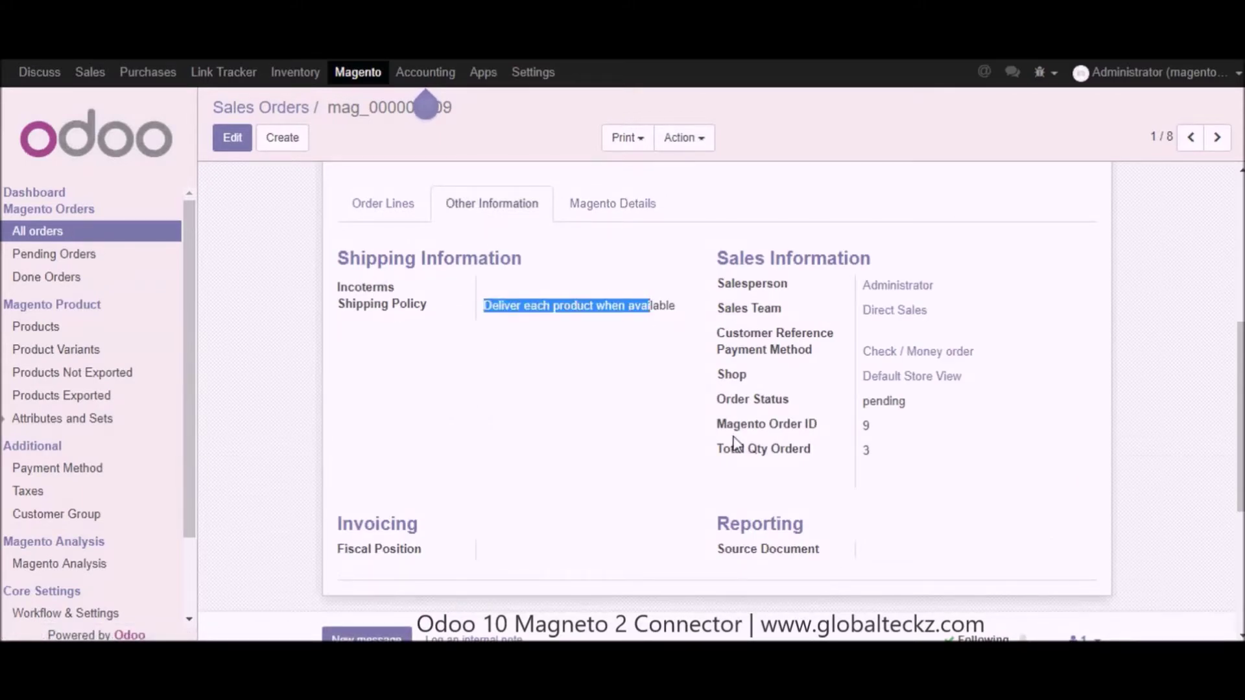
left_click_drag(714, 401, 933, 407)
left_click(896, 401)
double_click(896, 401)
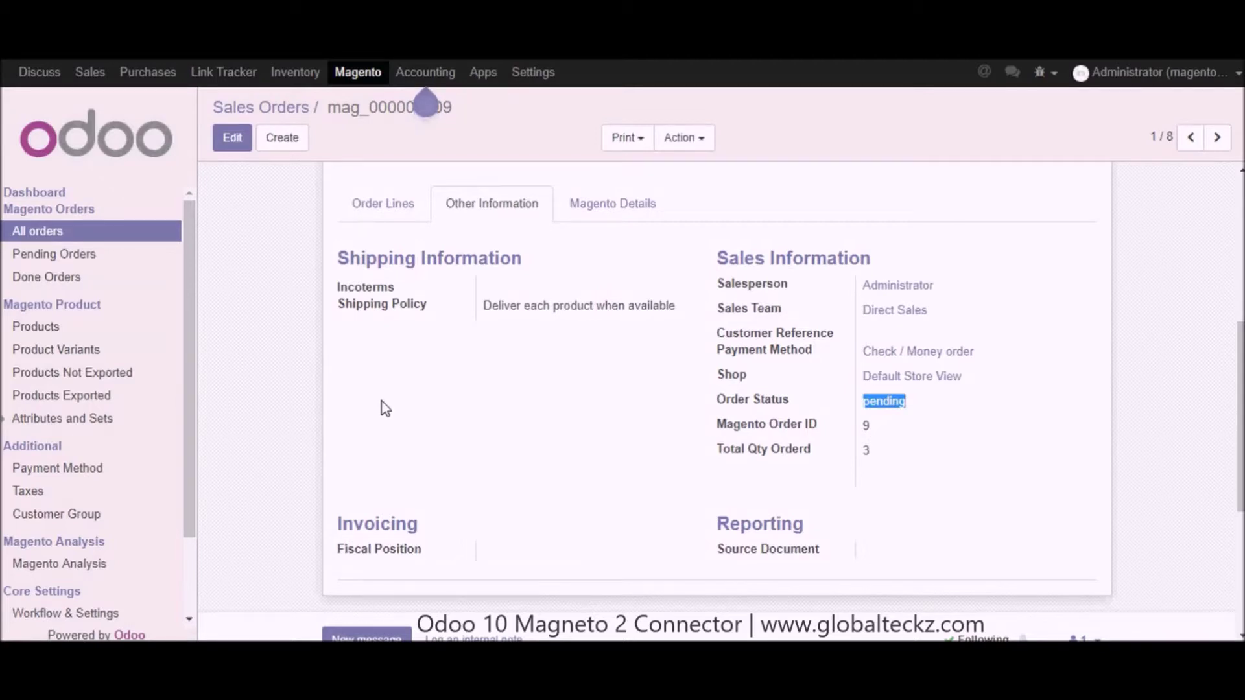
View the pending Magento orders and return to the list of all orders
scroll(383, 402, "up", 5)
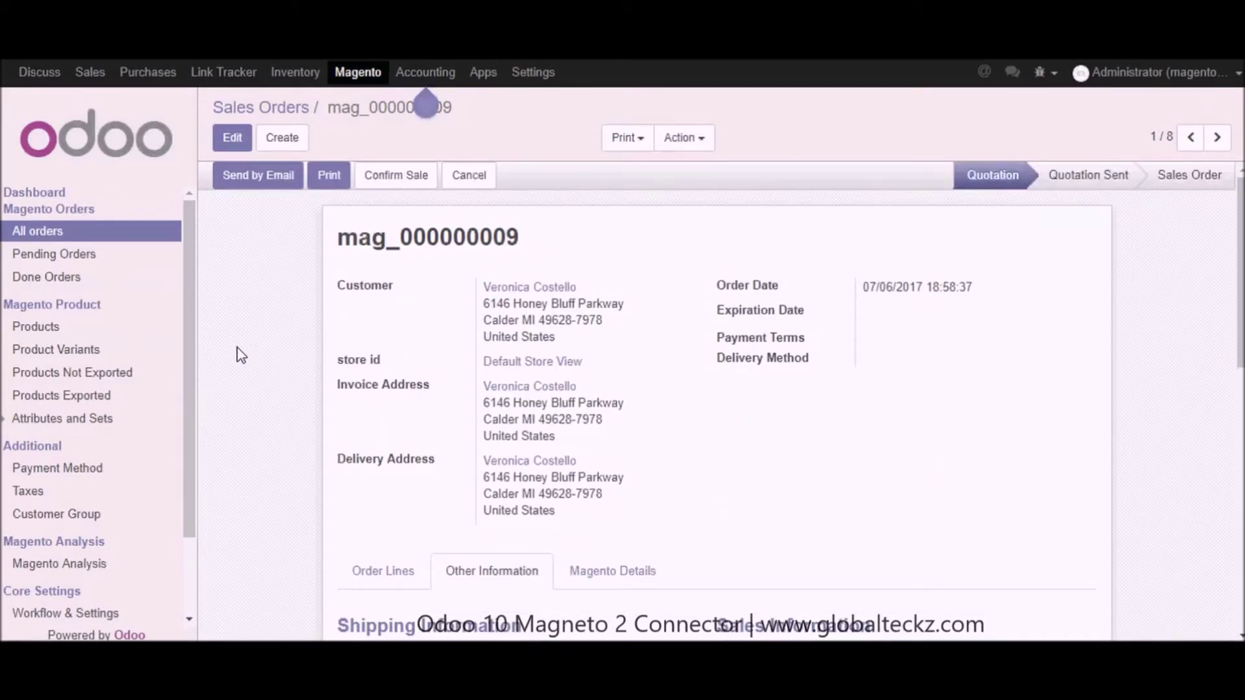
left_click(65, 257)
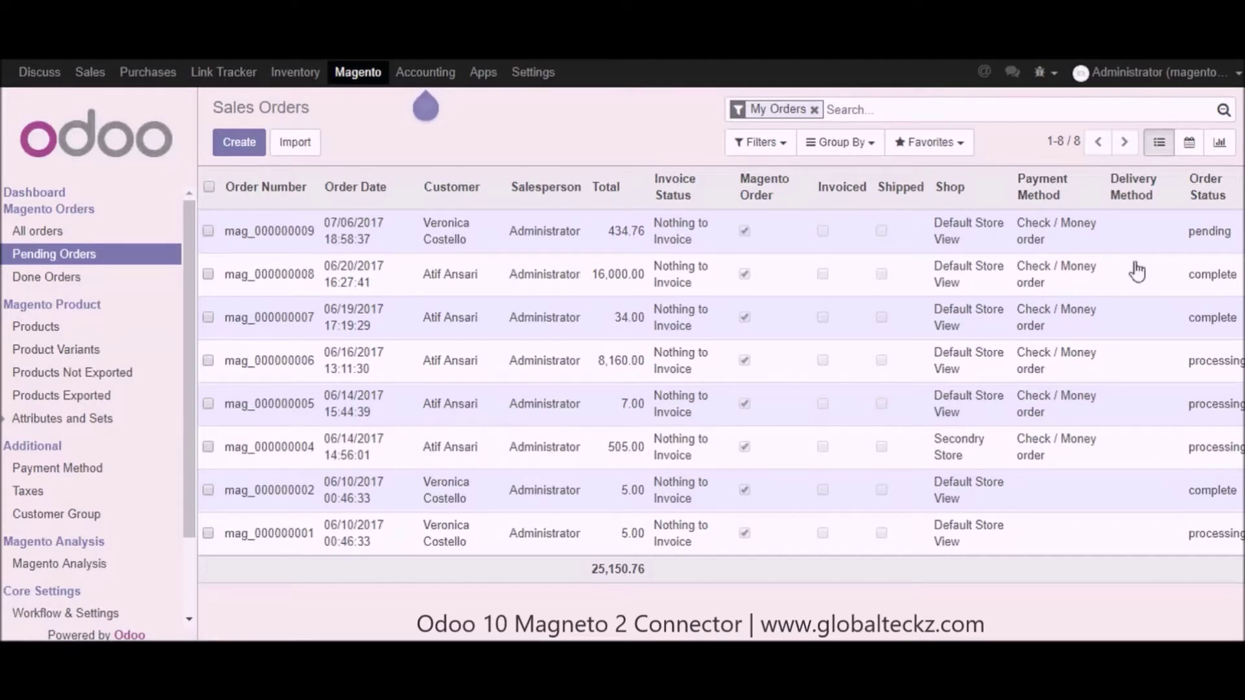
left_click(29, 231)
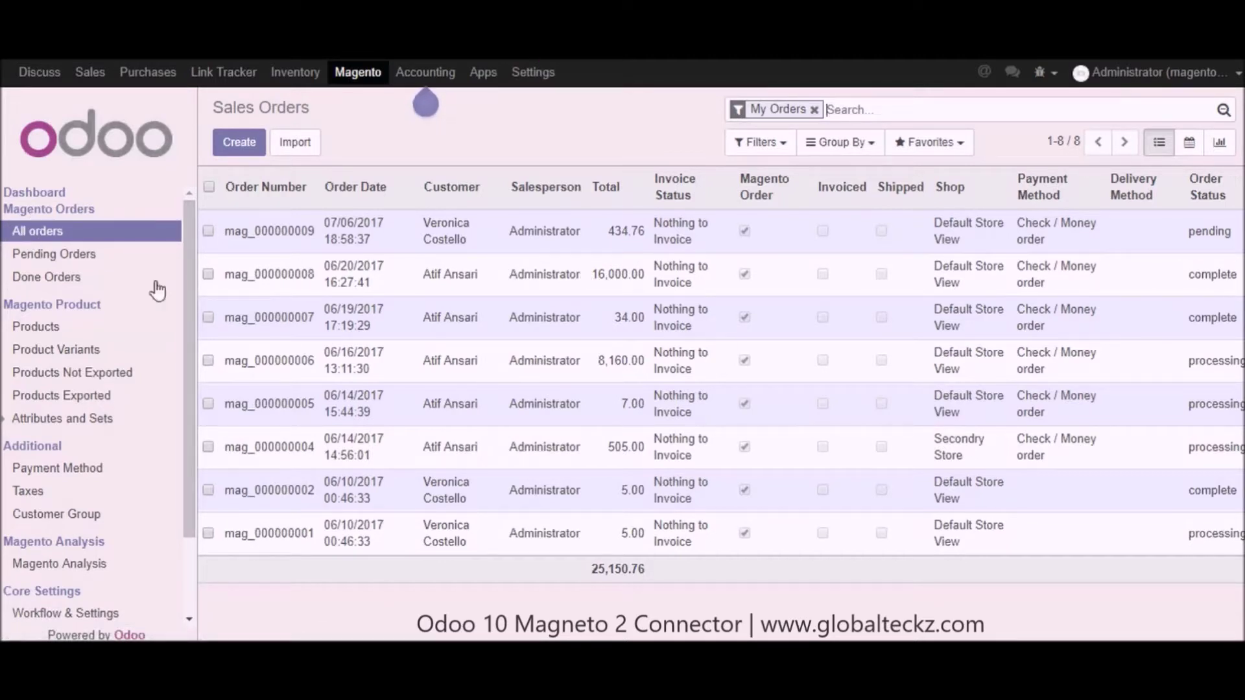
Reopen the Default Store View shop and import its pickings
scroll(143, 277, "down", 2)
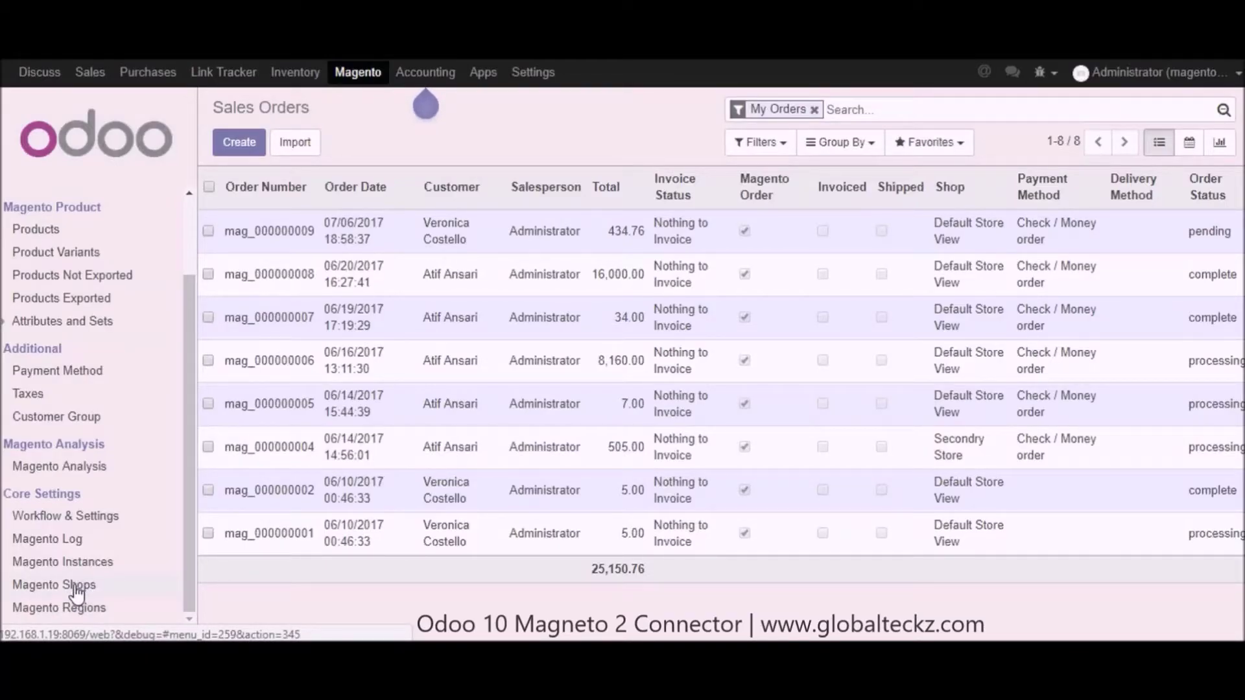
left_click(77, 590)
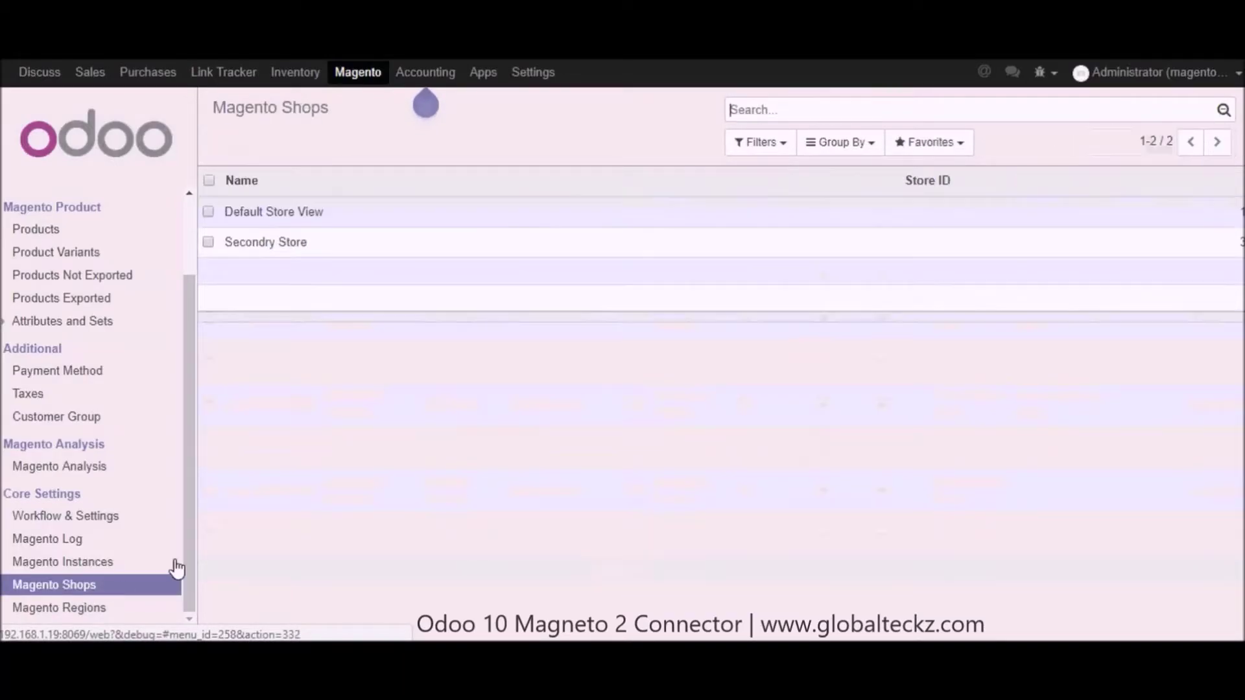
left_click(259, 224)
scroll(896, 524, "down", 1)
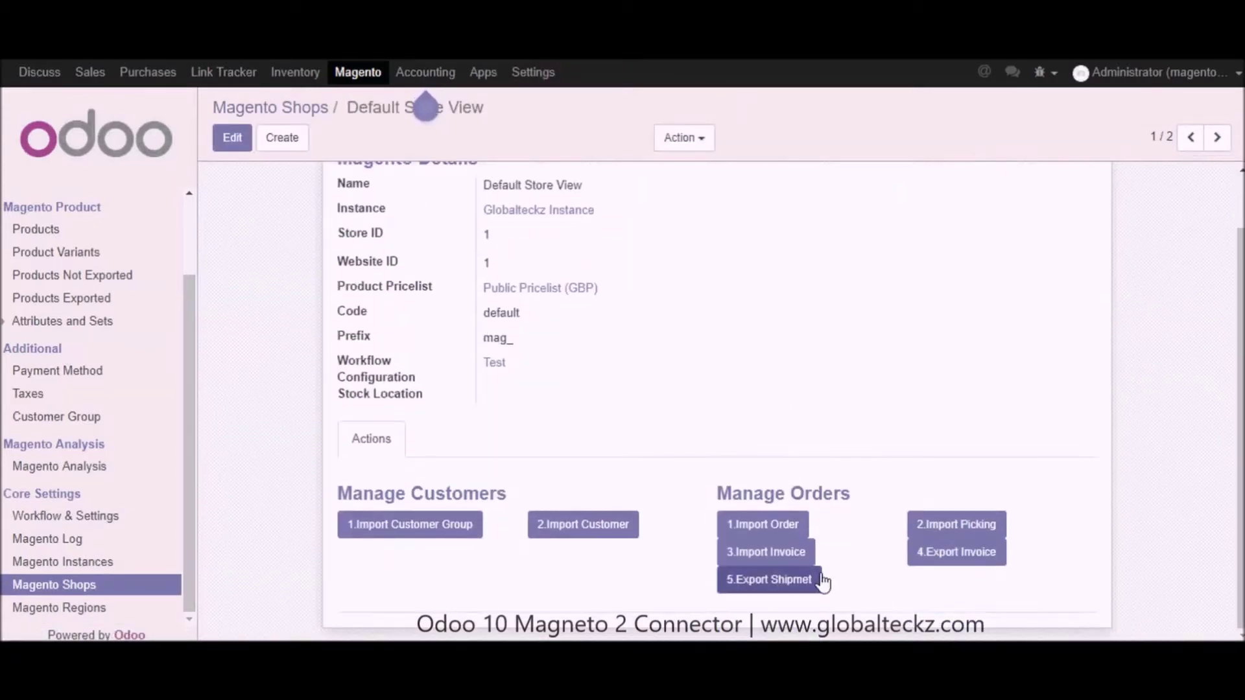
left_click(947, 532)
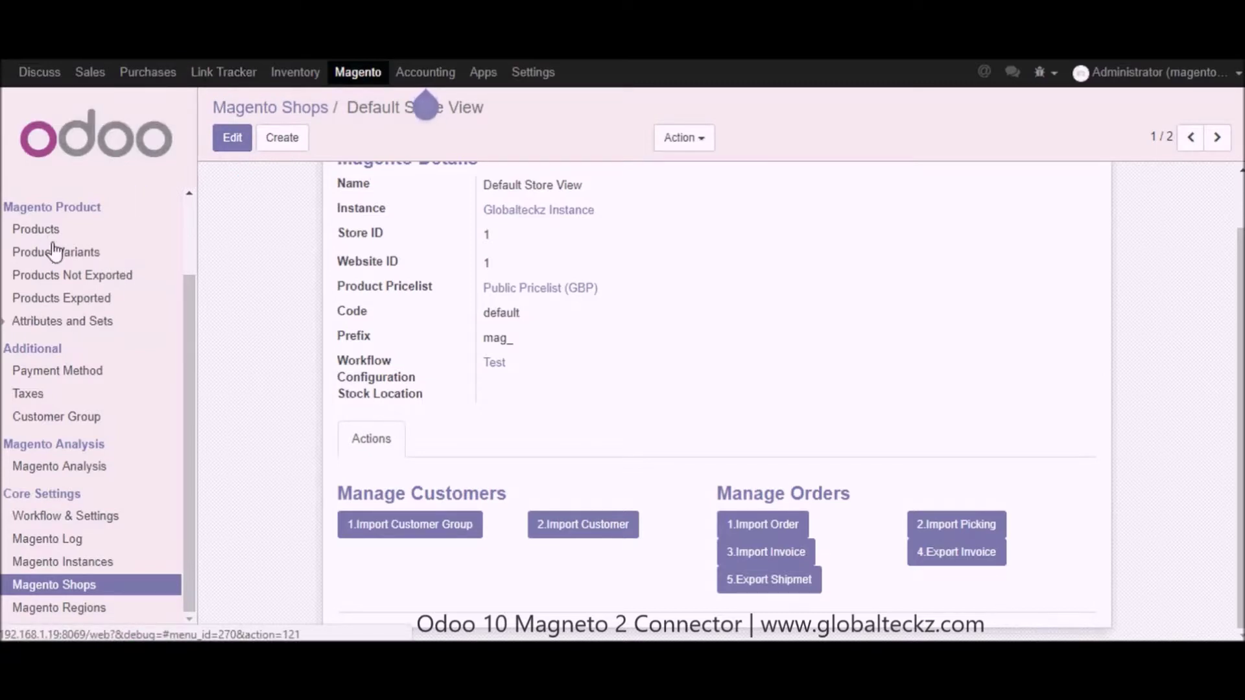
List all Magento orders and open the delivery of the second order to check its status
scroll(52, 245, "up", 3)
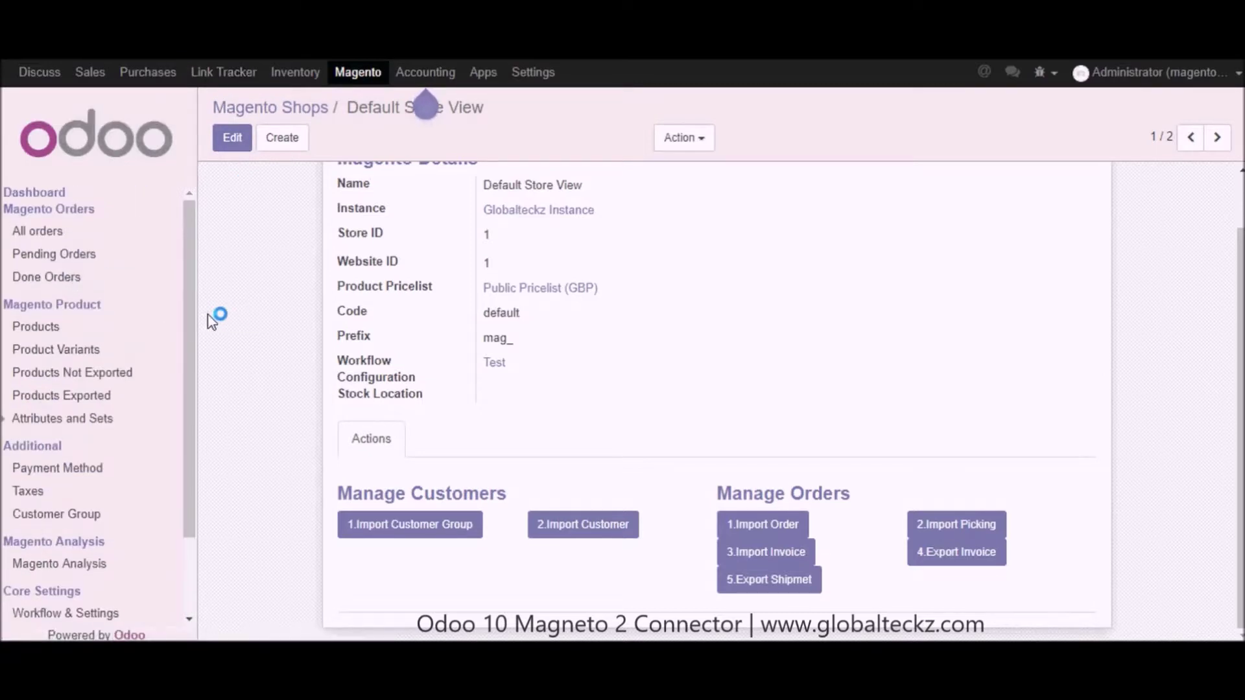
left_click(19, 237)
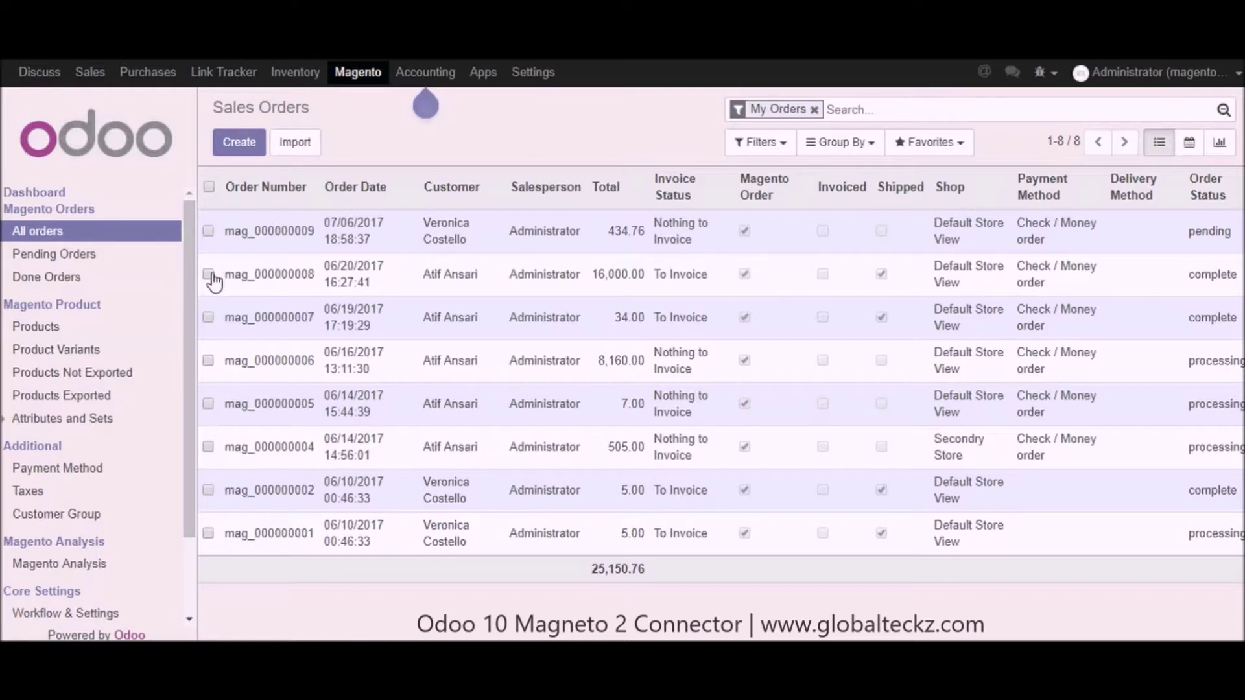
left_click(279, 274)
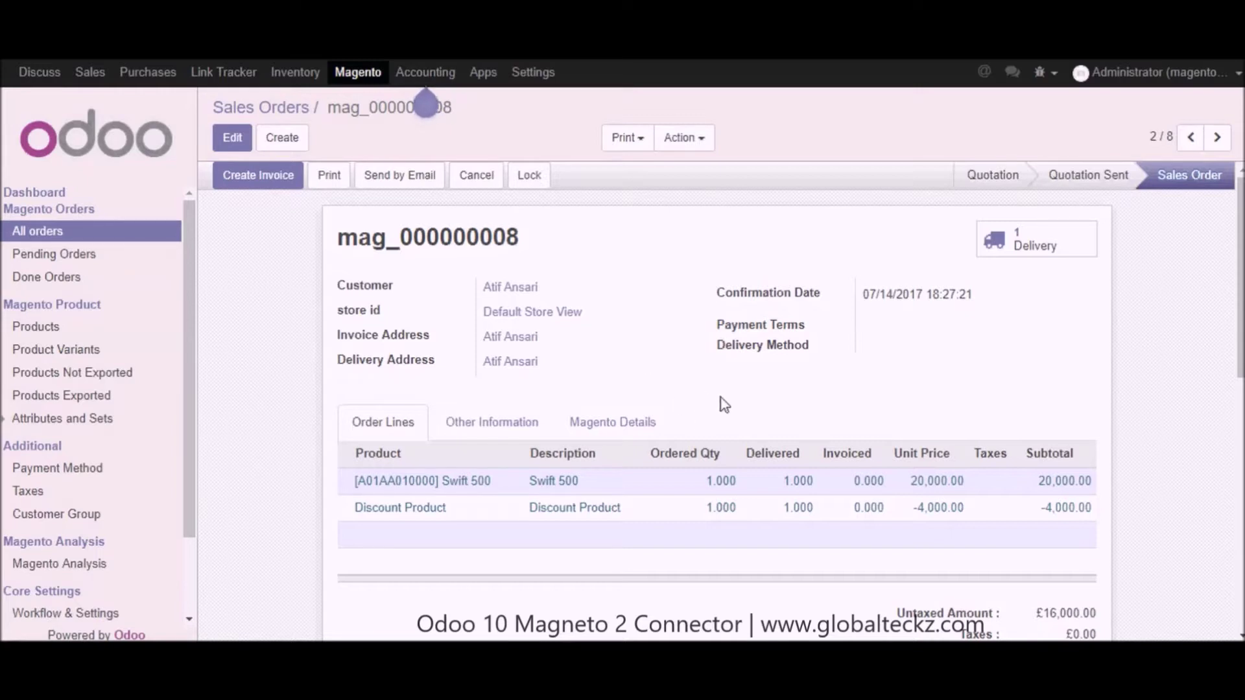
left_click(1035, 250)
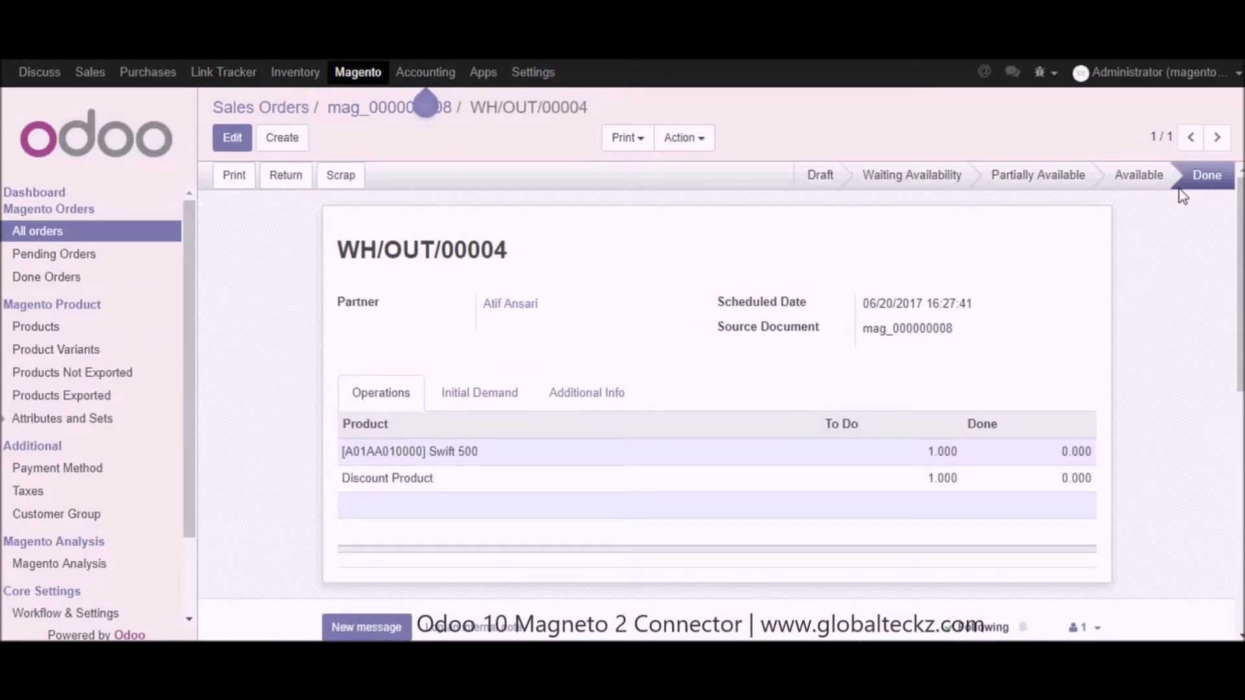
mouse_move(1191, 193)
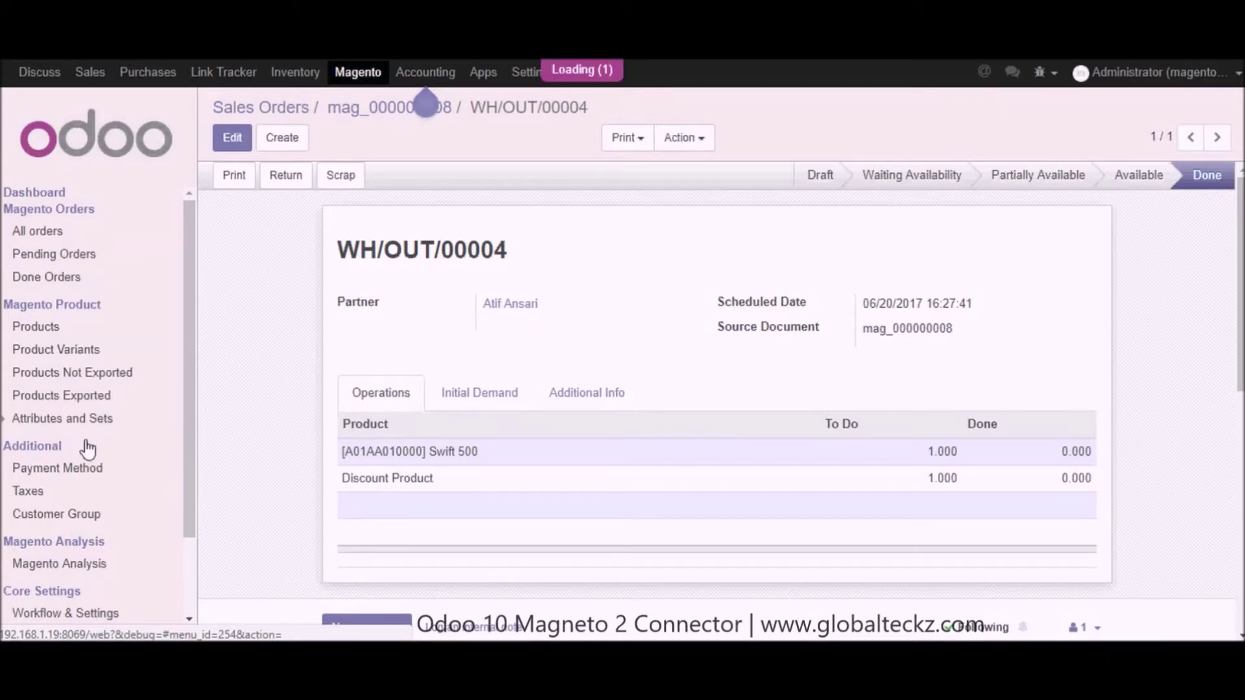
Reopen the Default Store View shop and import its invoices
scroll(186, 461, "down", 2)
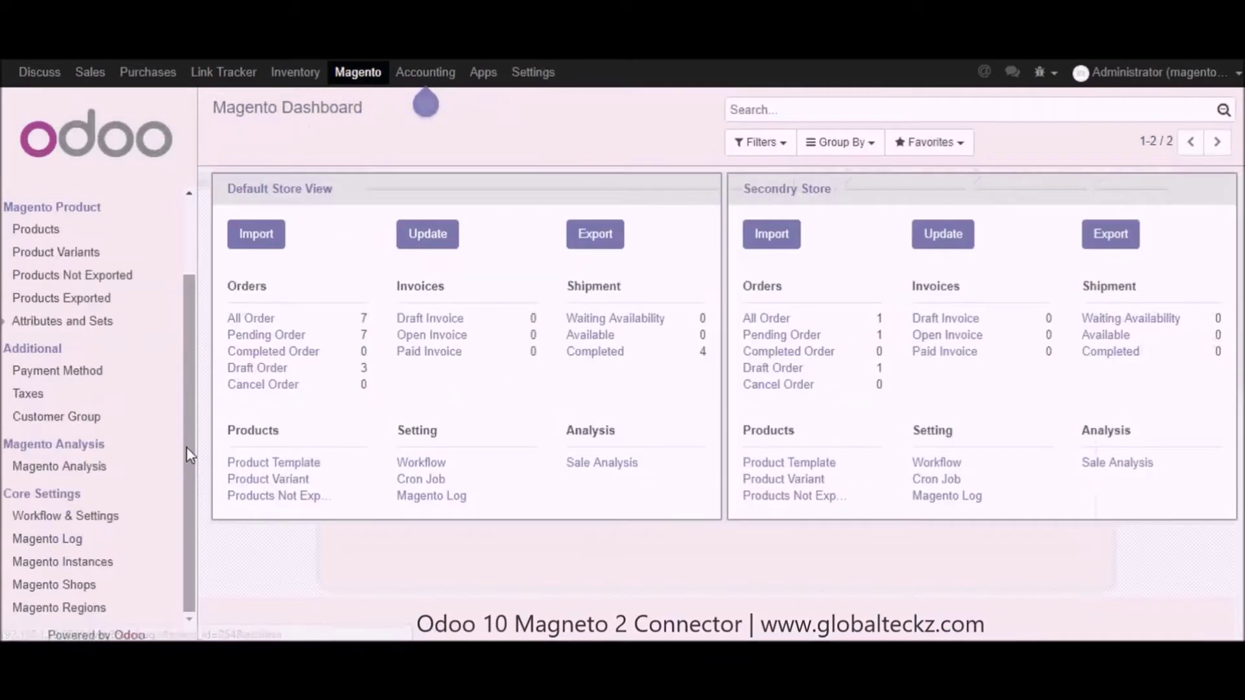
left_click(76, 587)
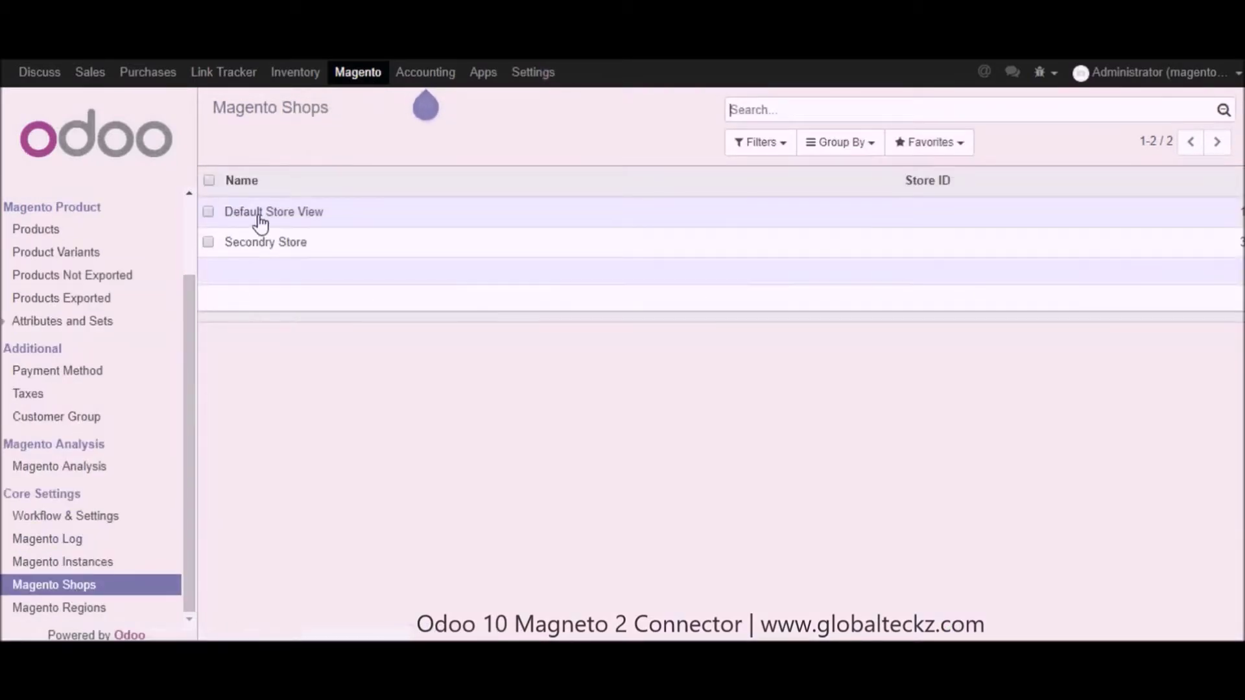
left_click(259, 220)
scroll(869, 493, "down", 1)
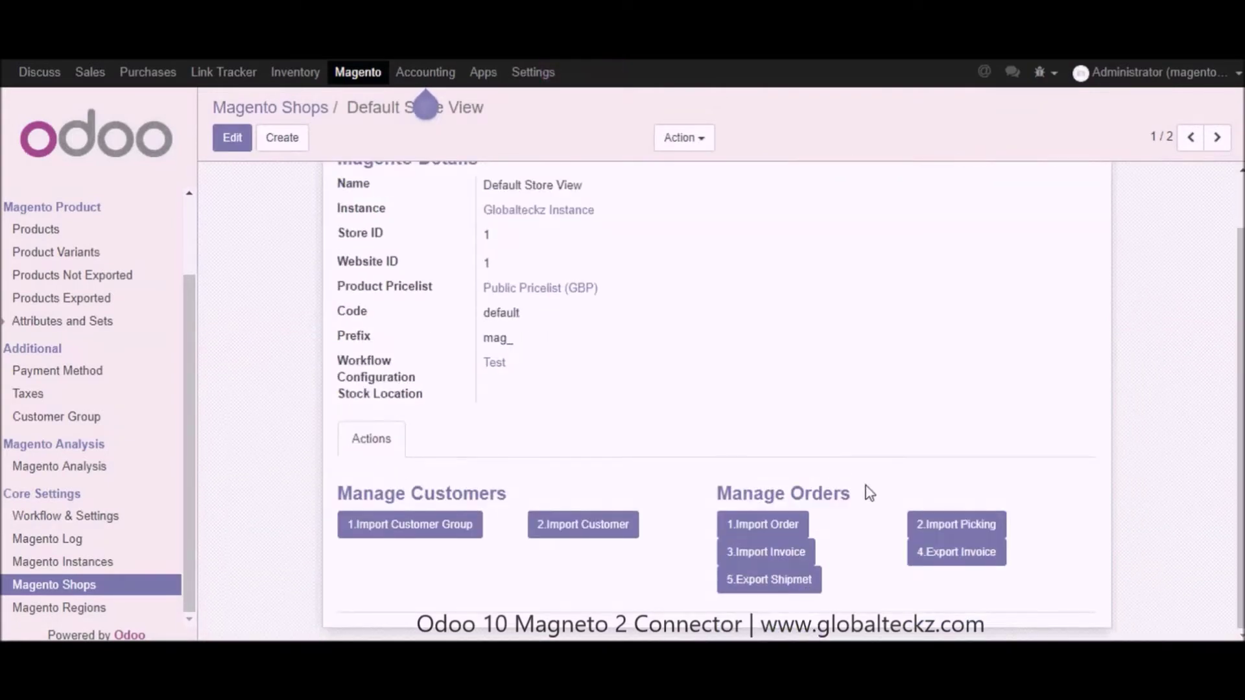
left_click(769, 552)
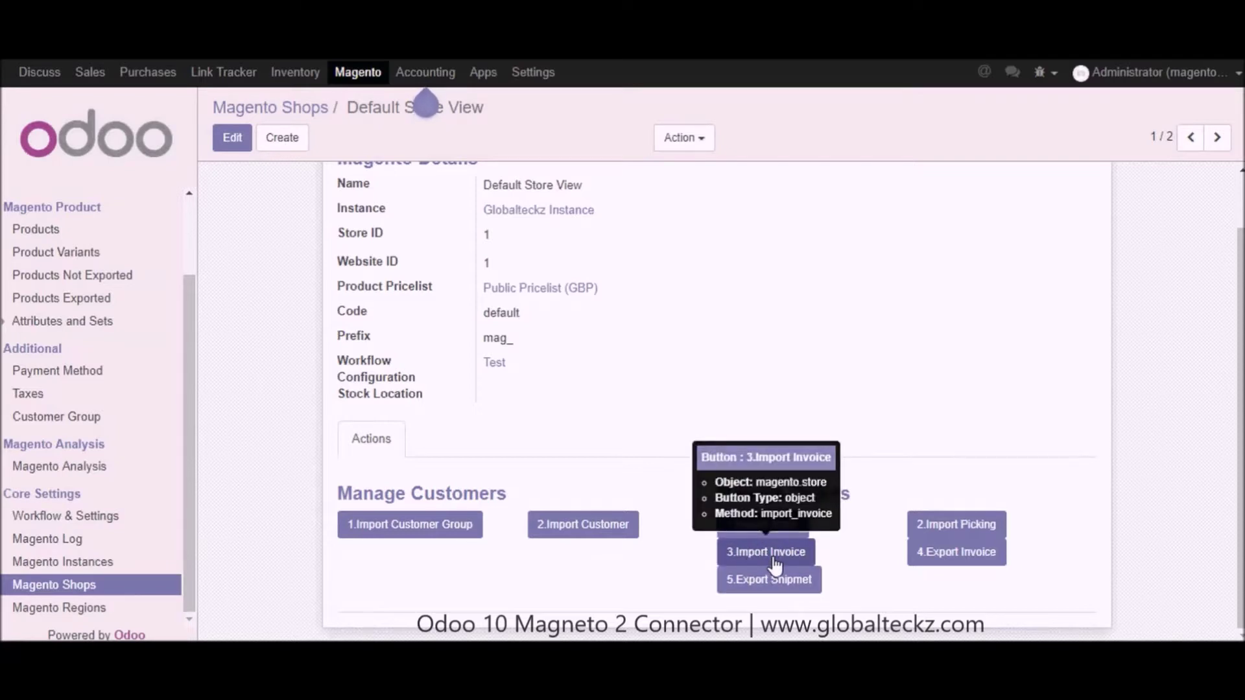
List all Magento orders and open the second order to check its delivery and invoice
scroll(158, 381, "up", 3)
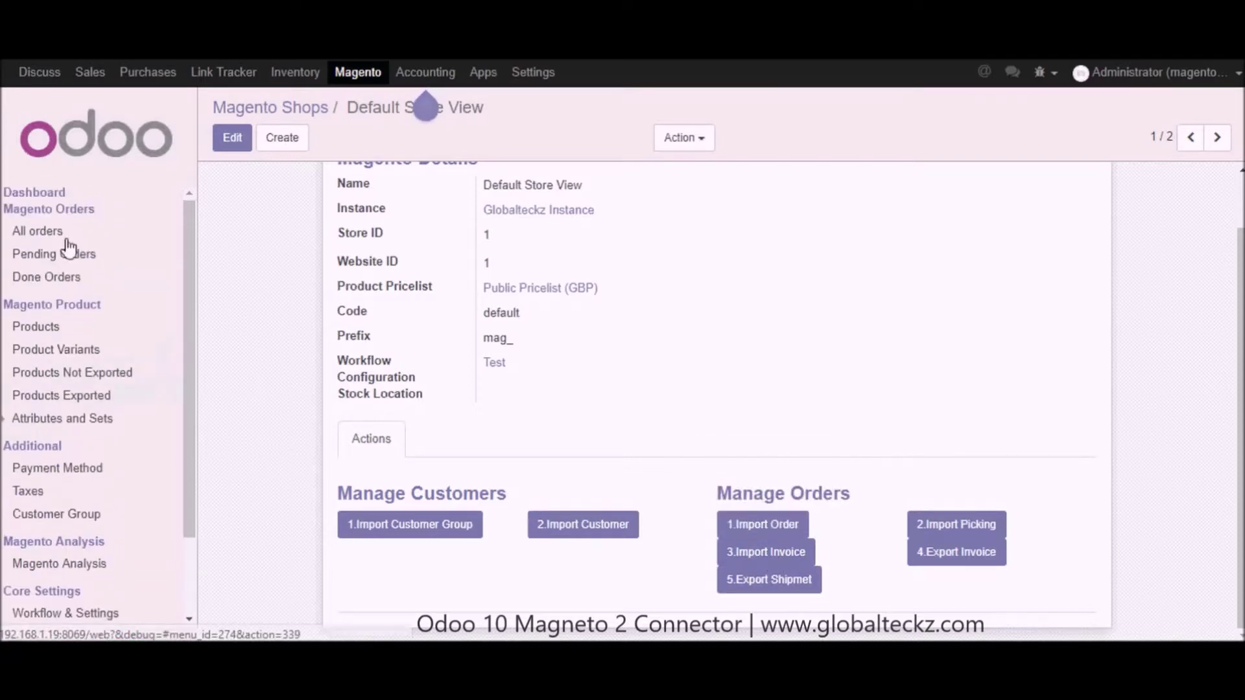
left_click(62, 233)
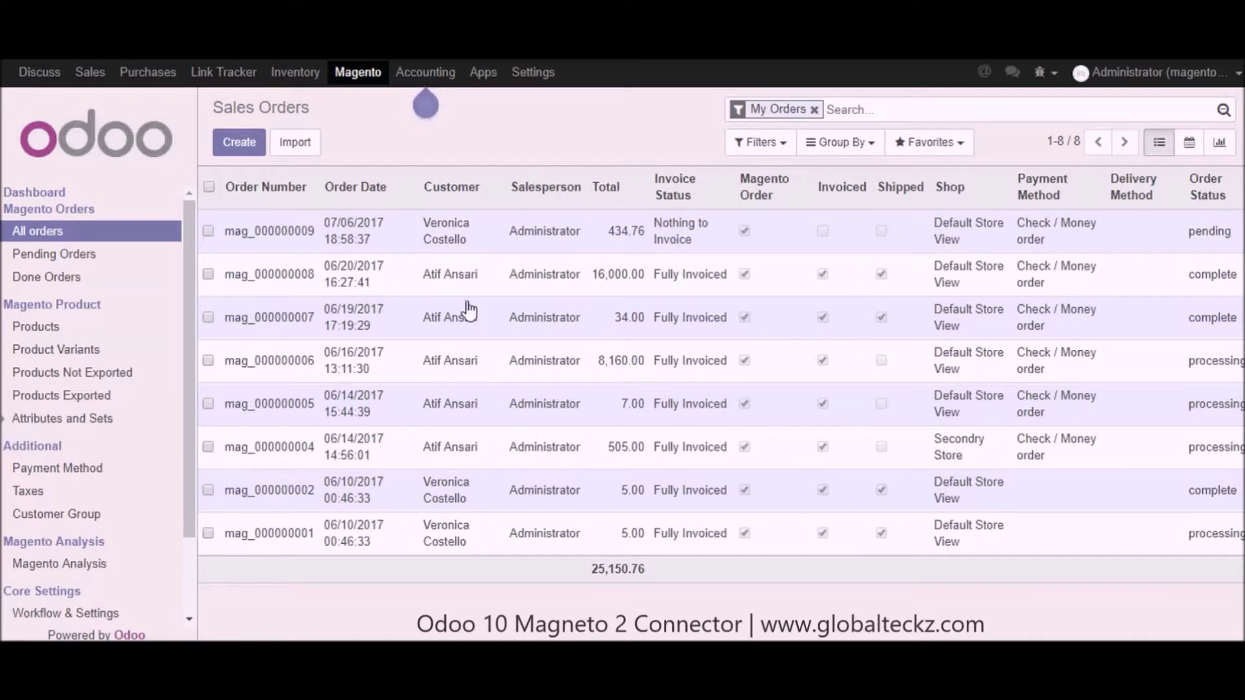
left_click(440, 277)
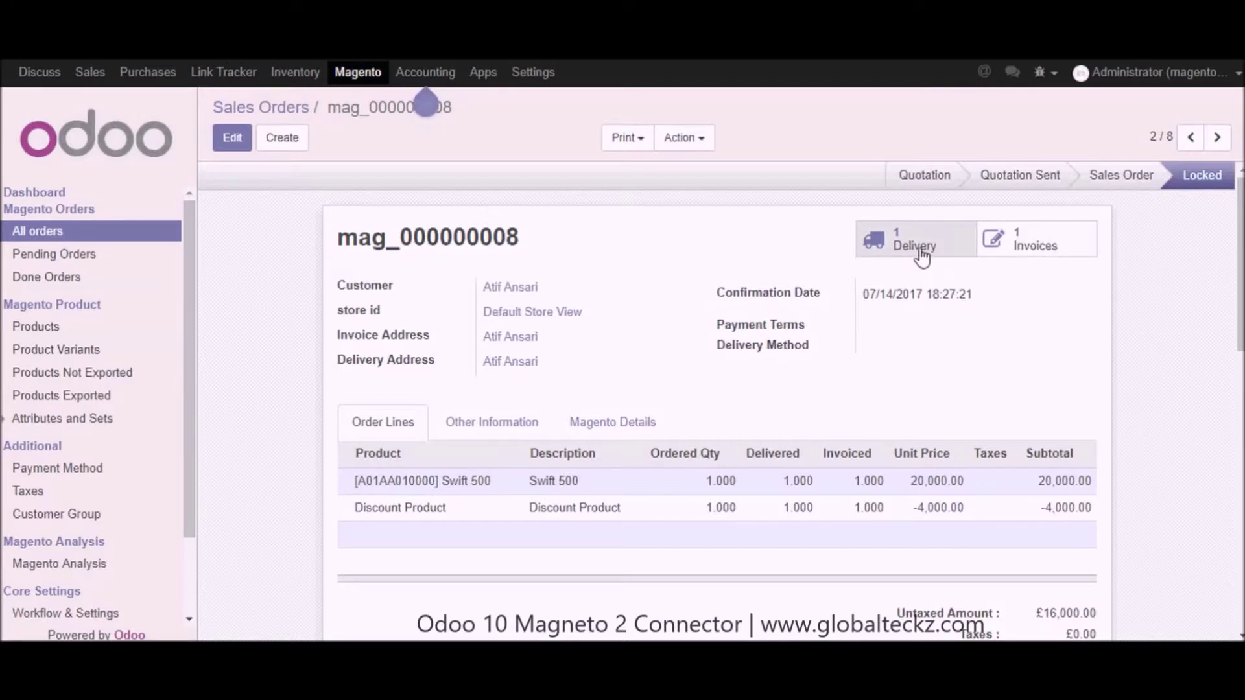
Open the order's invoice and check its lines, totals and payment entry
left_click(1027, 253)
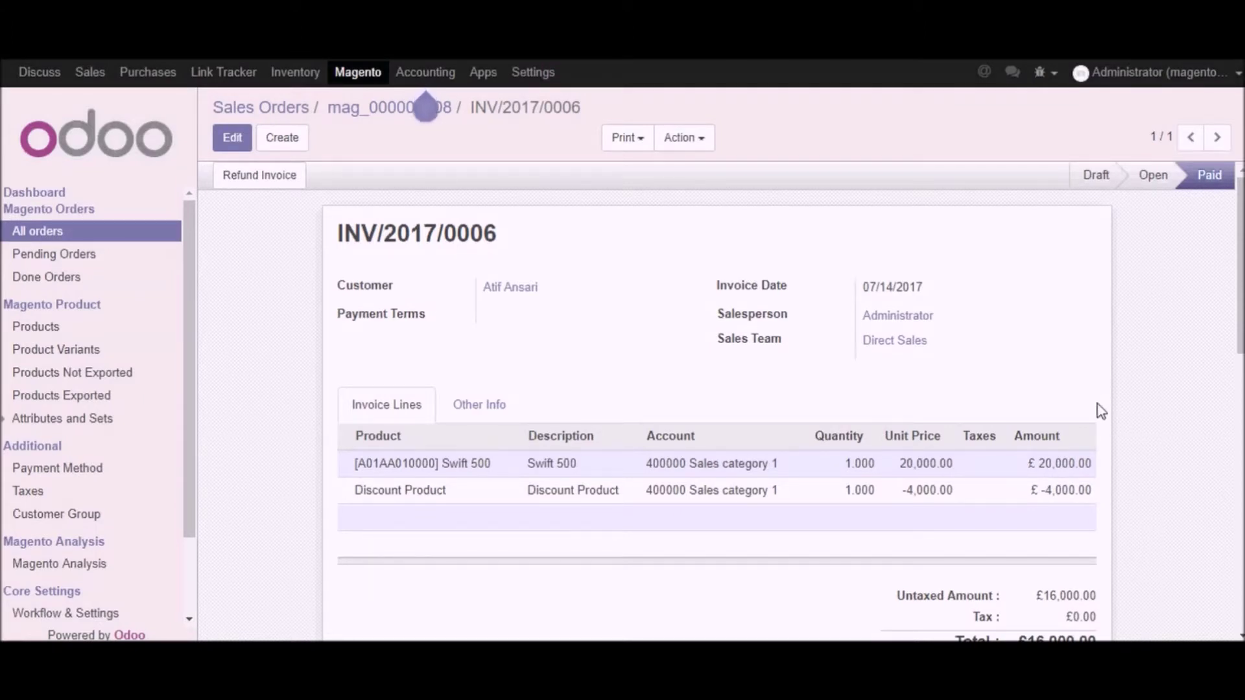
scroll(1099, 407, "down", 2)
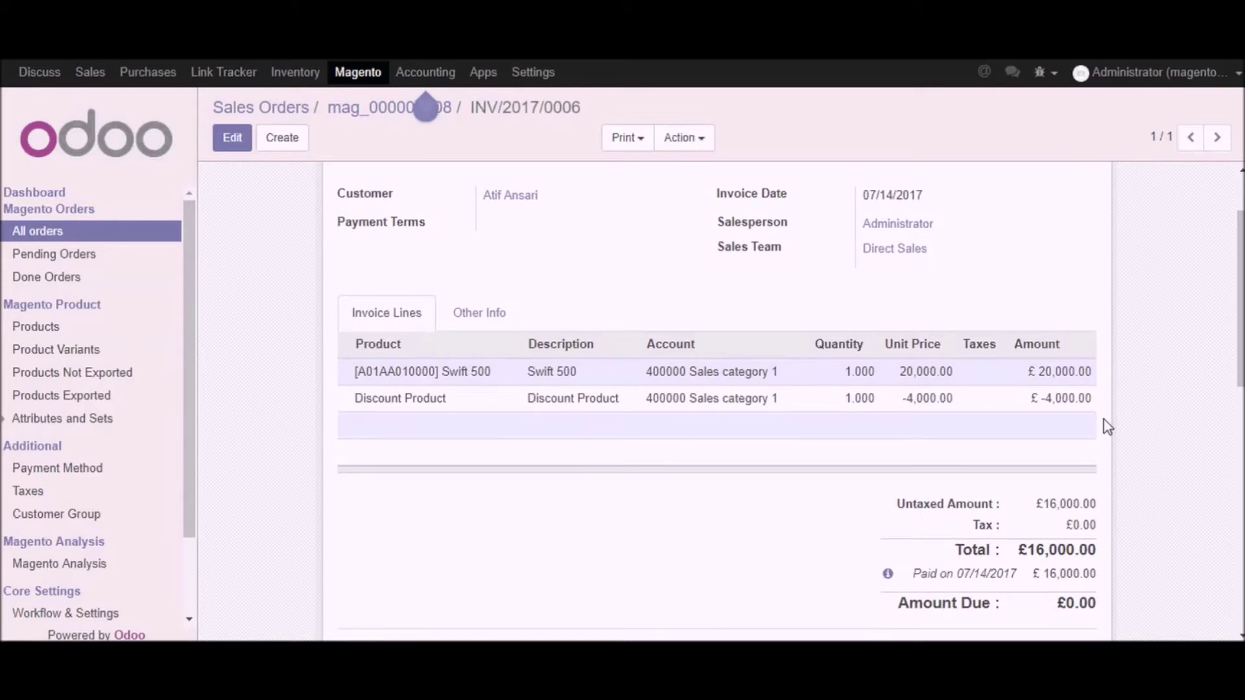
scroll(1108, 428, "up", 2)
scroll(1111, 428, "down", 4)
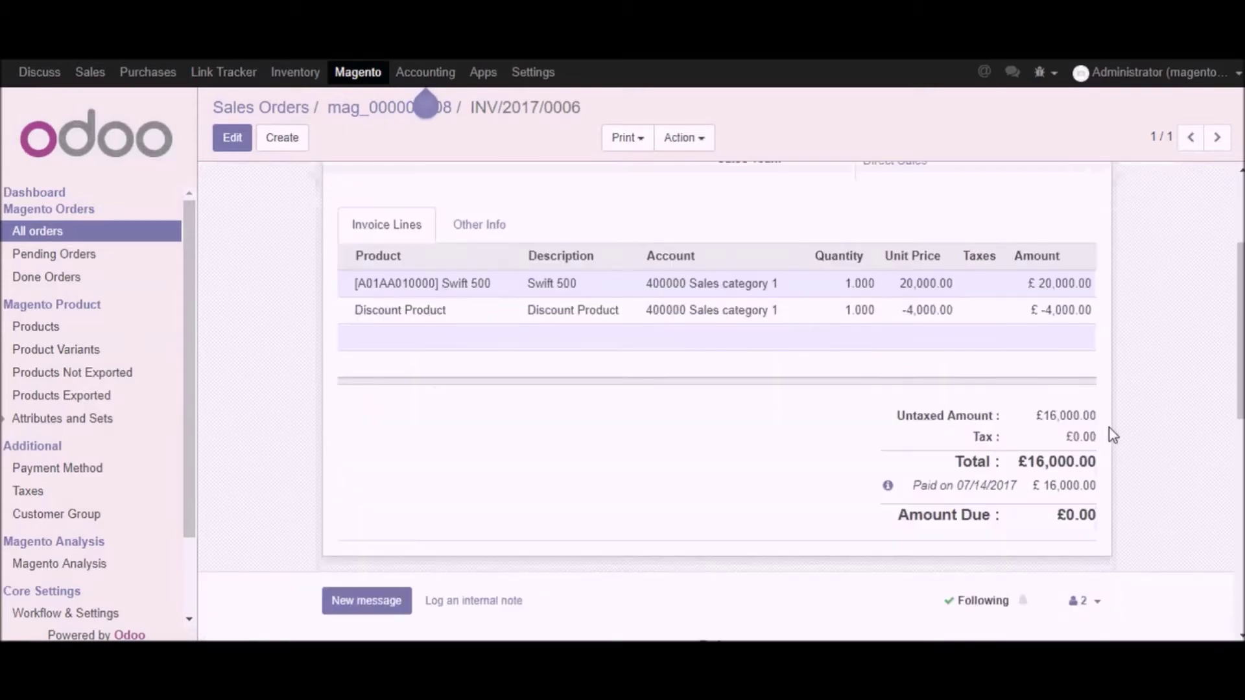
triple_click(912, 483)
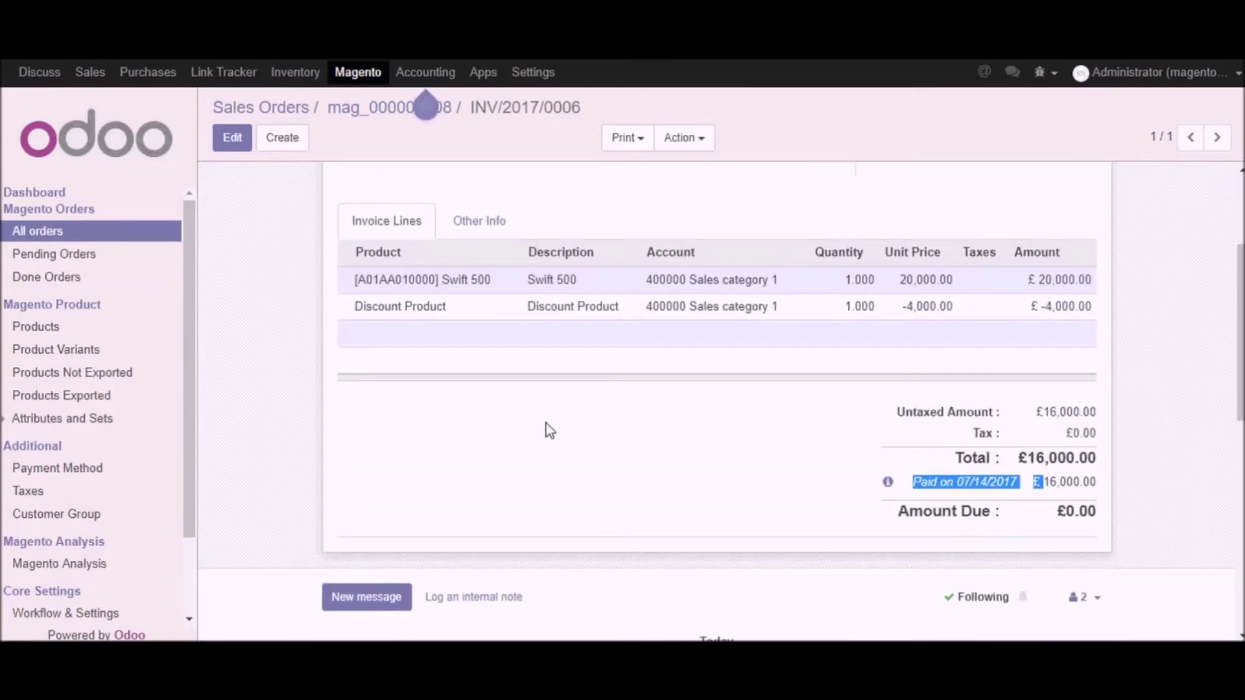
scroll(618, 435, "up", 3)
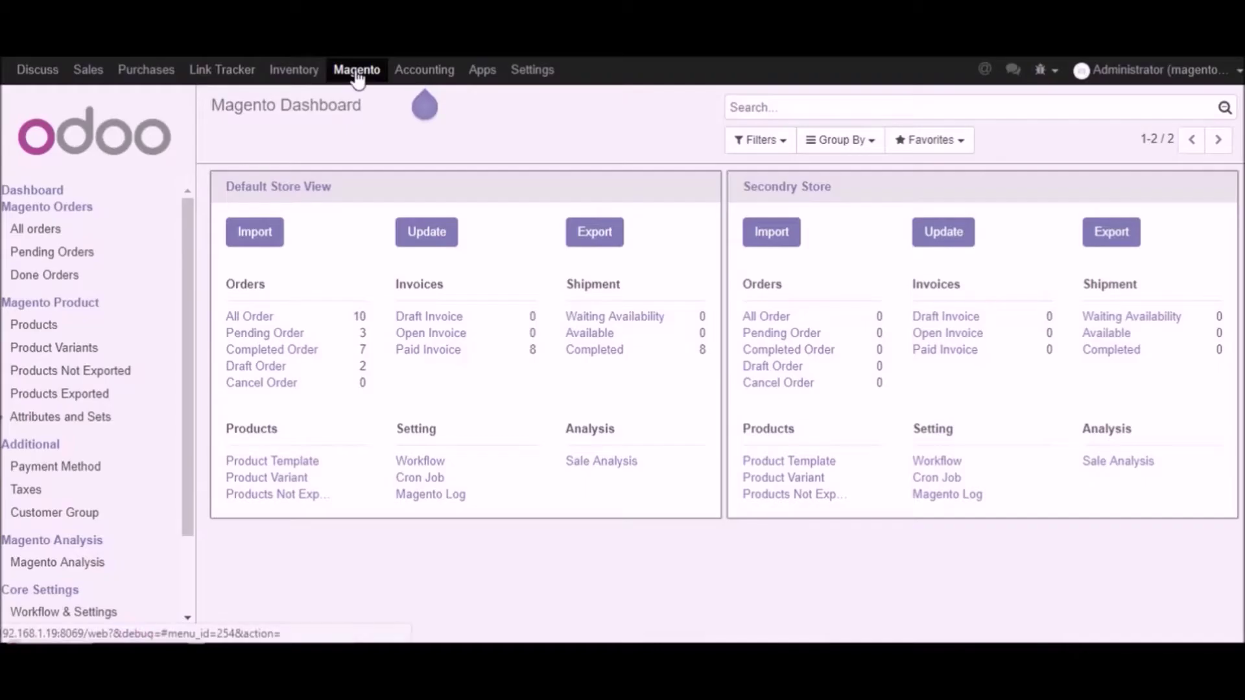
Open the Globalteckz Instance from the Magento dashboard and show its product synchronisation actions
scroll(171, 353, "down", 3)
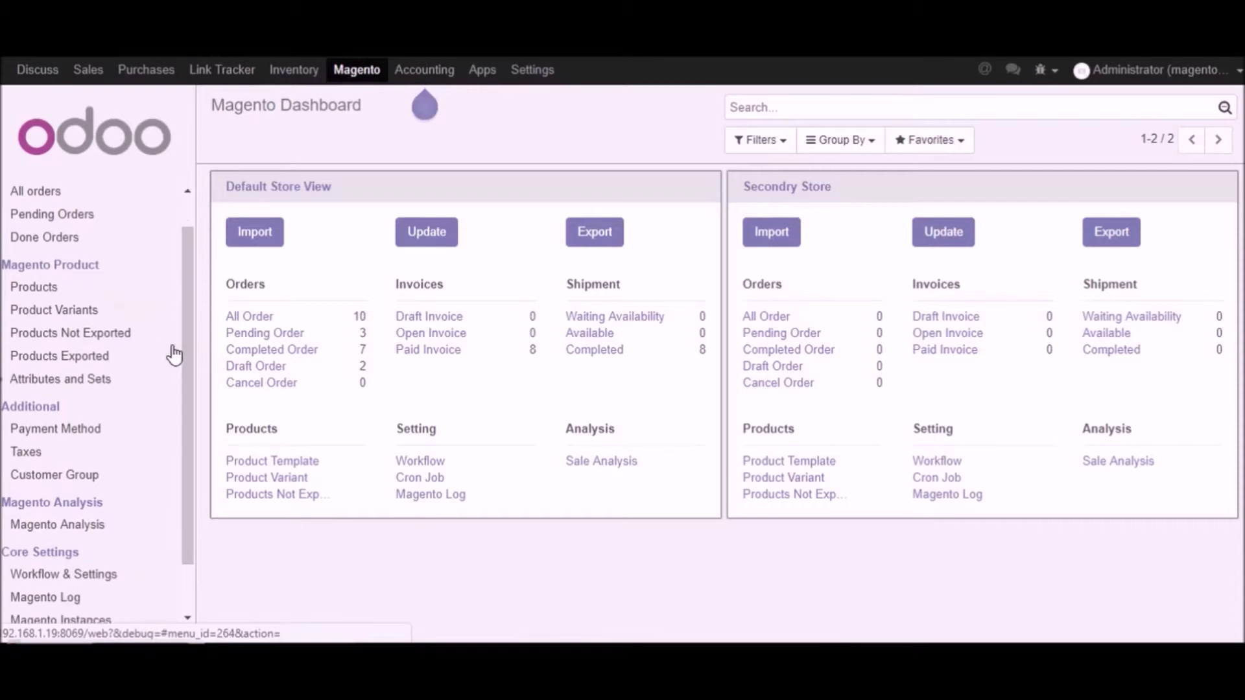
left_click(77, 568)
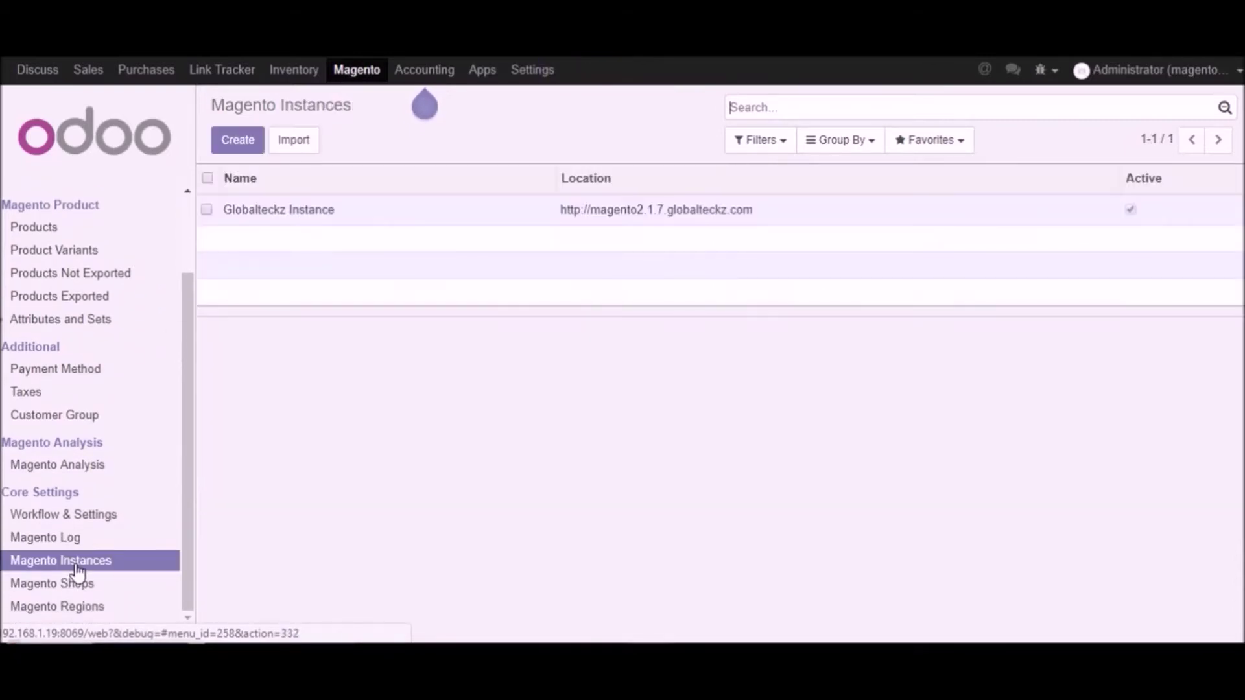
left_click(300, 214)
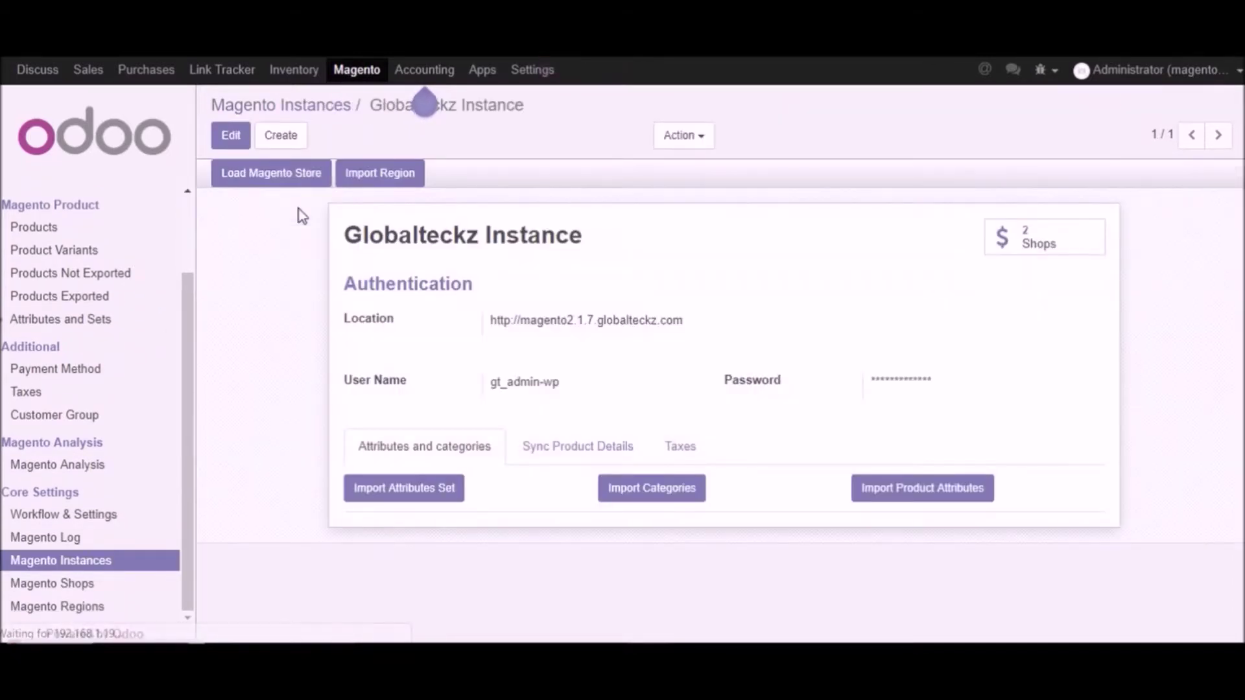
left_click(578, 446)
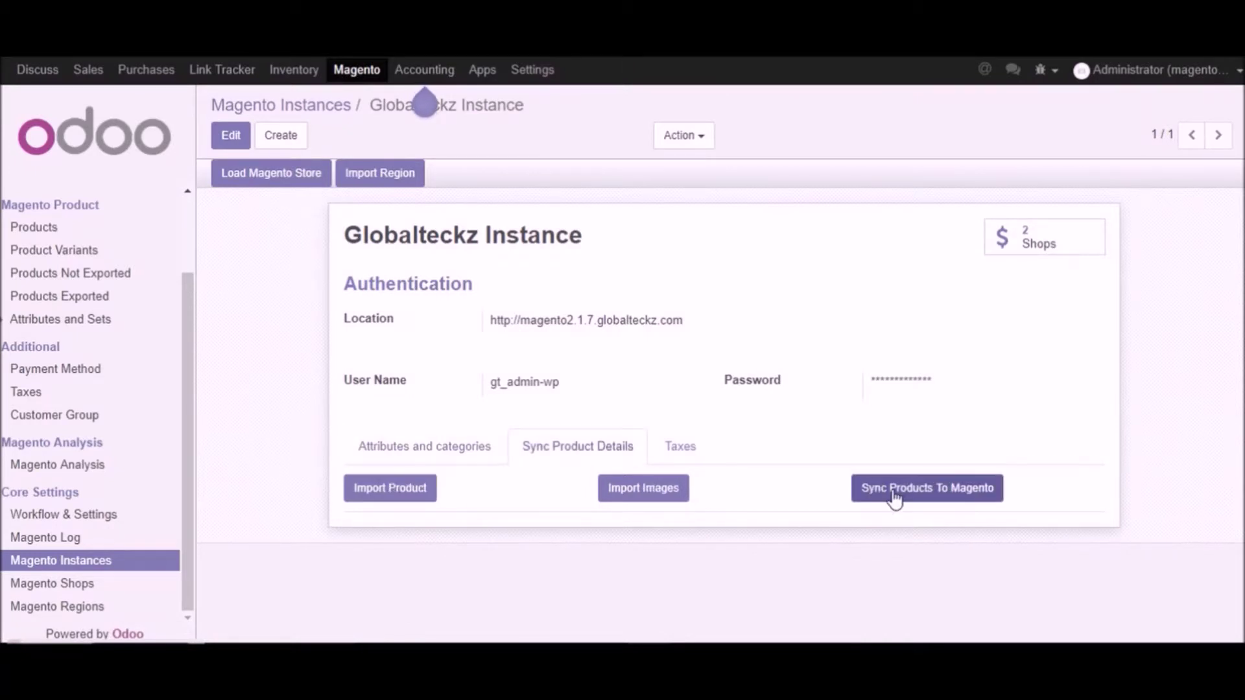
List the Magento products and search the sellable ones for "MT 14"
left_click(35, 230)
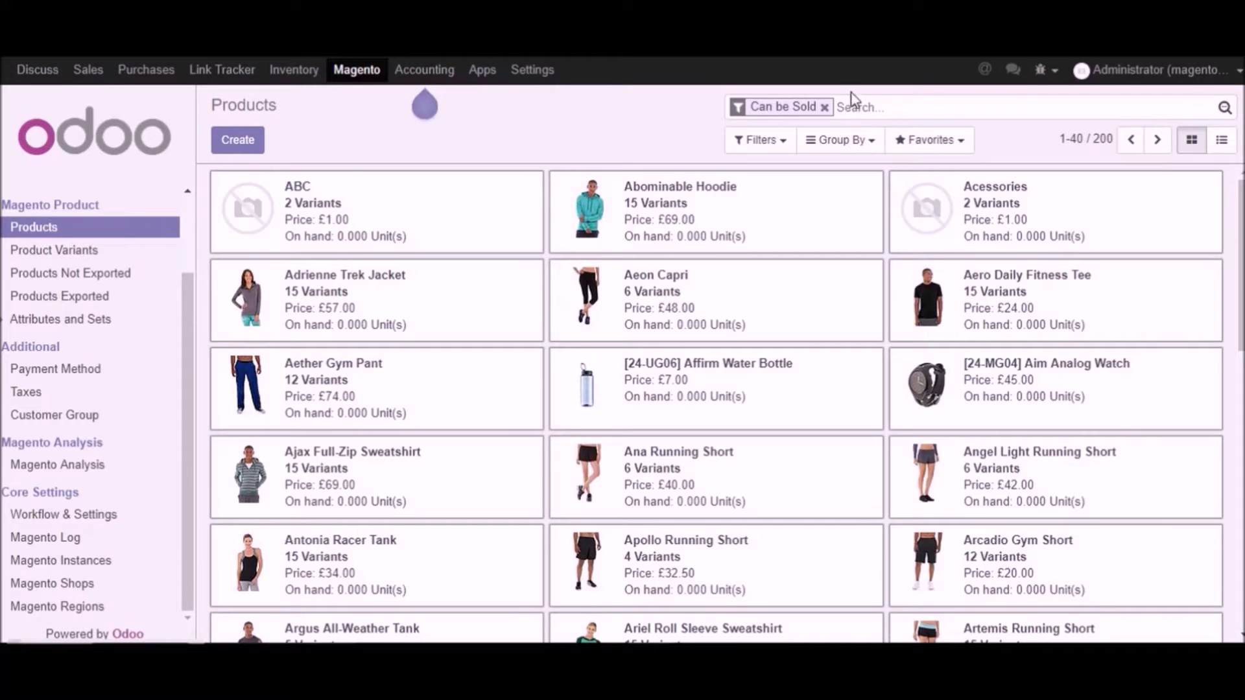
left_click(845, 124)
type("M")
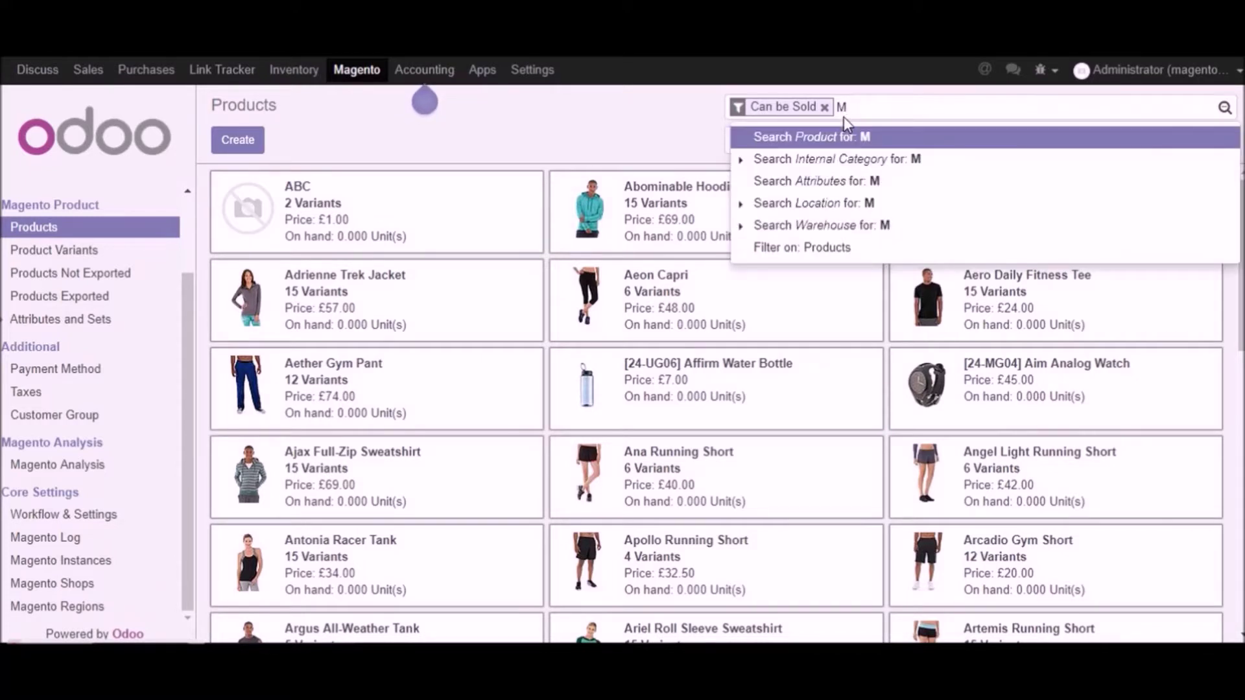
type("T")
key("BackSpace")
key("BackSpace")
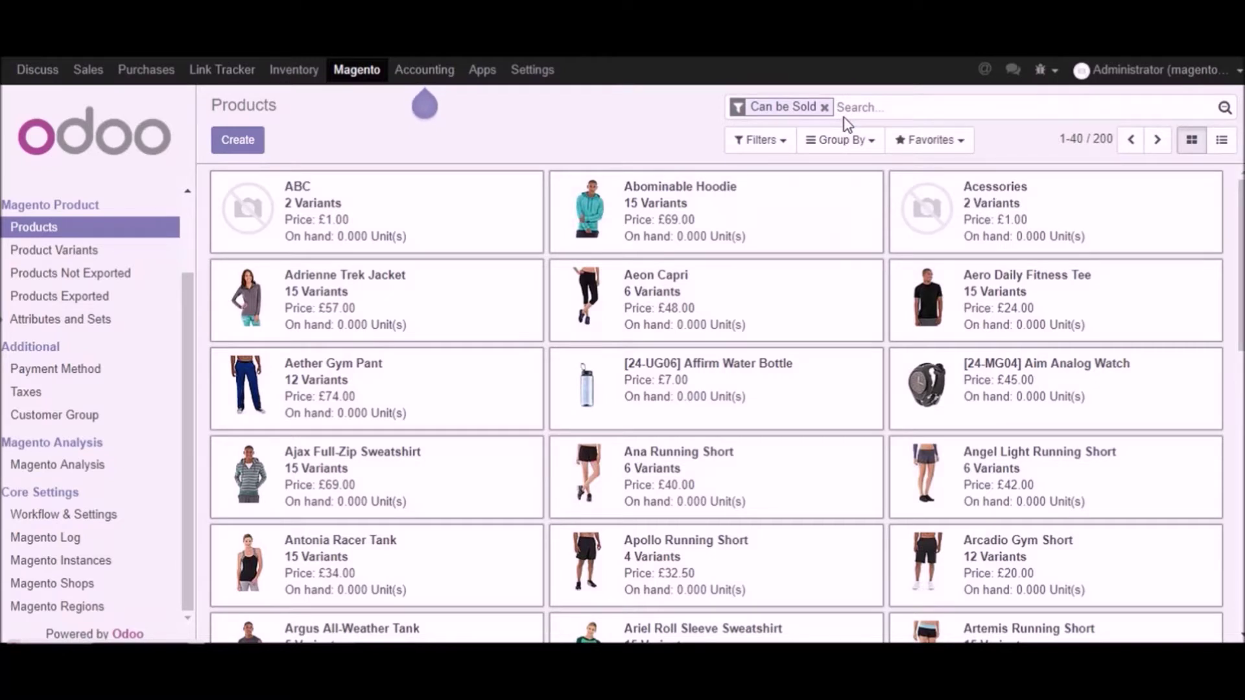
type("MT")
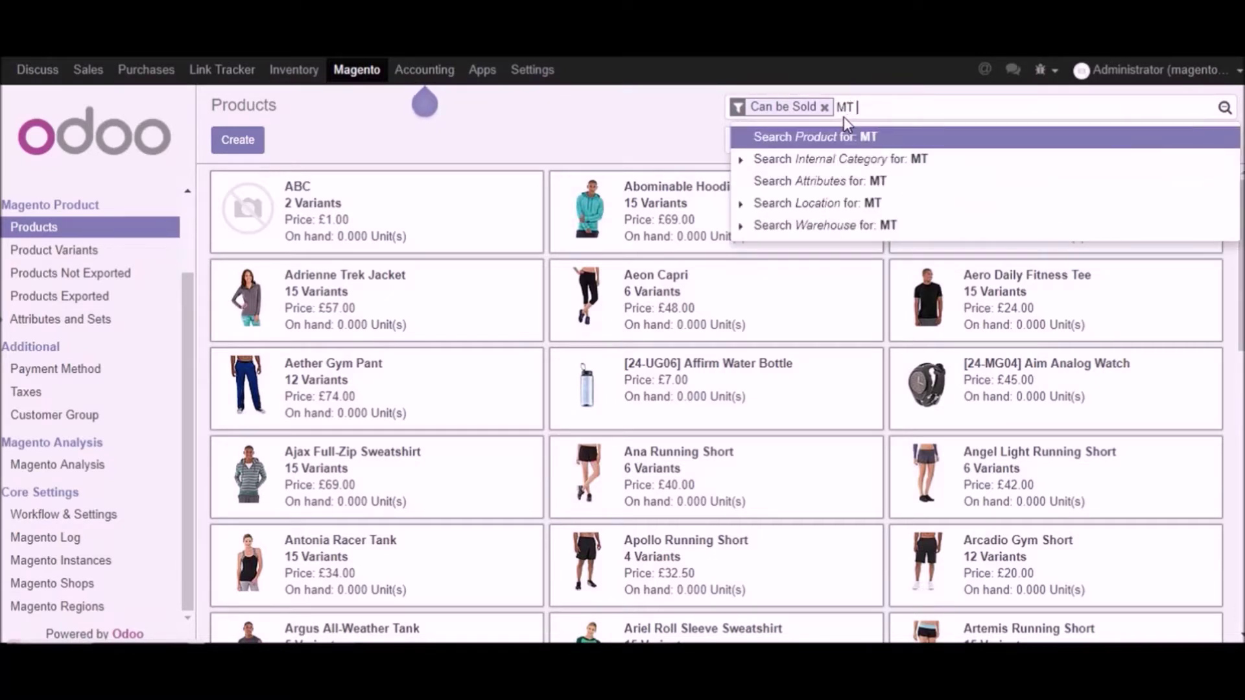
type(" 14")
key("Return")
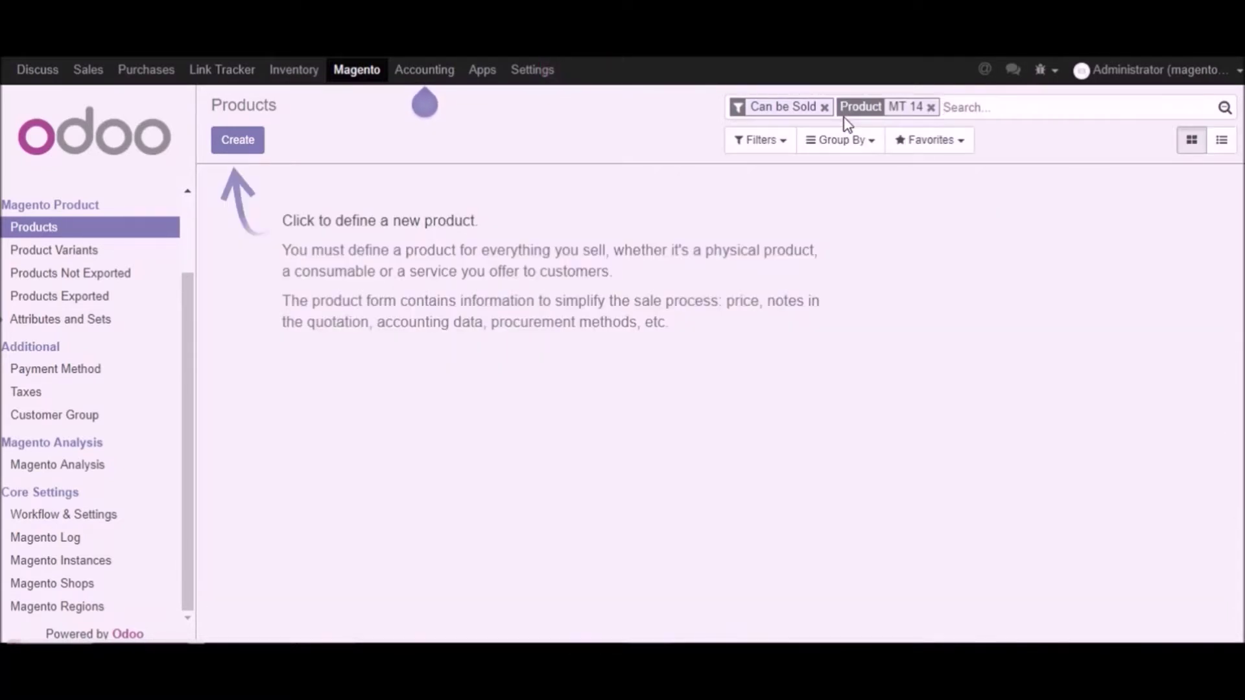
Remove all search filters, search the products for "MT14" and open the T shirt product
double_click(914, 108)
key("BackSpace")
key("BackSpace")
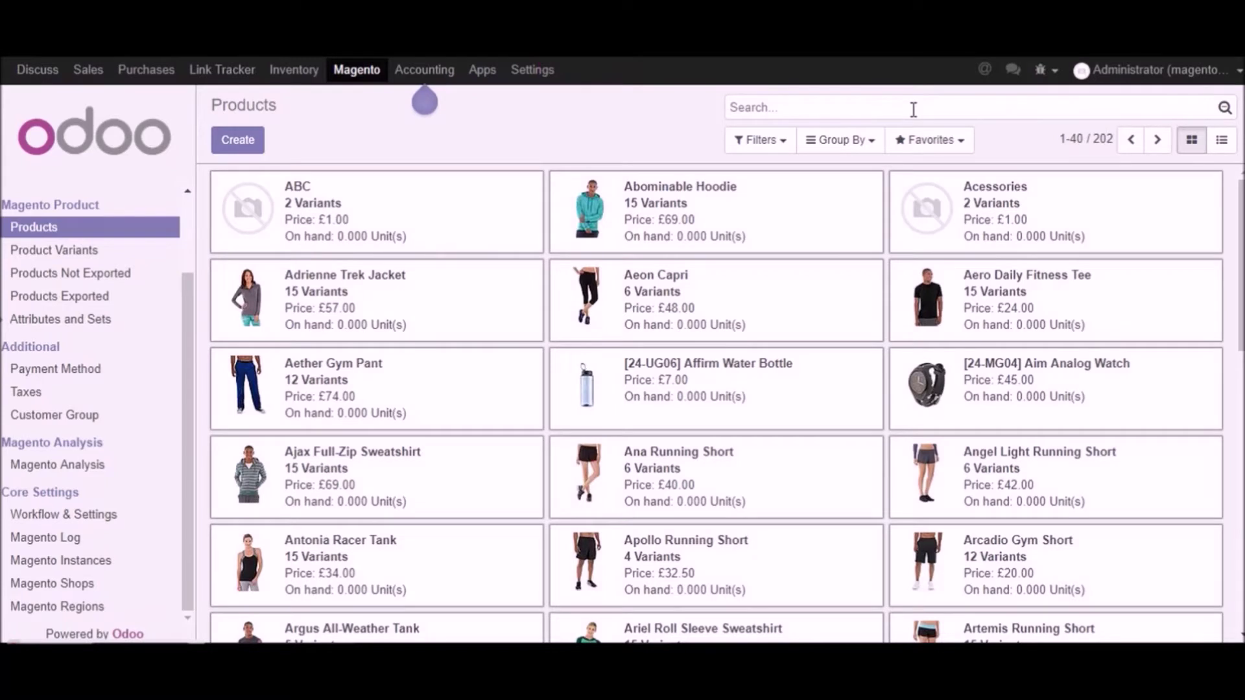
type("MT")
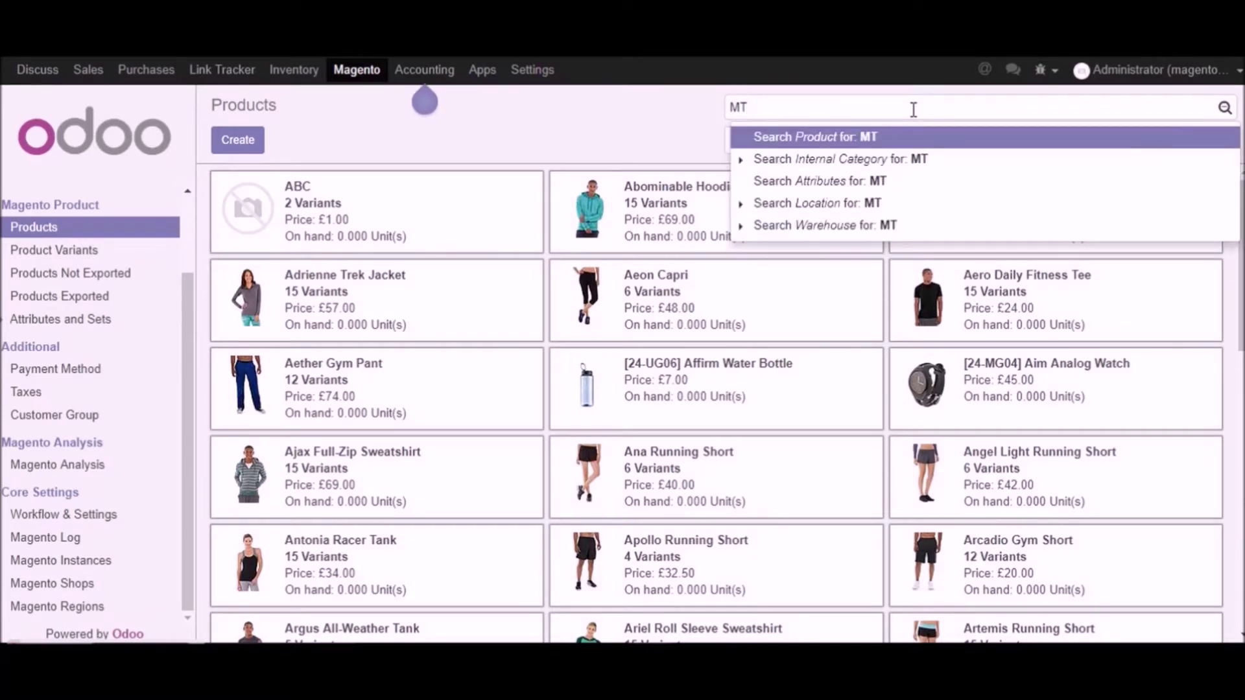
type("14")
key("Return")
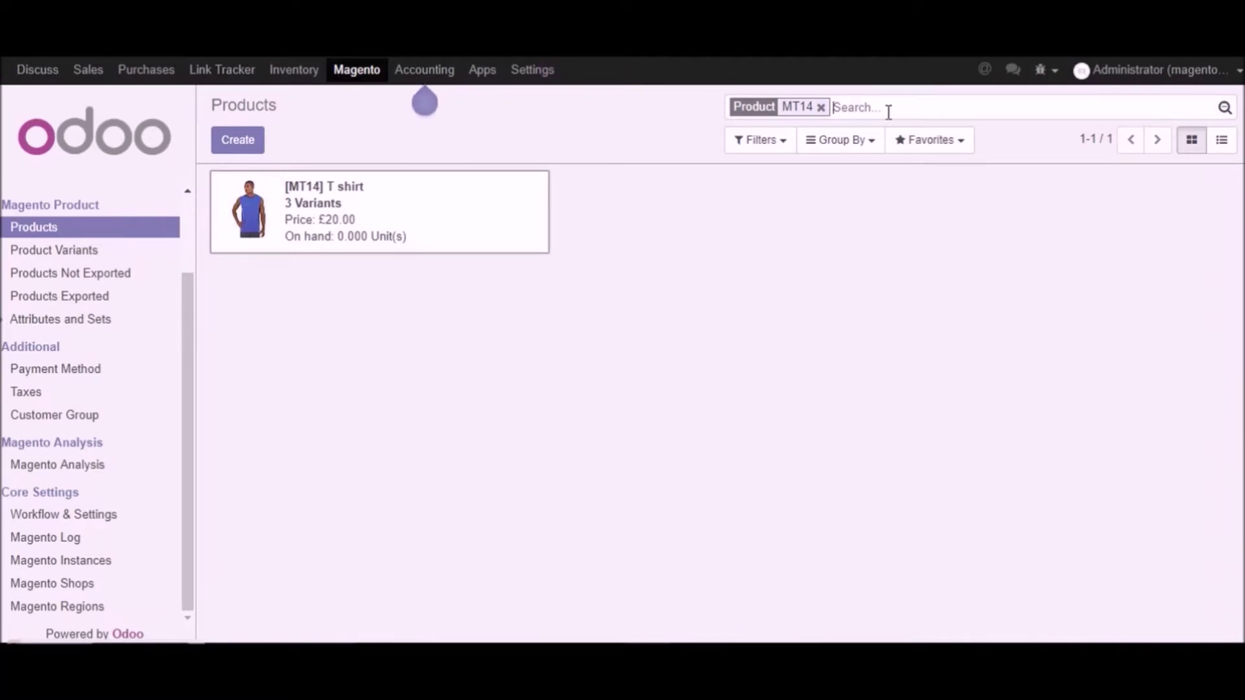
left_click(307, 202)
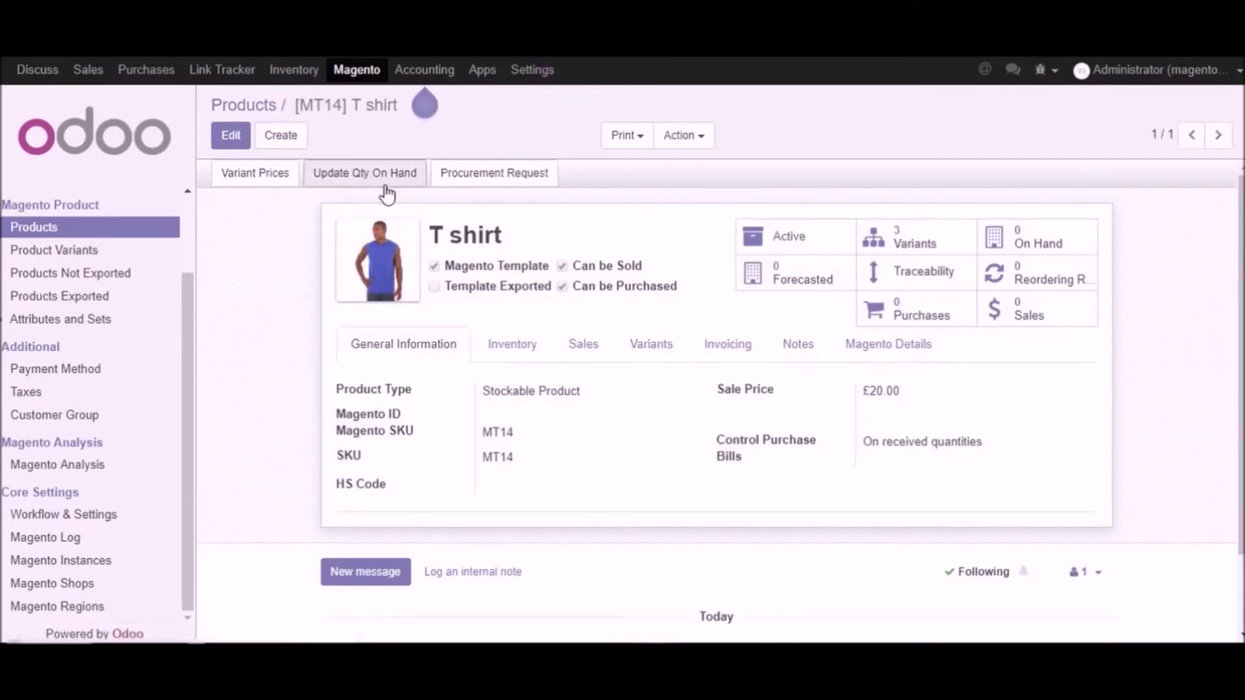
Put the T shirt product in edit mode and examine its name, Magento template flags, Magento ID and product type
left_click(231, 135)
left_click_drag(507, 254, 427, 257)
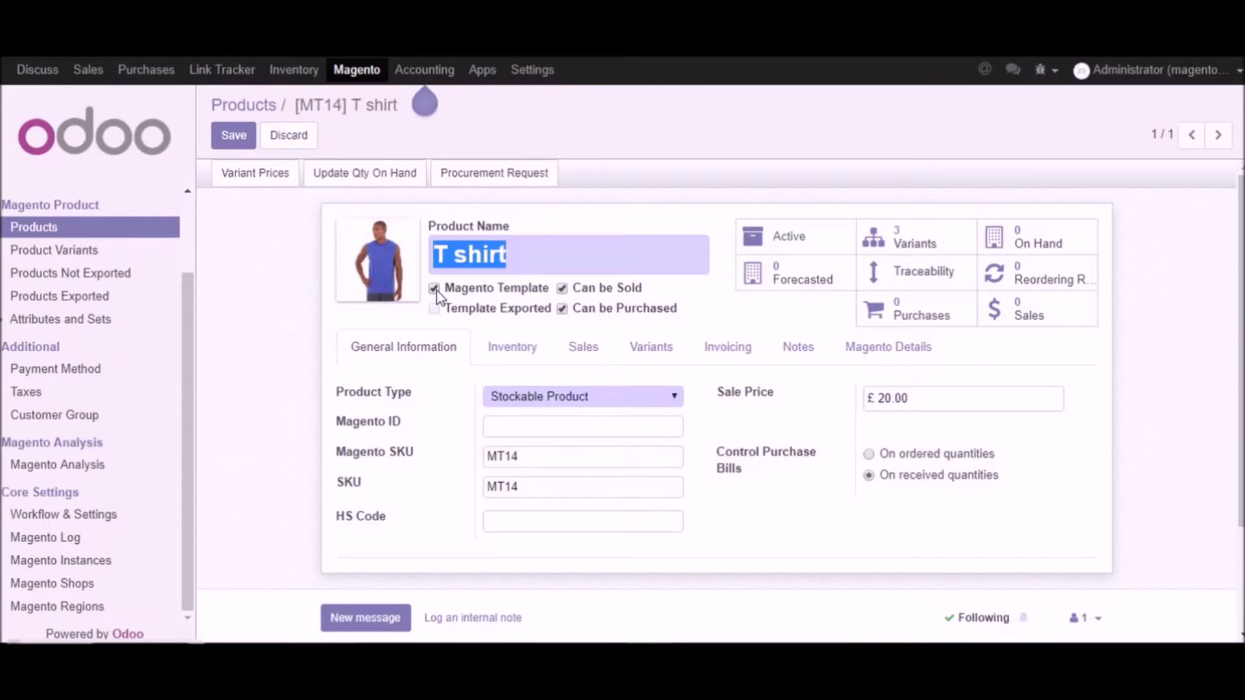
mouse_move(462, 318)
left_click(419, 311)
left_click_drag(419, 310, 529, 317)
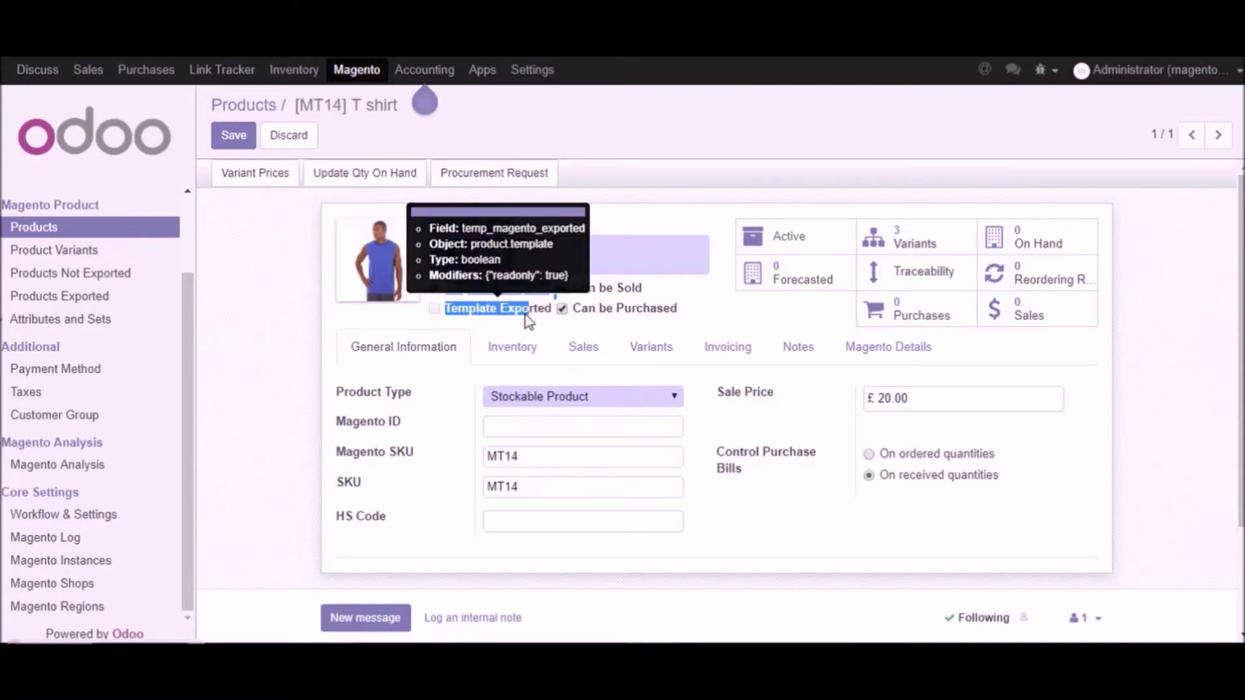
left_click(529, 320)
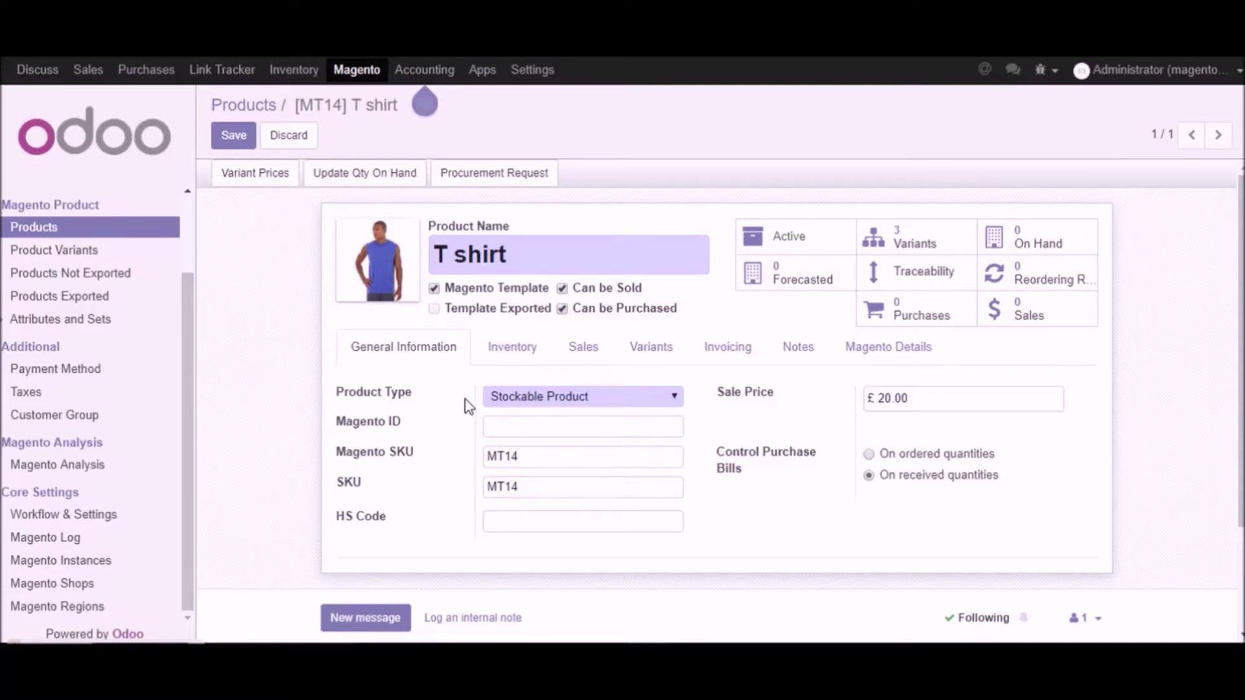
left_click(513, 430)
left_click_drag(337, 424, 405, 422)
left_click(414, 423)
left_click(563, 397)
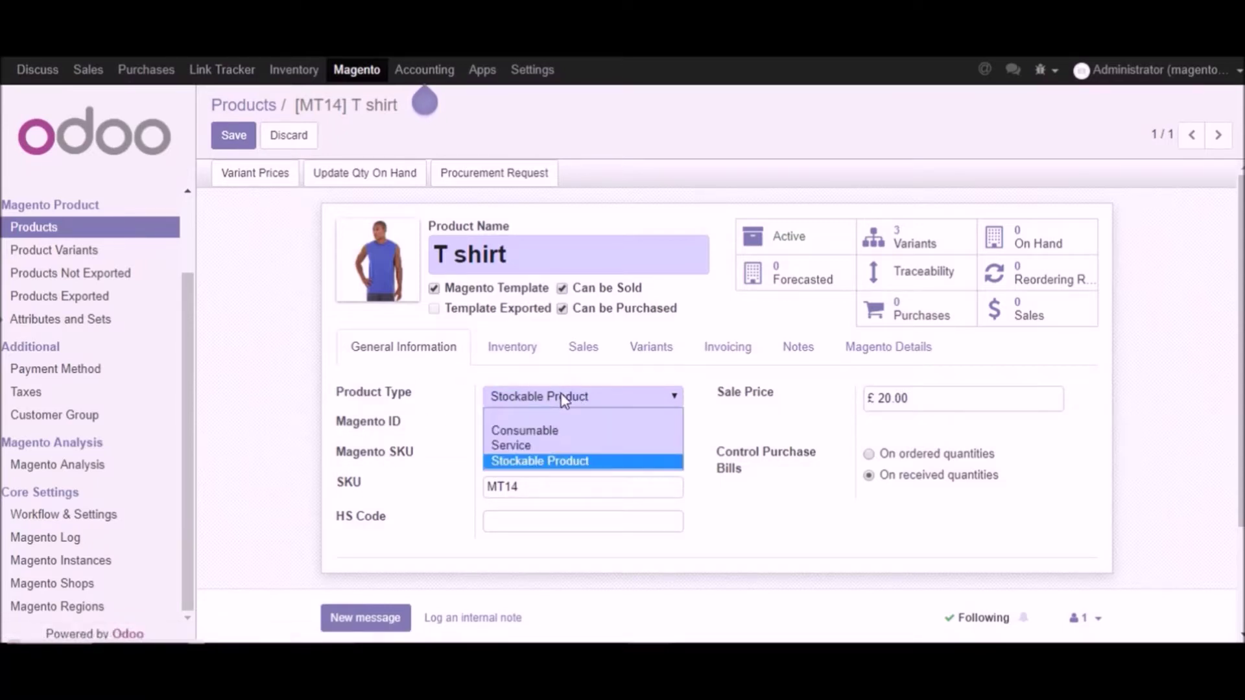
left_click(563, 397)
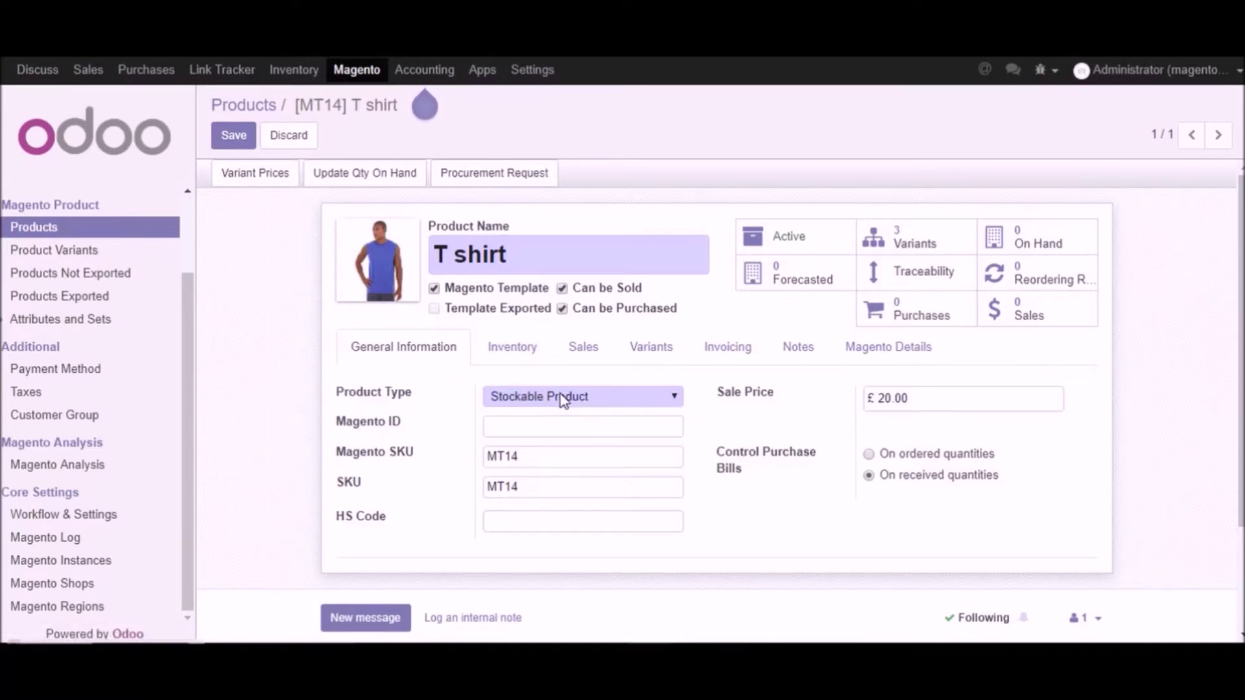
Review the T shirt's inventory, sales, variants, invoicing and notes settings, ending on its Magento details
left_click(506, 354)
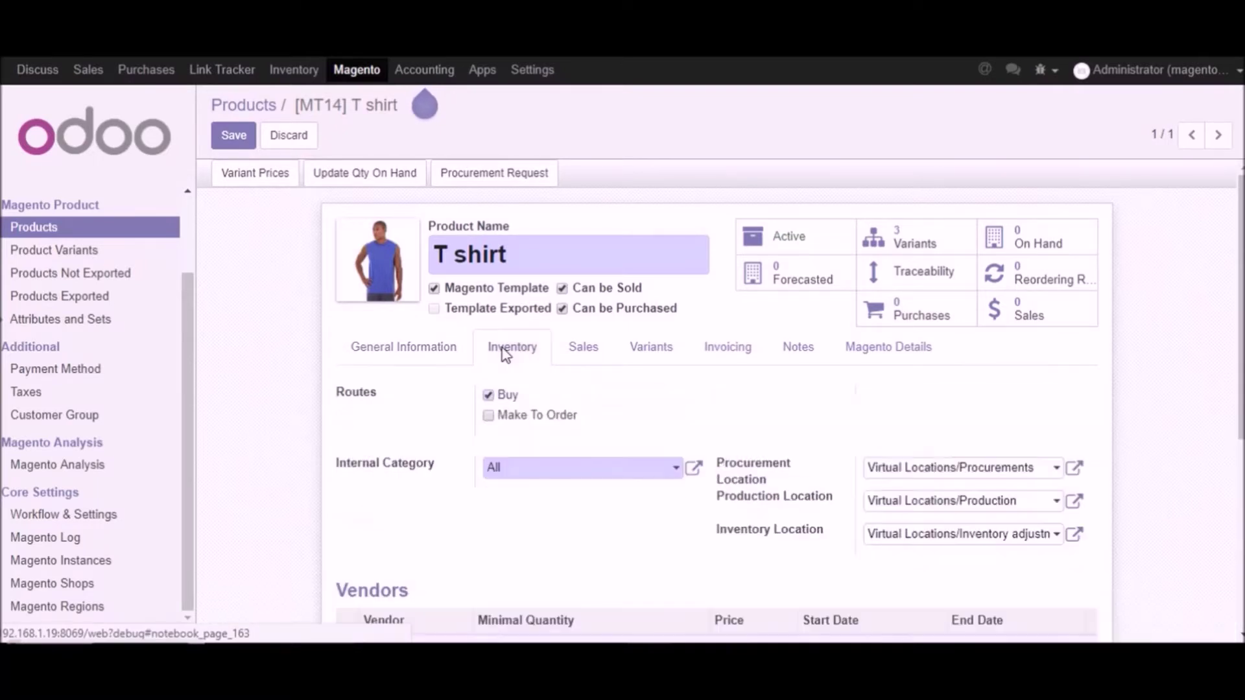
left_click(573, 360)
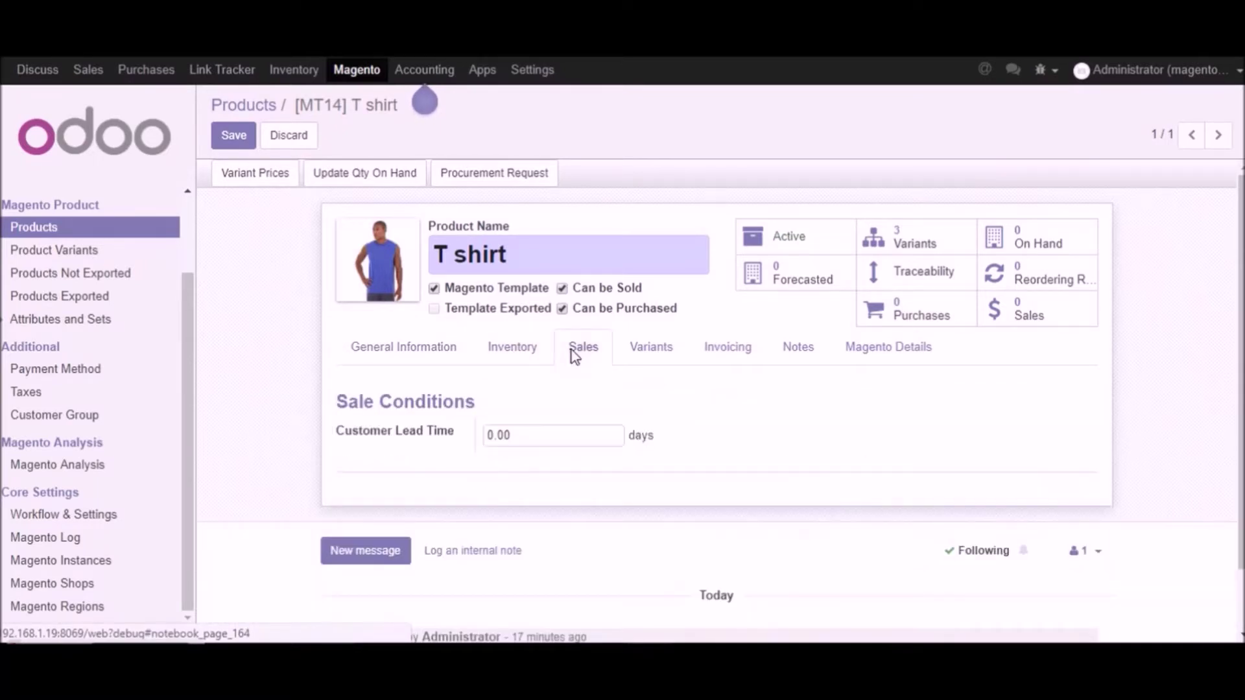
left_click(649, 353)
left_click(736, 356)
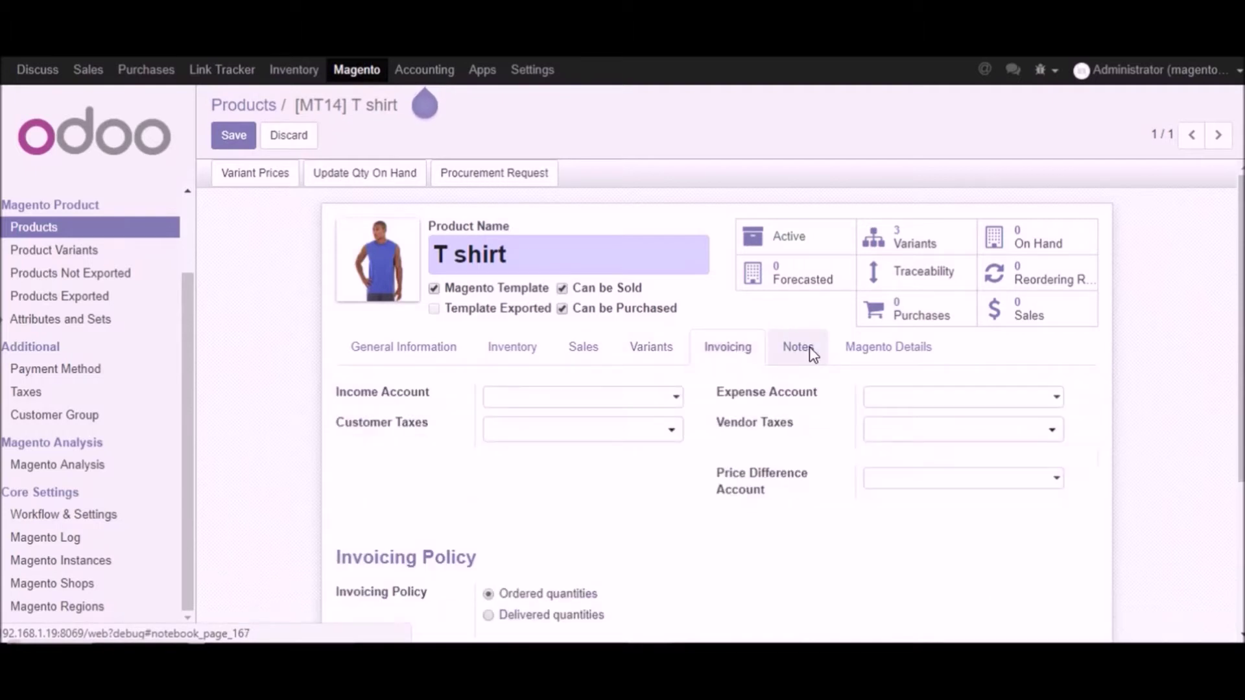
left_click(810, 356)
left_click(869, 355)
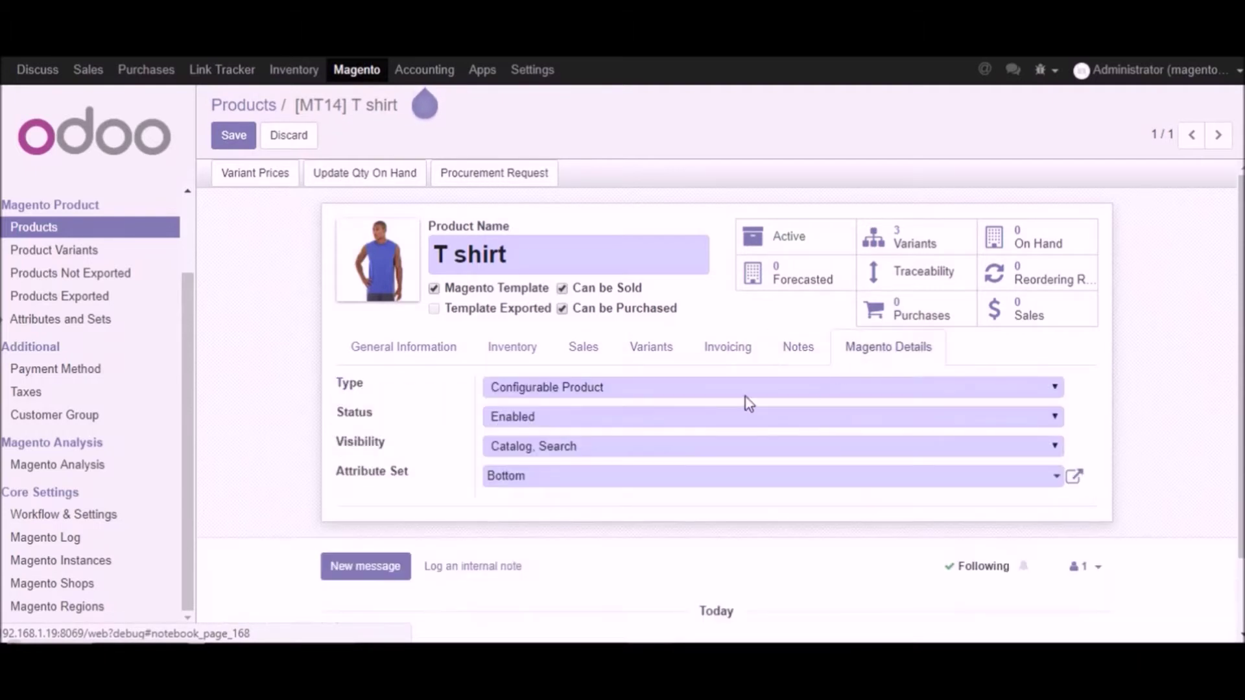
Review the available options for the T shirt's Magento type, status and visibility
left_click(624, 390)
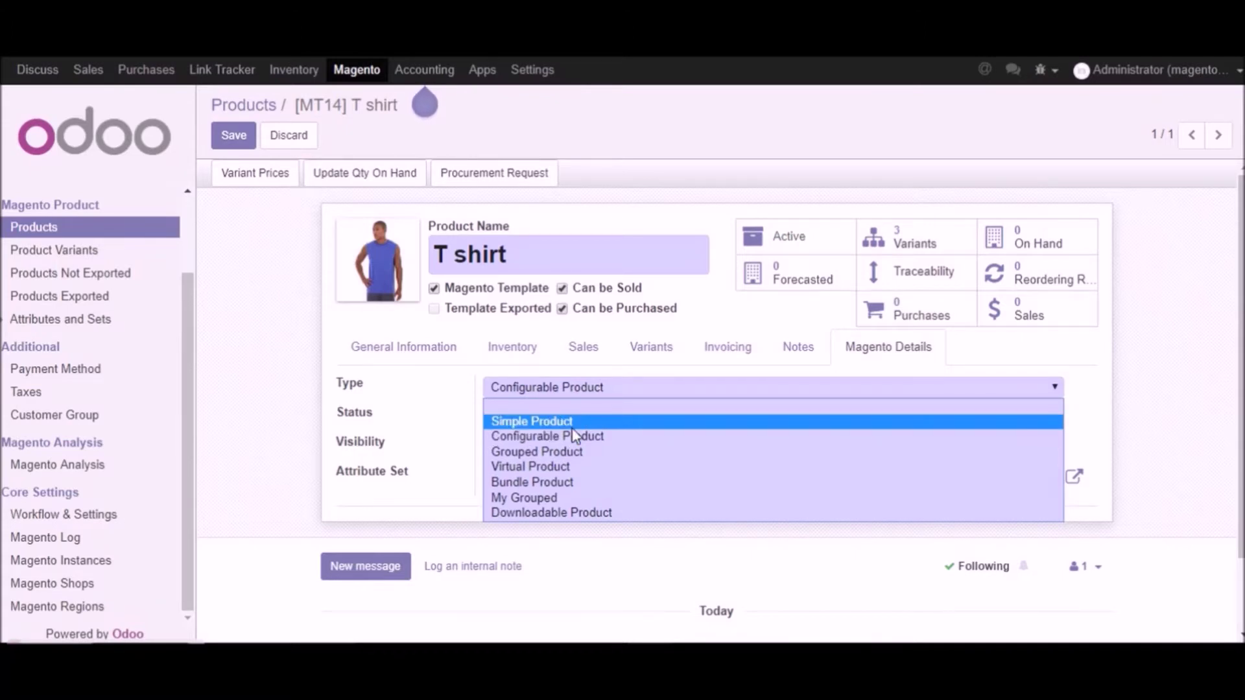
left_click(410, 423)
left_click(572, 419)
left_click(511, 450)
left_click(515, 454)
left_click(514, 454)
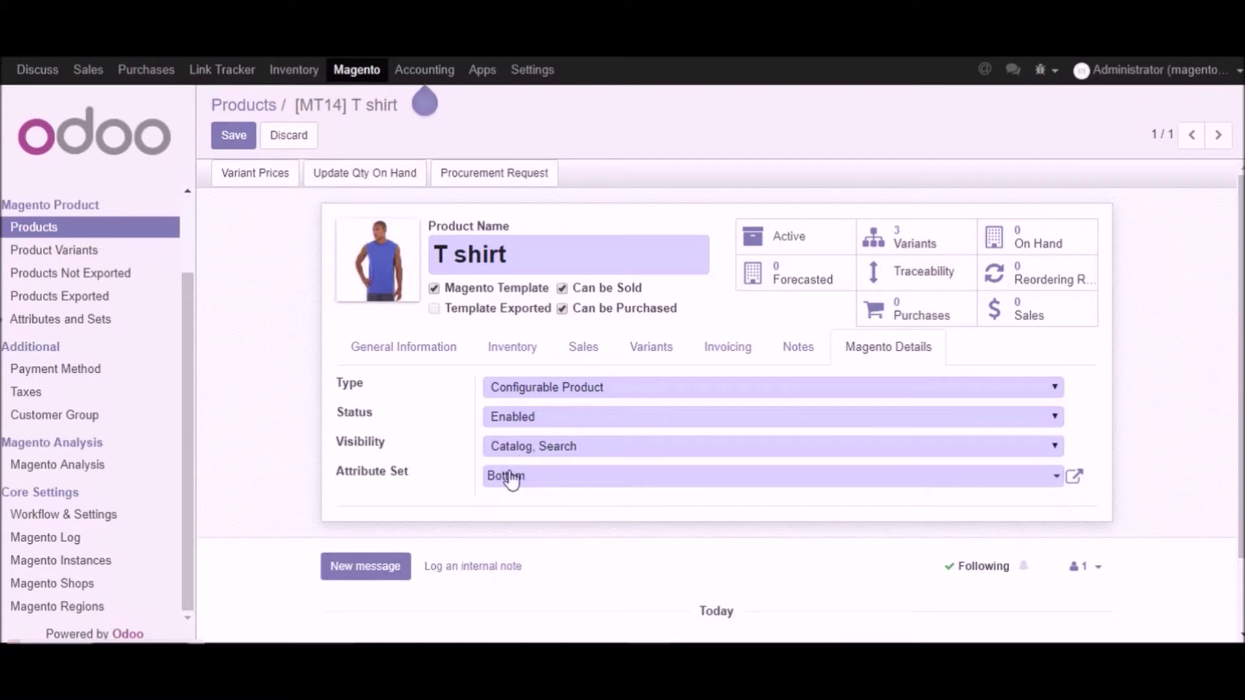
Choose Bottom as the T shirt's attribute set and save the product
left_click(512, 478)
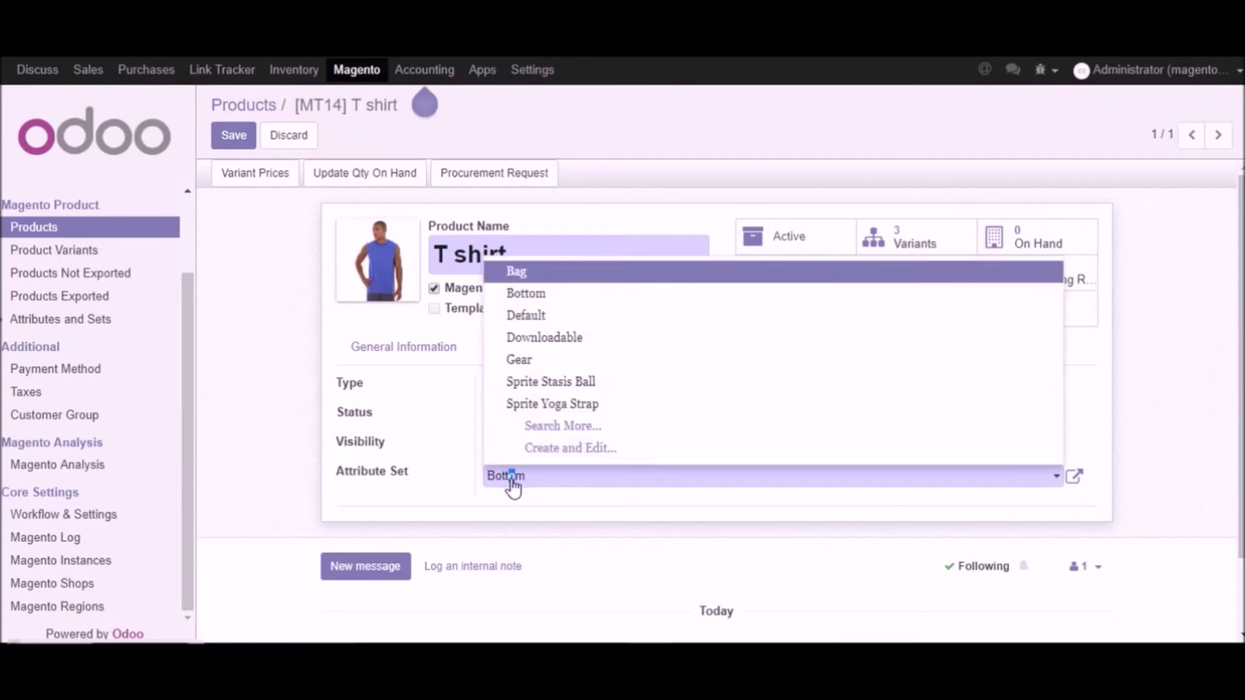
left_click(543, 300)
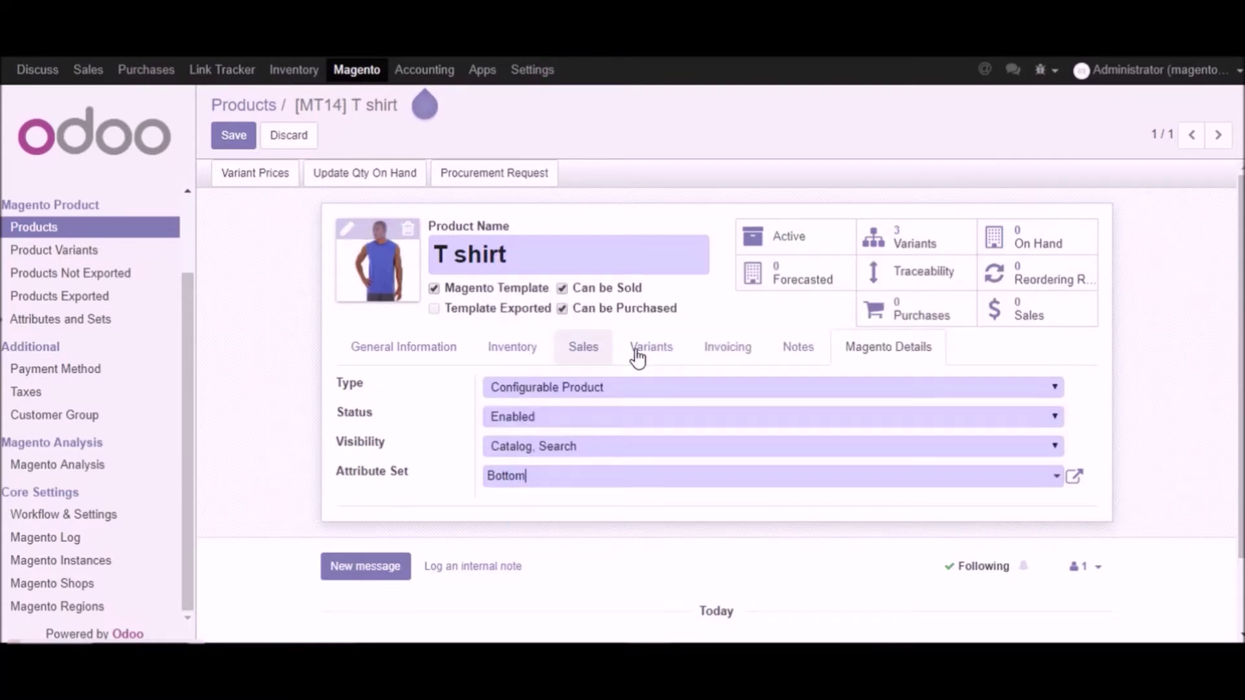
left_click(233, 135)
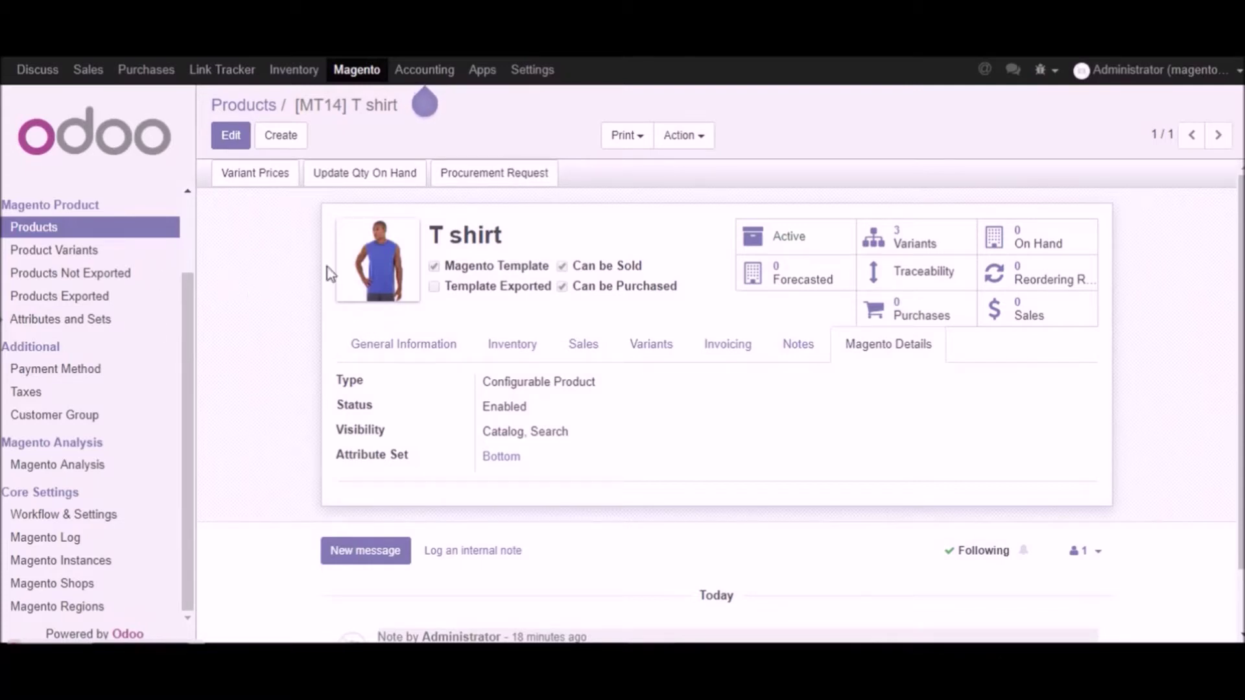
Open the T shirt's variants and examine the MT14-M-Blue variant's attributes, codes, pricing and weights
left_click(924, 241)
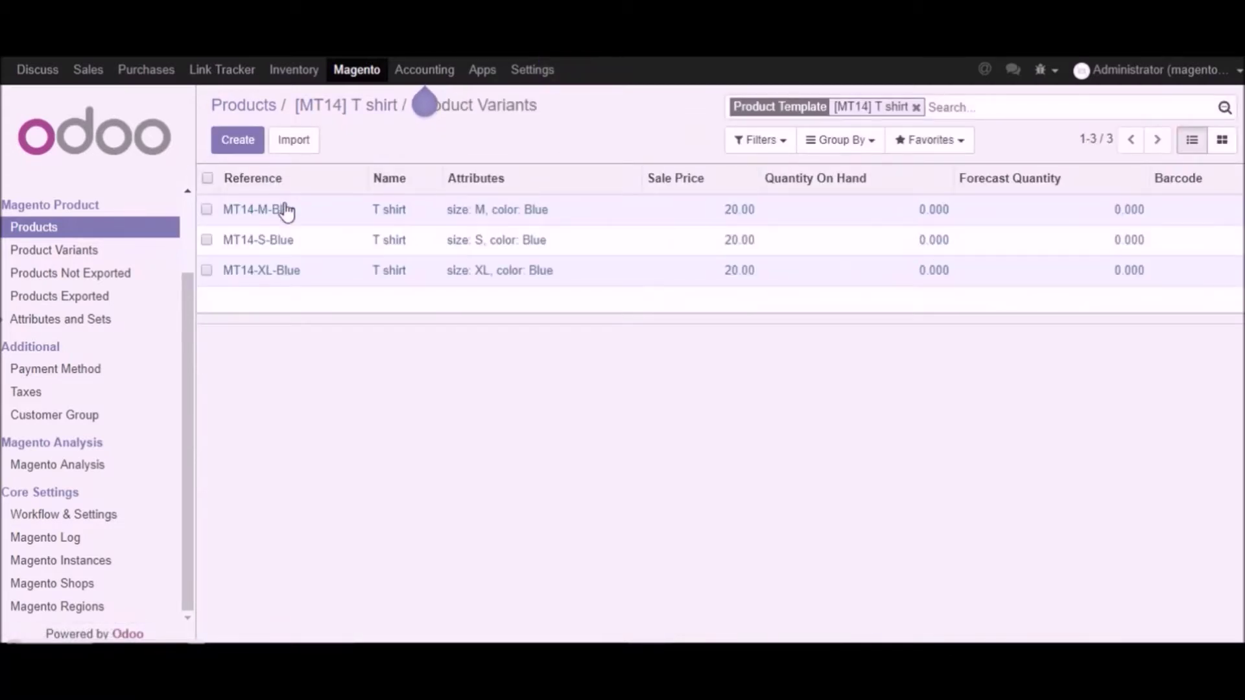
left_click(490, 224)
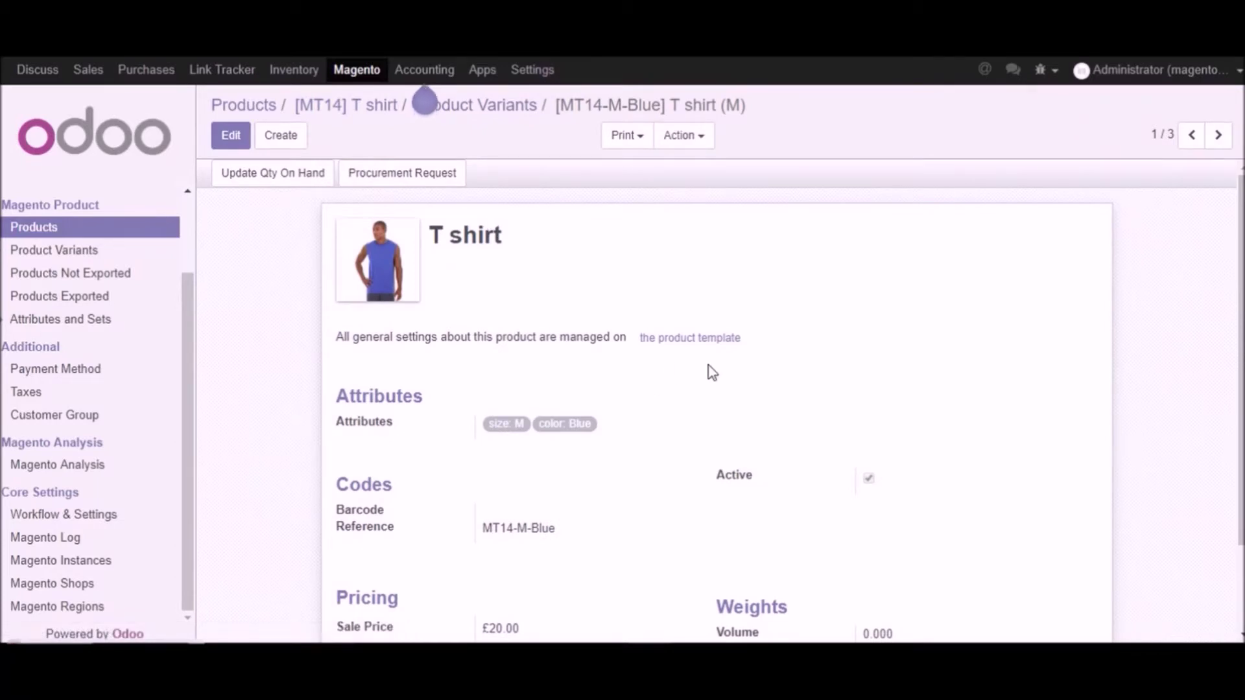
scroll(710, 373, "down", 2)
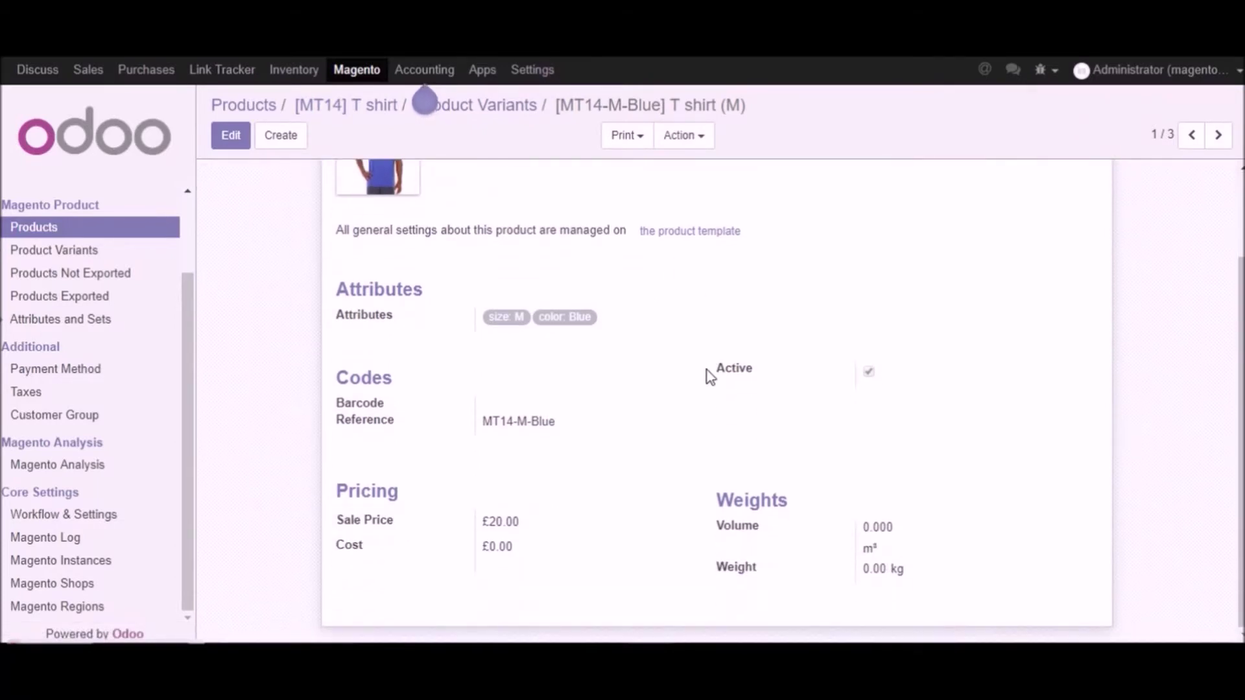
Look through the T shirt's remaining variants, MT14-S-Blue and MT14-XL-Blue
scroll(701, 369, "up", 2)
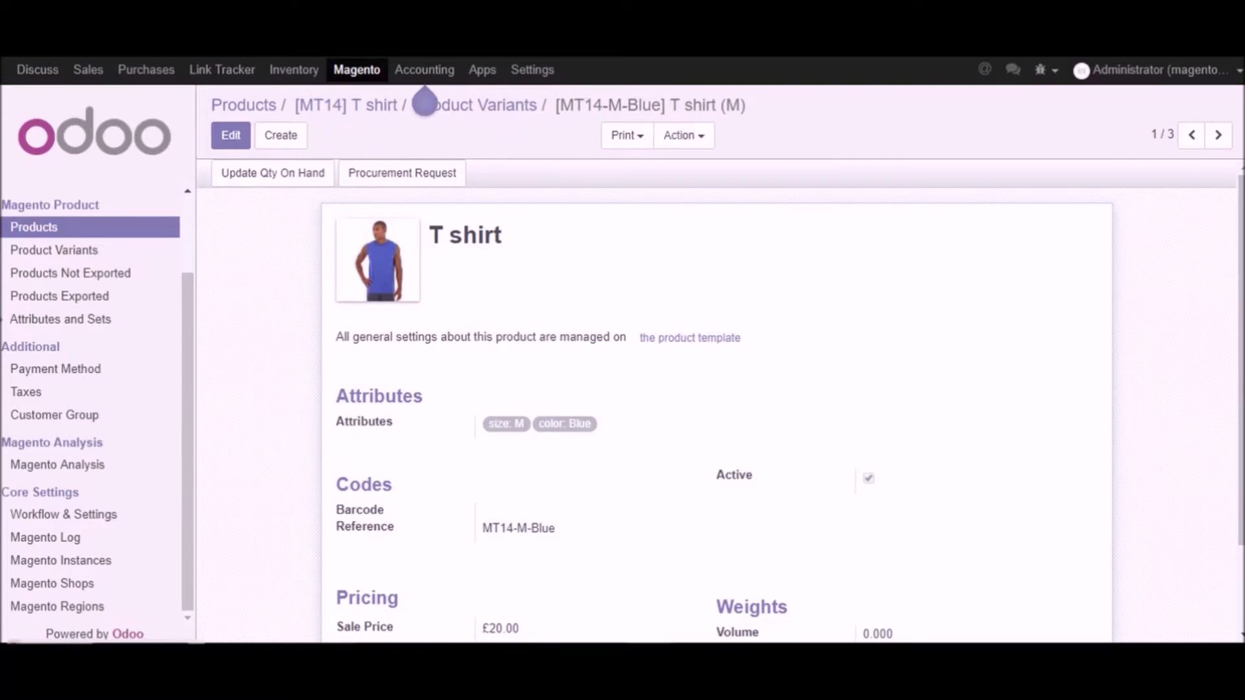
left_click(1218, 142)
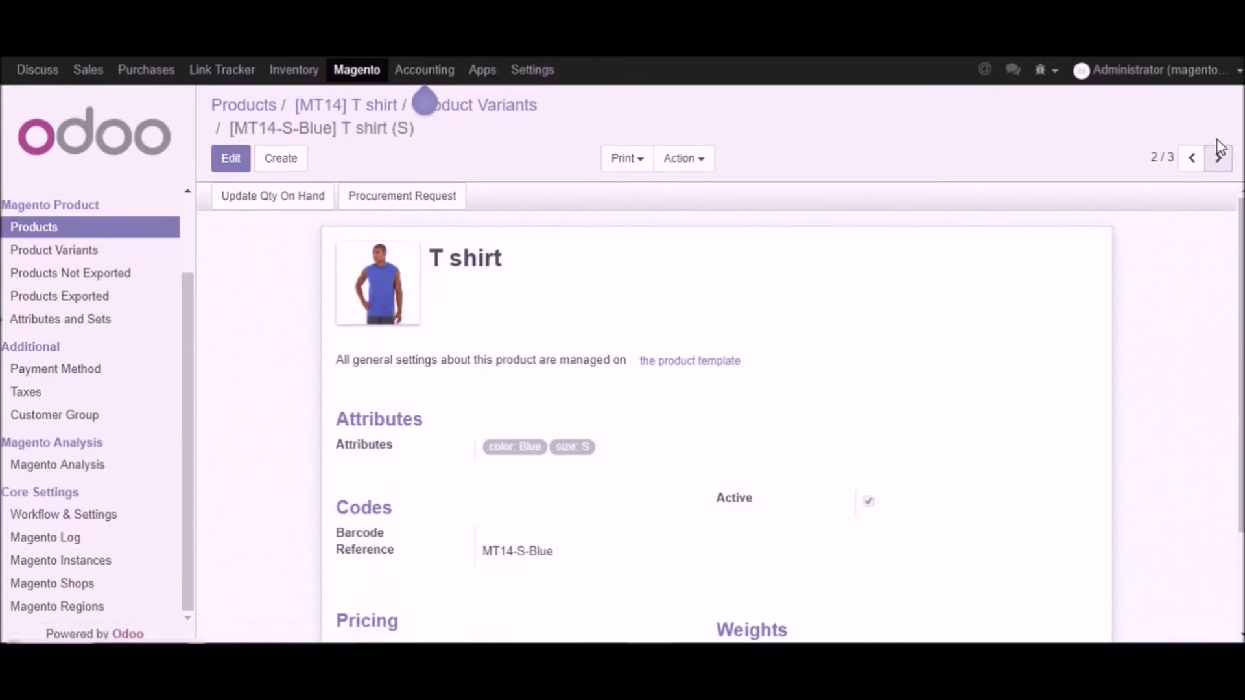
left_click(1219, 157)
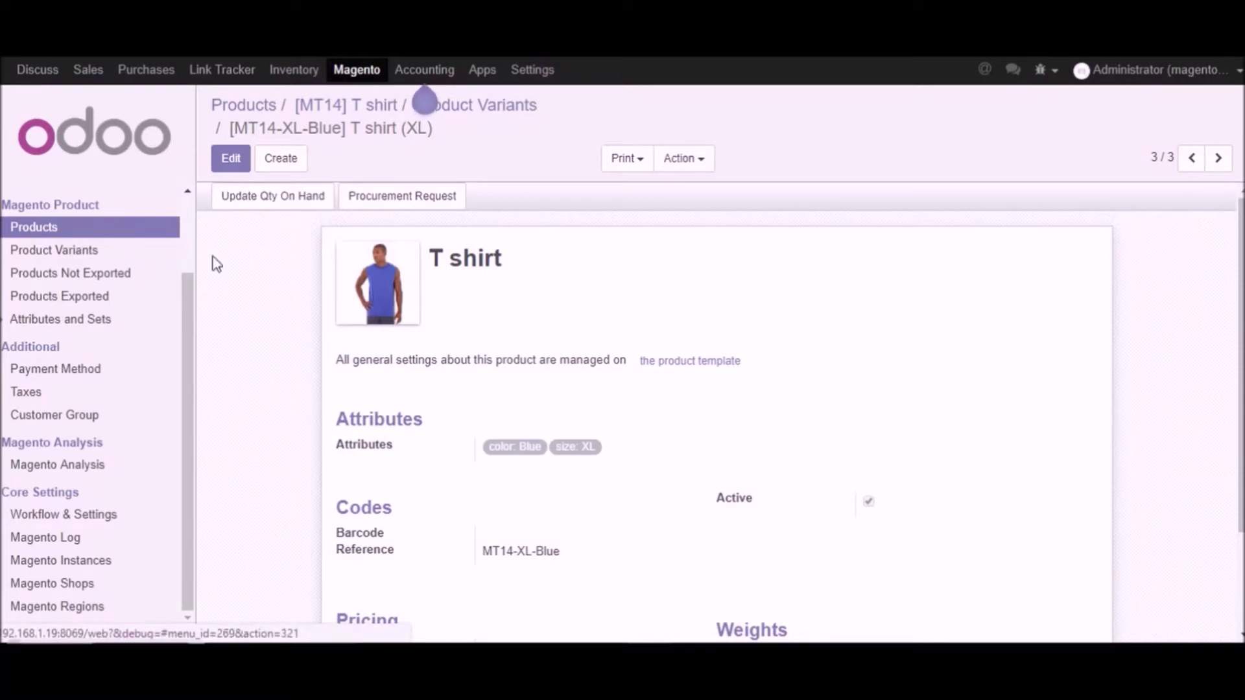
Open the Globalteckz Instance and bring up its product synchronisation options
left_click(91, 566)
left_click(269, 225)
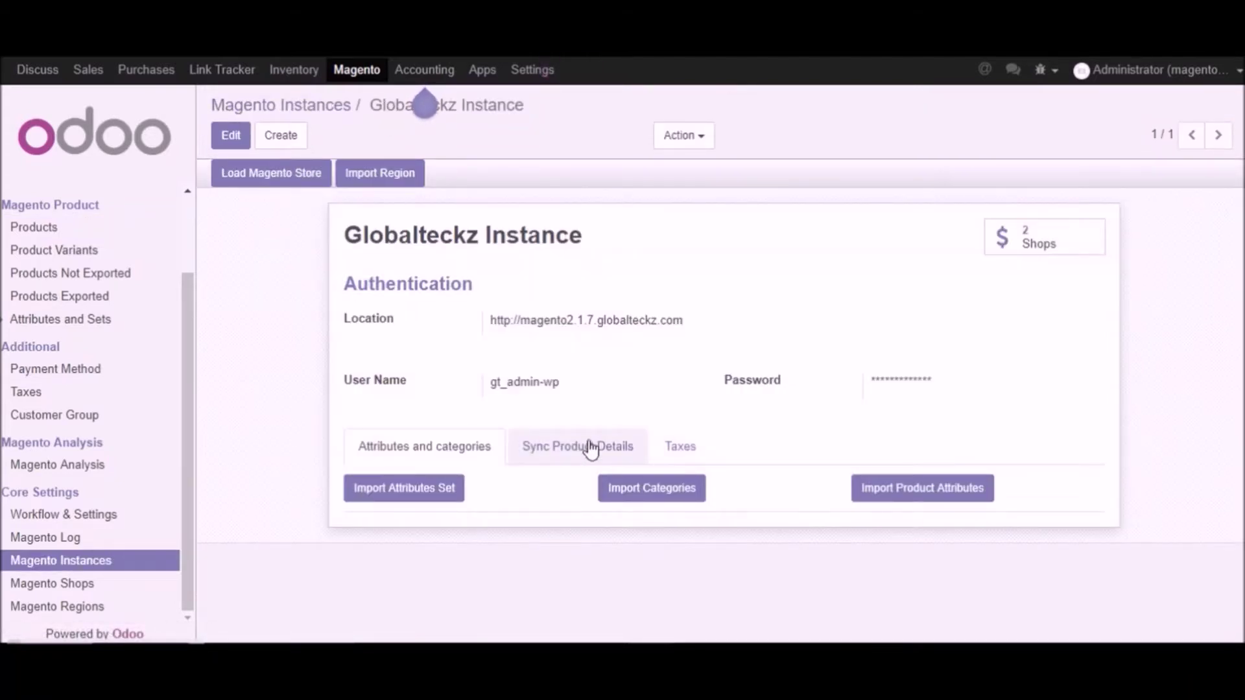
left_click(591, 447)
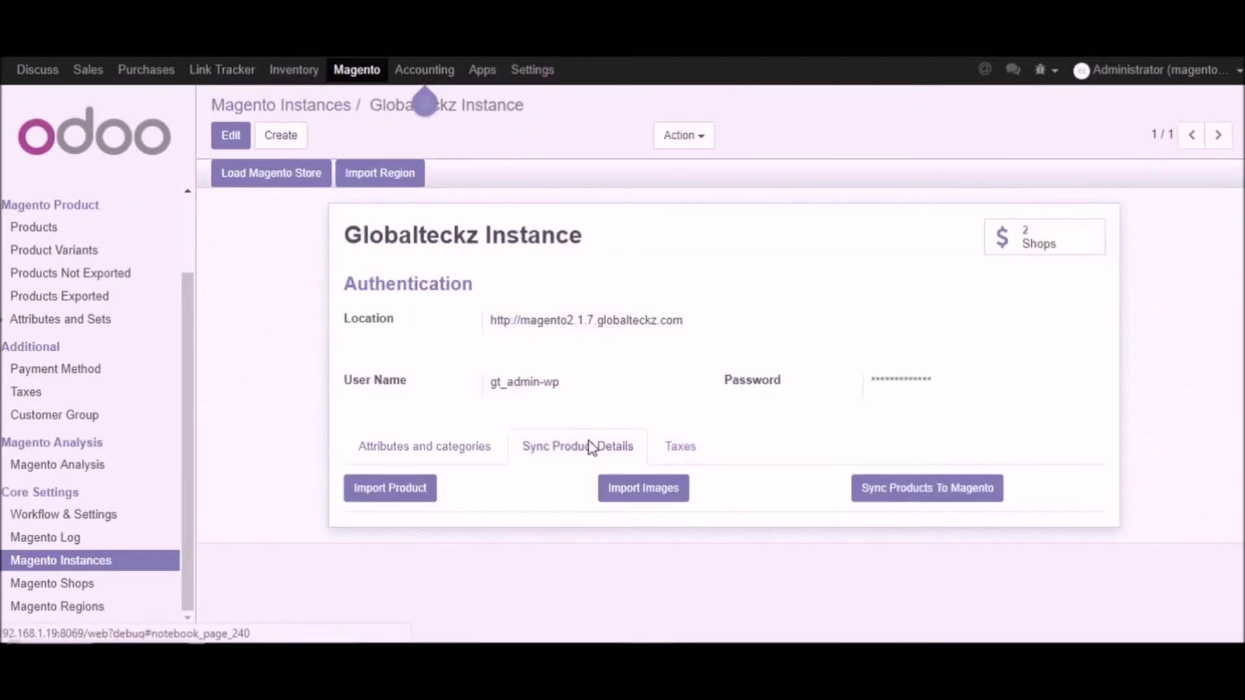
left_click(985, 499)
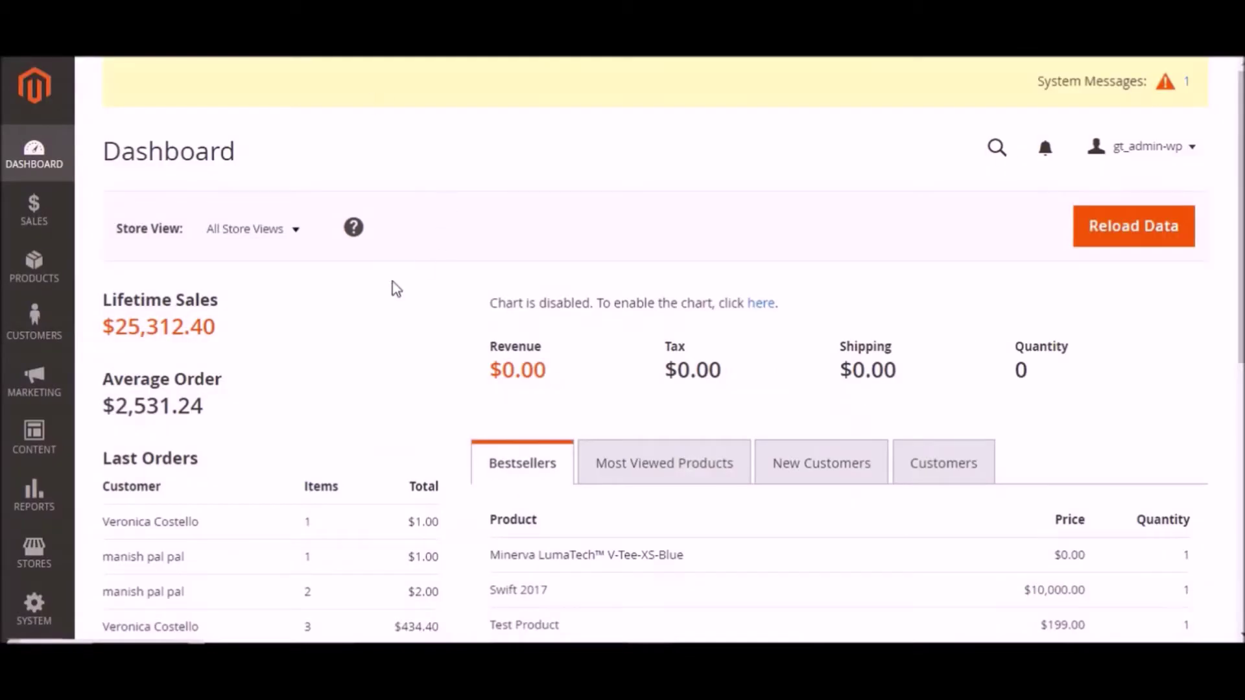
Switch to the Magento admin, look over the dashboard and open the product catalog
scroll(294, 337, "down", 6)
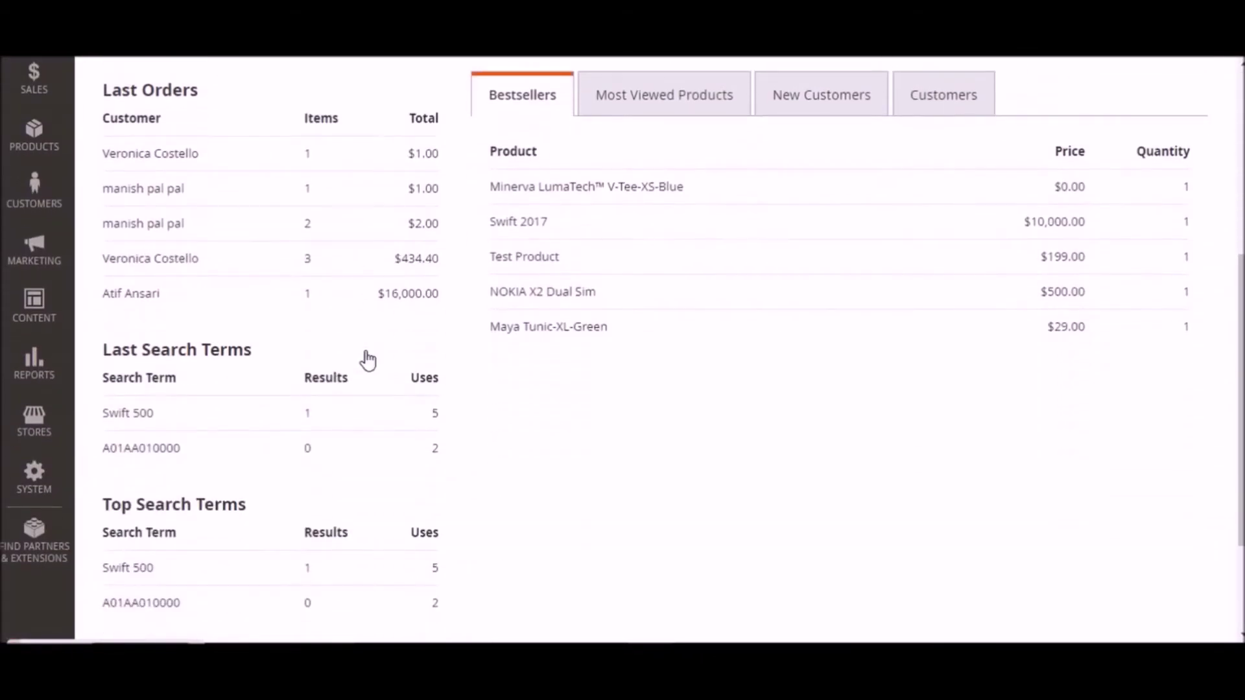
scroll(368, 358, "down", 3)
scroll(367, 358, "up", 8)
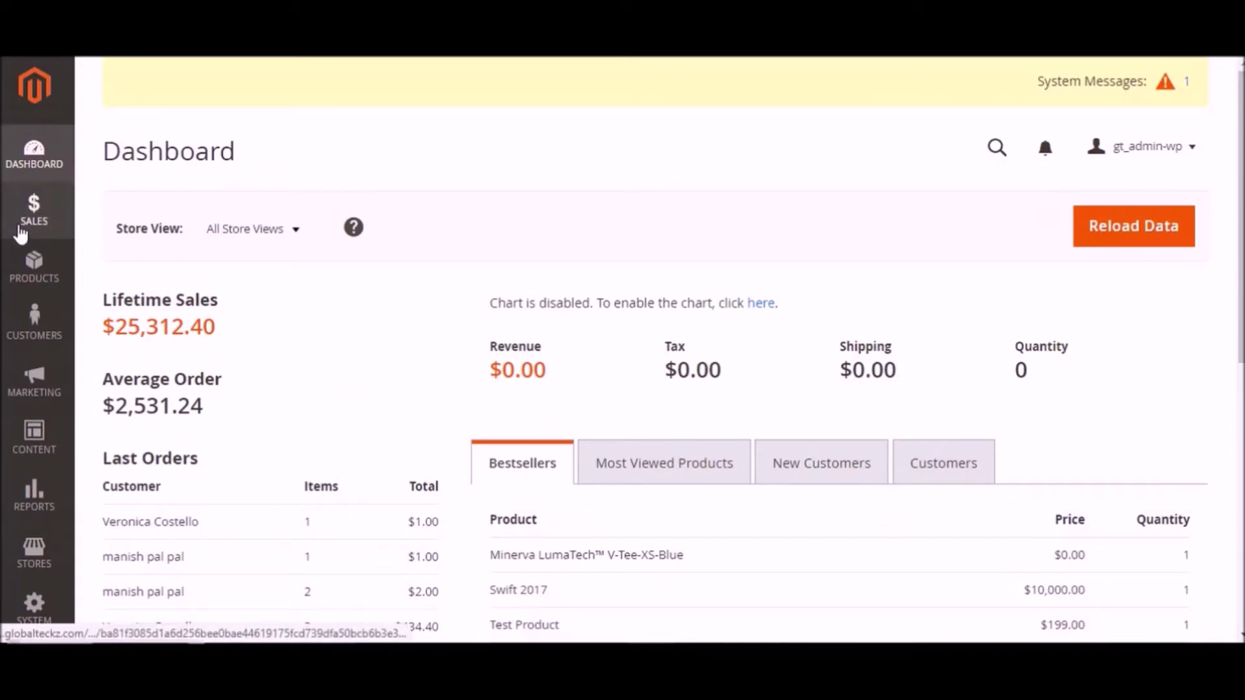
left_click(41, 267)
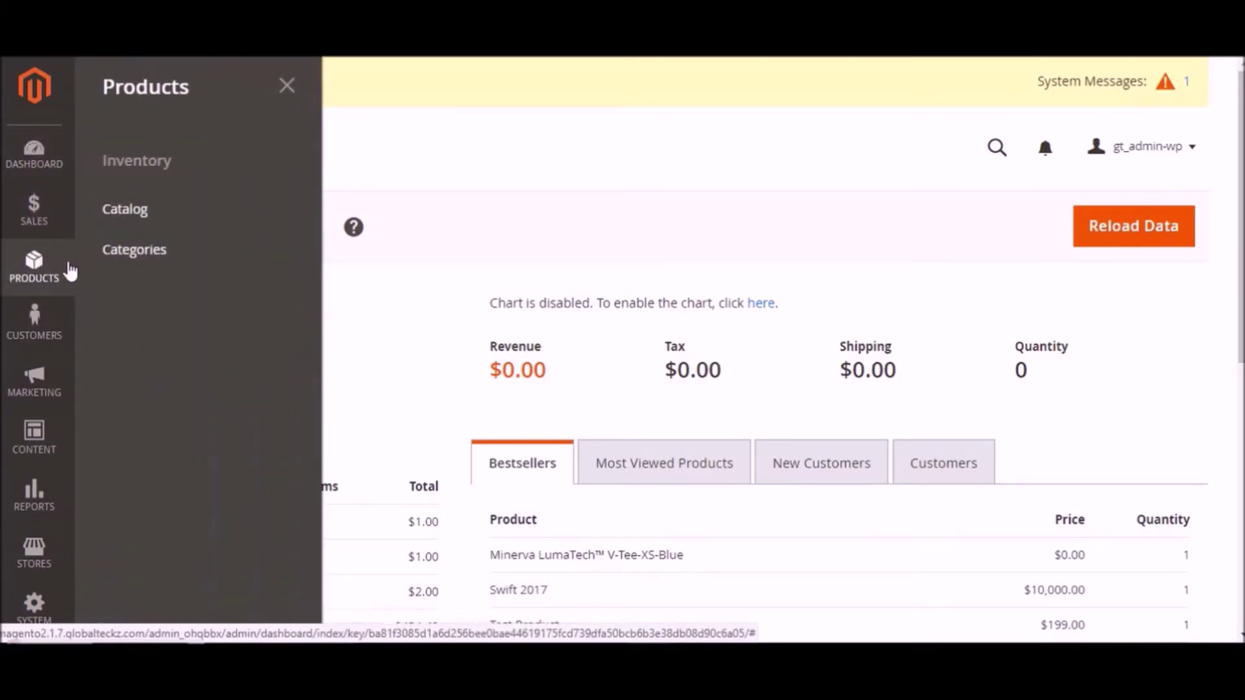
left_click(126, 214)
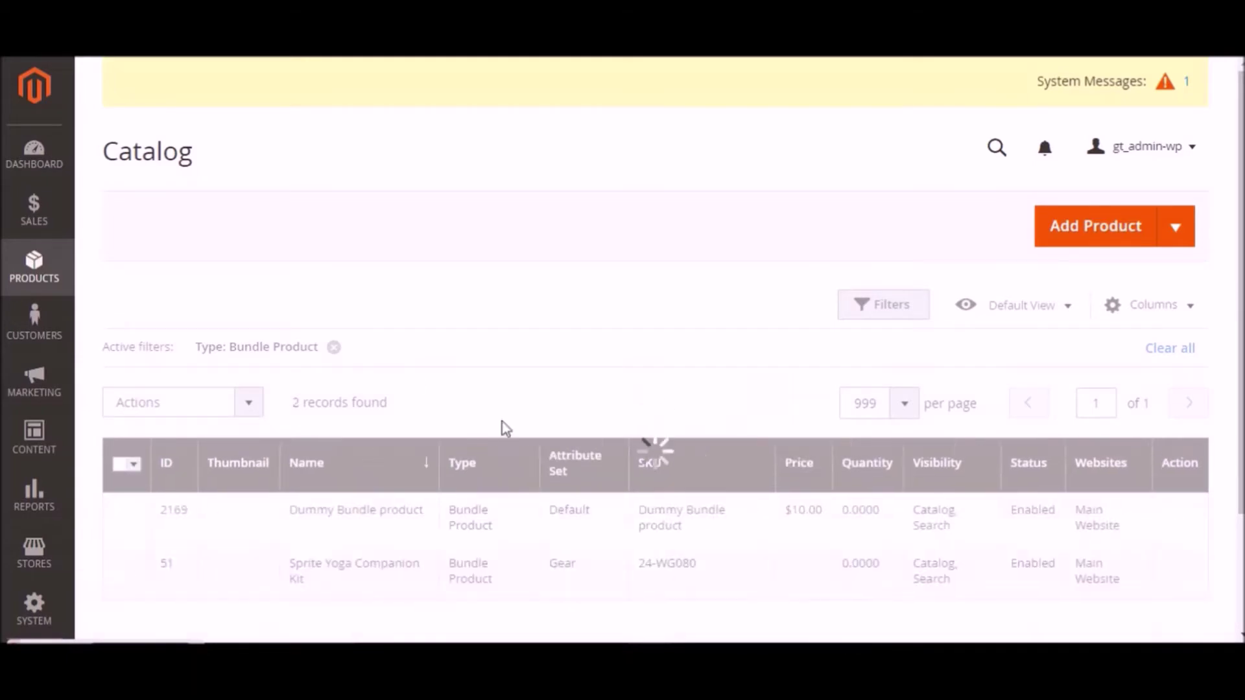
Filter the Magento catalog by SKU MT14 and check the resulting list
left_click(912, 308)
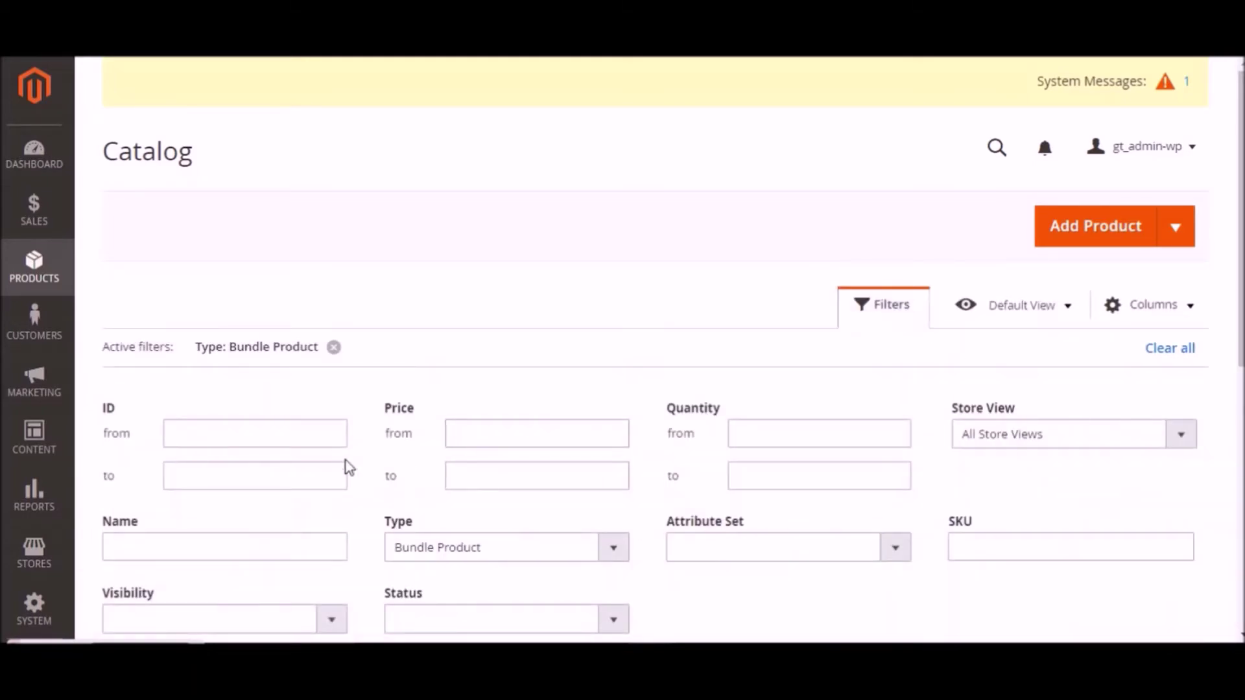
left_click(999, 542)
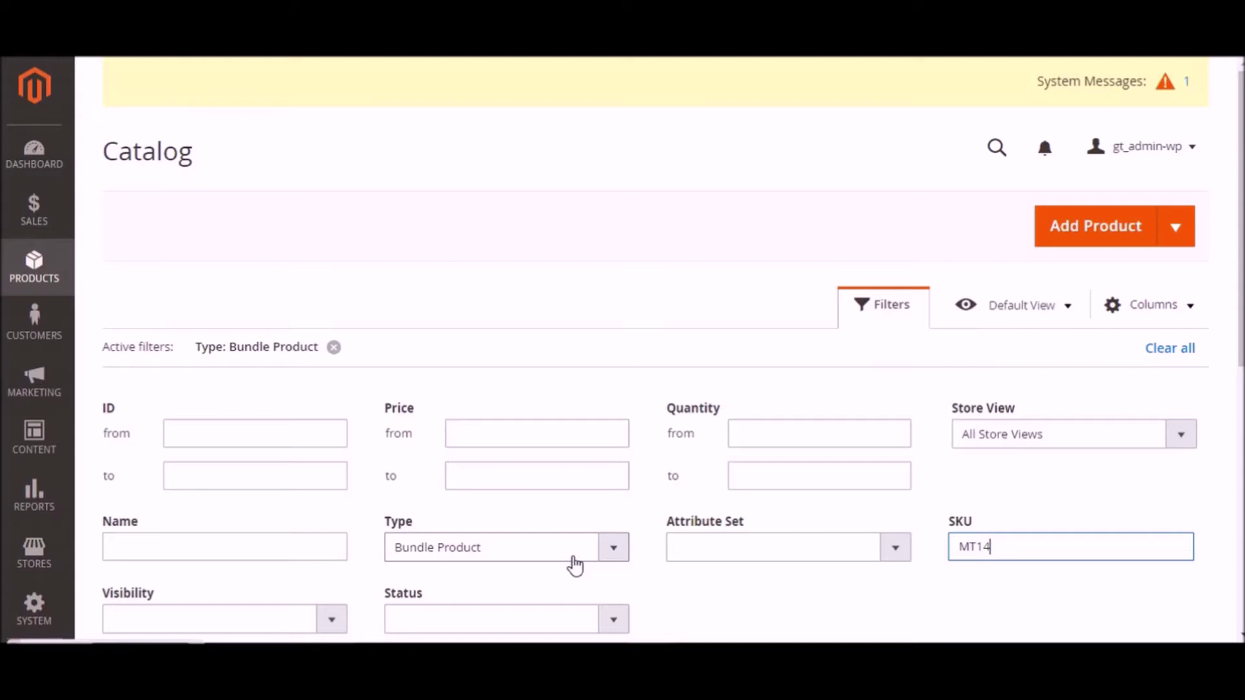
scroll(1131, 387, "down", 4)
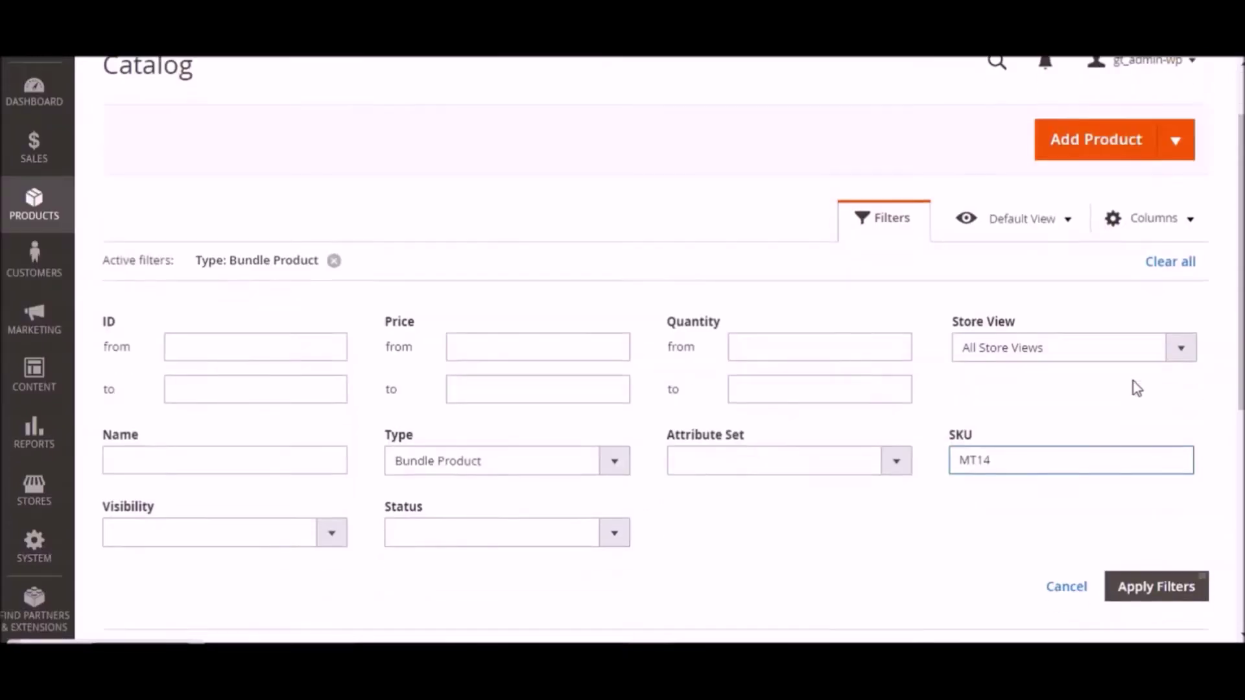
left_click(1153, 399)
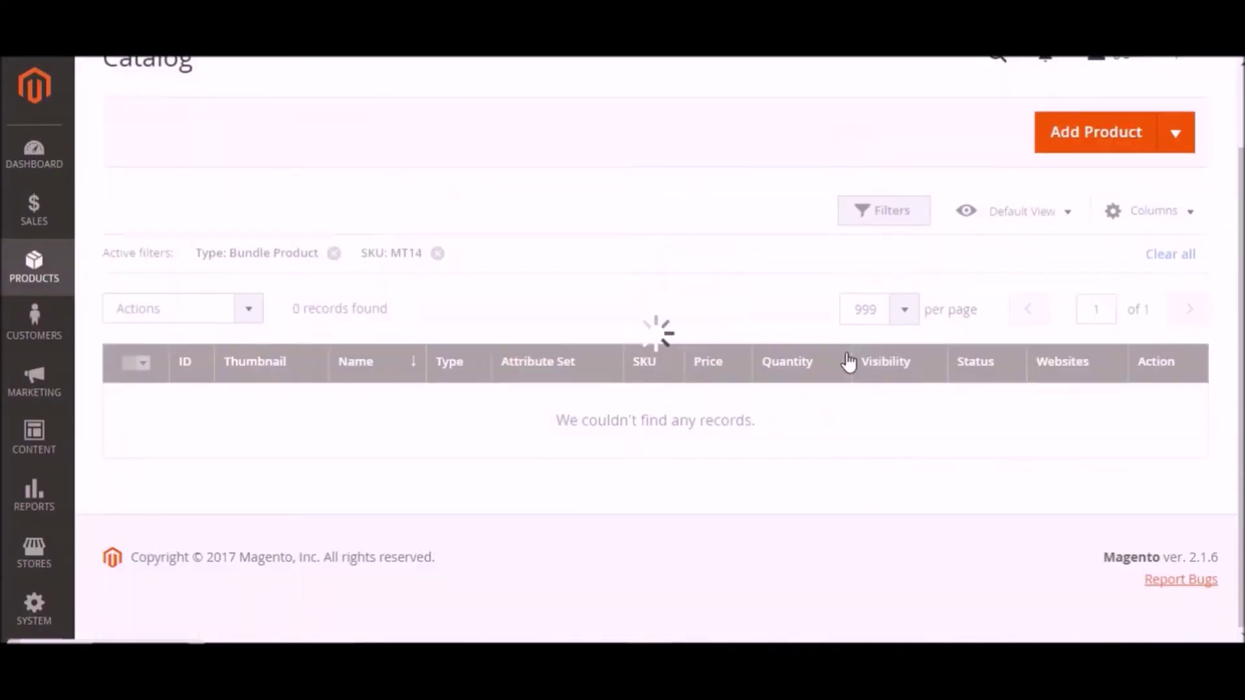
left_click_drag(539, 421, 777, 420)
left_click(777, 420)
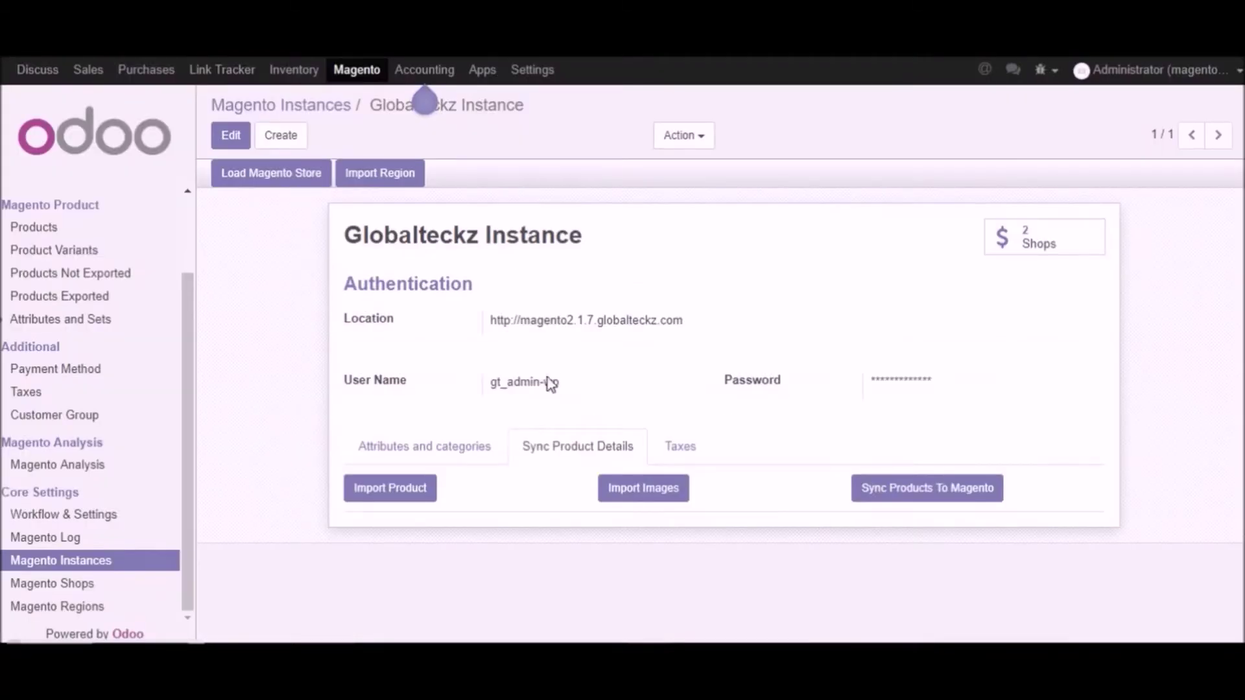
Switch to Odoo, sync the products to Magento, and open the T shirt by searching all products for MT14
left_click(934, 488)
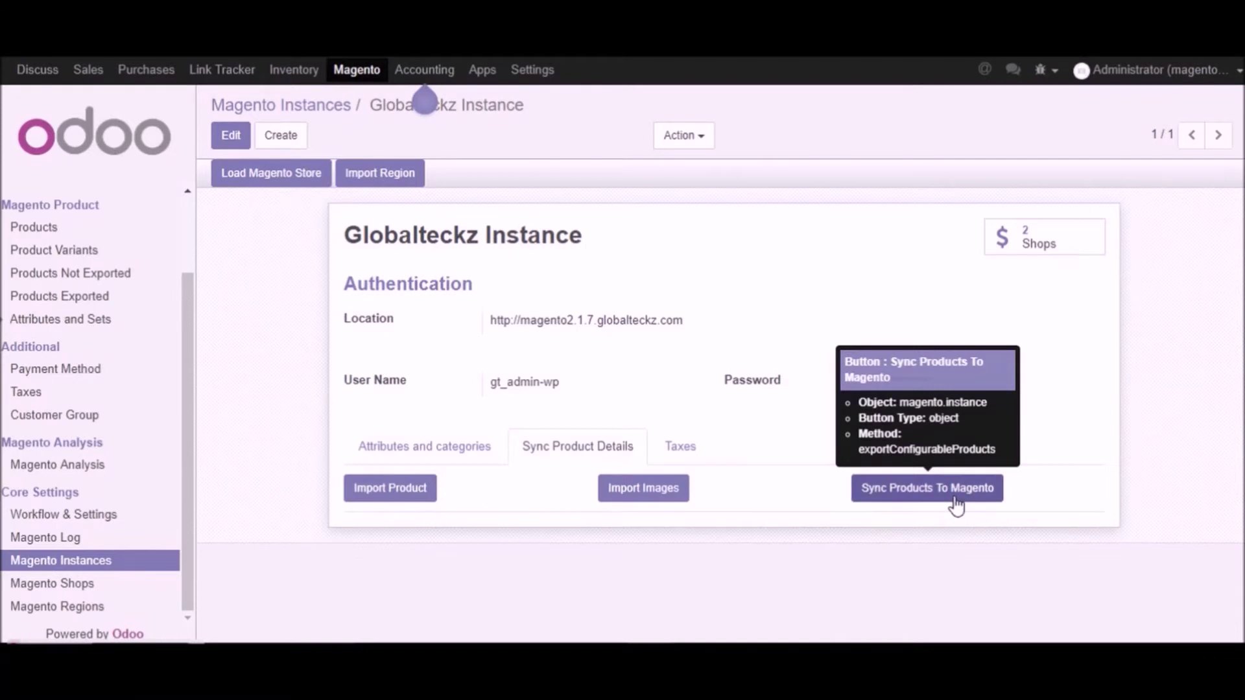
left_click(23, 231)
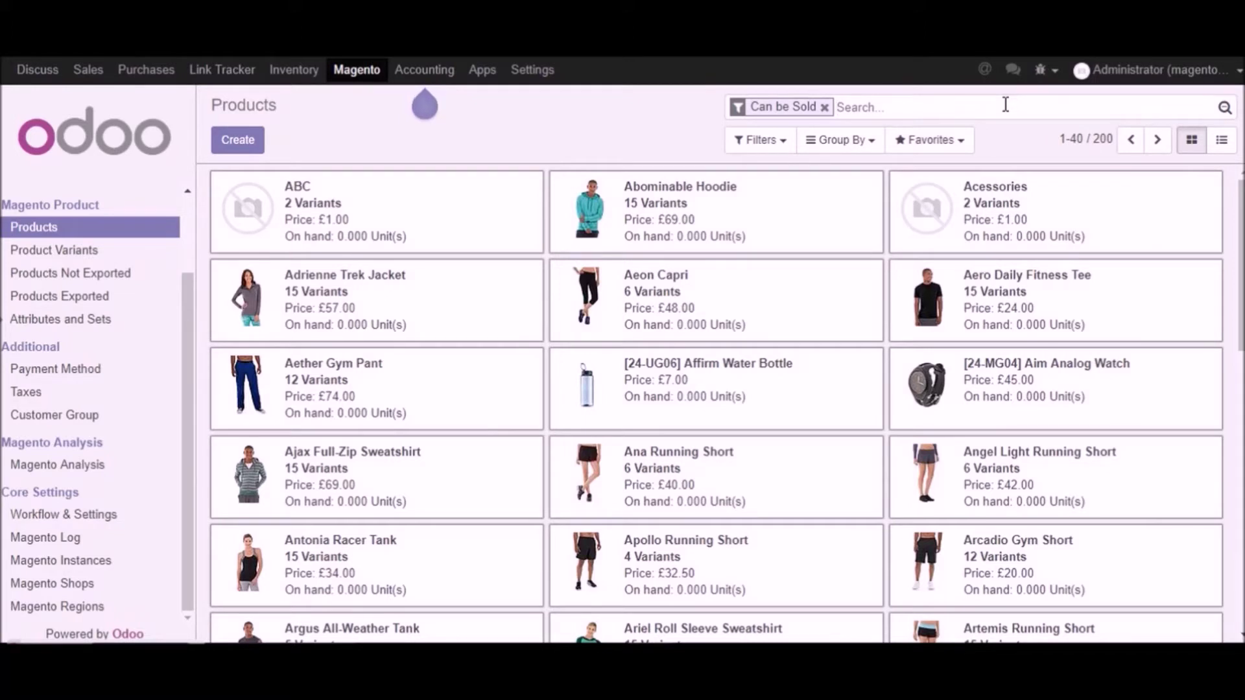
key("BackSpace")
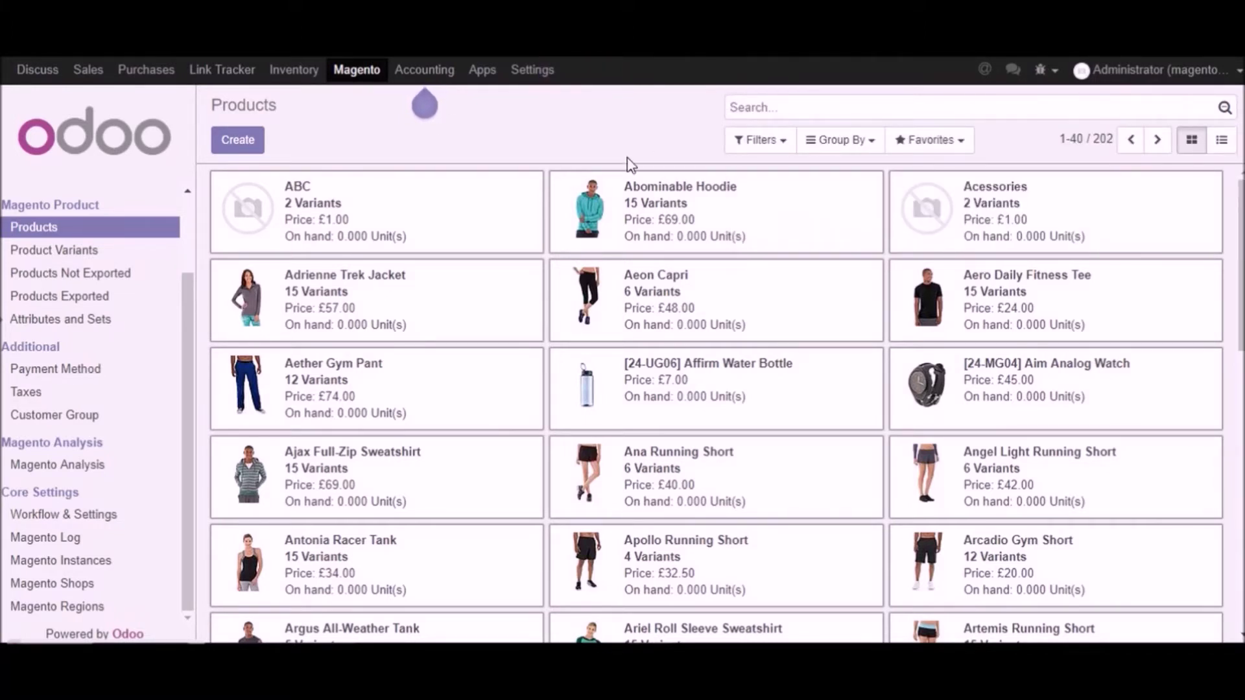
type("MT")
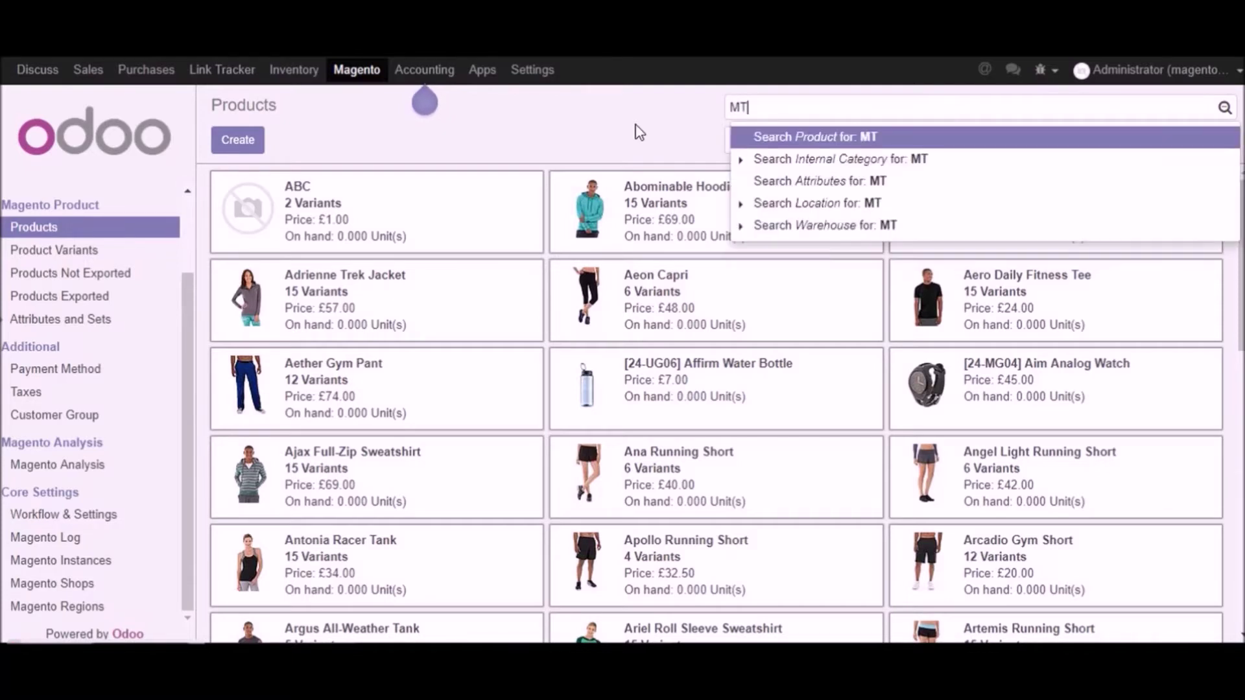
type("14")
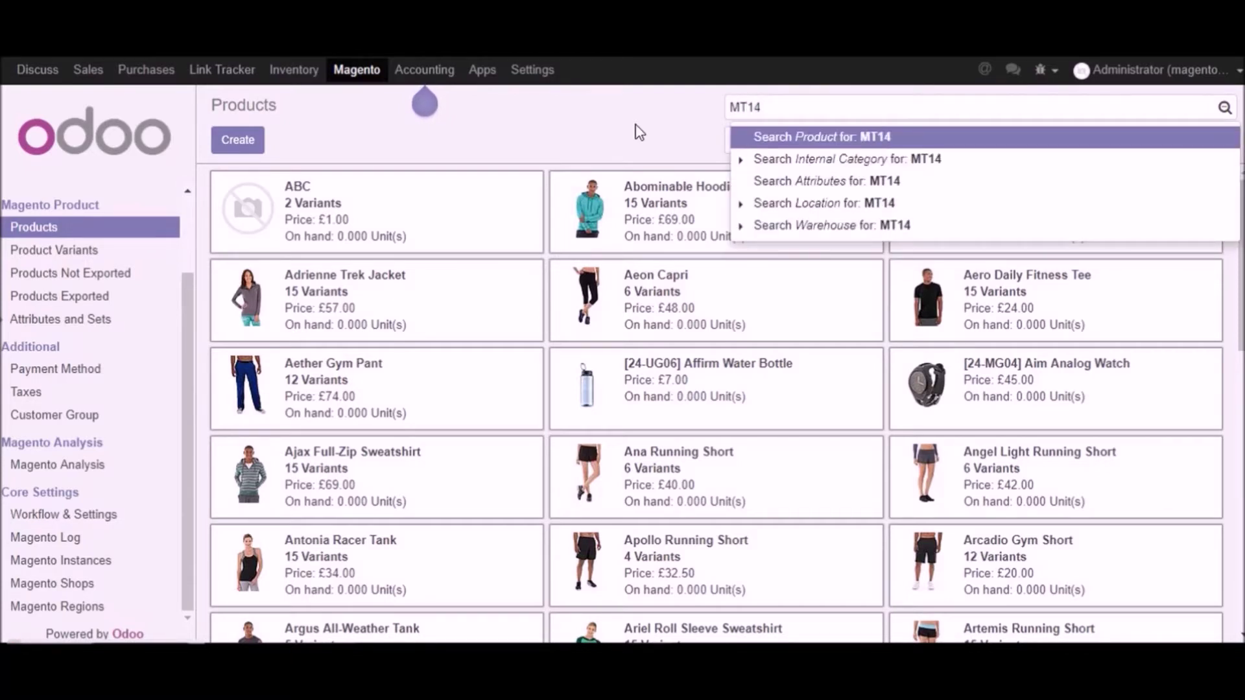
key("Return")
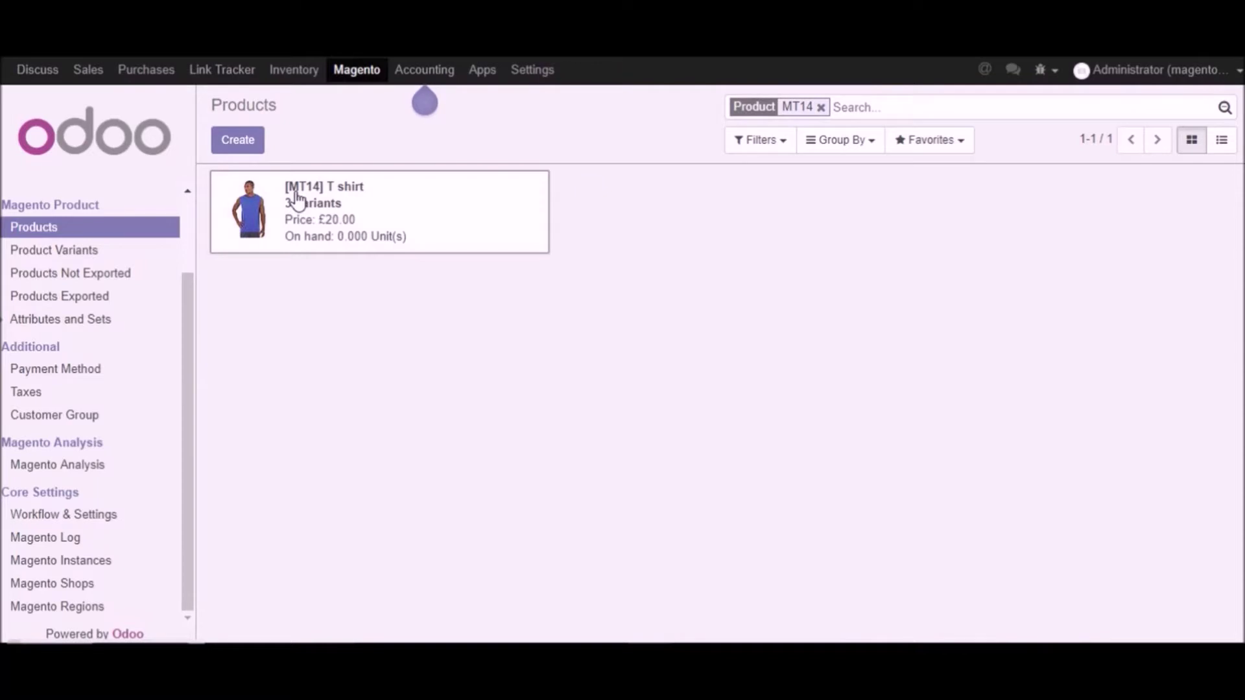
left_click(298, 201)
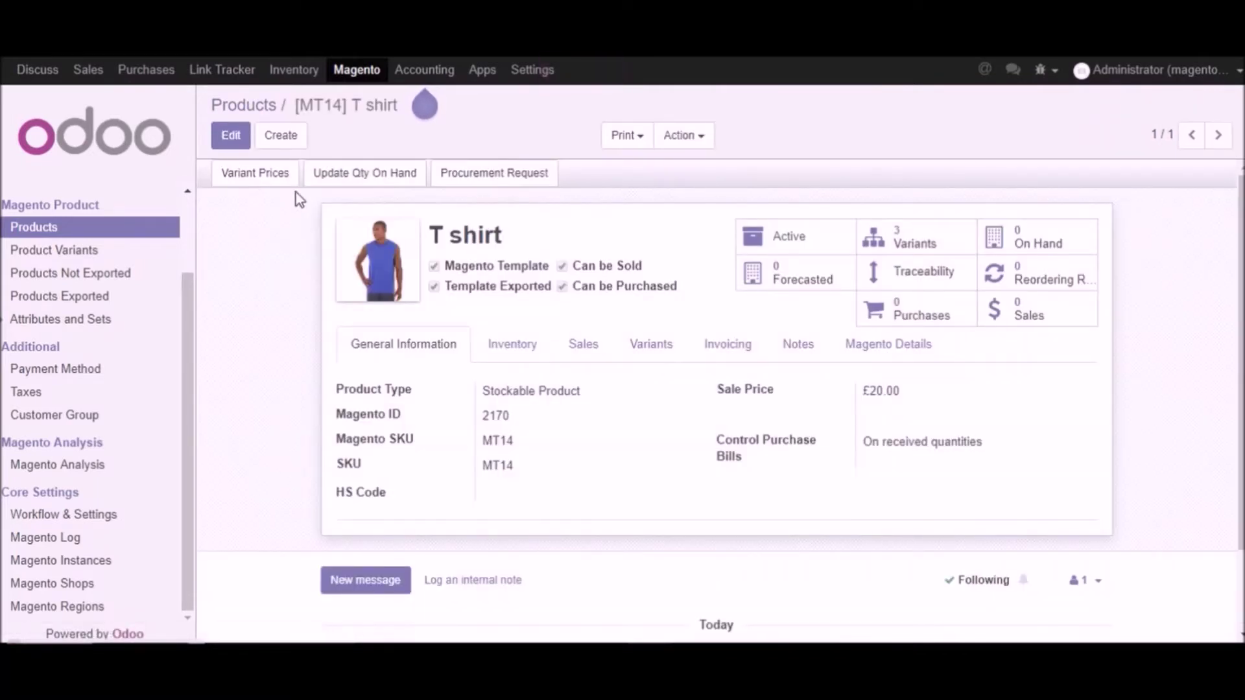
Check the T shirt's Template Exported flag, Magento ID and Magento SKU
left_click_drag(466, 290, 553, 288)
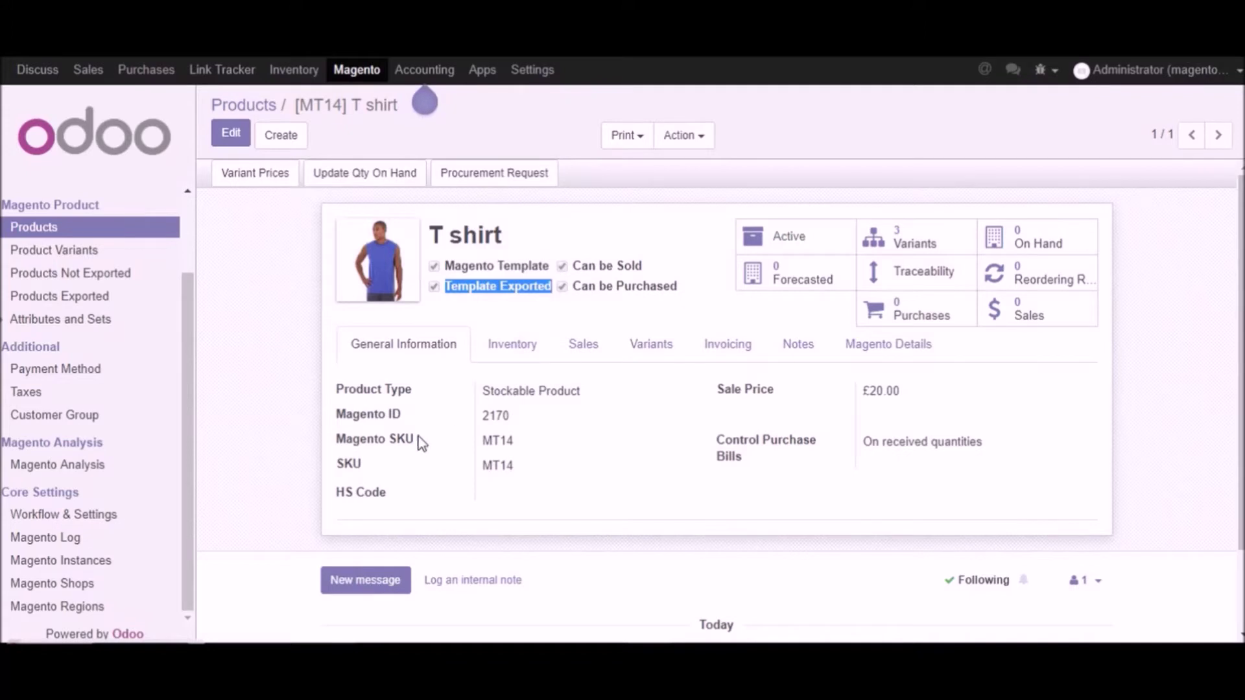
left_click(350, 433)
left_click_drag(526, 423, 333, 416)
left_click(319, 435)
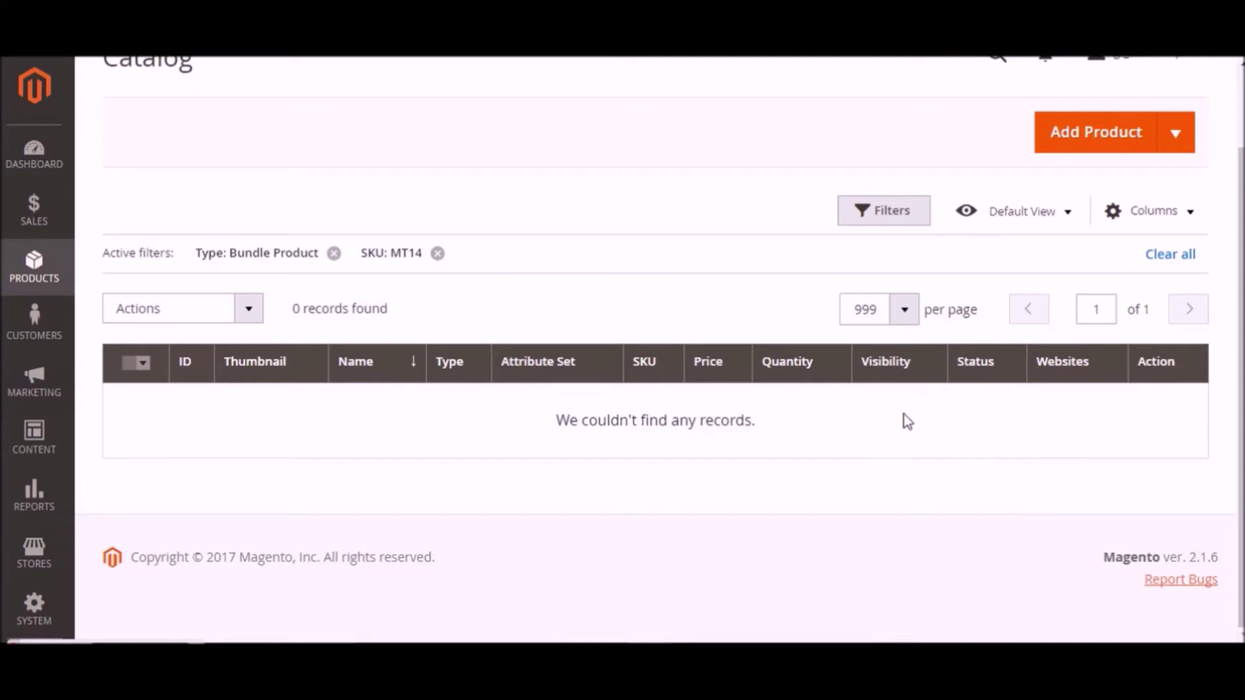
Switch to the Magento catalog, reapply the SKU filter MT14 and remove the Bundle Product type filter
scroll(1060, 268, "up", 2)
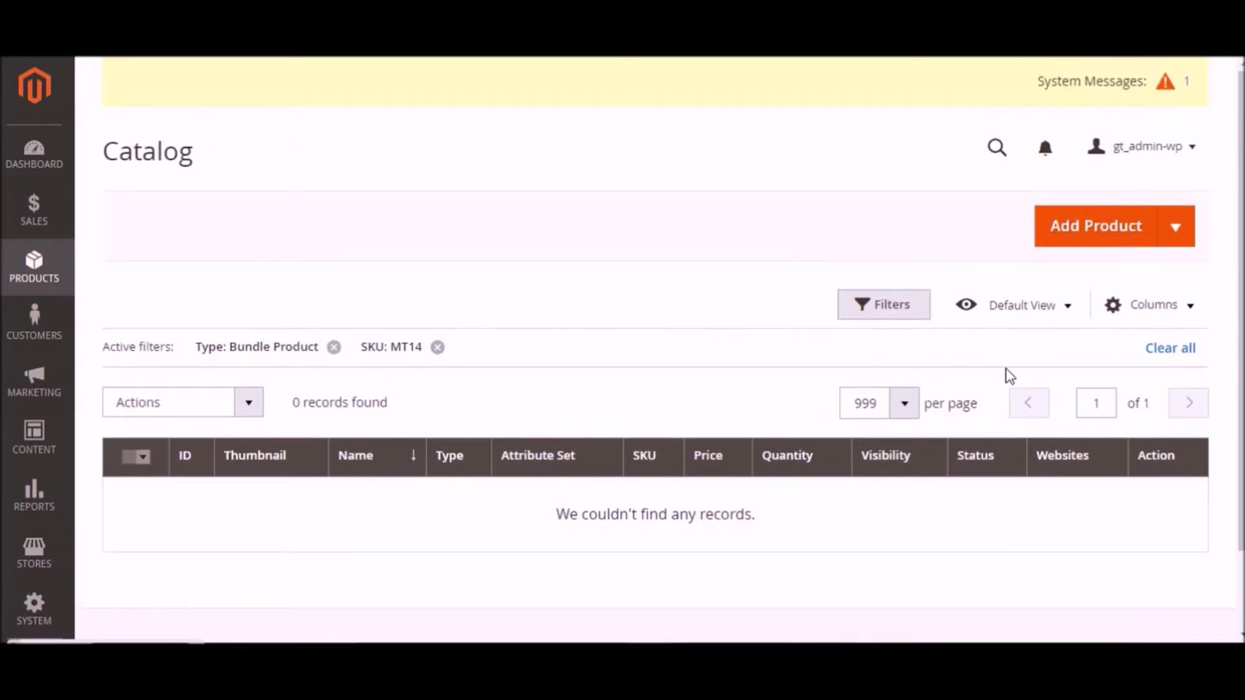
left_click(903, 312)
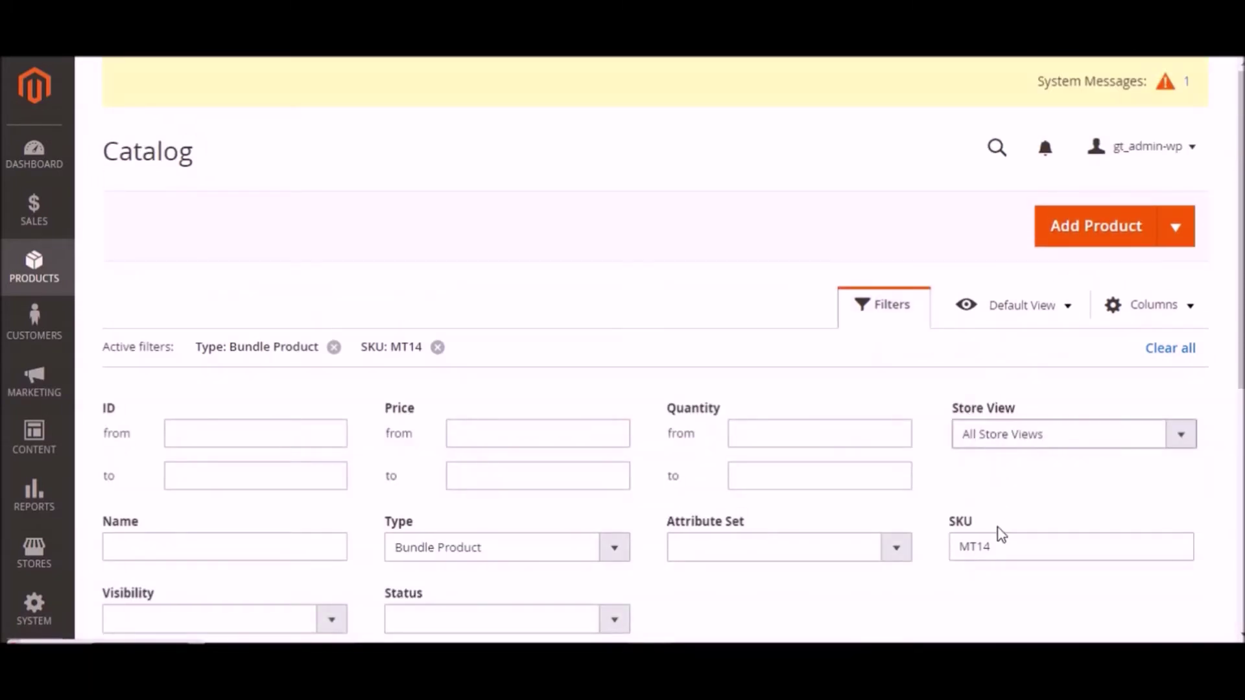
double_click(1017, 550)
scroll(1043, 514, "down", 1)
scroll(1042, 513, "down", 4)
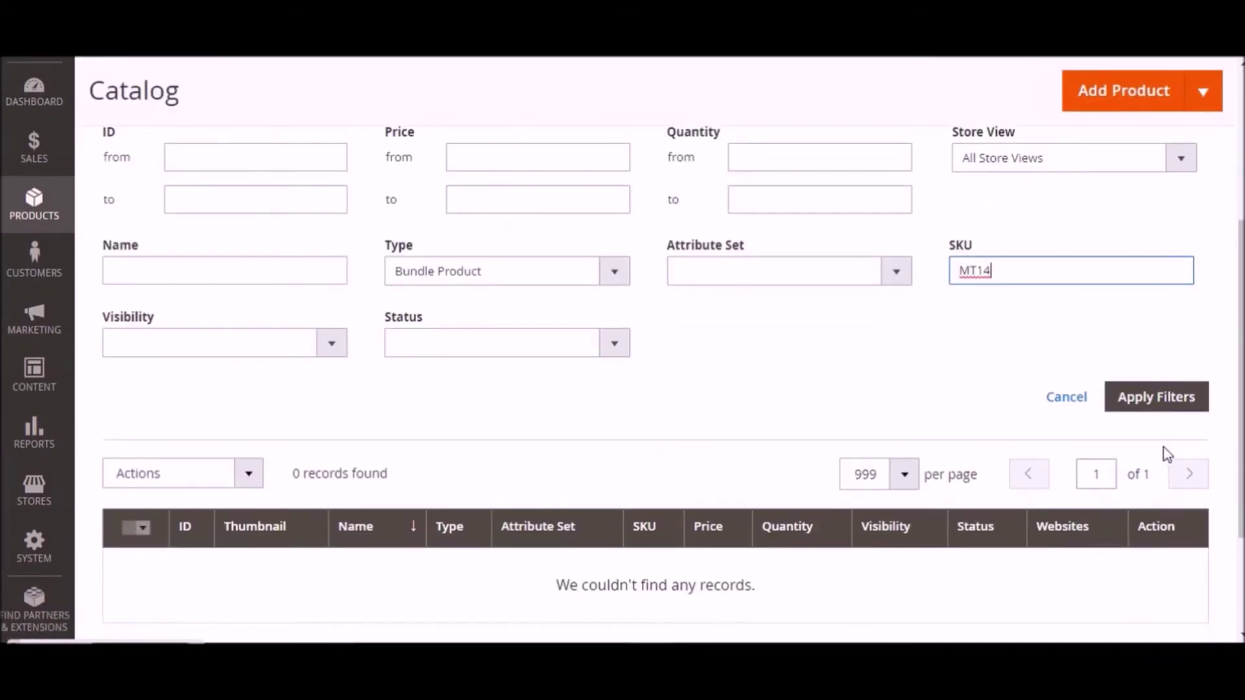
left_click(1154, 396)
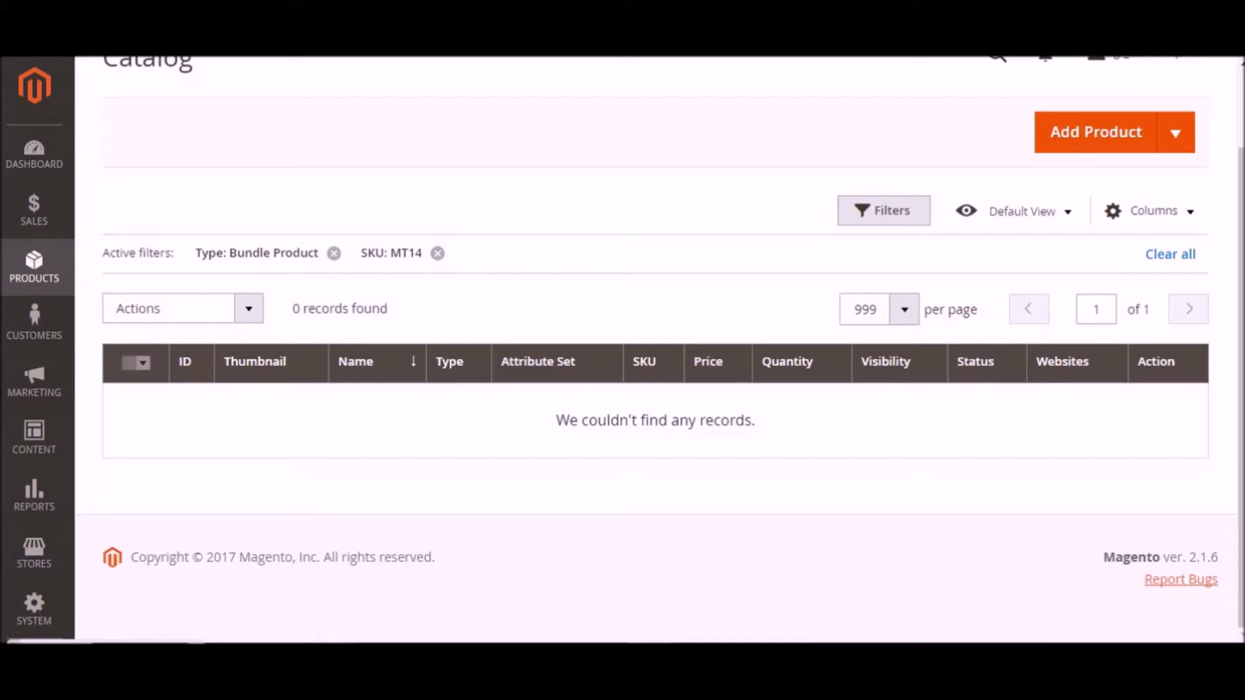
left_click(334, 254)
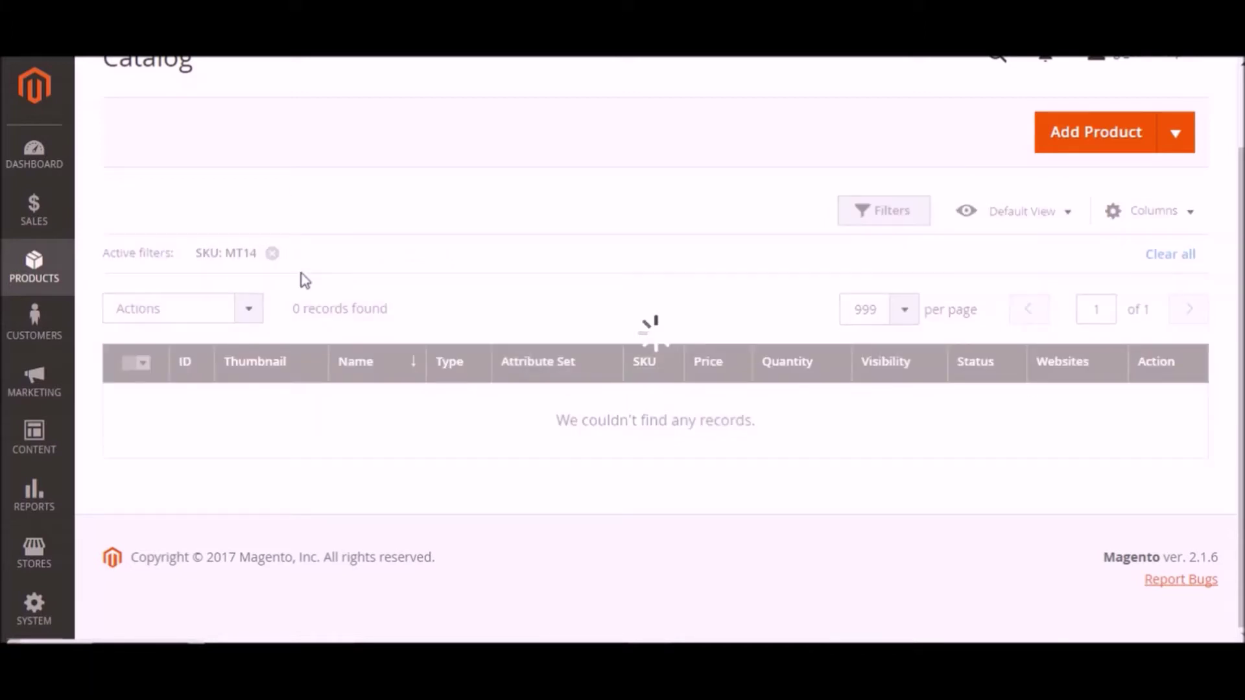
scroll(676, 320, "down", 3)
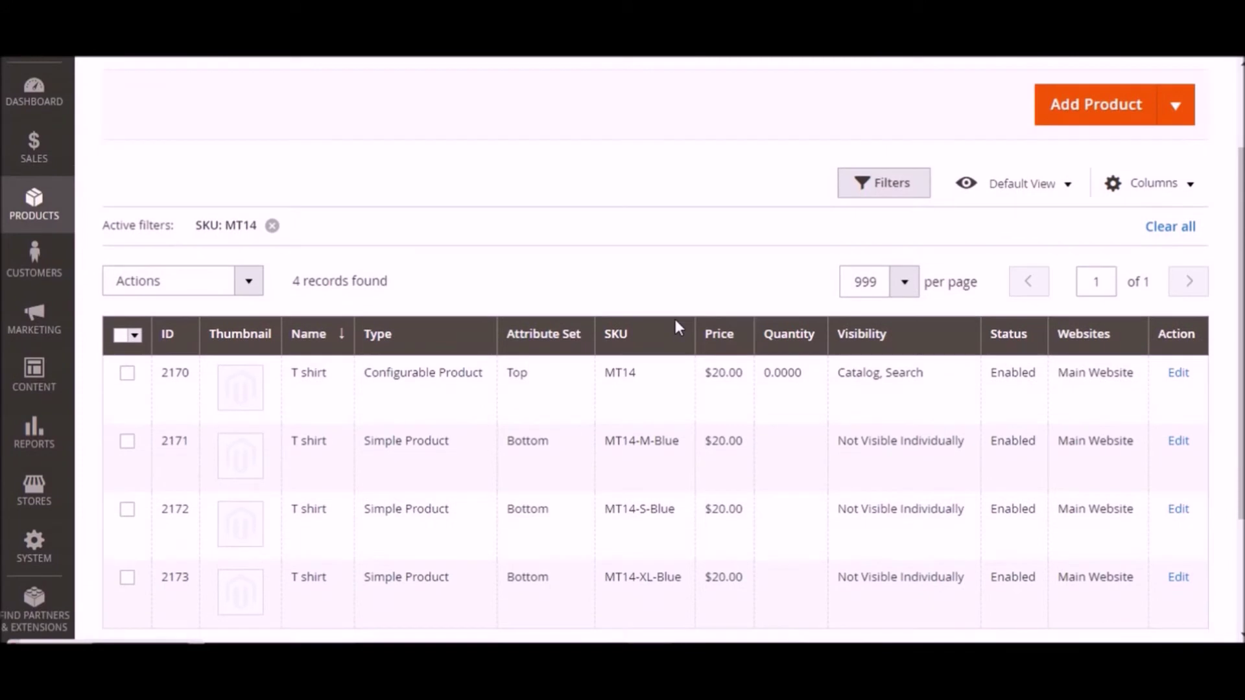
Examine the T shirt records in the Magento catalog and open the configurable product MT14
left_click_drag(89, 281, 995, 519)
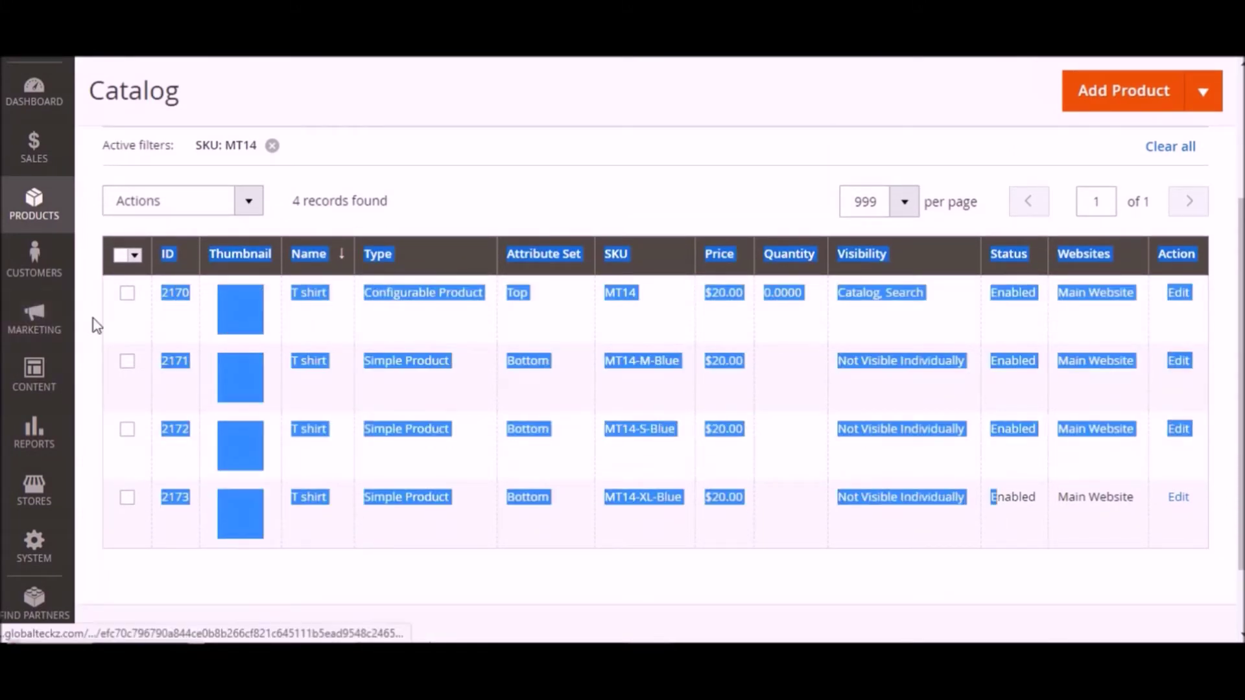
left_click(389, 311)
left_click(433, 304)
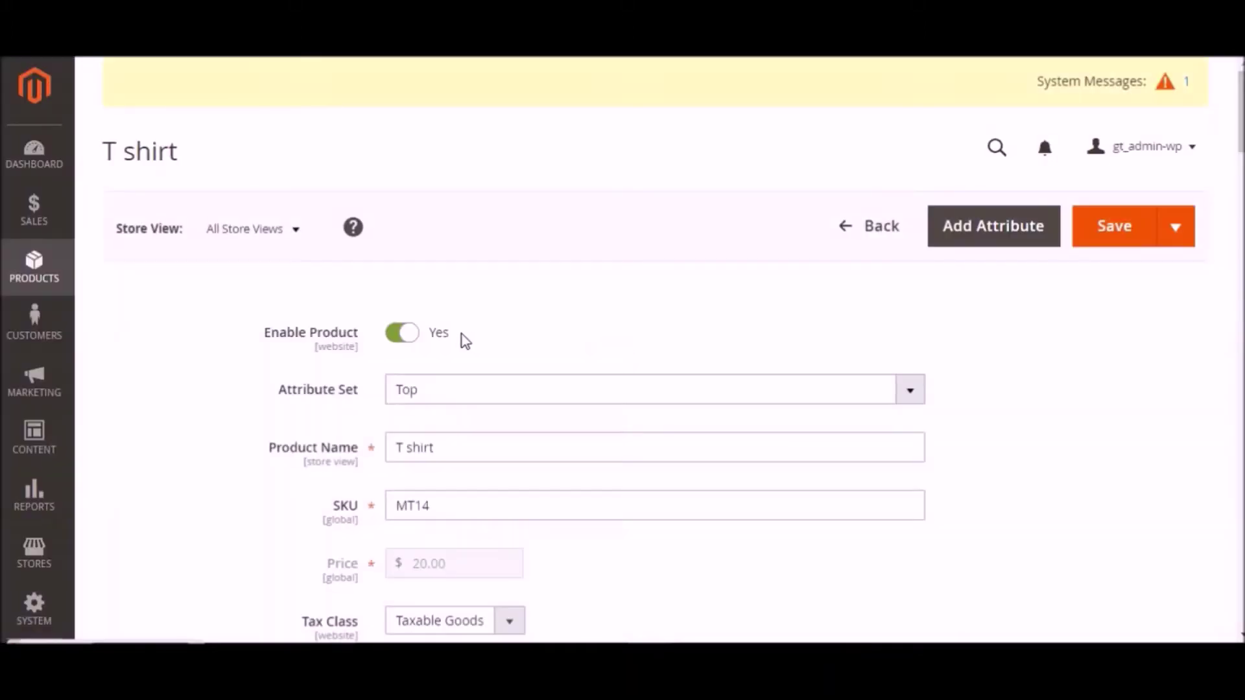
Examine the T shirt's product details in Magento, from its attribute set, SKU and price down to the configurations
scroll(211, 327, "down", 3)
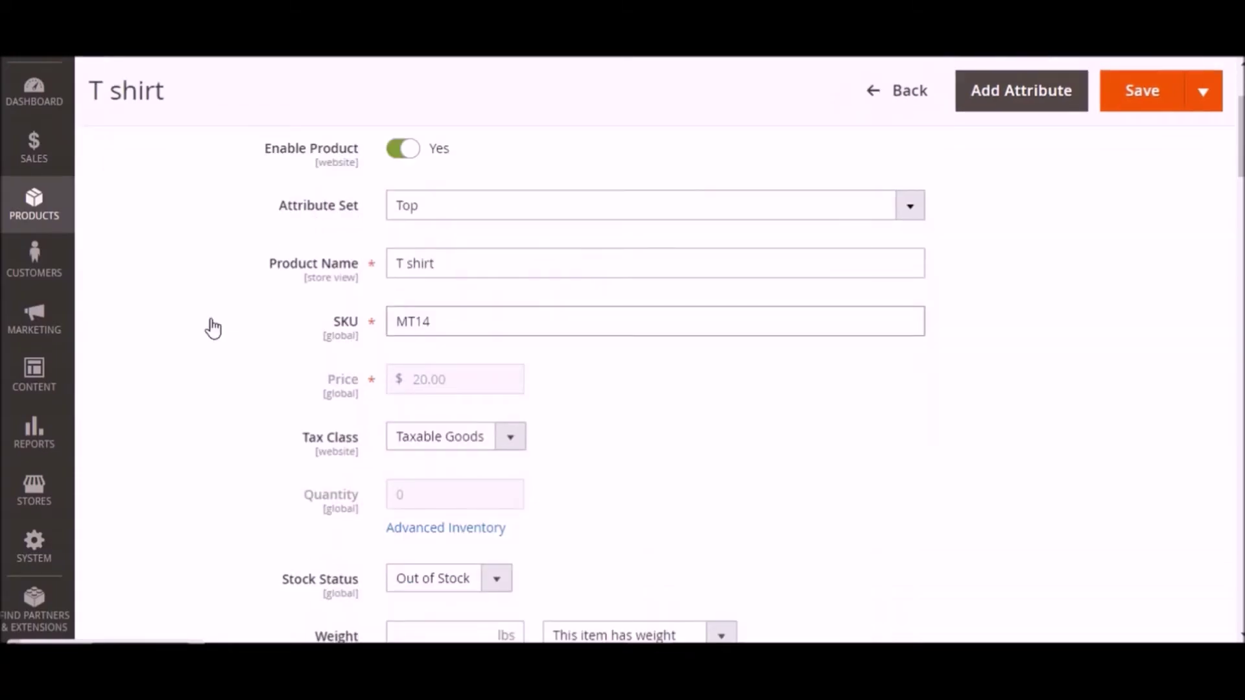
scroll(212, 328, "down", 4)
scroll(213, 326, "down", 3)
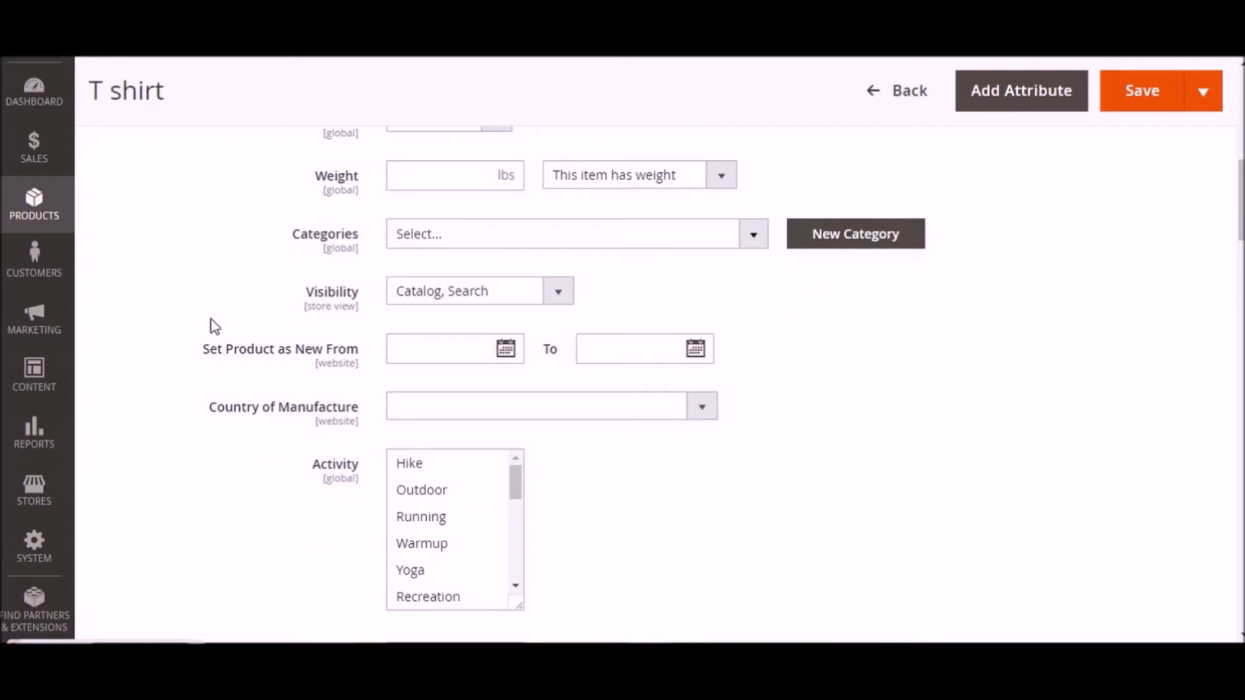
scroll(214, 326, "down", 4)
scroll(214, 326, "down", 11)
scroll(214, 326, "down", 11)
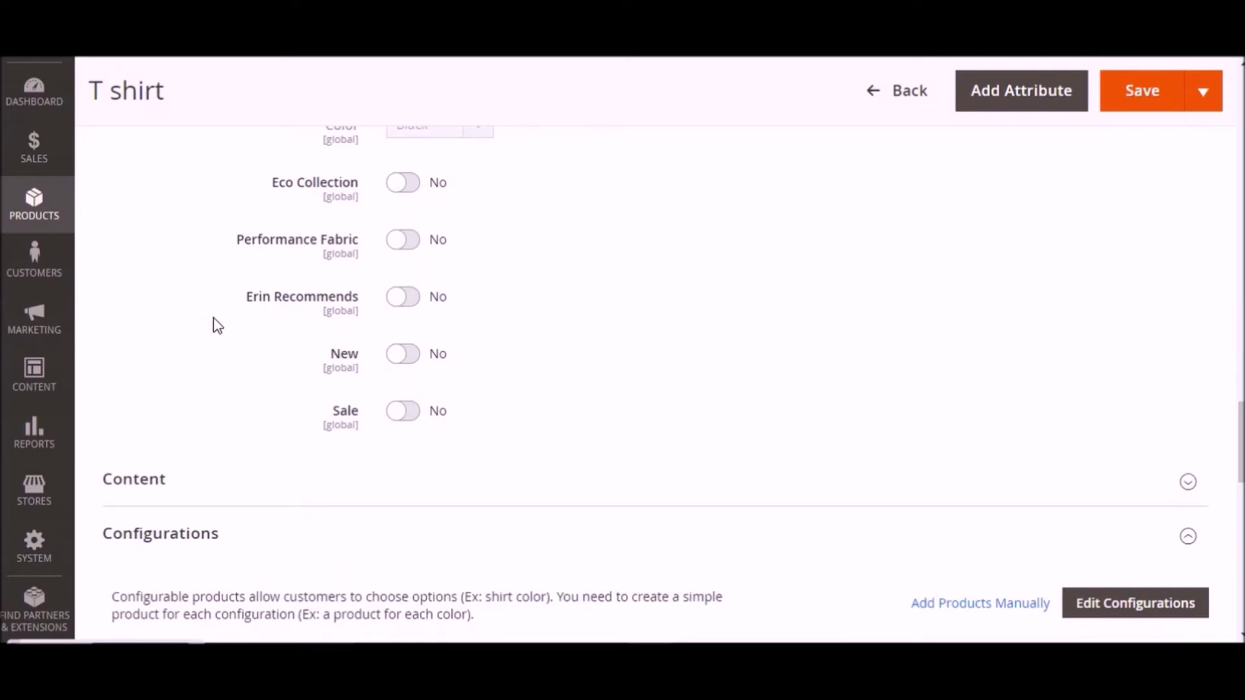
scroll(214, 326, "down", 7)
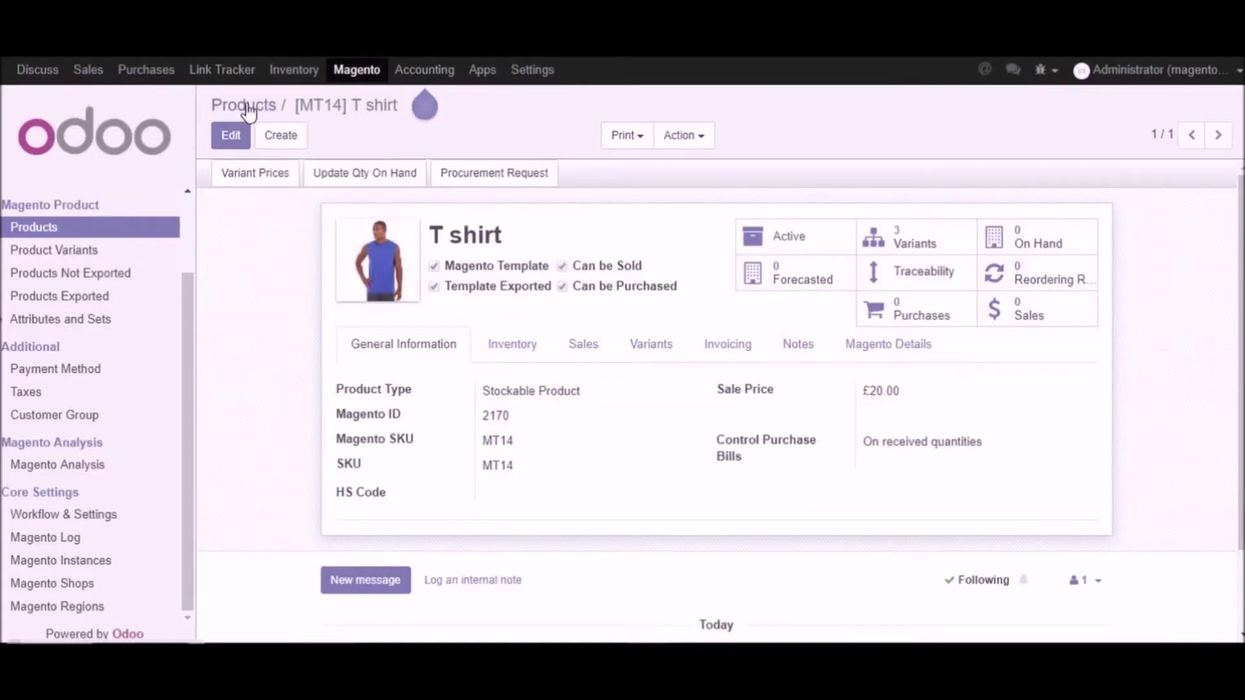
left_click(364, 70)
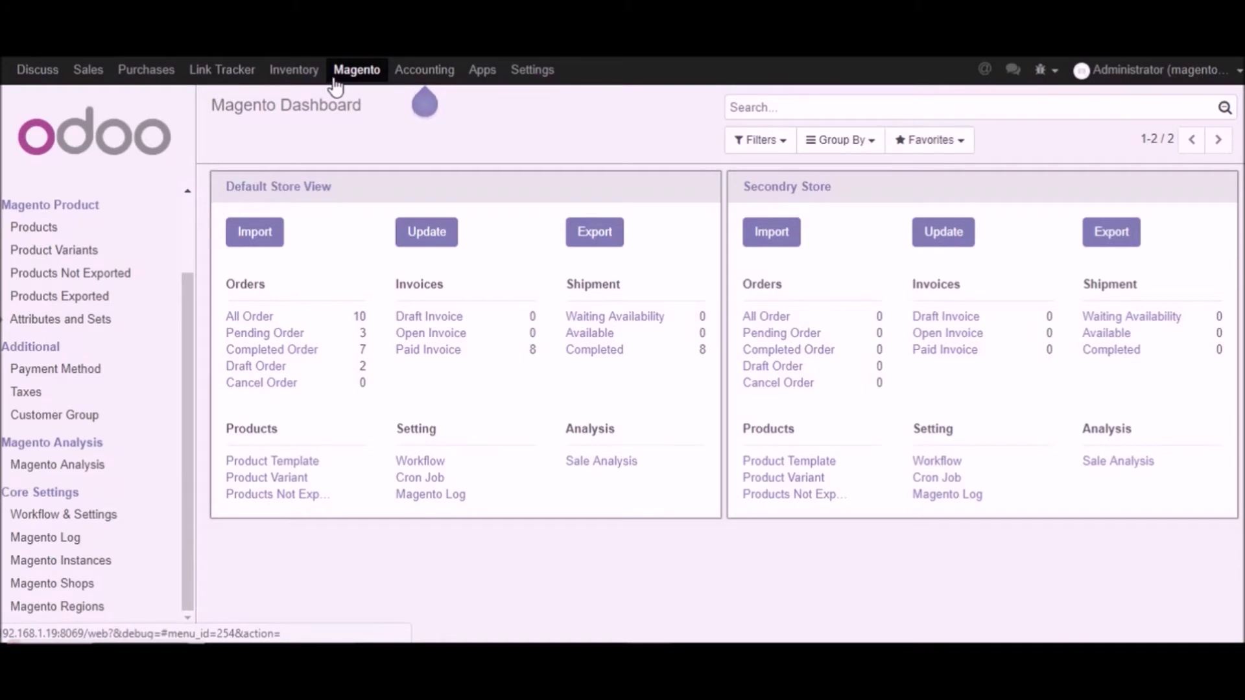
left_click(594, 239)
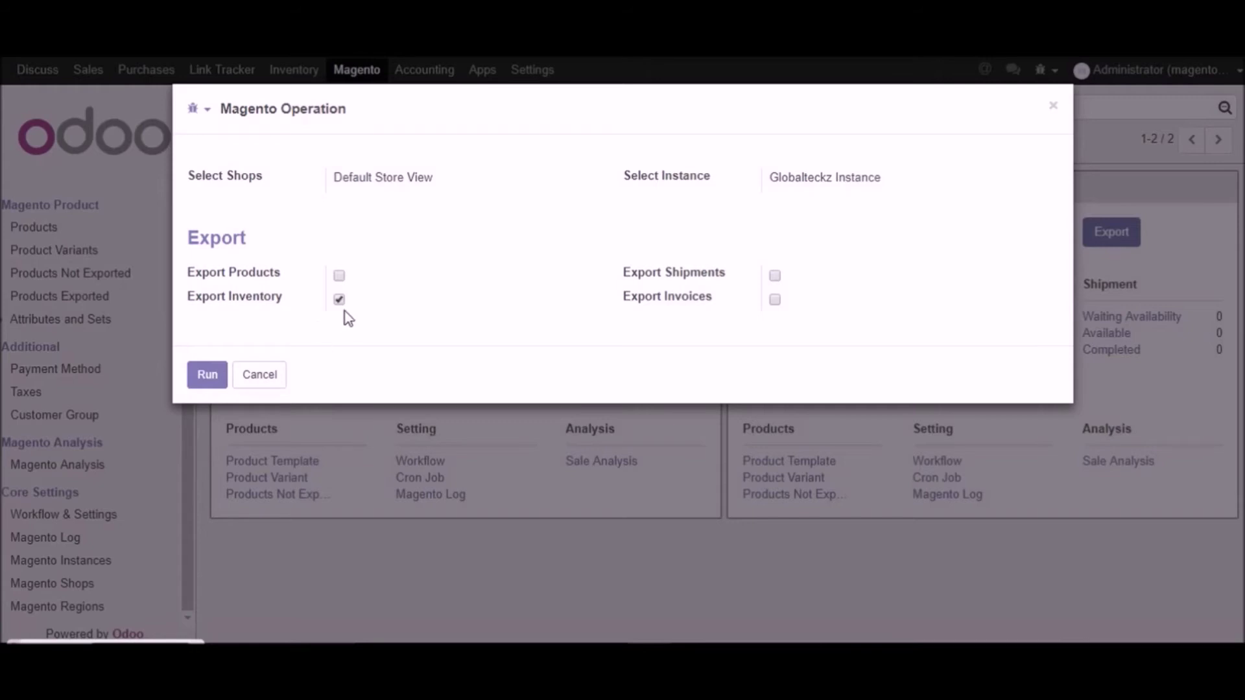
left_click(263, 384)
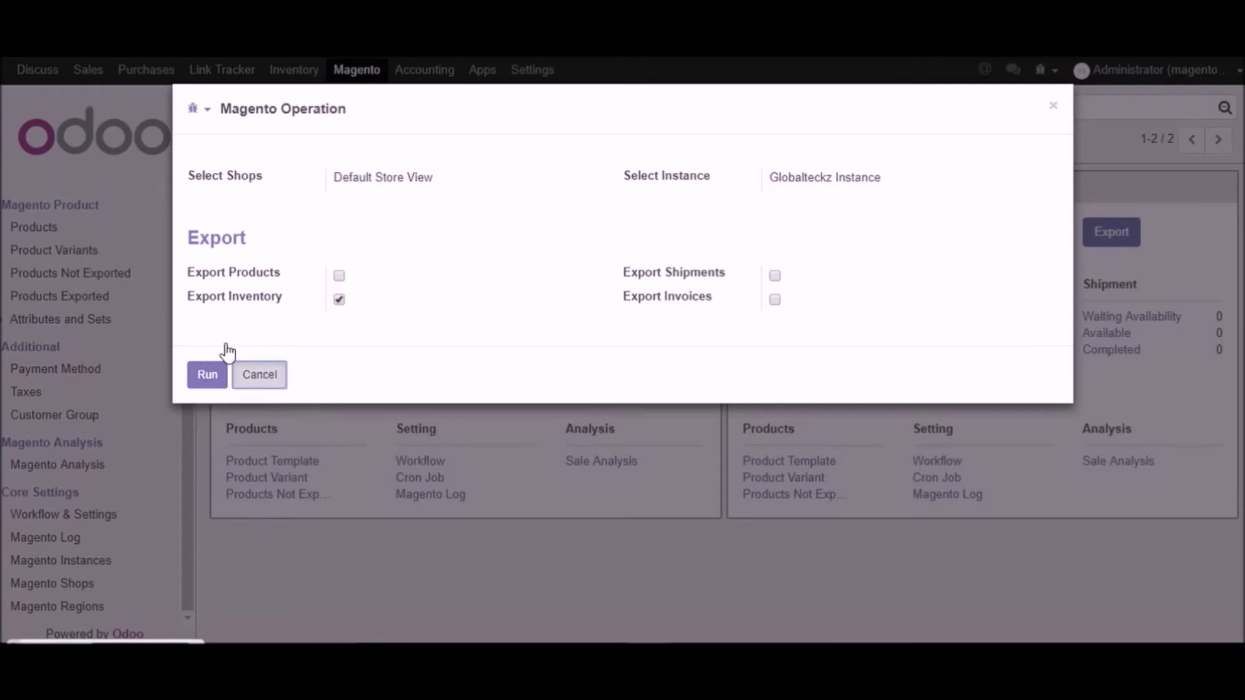
Search the Magento product variants in Odoo for product MT14 and open the size M, color Blue variant
left_click(42, 248)
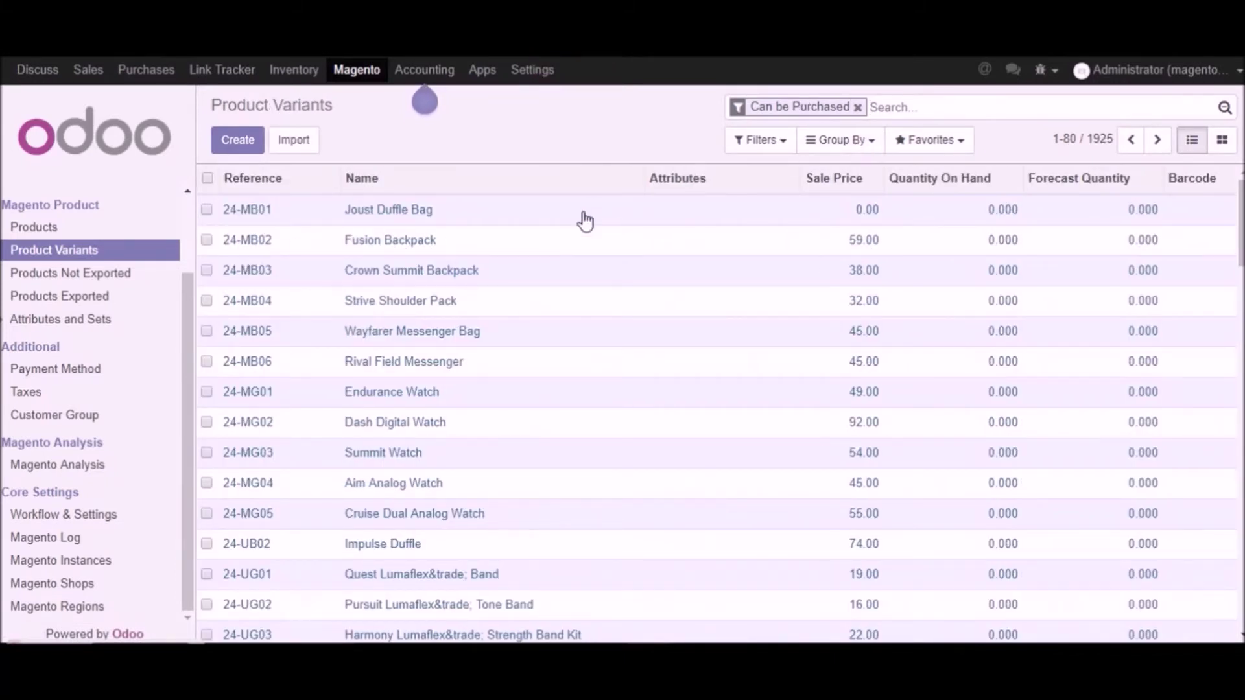
left_click(893, 105)
type("MT14")
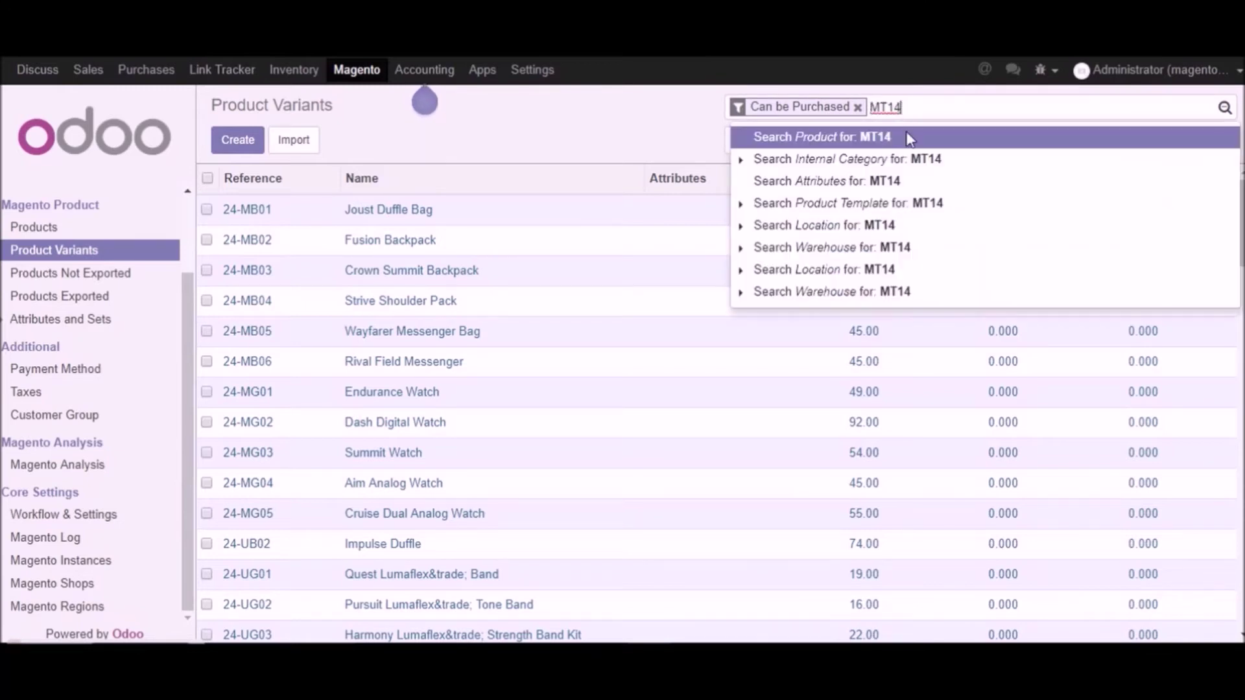
left_click(906, 135)
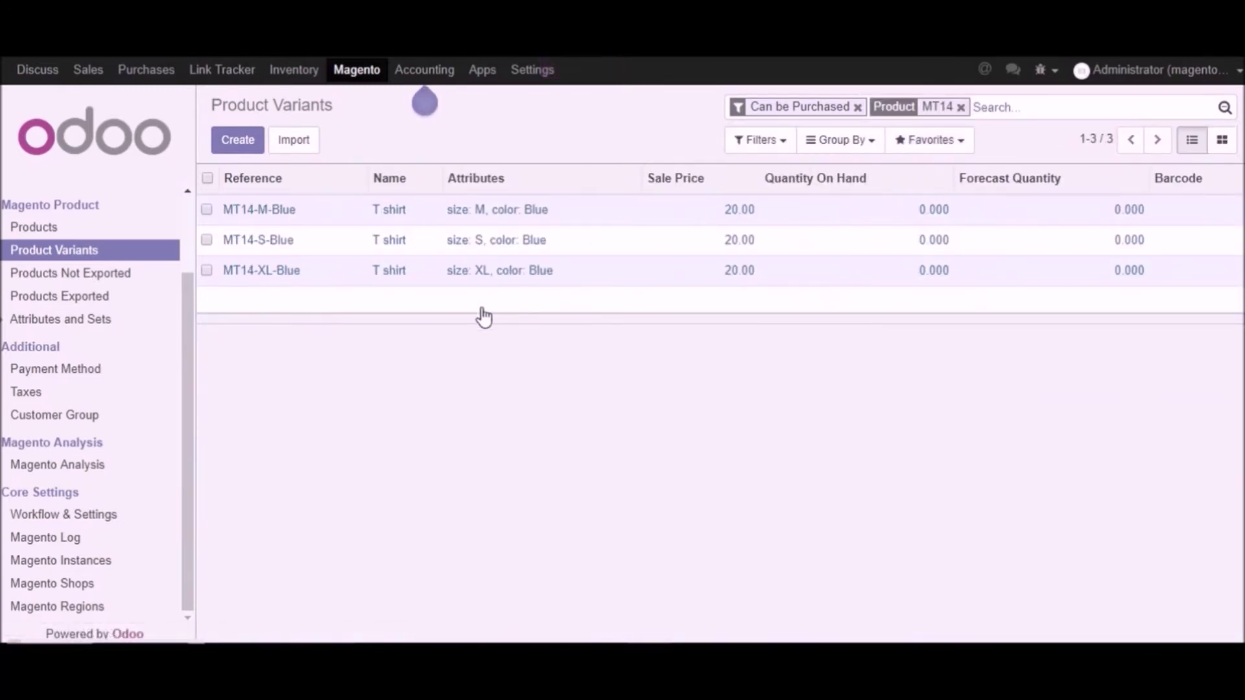
left_click(448, 251)
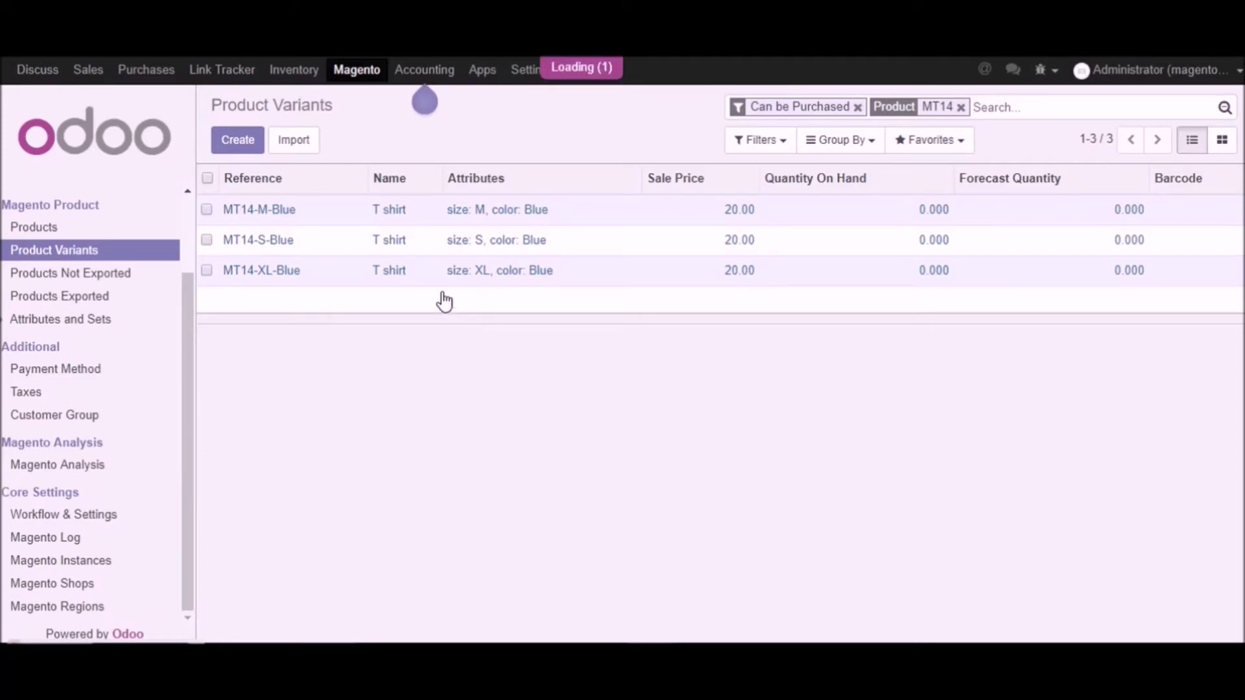
left_click(463, 220)
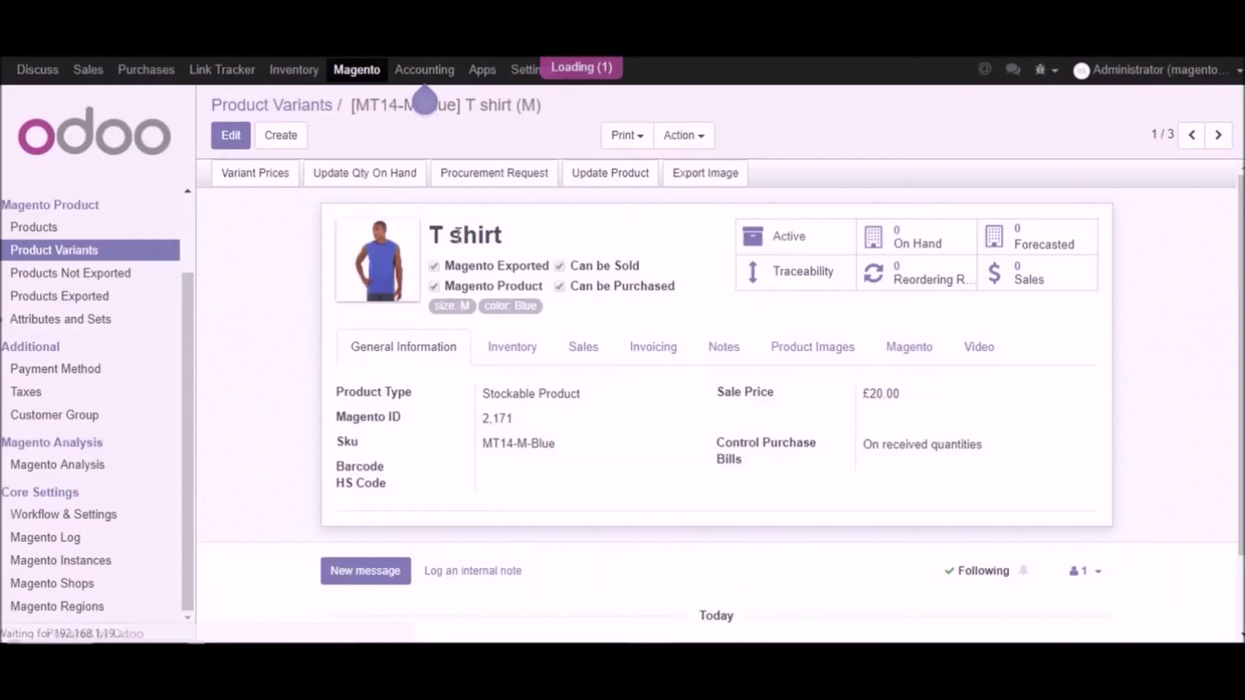
Set the MT14-M-Blue variant's new quantity on hand to 50 and update the product in Magento
left_click(350, 175)
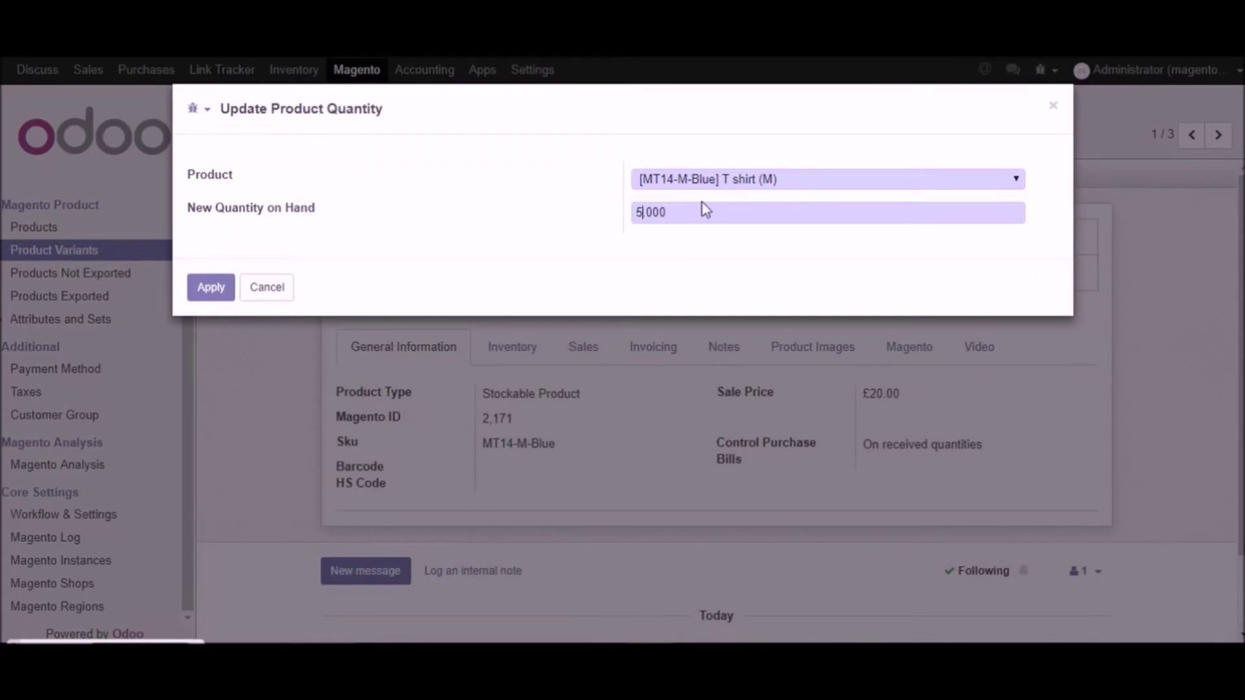
left_click(650, 214)
left_click(211, 287)
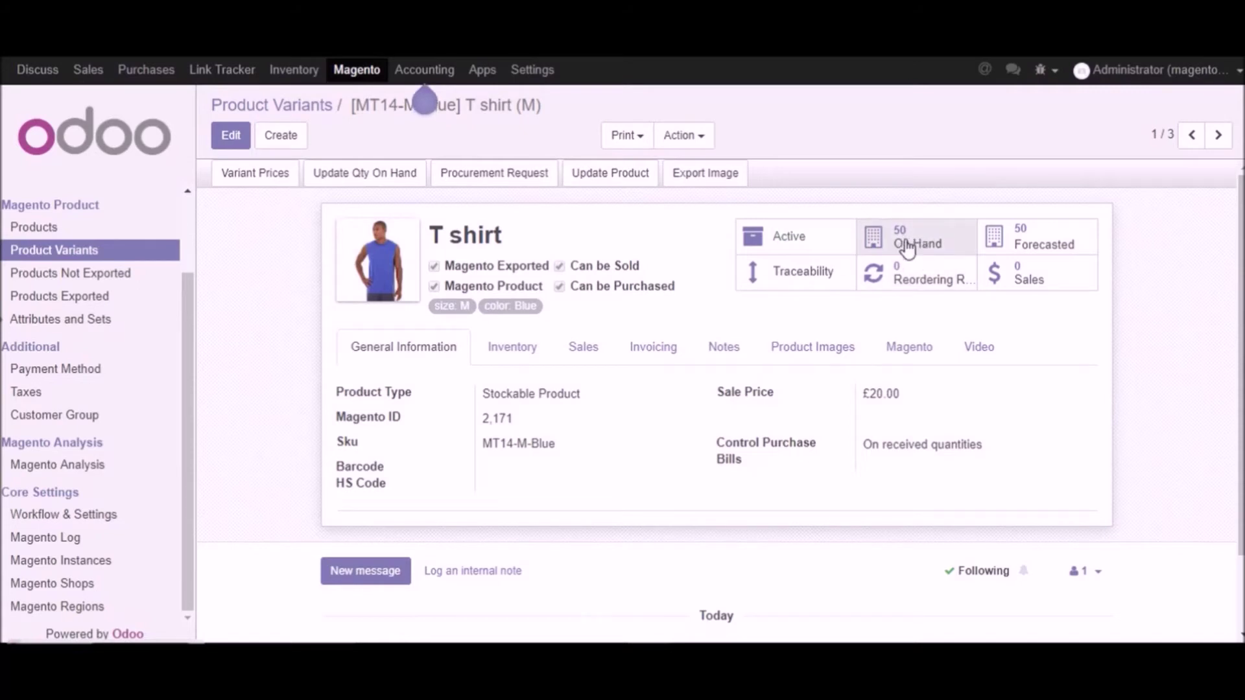
left_click(597, 178)
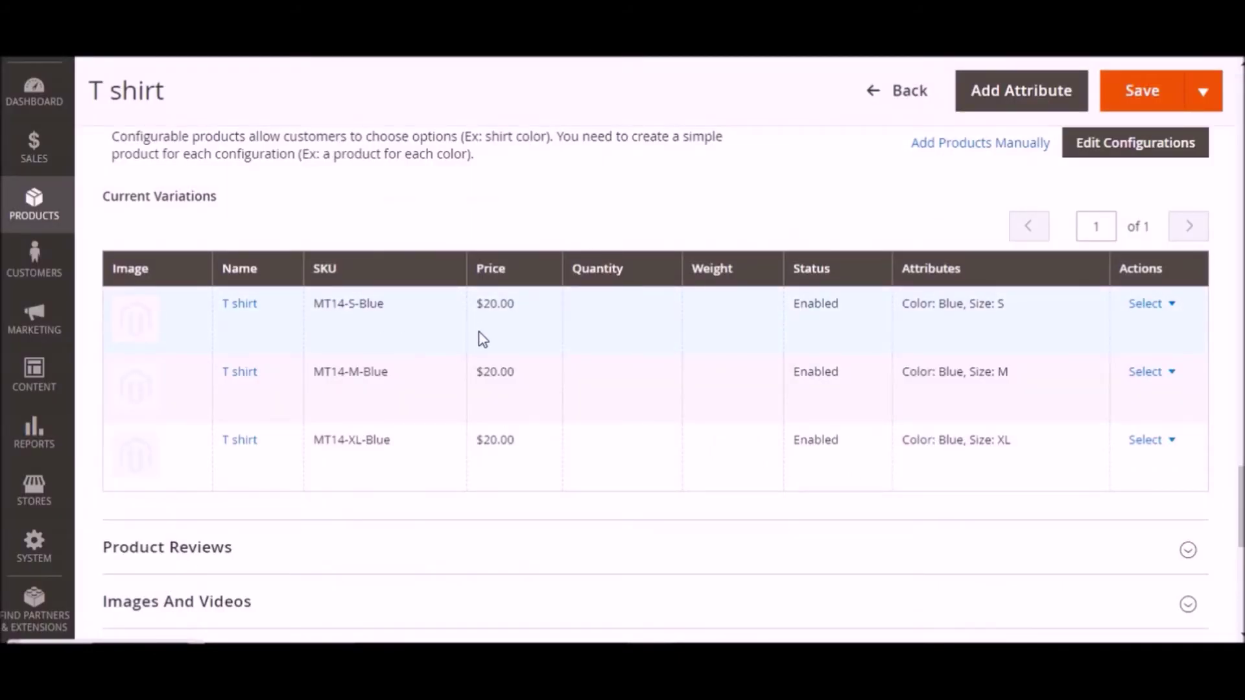
Switch to the T shirt's page in Magento and open the MT14-M-Blue variant from its current variations
scroll(483, 339, "up", 3)
scroll(485, 331, "up", 20)
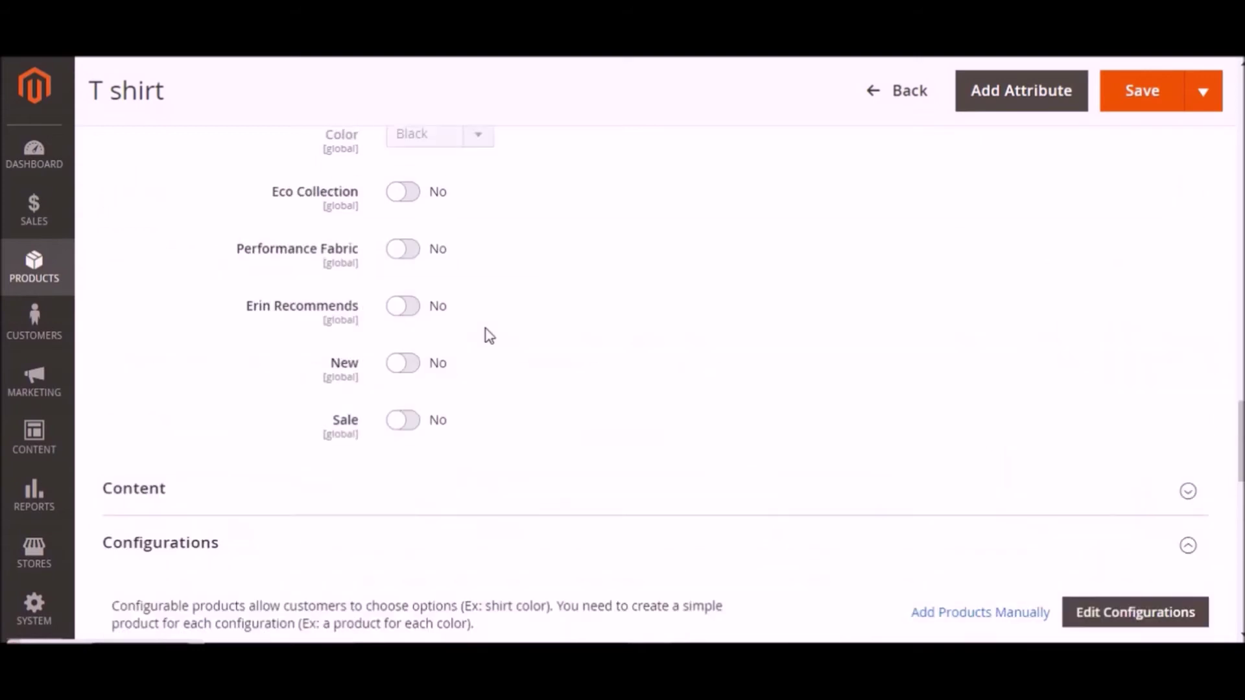
scroll(309, 89, "up", 3)
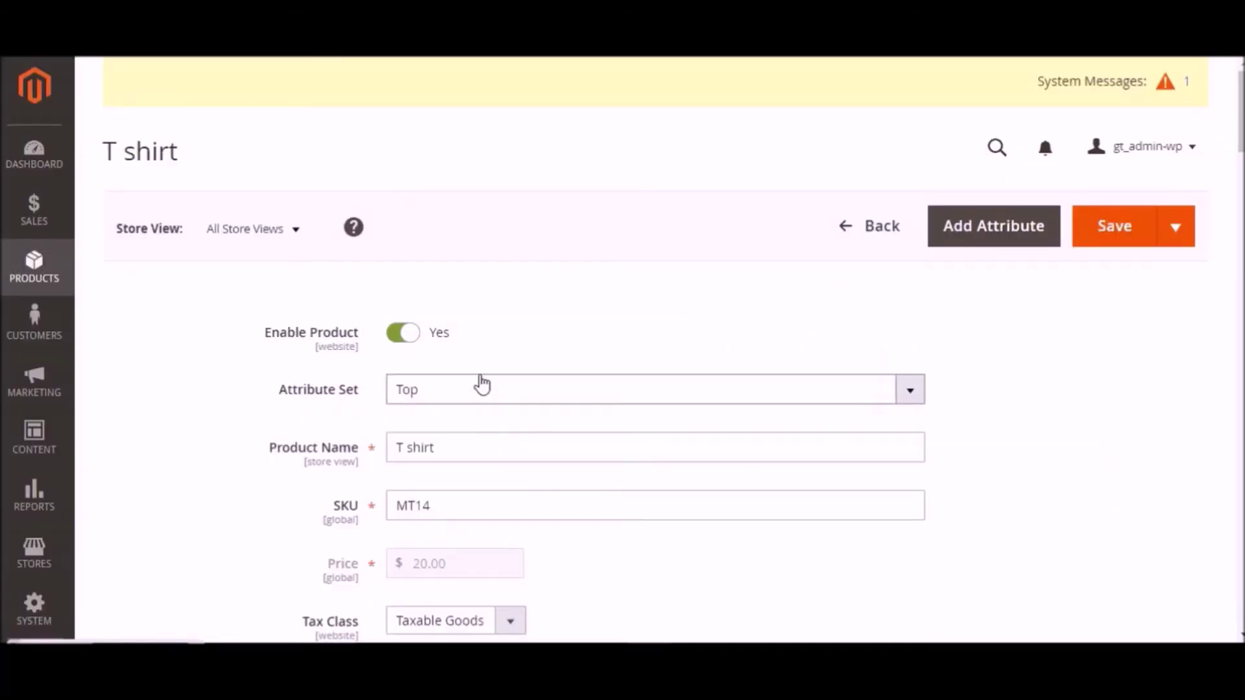
scroll(476, 381, "down", 3)
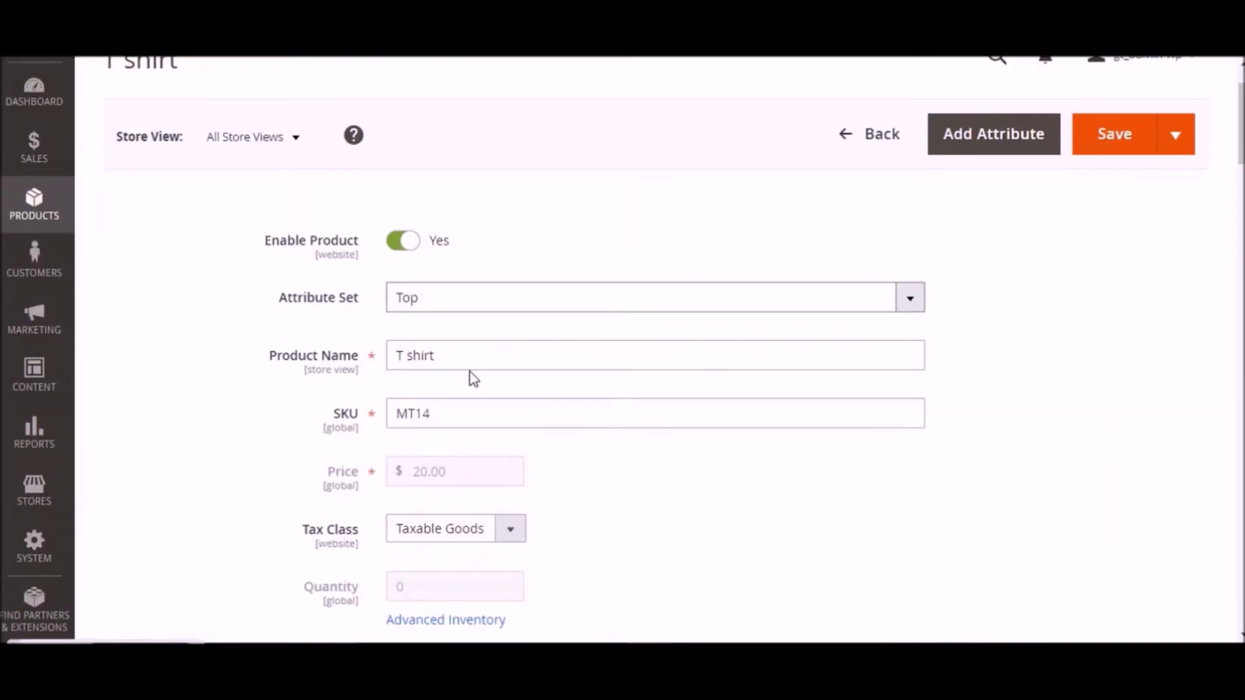
scroll(724, 398, "down", 20)
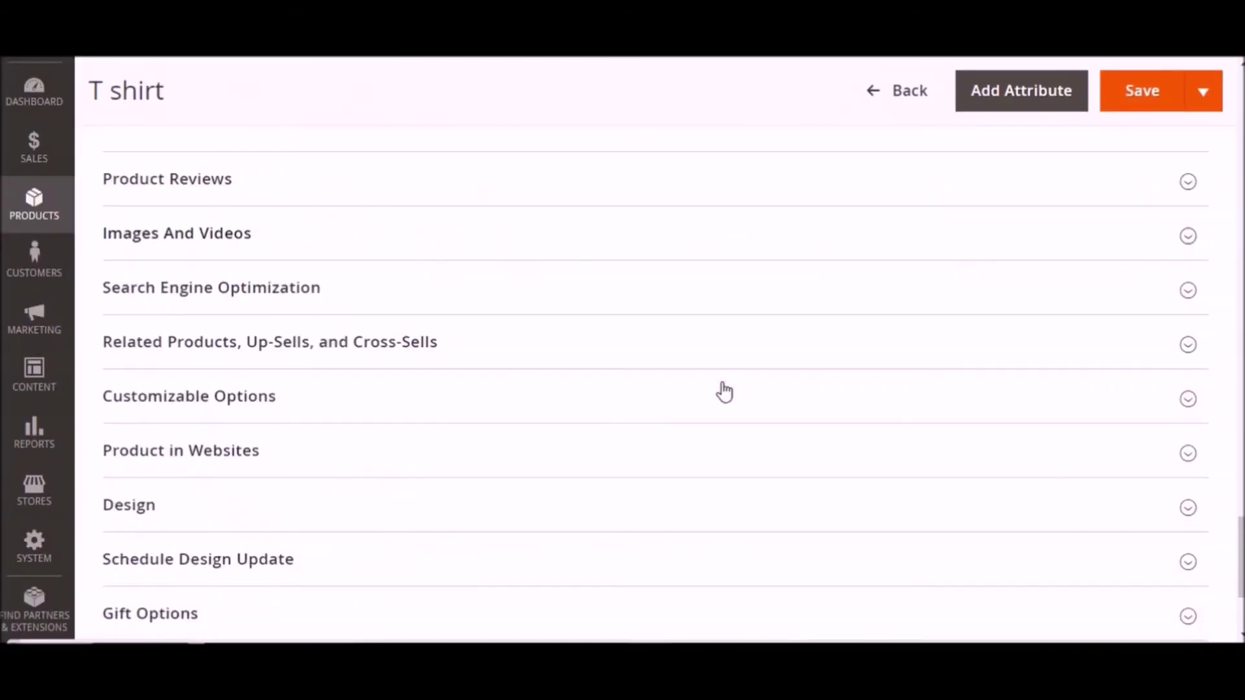
scroll(724, 383, "up", 5)
scroll(724, 391, "up", 1)
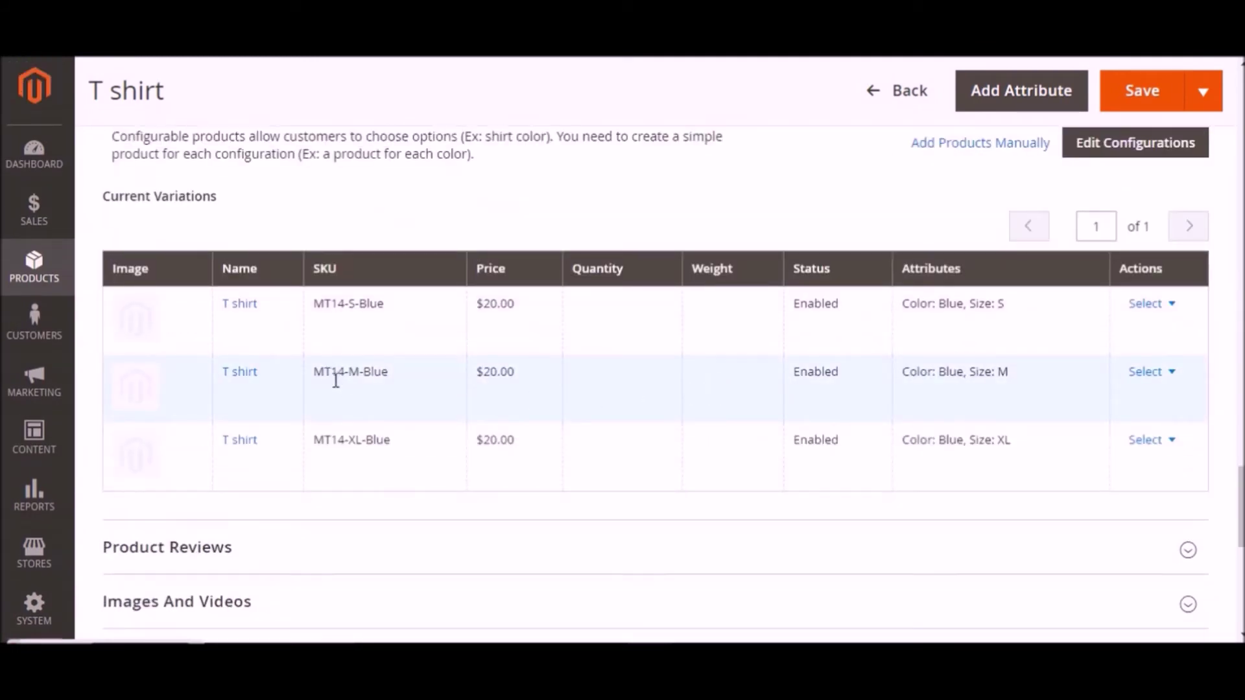
left_click(240, 373)
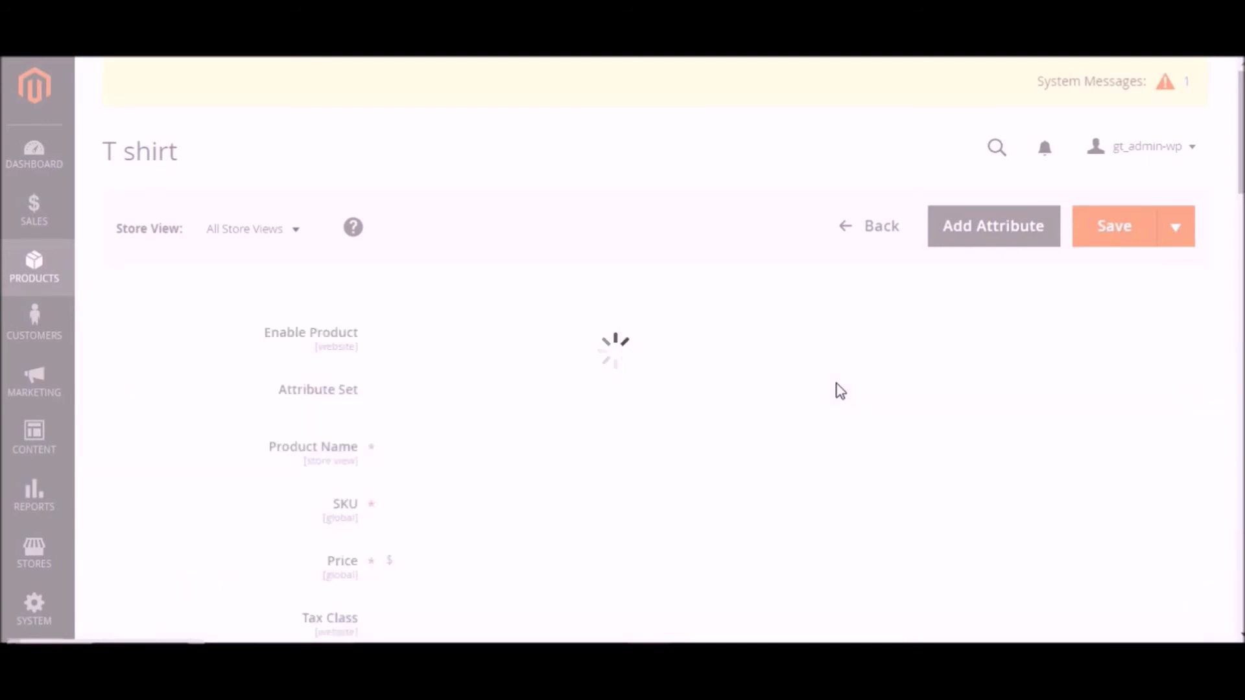
Check the Quantity of the MT14-M-Blue variant in Magento
scroll(836, 389, "down", 1)
scroll(970, 406, "down", 1)
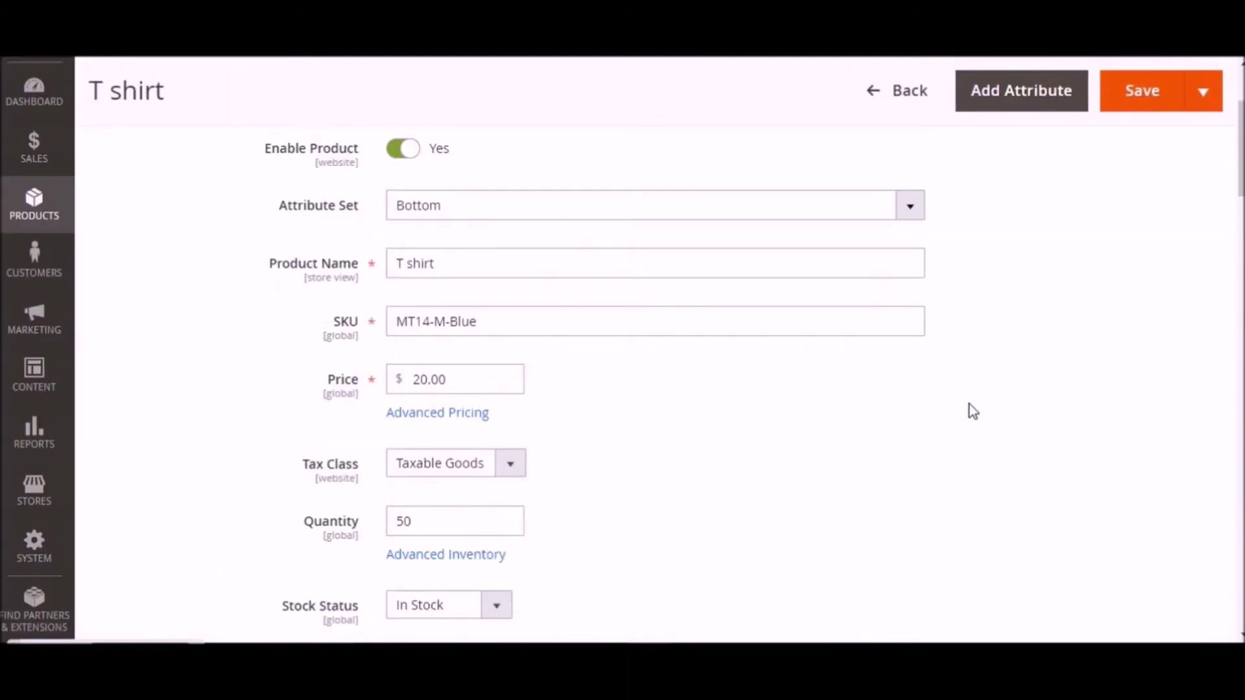
scroll(748, 383, "down", 2)
mouse_move(422, 336)
left_mouse_down()
mouse_move(312, 336)
mouse_move(437, 338)
left_mouse_up()
left_click(297, 342)
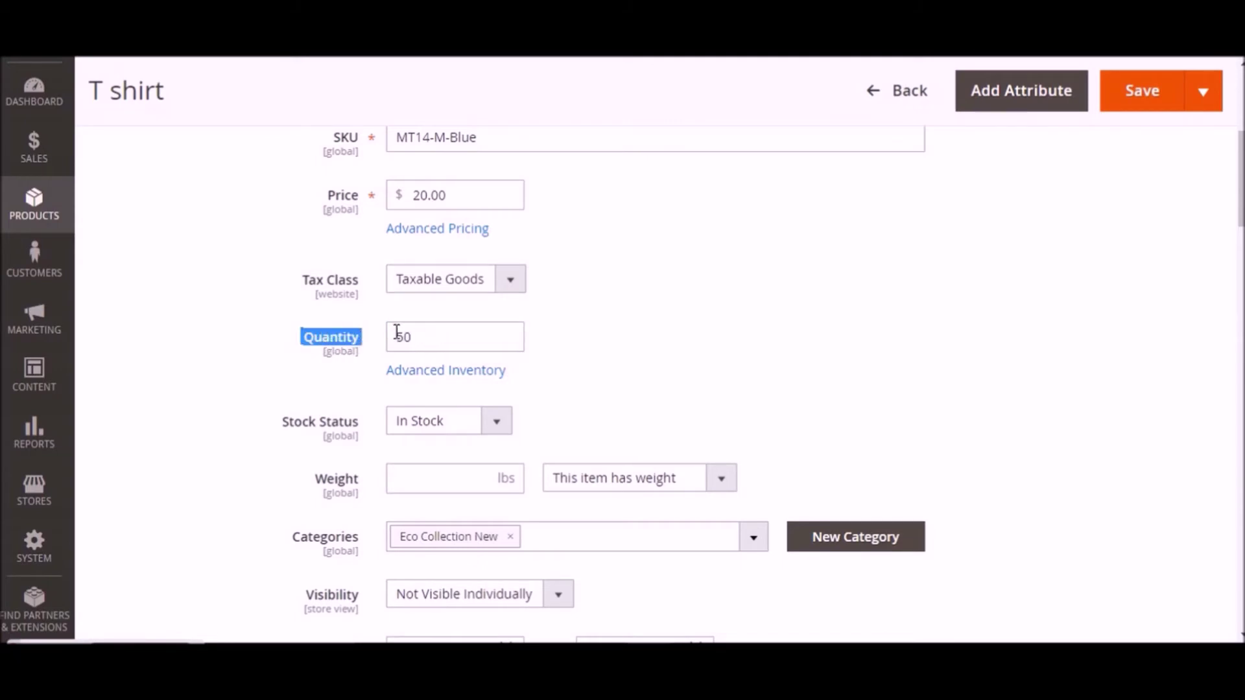
left_click(287, 329)
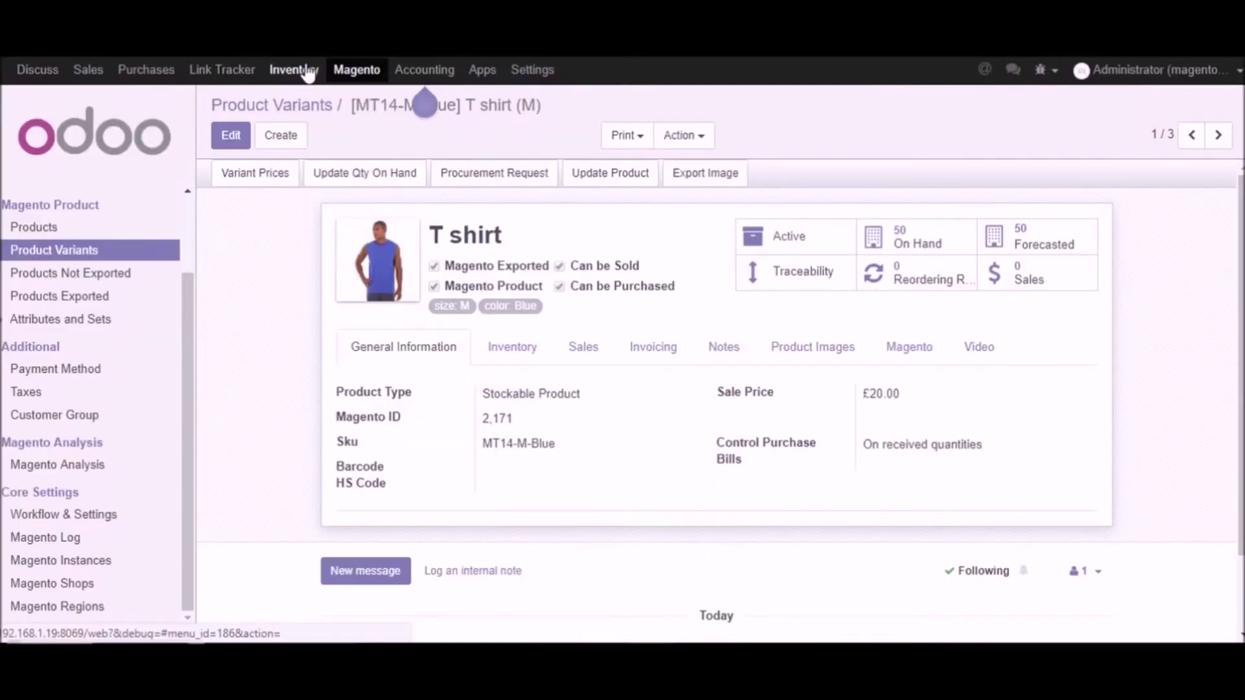
left_click(356, 71)
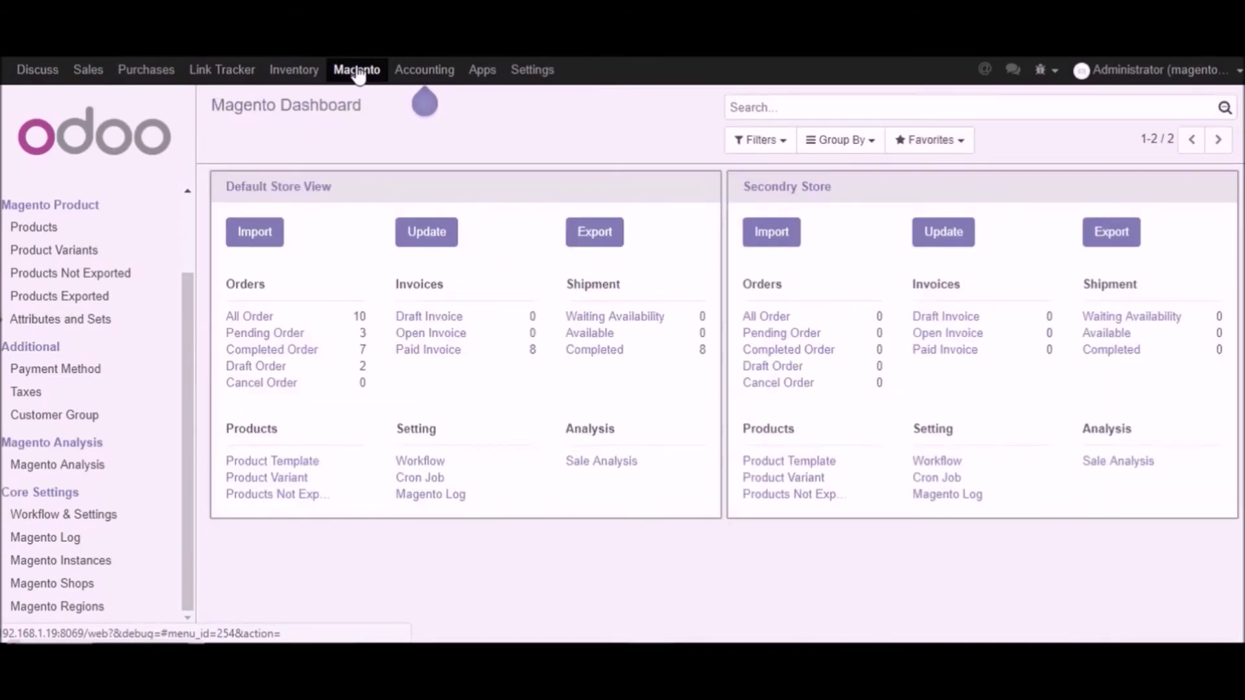
left_click(590, 246)
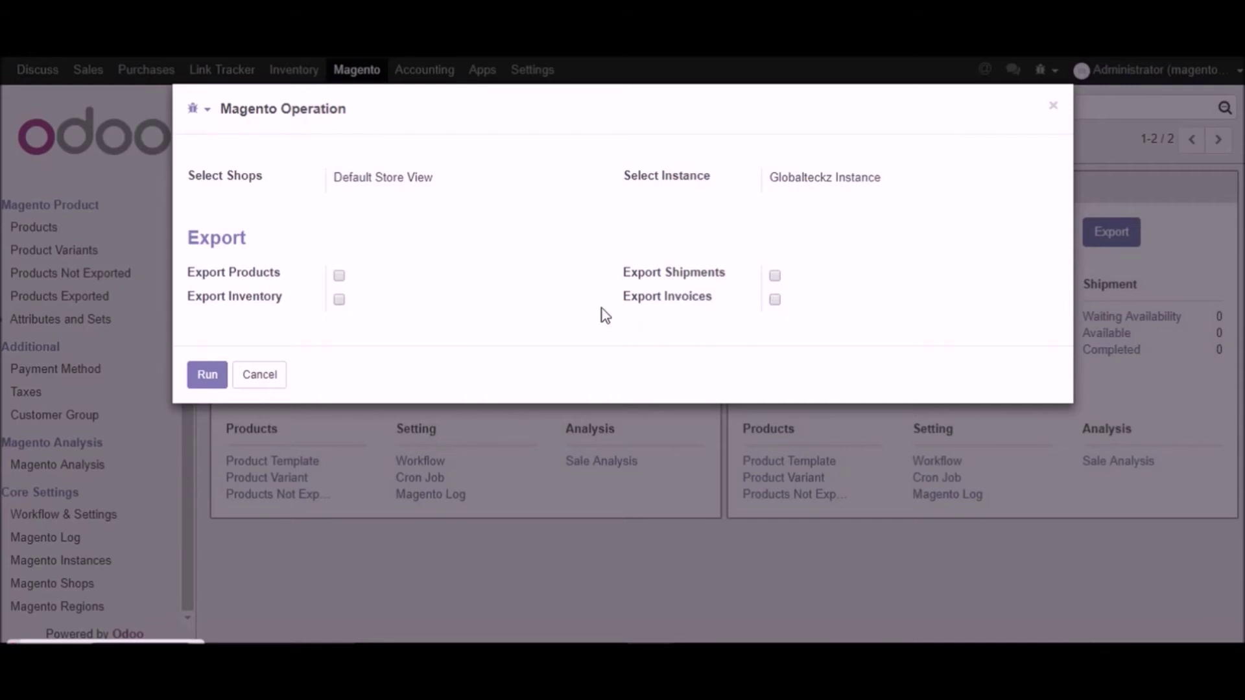
left_click(279, 379)
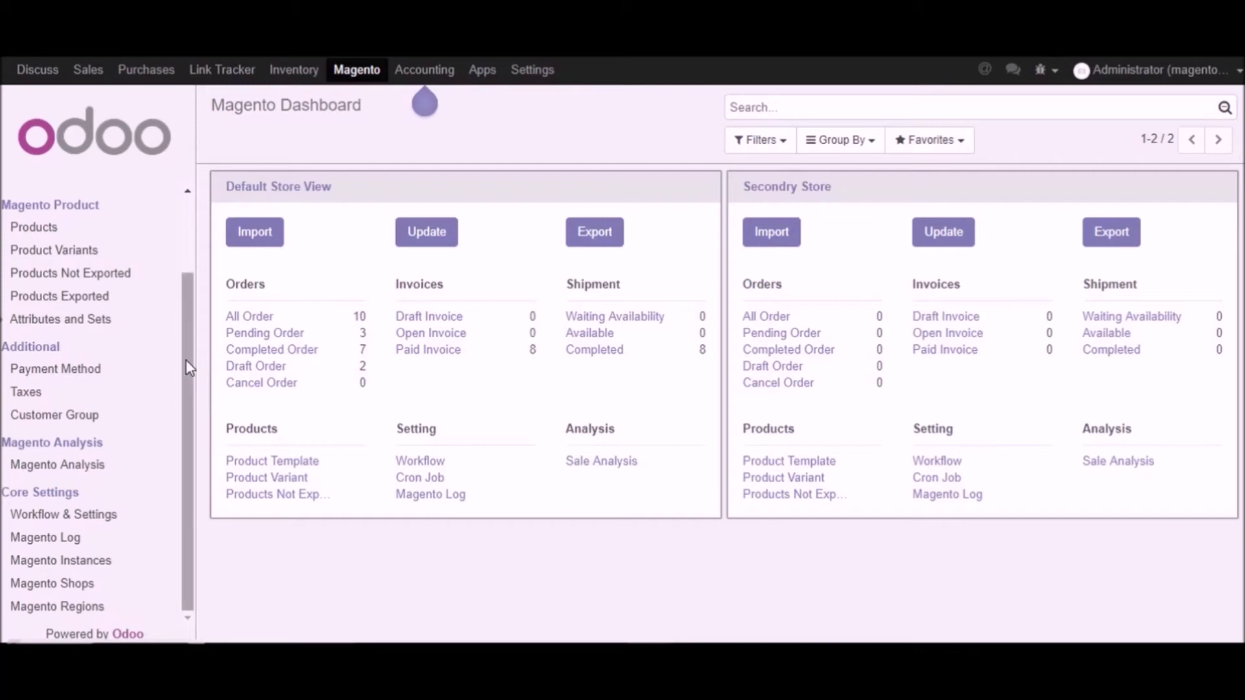
Open the most recent pending order from all Magento orders in Odoo and confirm its sale
scroll(184, 353, "up", 3)
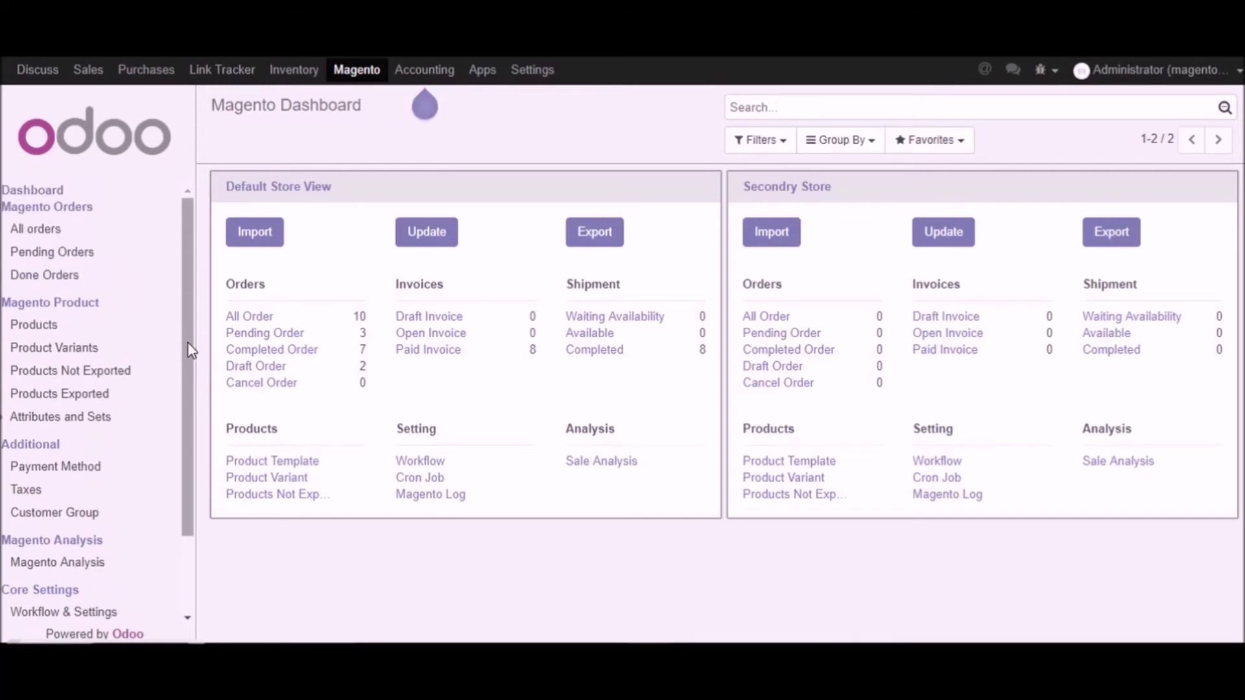
left_click(38, 233)
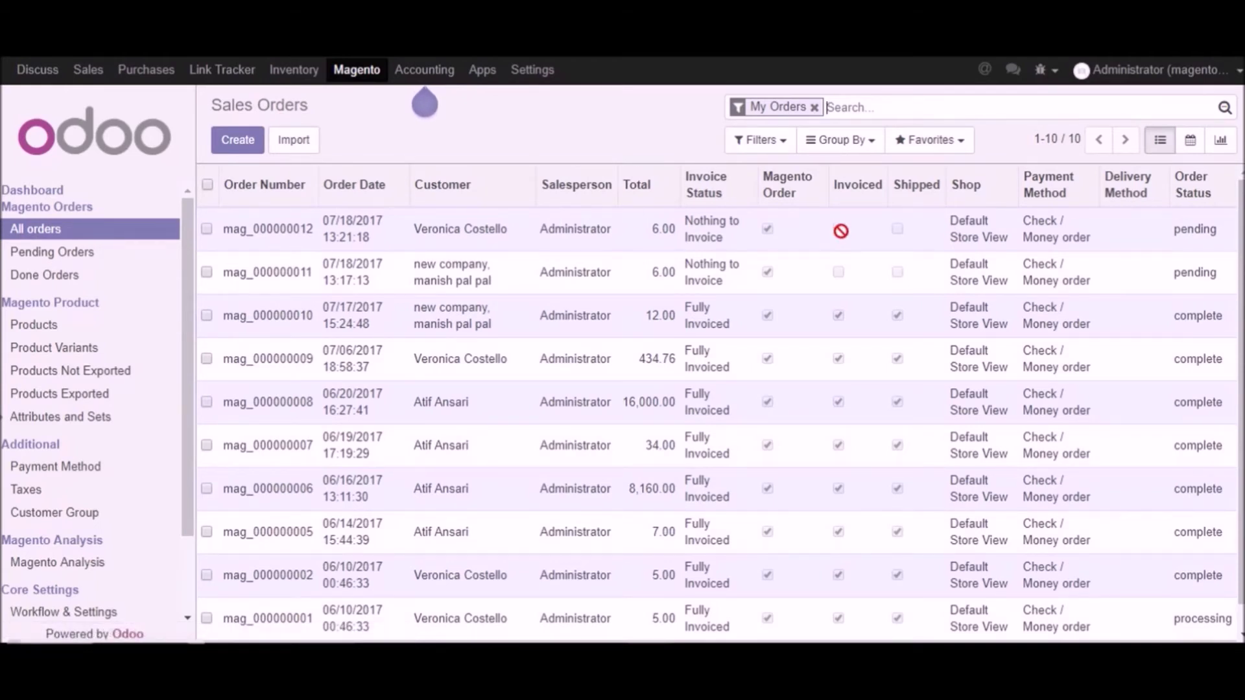
left_click(466, 236)
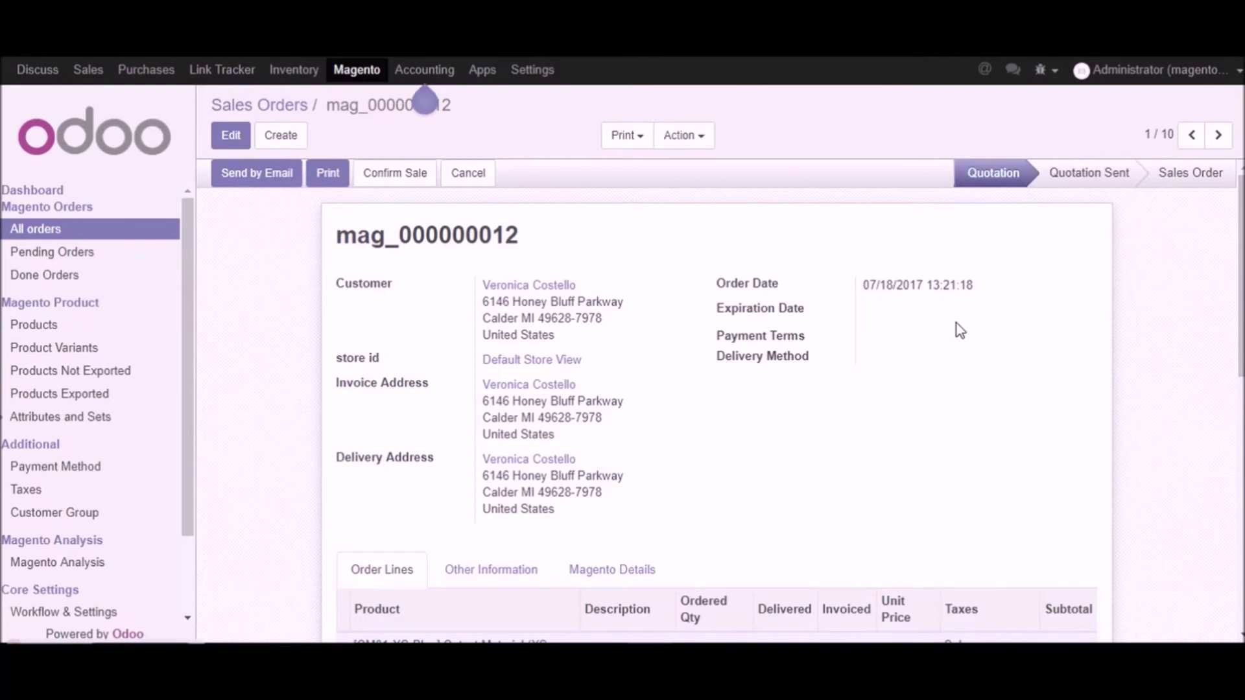
left_click(397, 185)
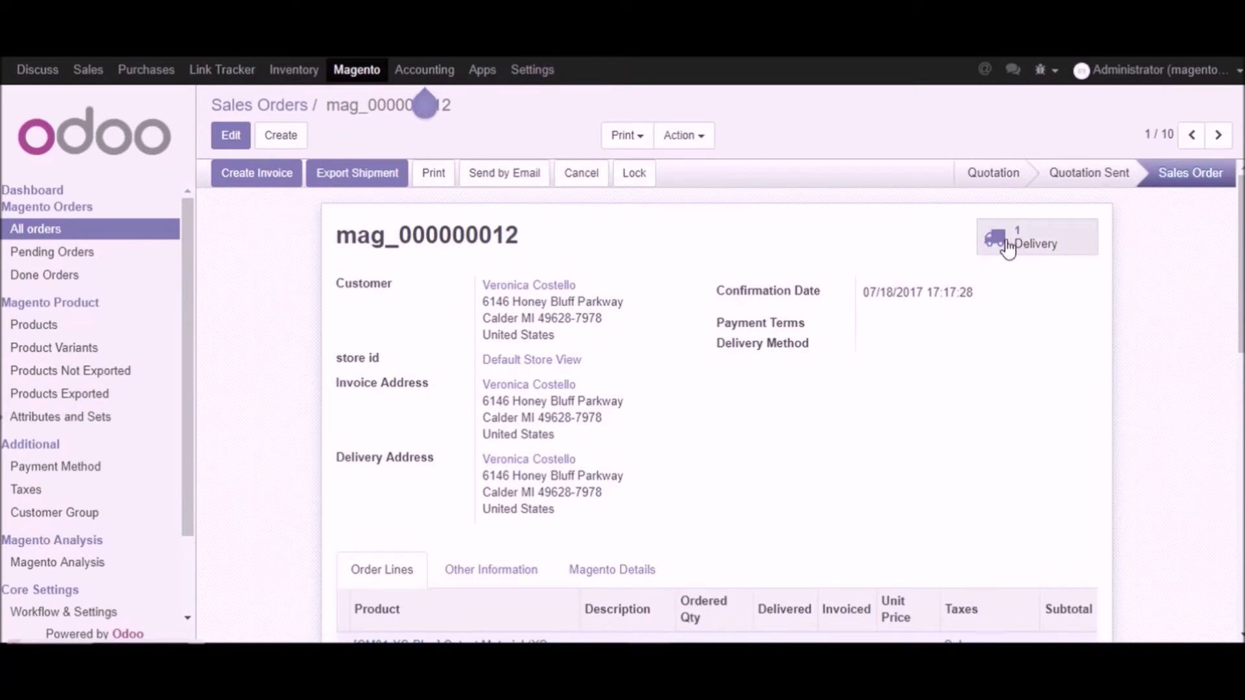
Create an invoice for the order's invoiceable lines, open the draft invoice and validate it
left_click(242, 174)
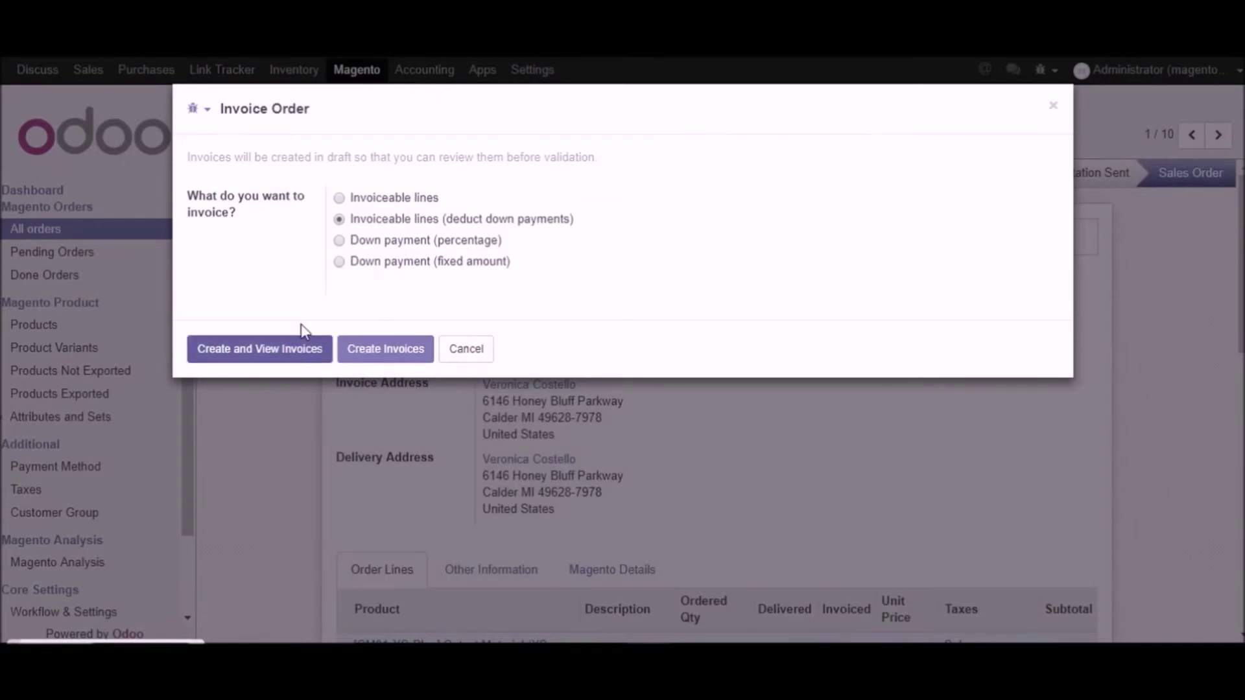
left_click(339, 198)
left_click(357, 348)
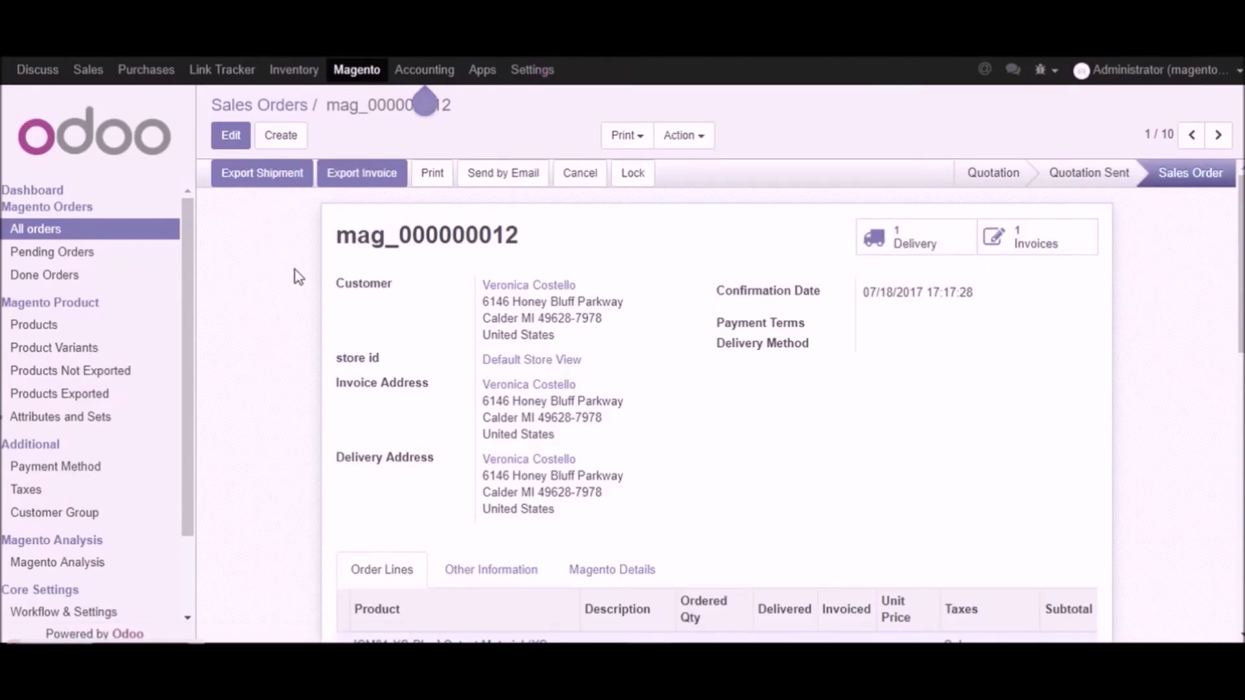
left_click(1028, 250)
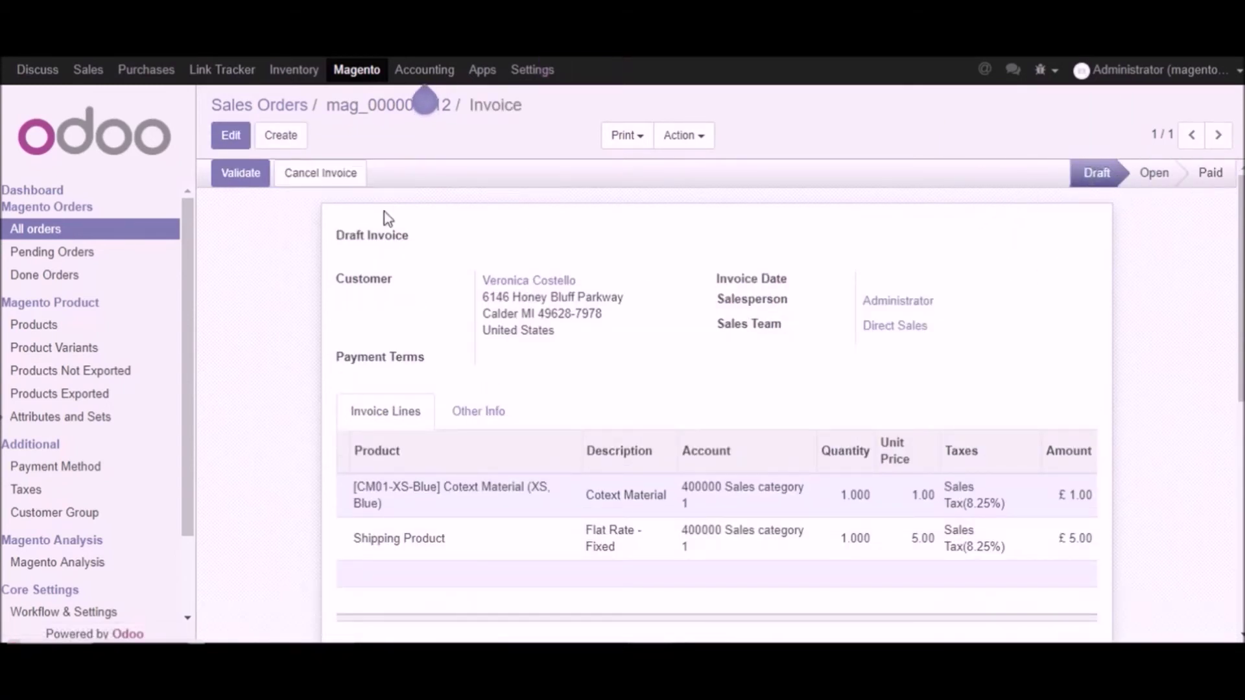
left_click(217, 175)
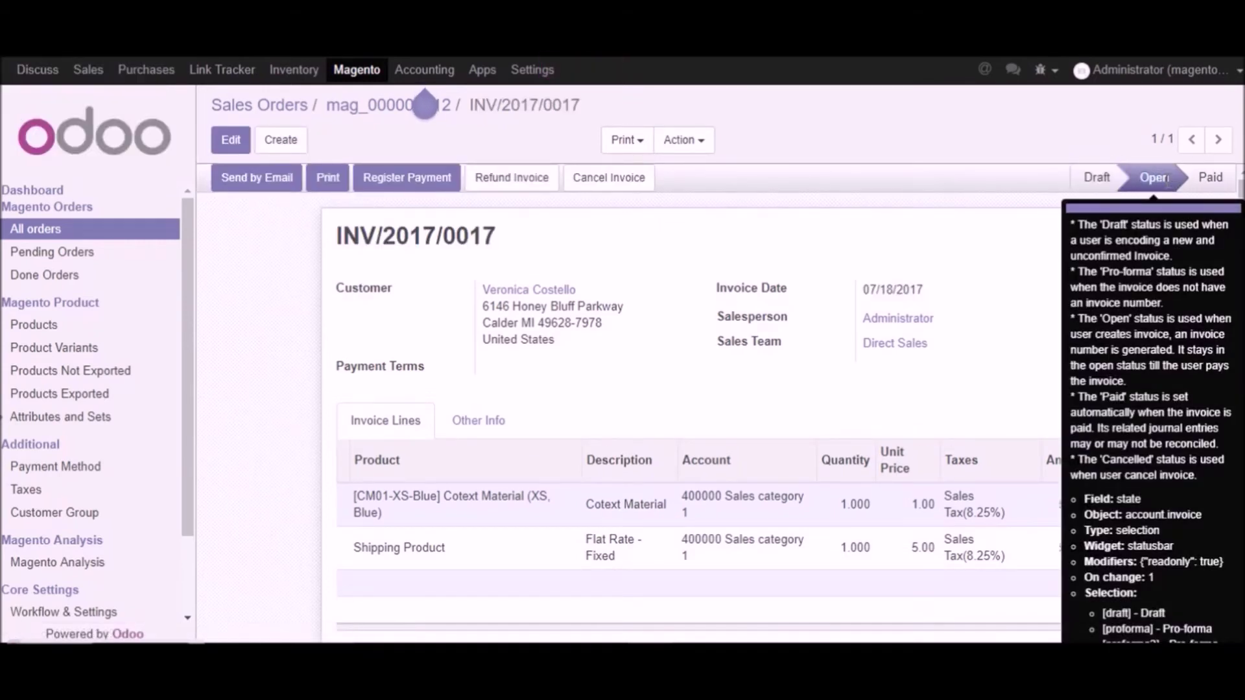
Register the invoice's payment using the Bank (GBP) journal and validate it
left_click(391, 184)
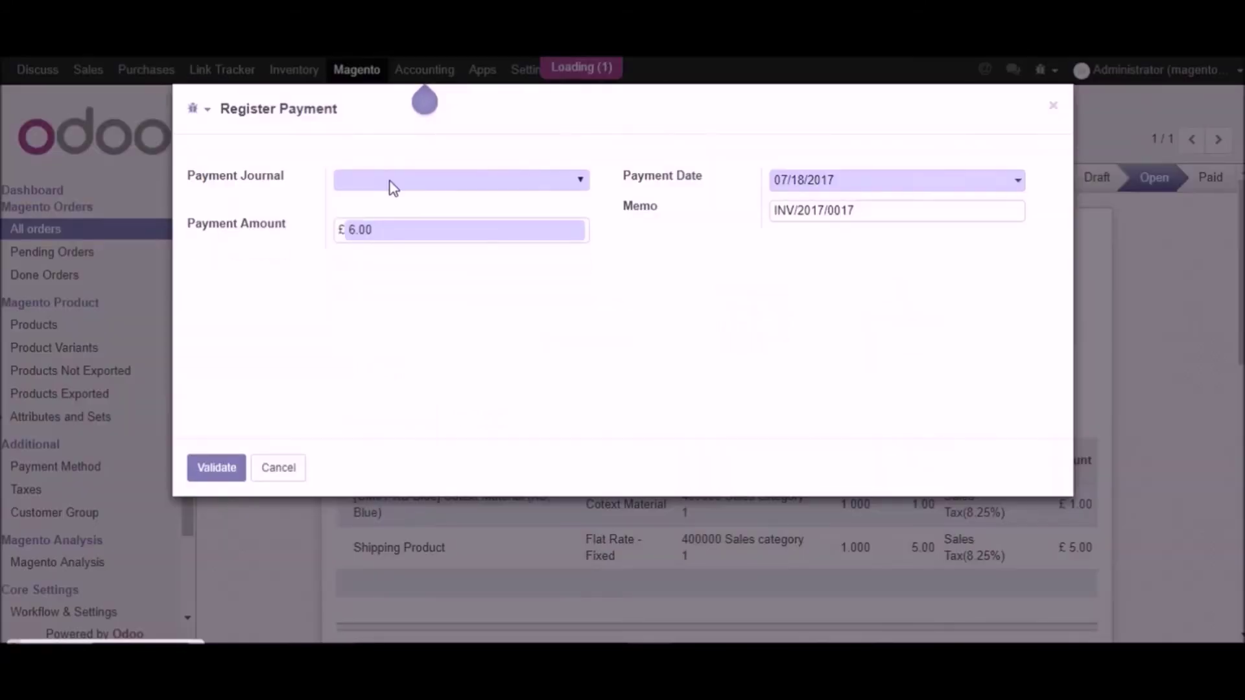
left_click(565, 188)
left_click(337, 241)
left_click(478, 188)
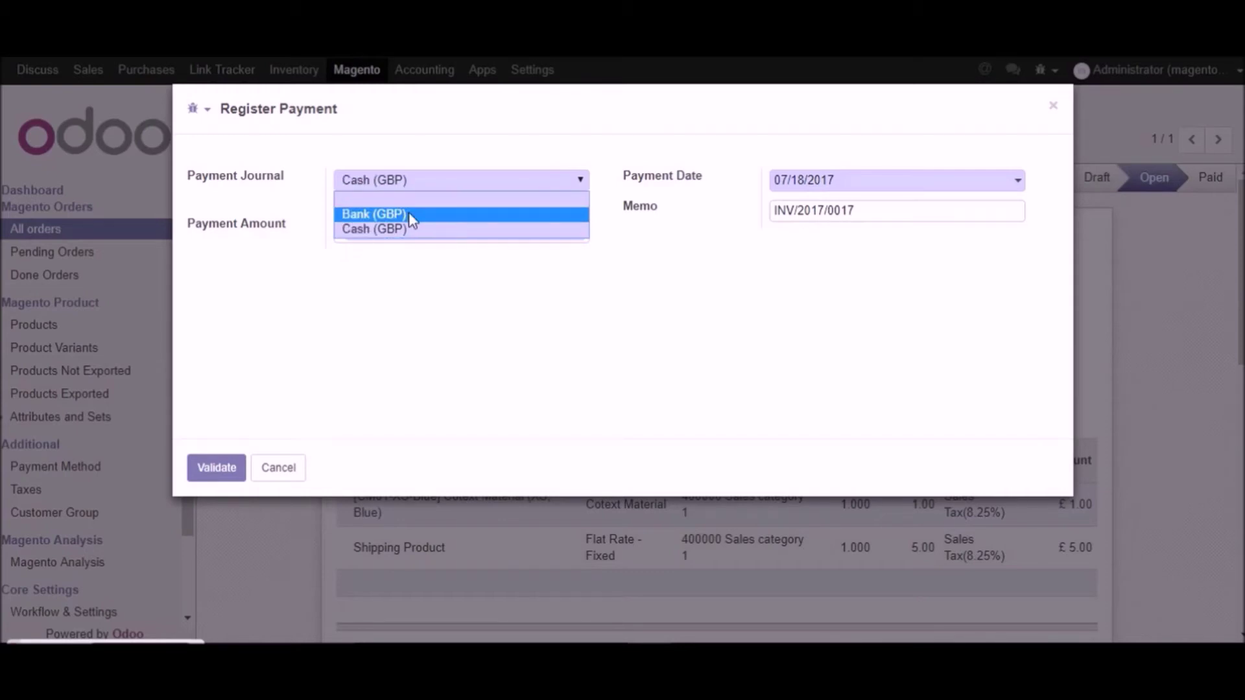
left_click(408, 219)
left_click(217, 468)
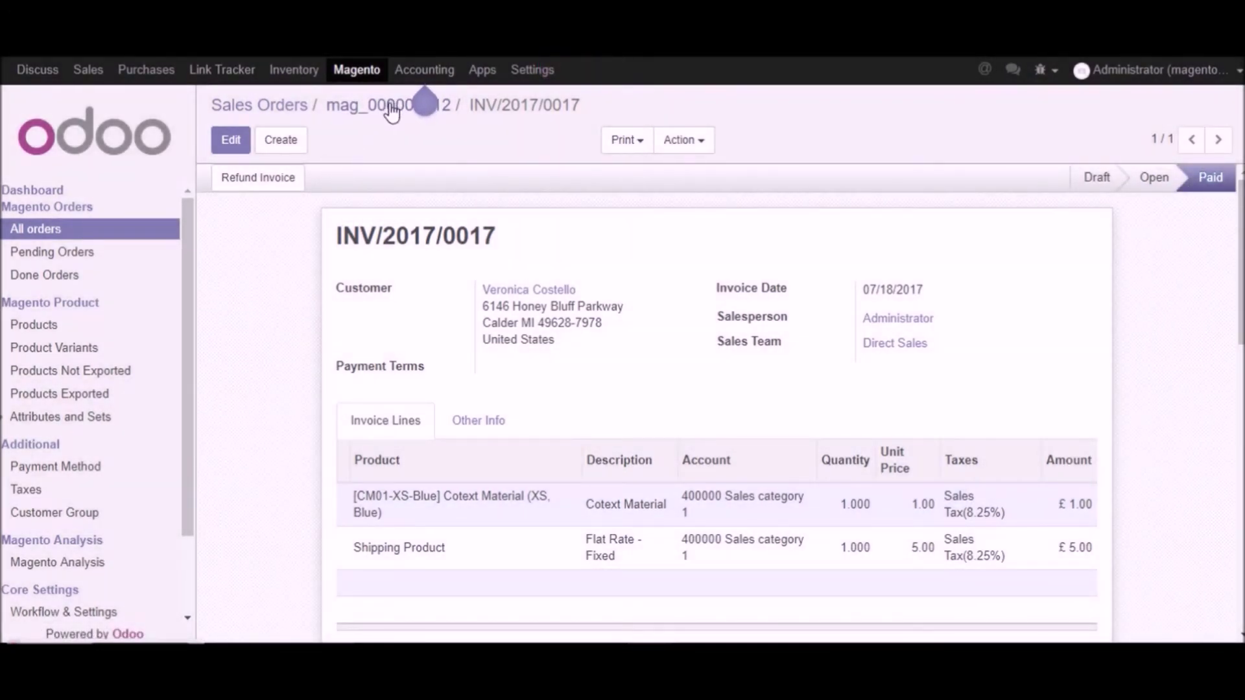
Open the order's delivery, set its carrier to DHL and its tracking reference to 4321, and save it
left_click(391, 111)
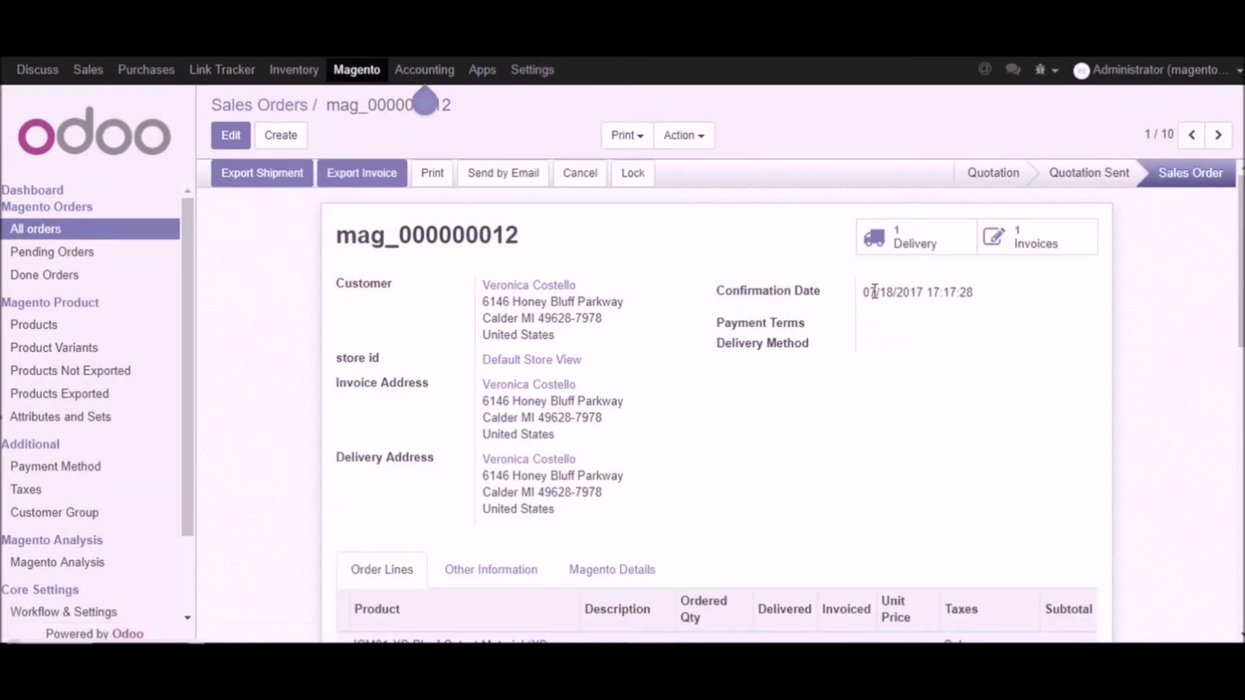
left_click(912, 245)
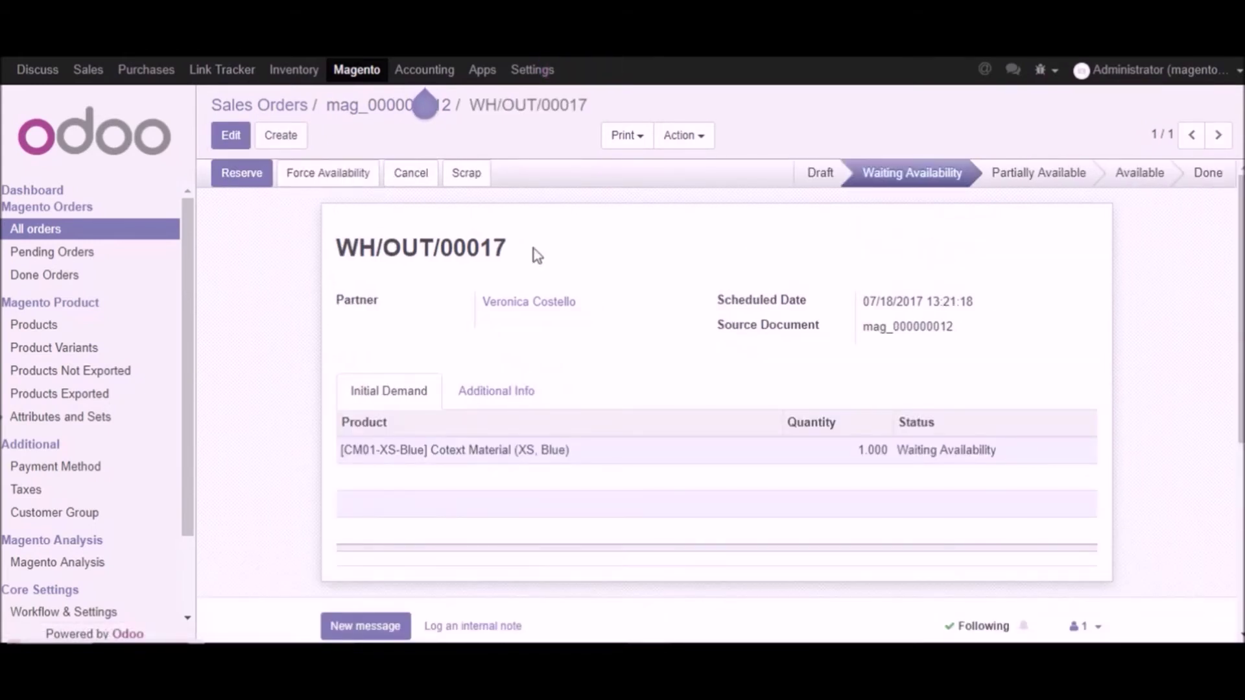
left_click(231, 135)
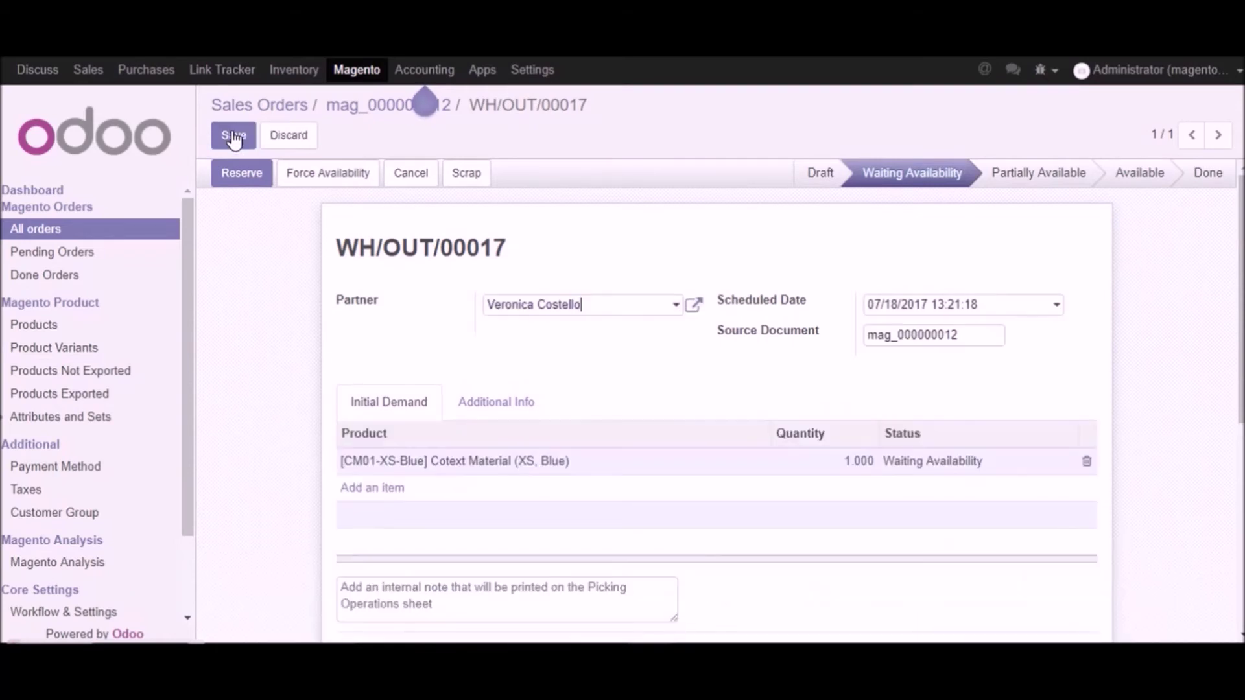
left_click(519, 400)
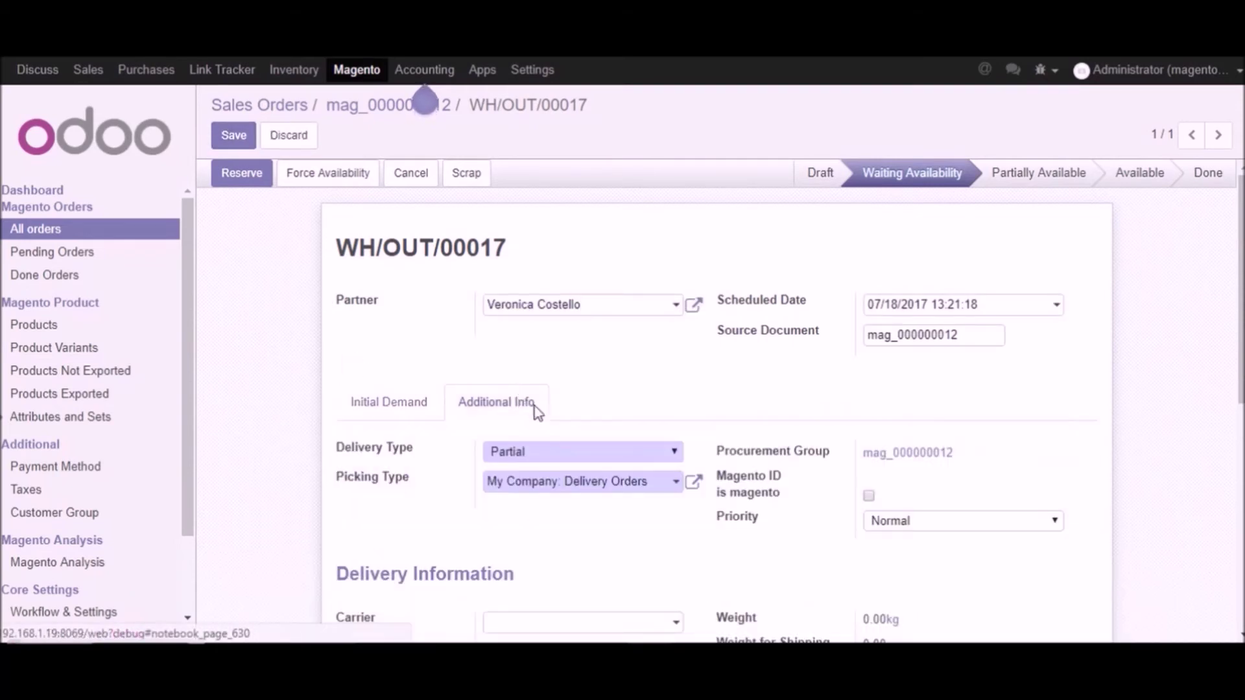
scroll(843, 487, "down", 3)
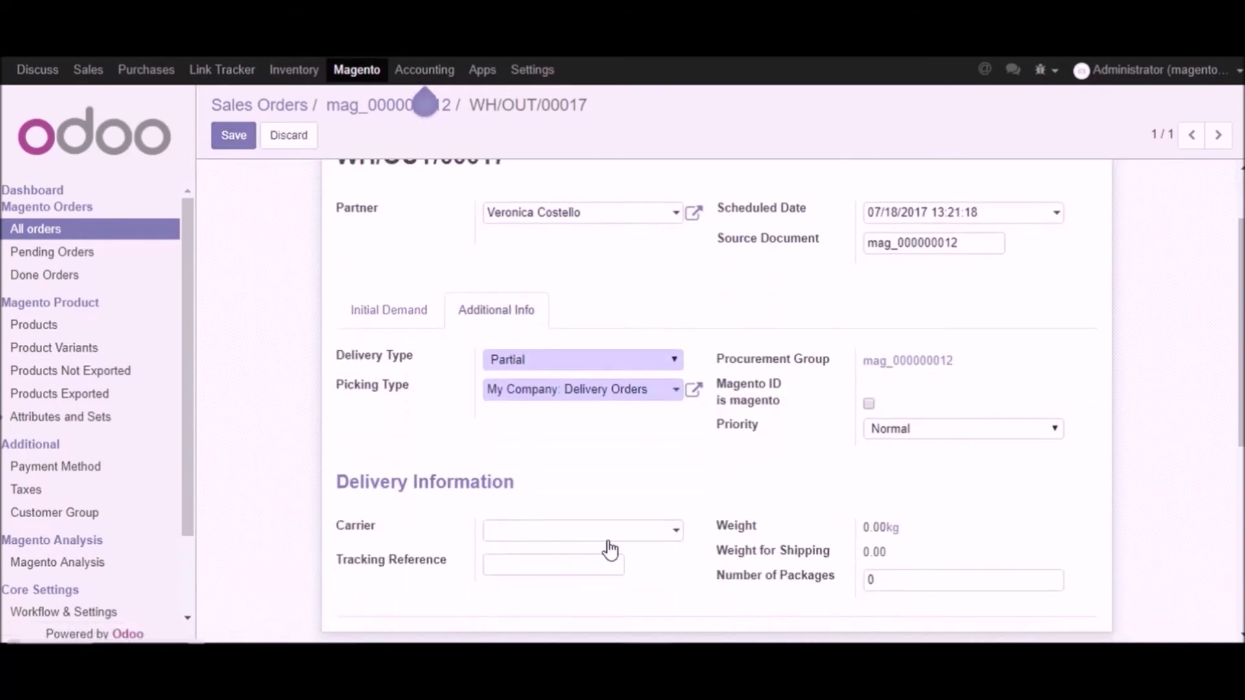
left_click(674, 533)
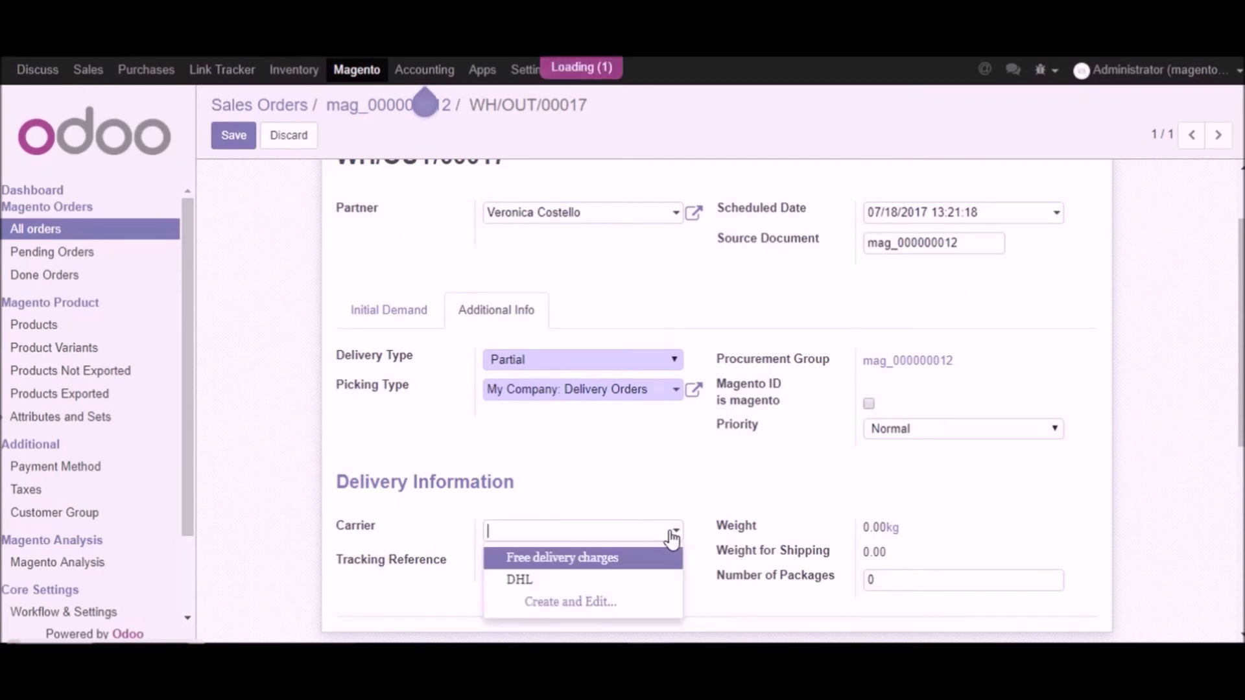
left_click(536, 581)
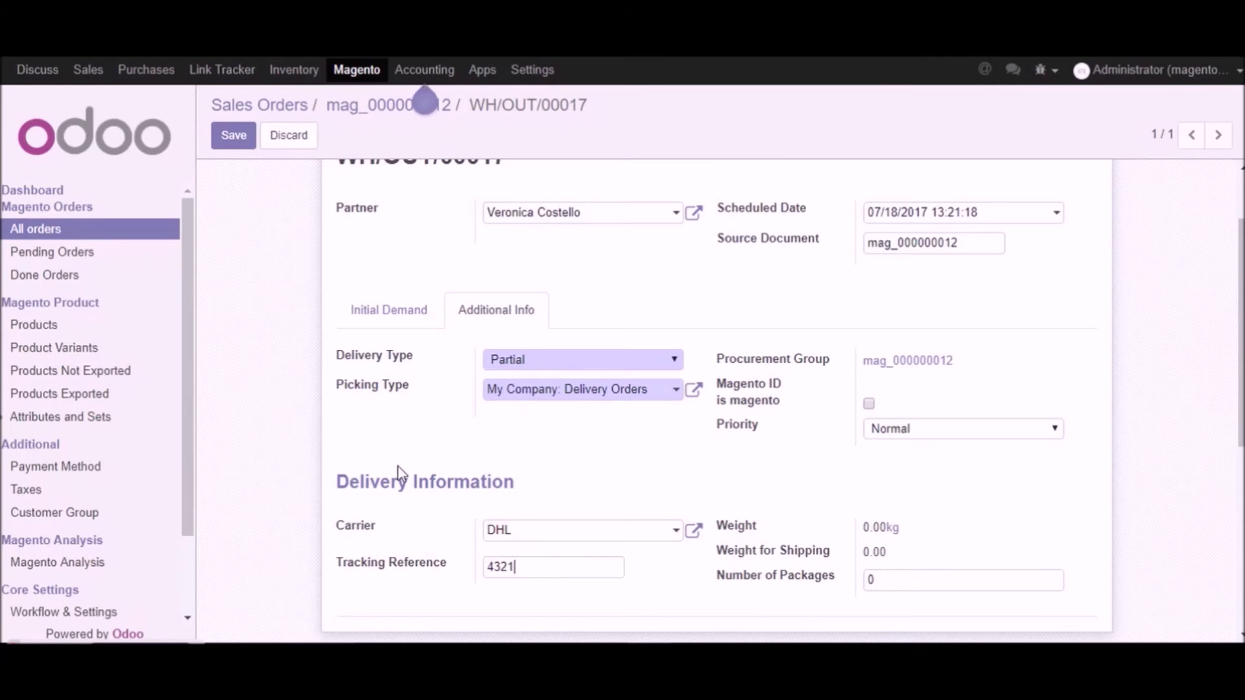
scroll(397, 421, "up", 3)
left_click(235, 137)
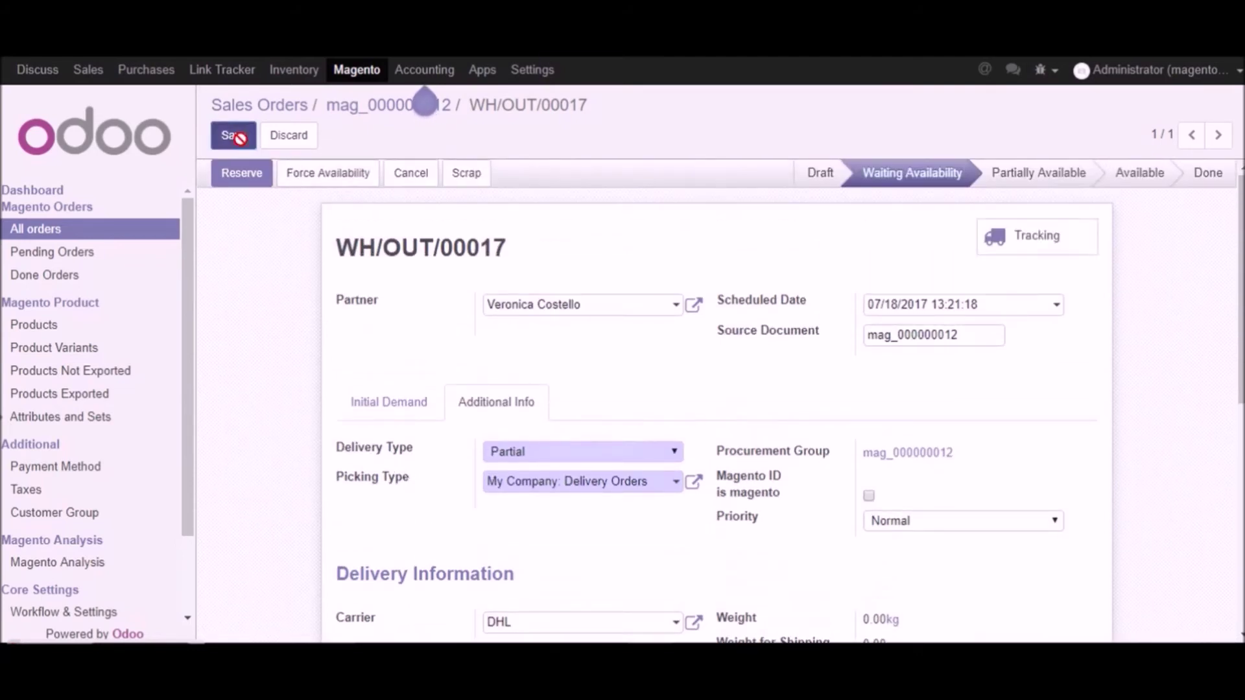
Force the delivery's availability, validate it and apply the immediate transfer of all quantities
left_click(317, 194)
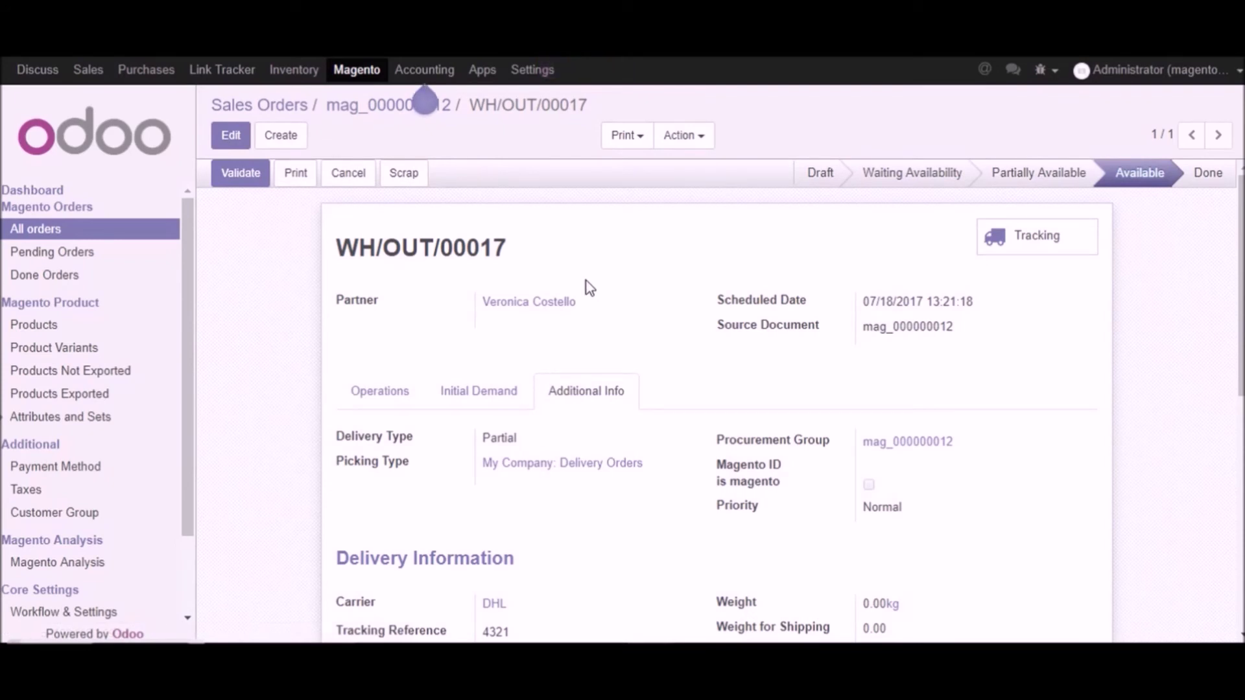
left_click(243, 179)
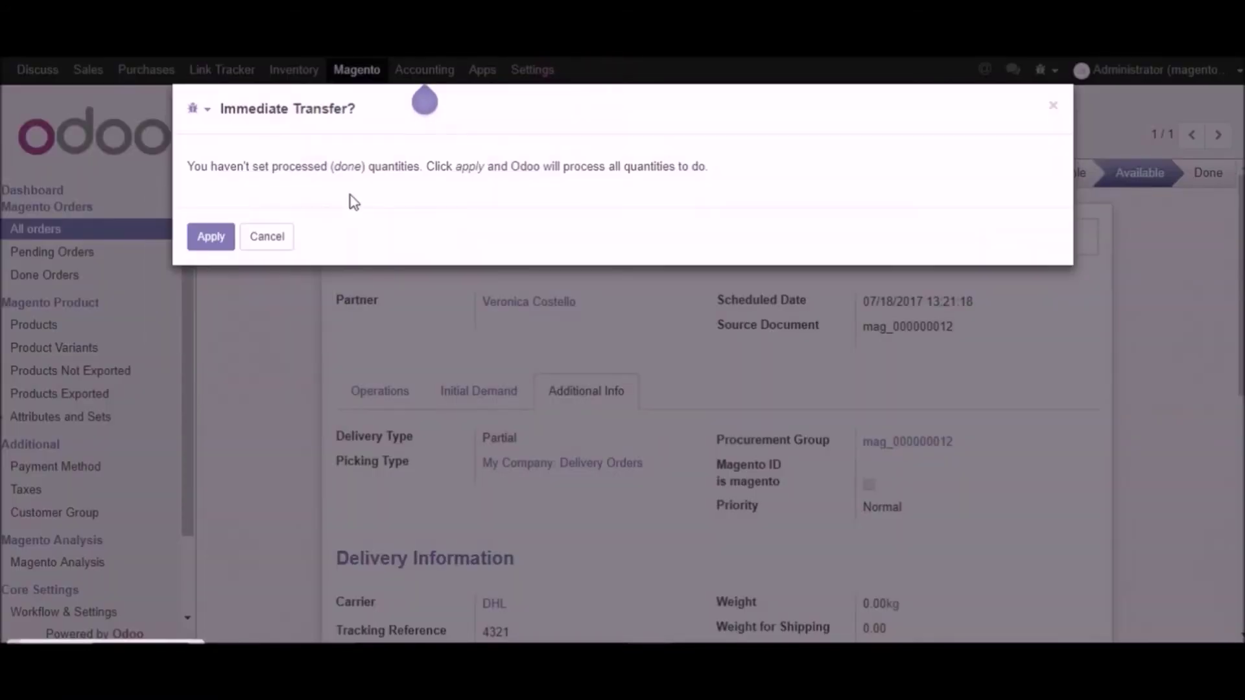
left_click(209, 236)
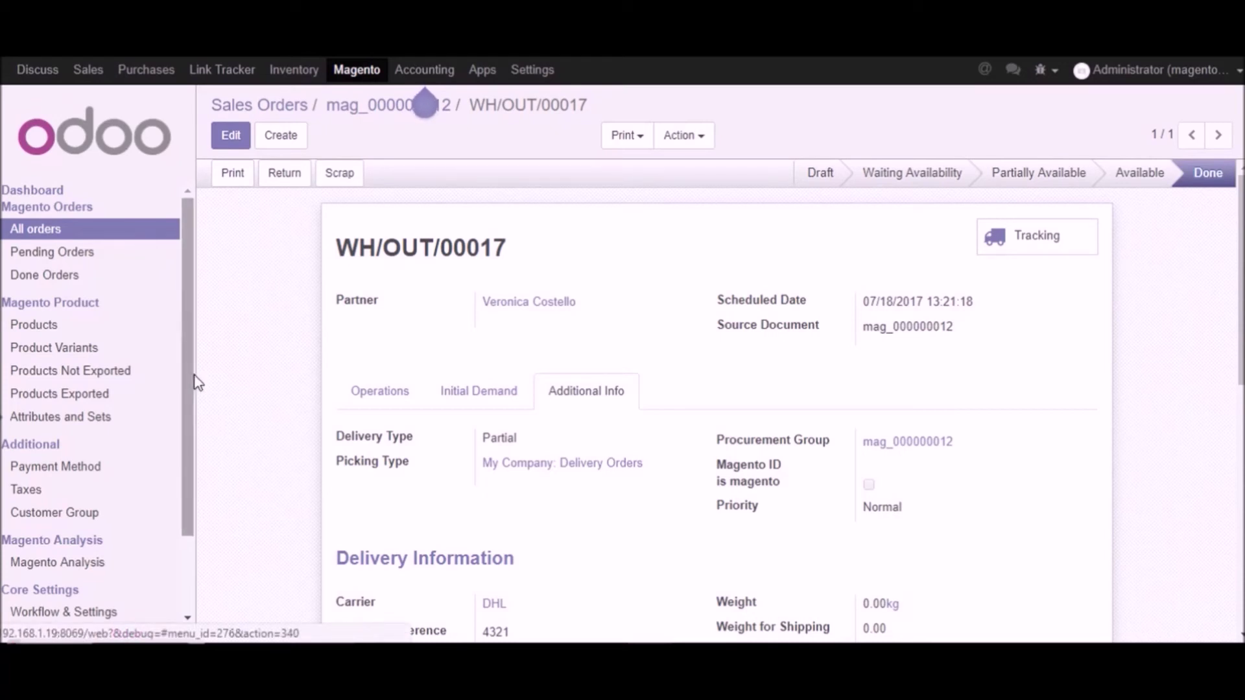
Open the Default Store View shop from the Magento shops and export its invoices
scroll(191, 382, "down", 3)
left_click(85, 587)
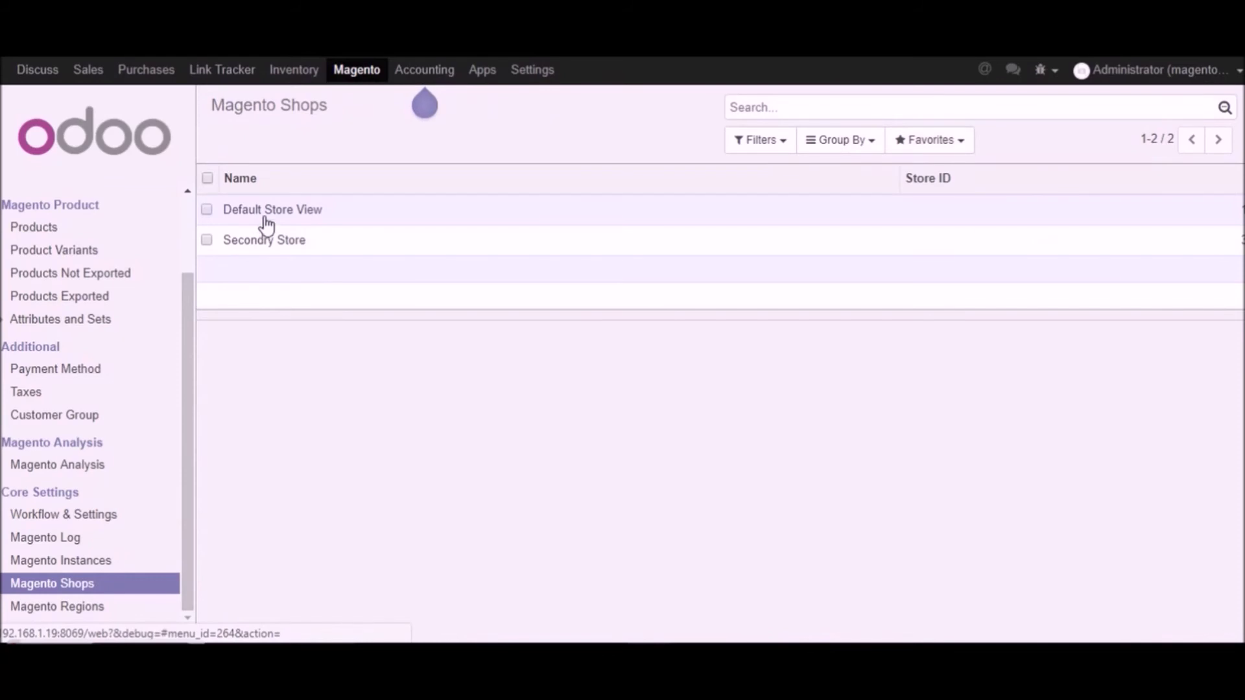
left_click(268, 212)
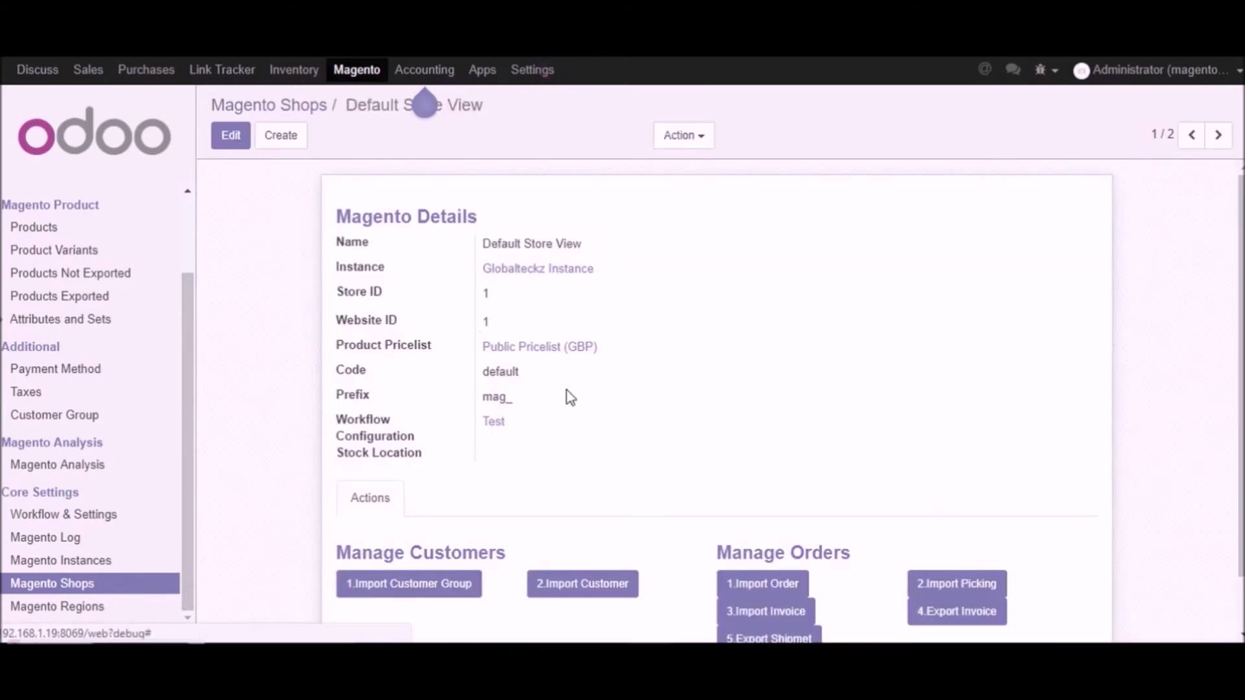
scroll(736, 479, "down", 1)
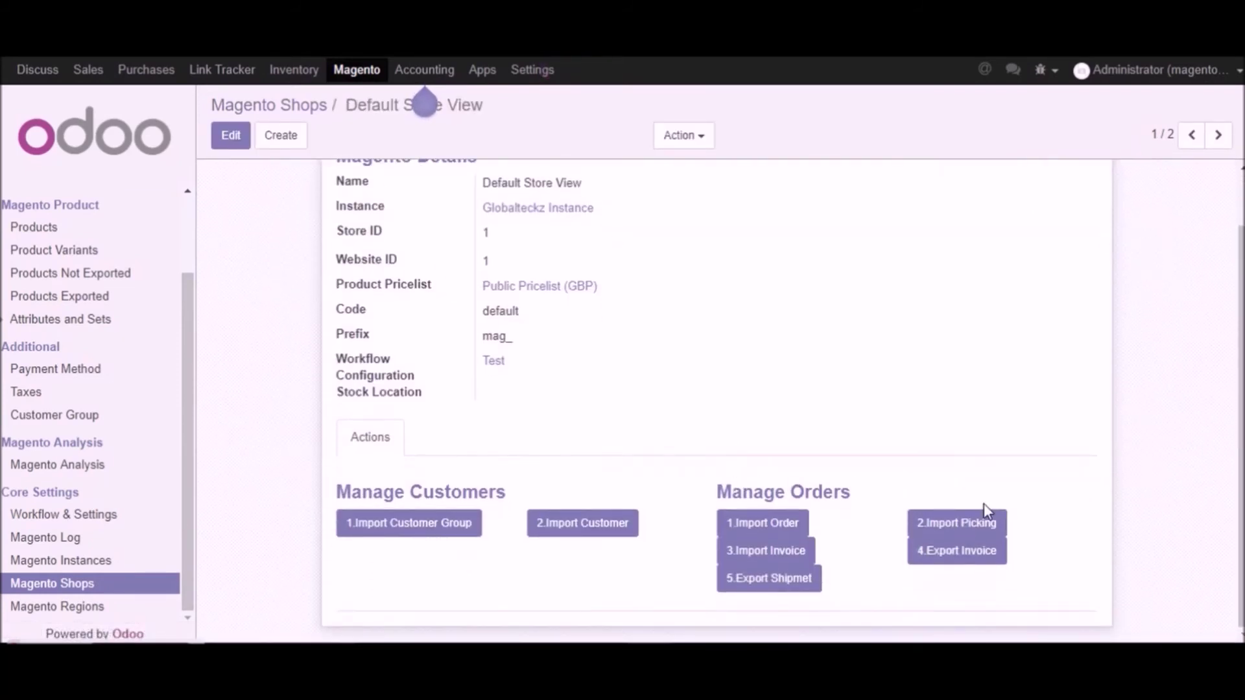
left_click(946, 557)
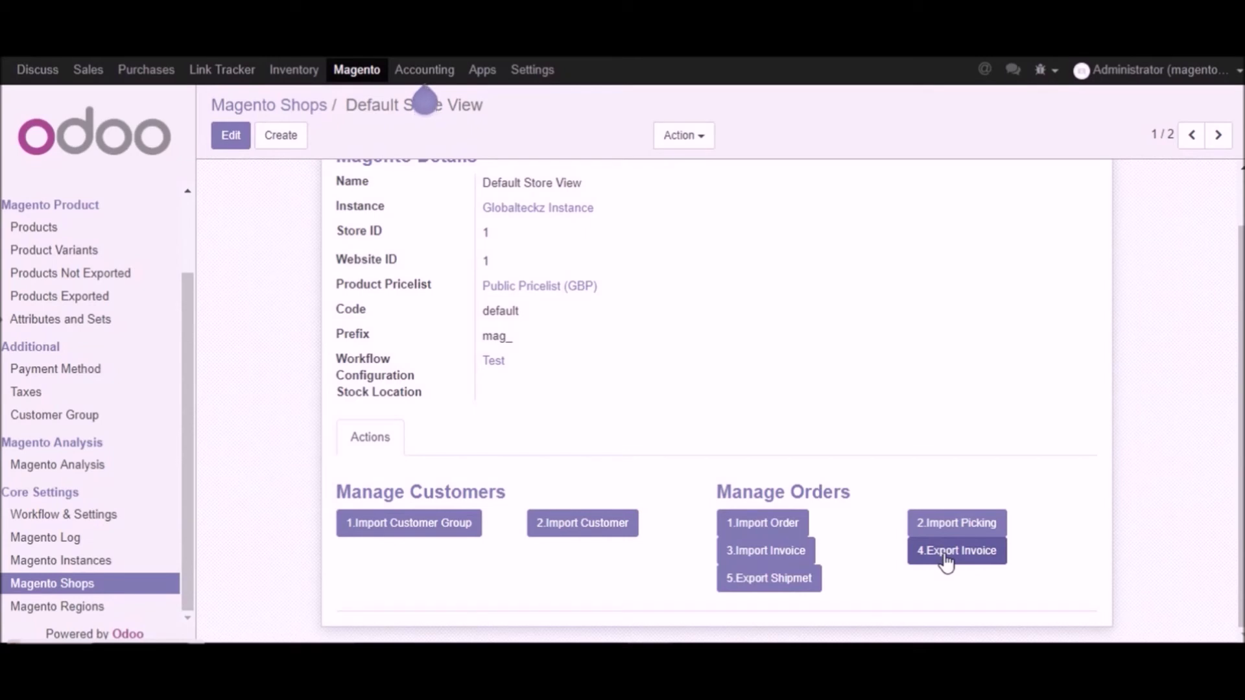
Open the order list in Magento, and check the newest order's Invoiced status among all Magento orders in Odoo
left_click(68, 201)
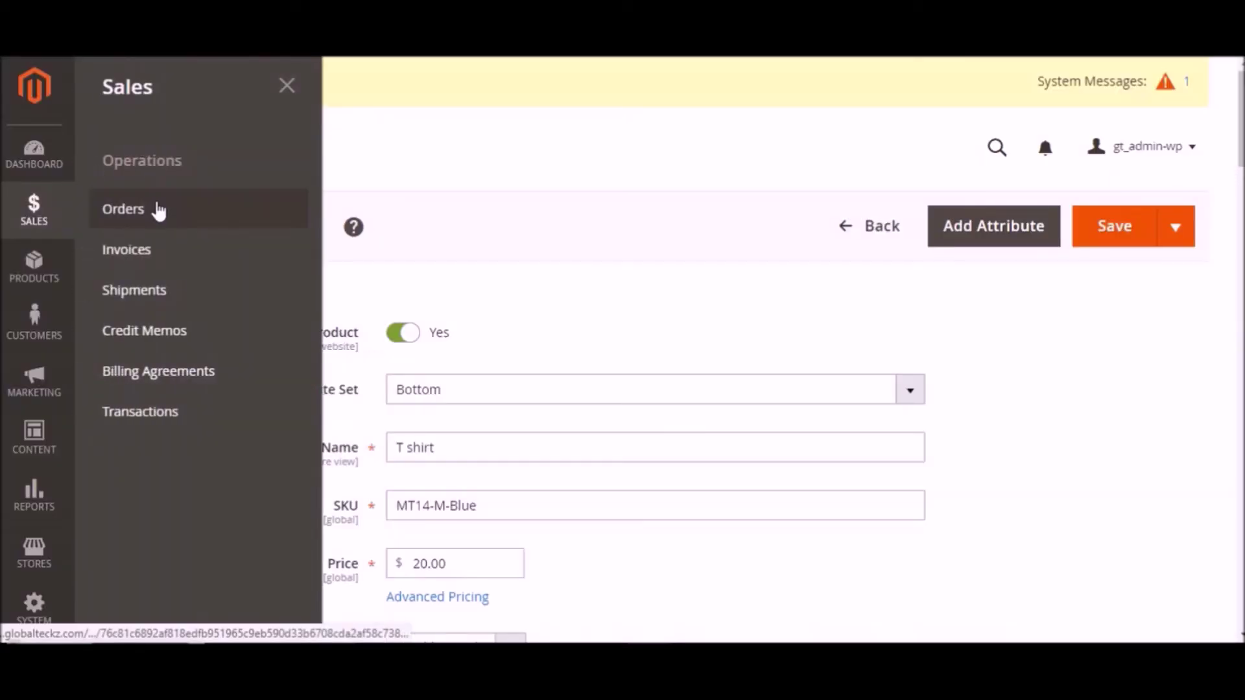
left_click(158, 209)
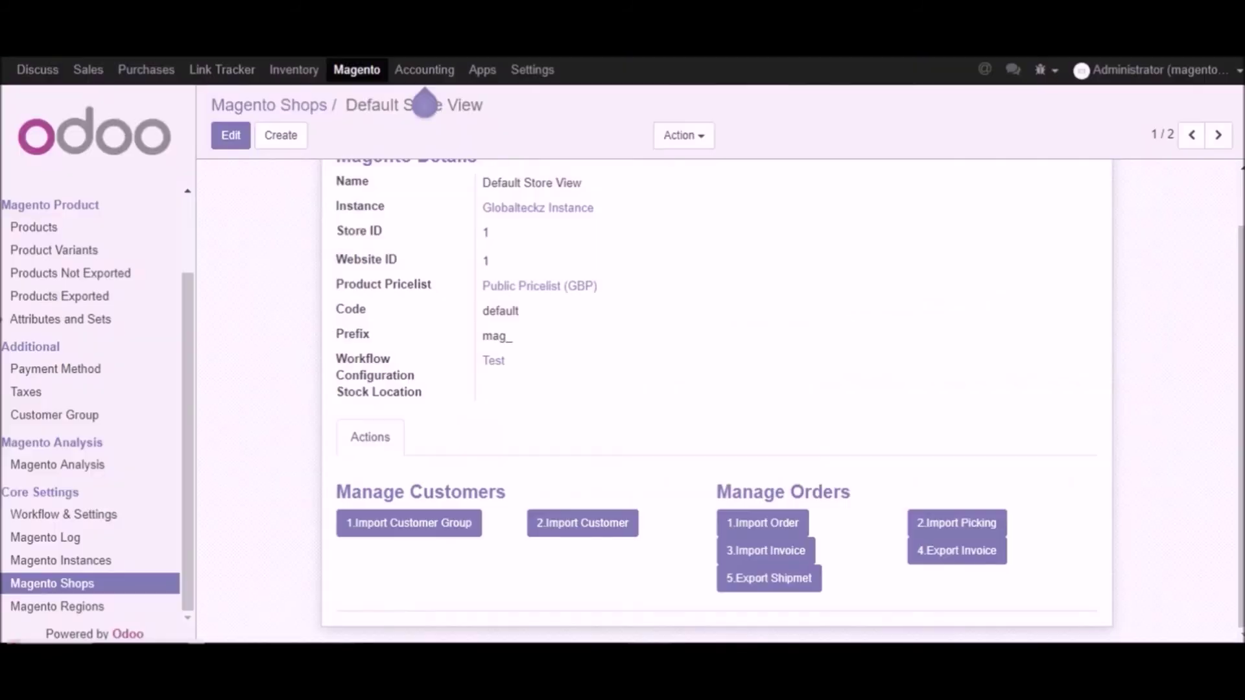
scroll(303, 293, "up", 1)
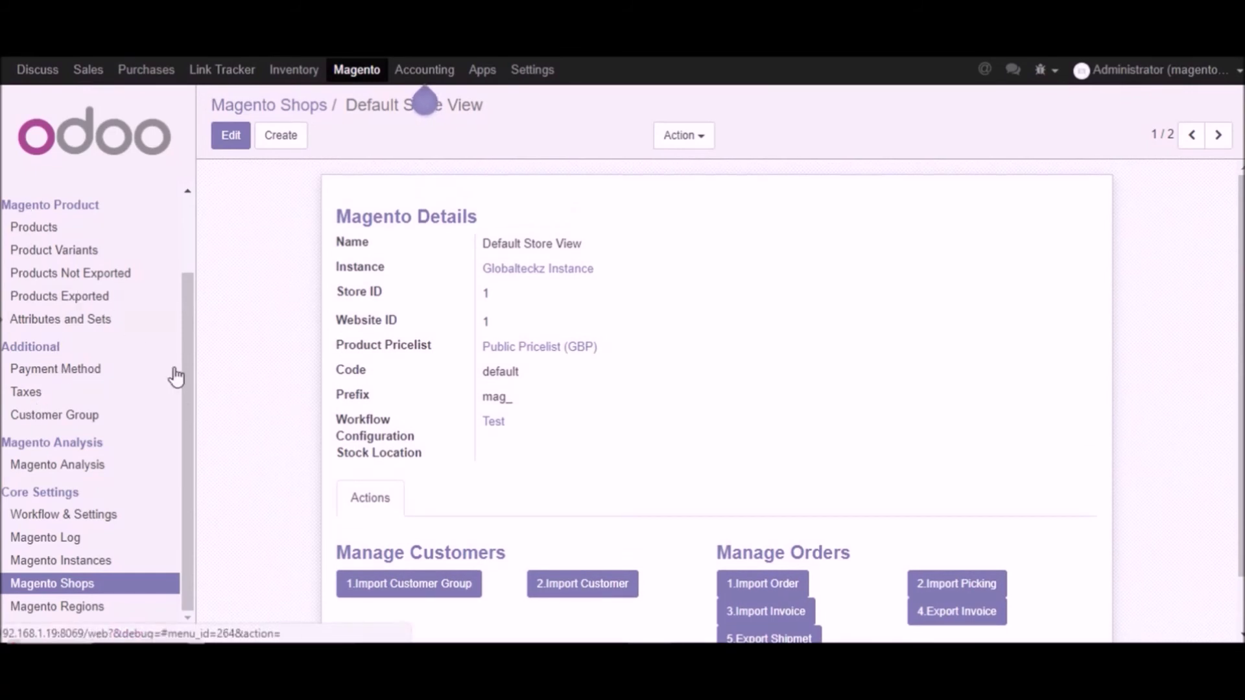
scroll(139, 403, "up", 3)
left_click(22, 234)
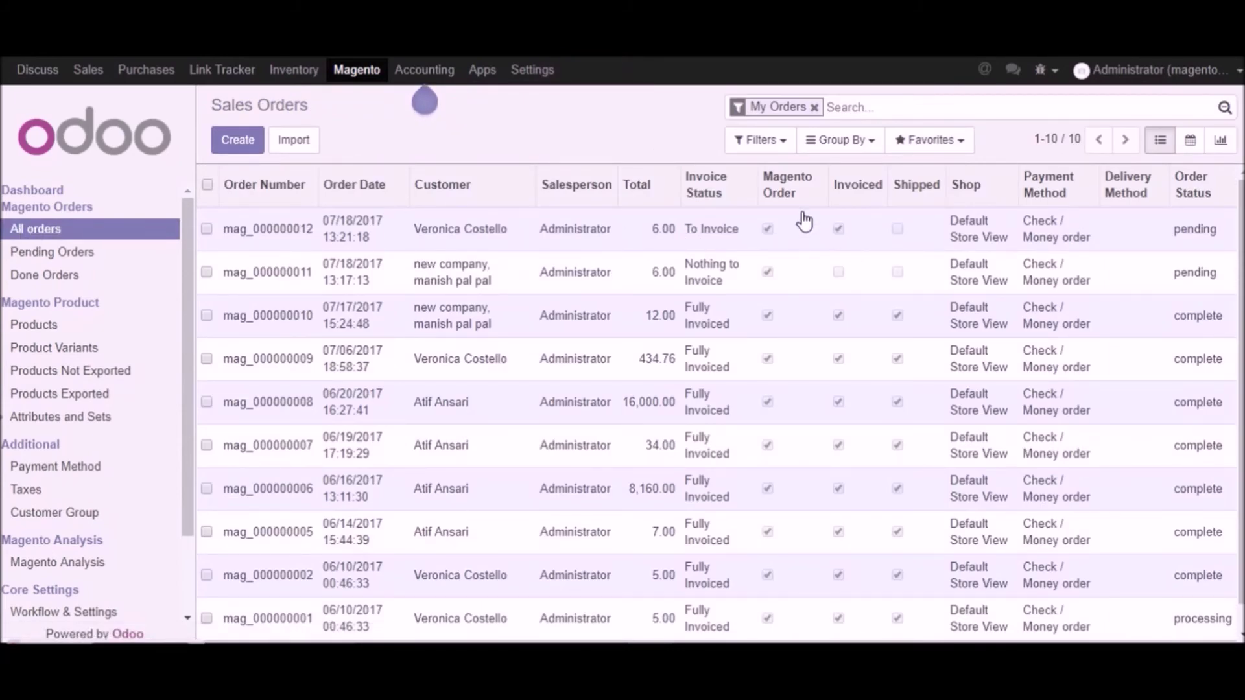
left_click_drag(221, 235, 316, 239)
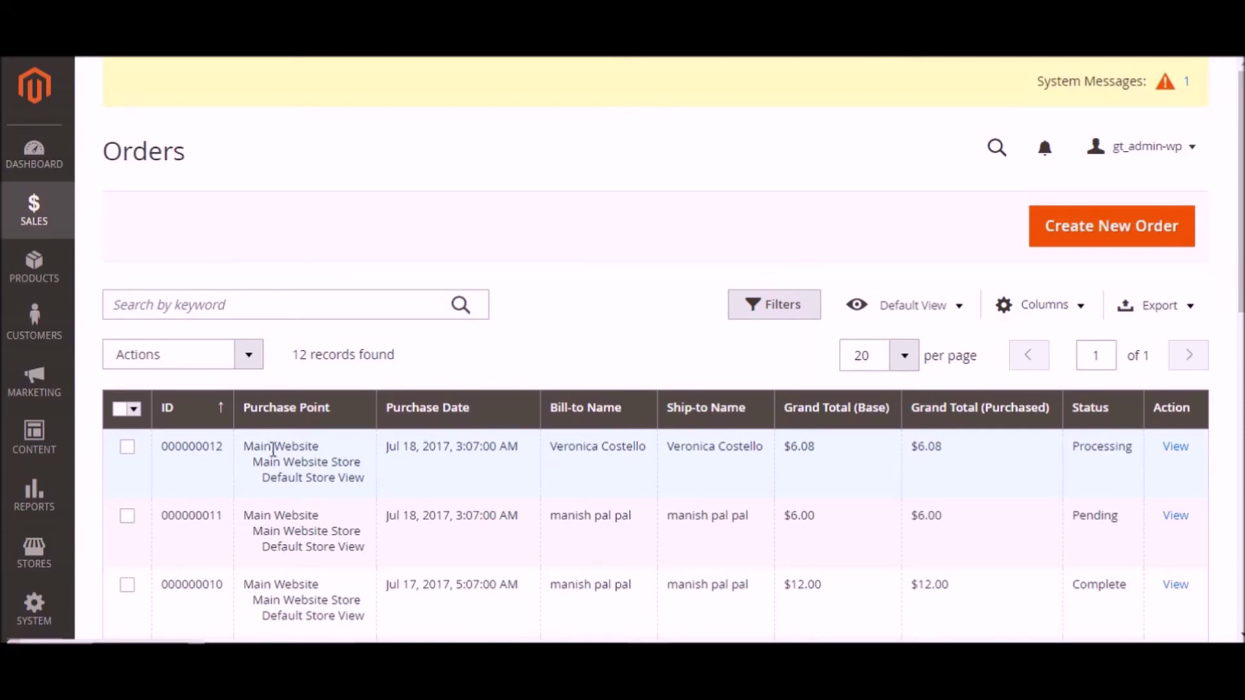
Open the newest order in Magento and check its invoices and shipments
left_click(447, 477)
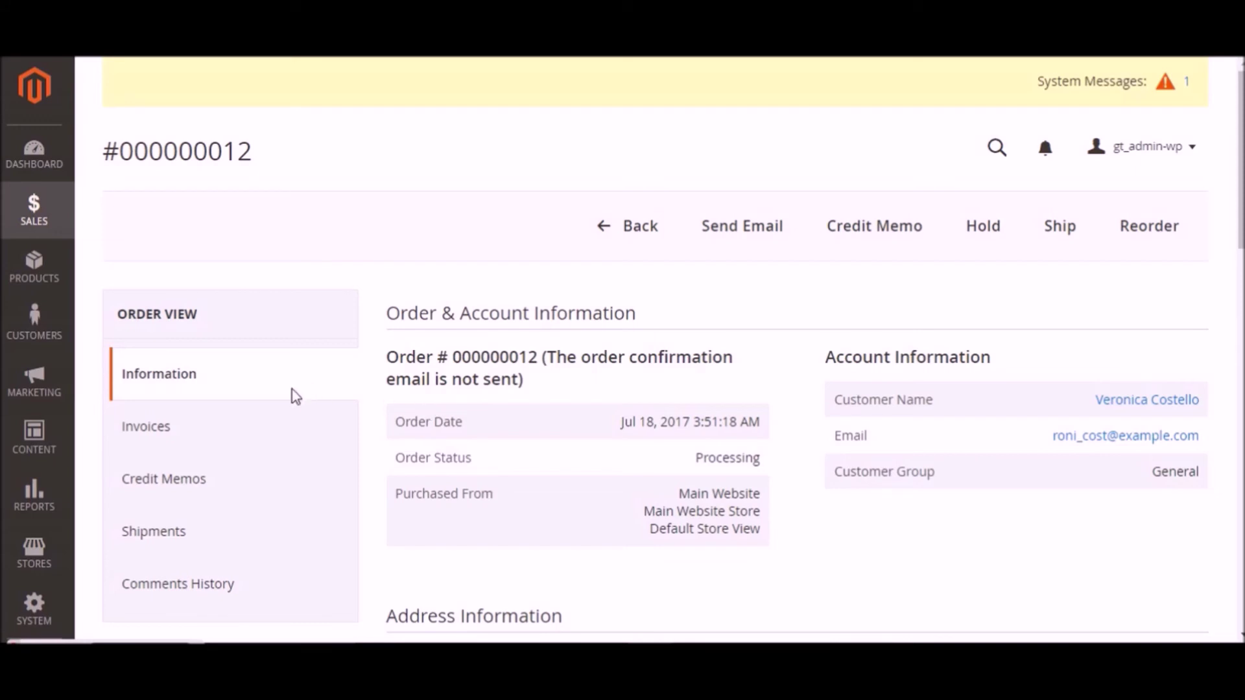
left_click(161, 440)
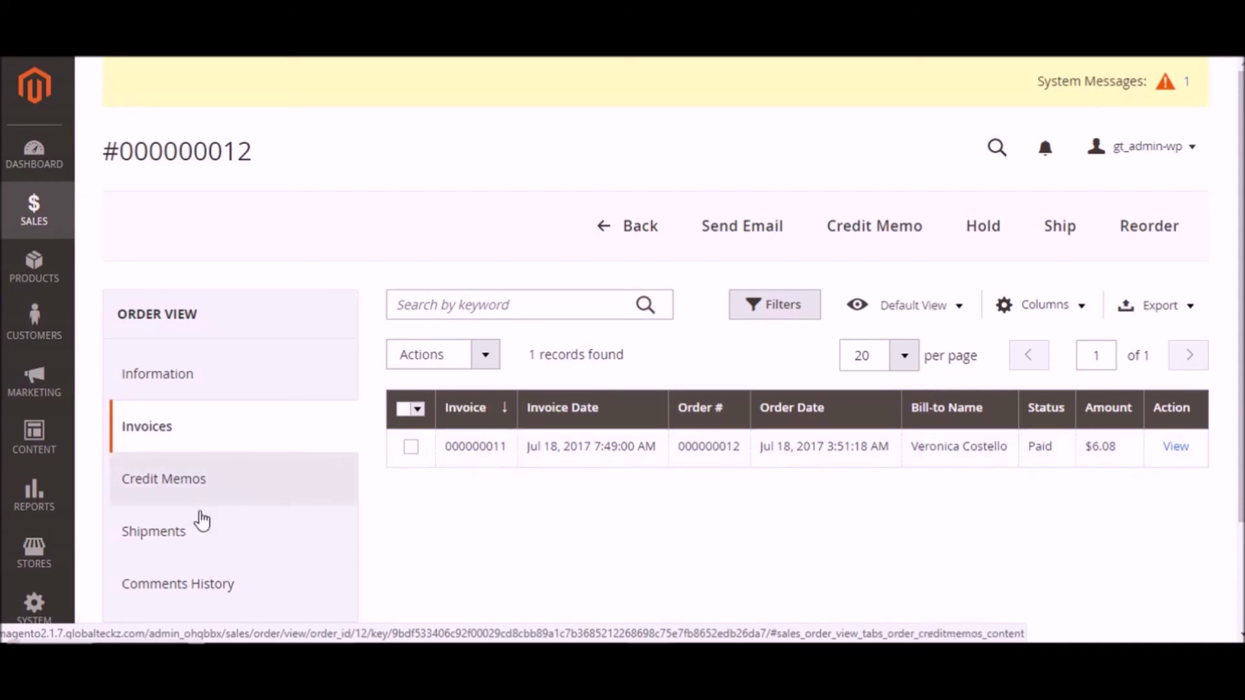
left_click(190, 542)
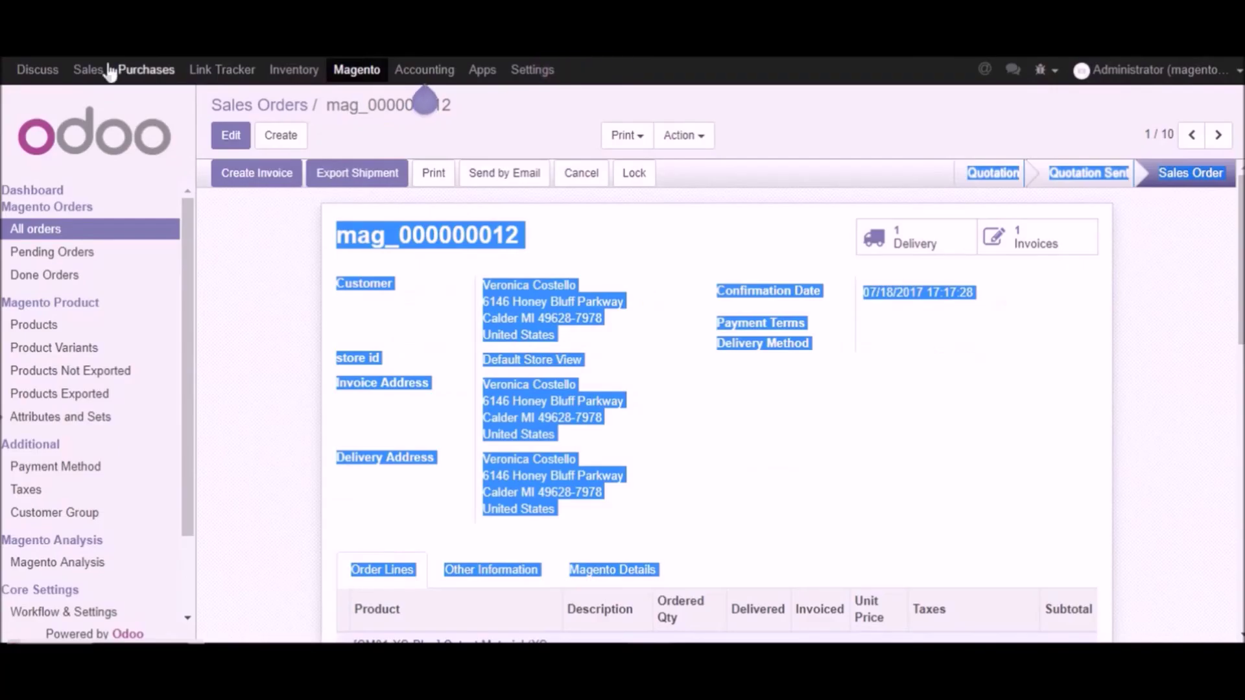
Export the shipment of the newest Magento order from Odoo and return to the sales orders list
left_click(83, 162)
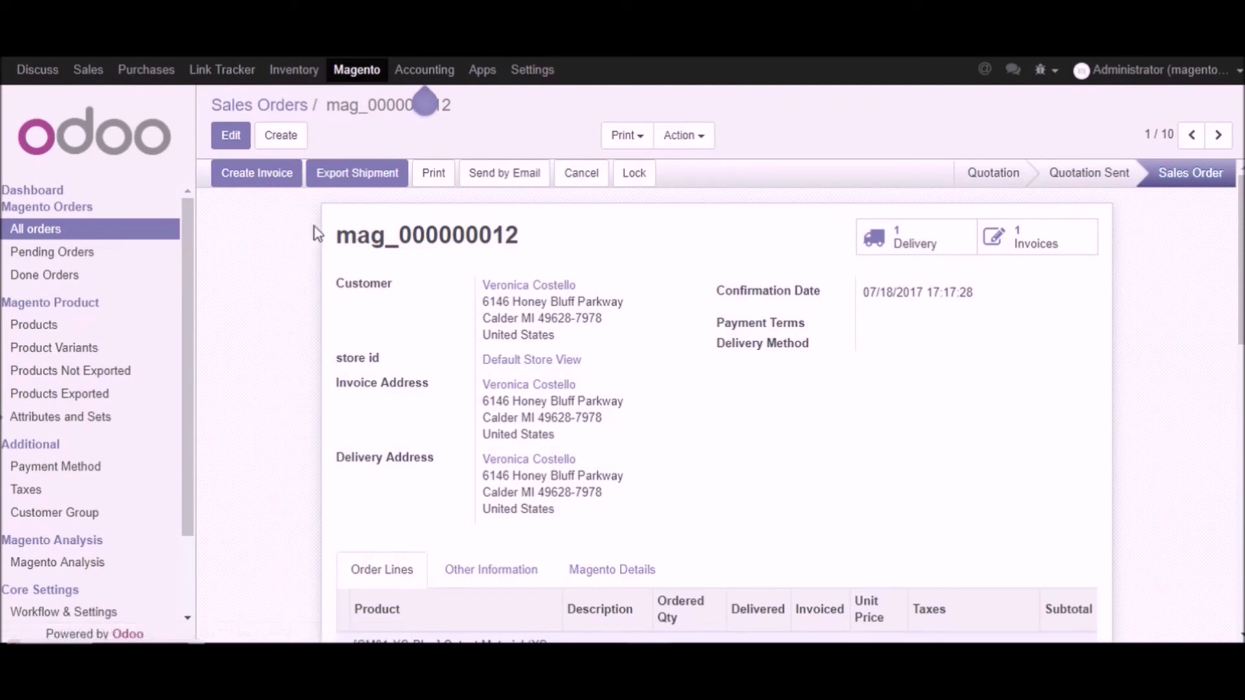
left_click(343, 181)
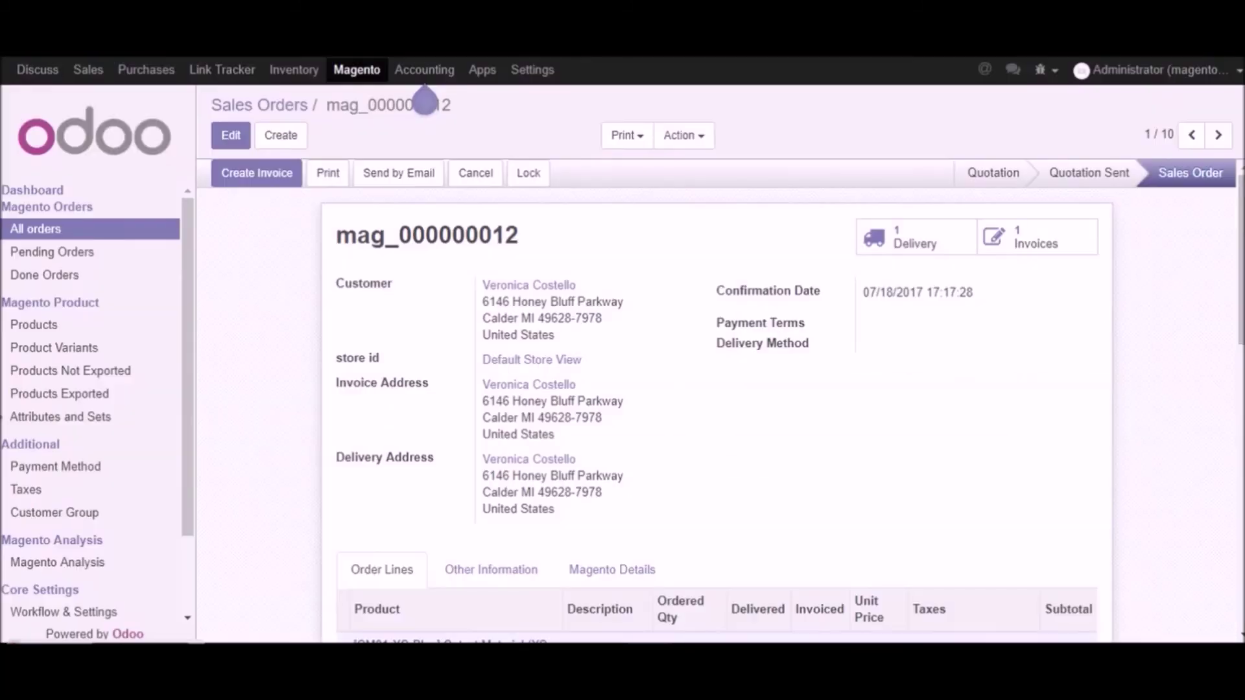
left_click(253, 105)
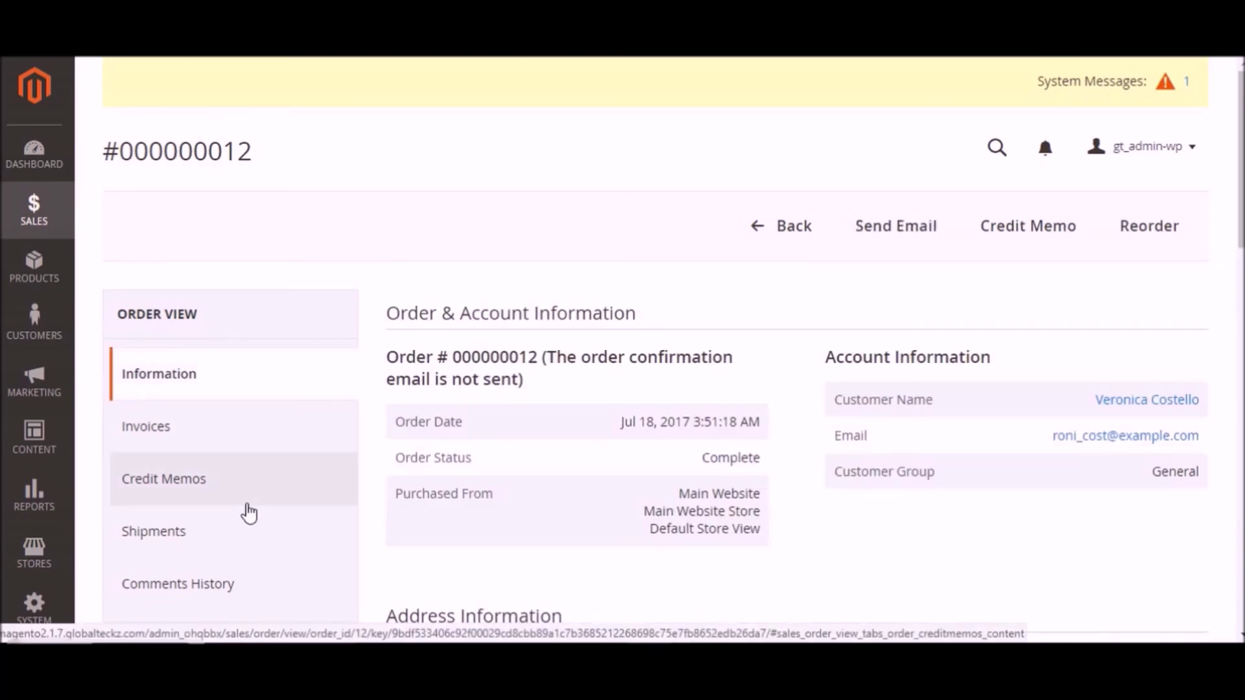
Check the order's shipments in Magento and open the exported shipment's details
left_click(172, 541)
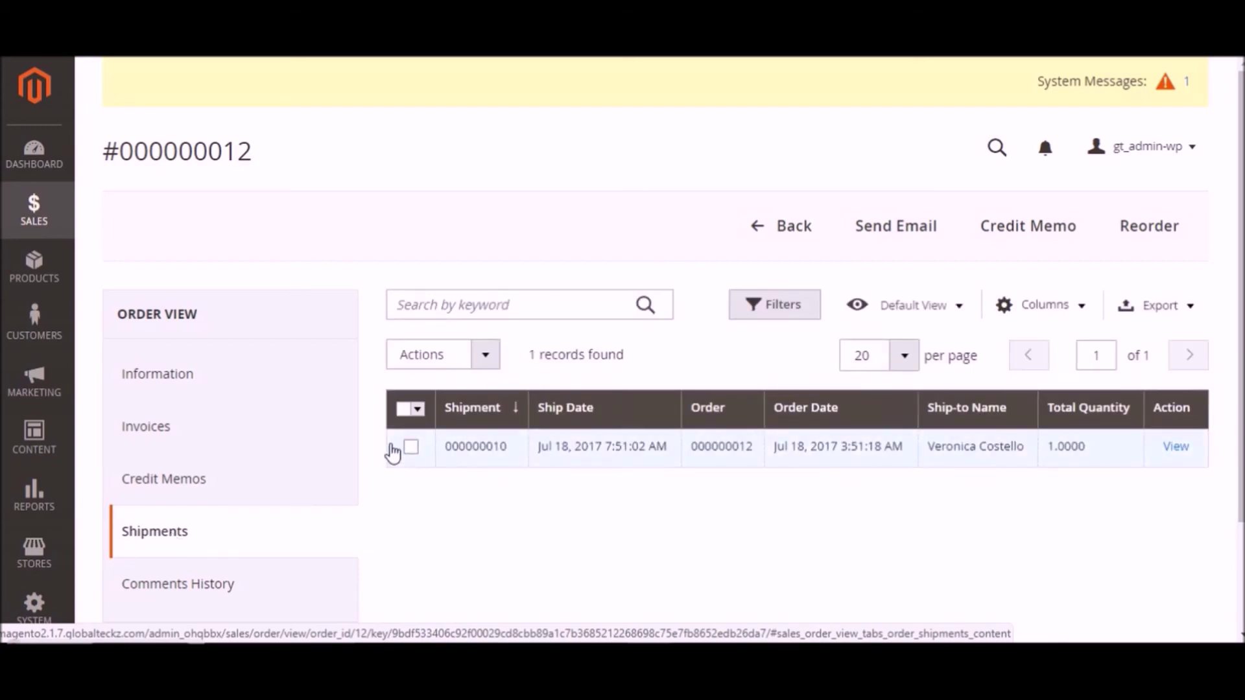
left_click_drag(376, 445, 1188, 467)
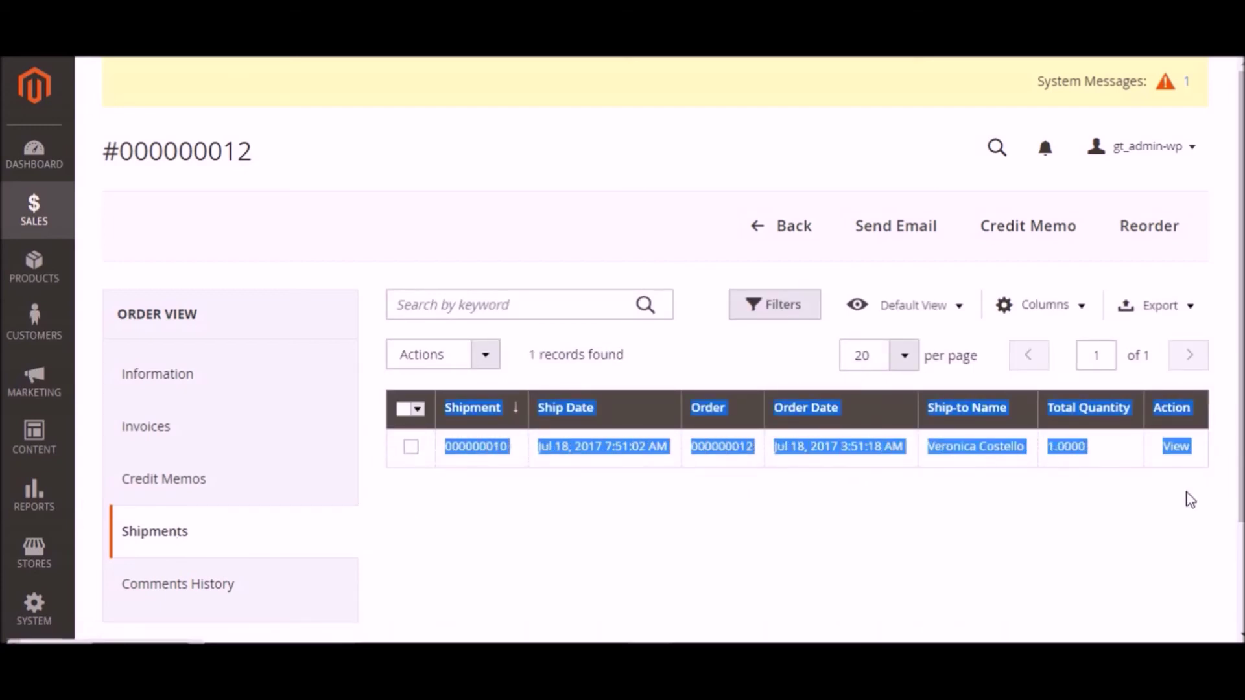
left_click(1192, 473)
left_click(1175, 448)
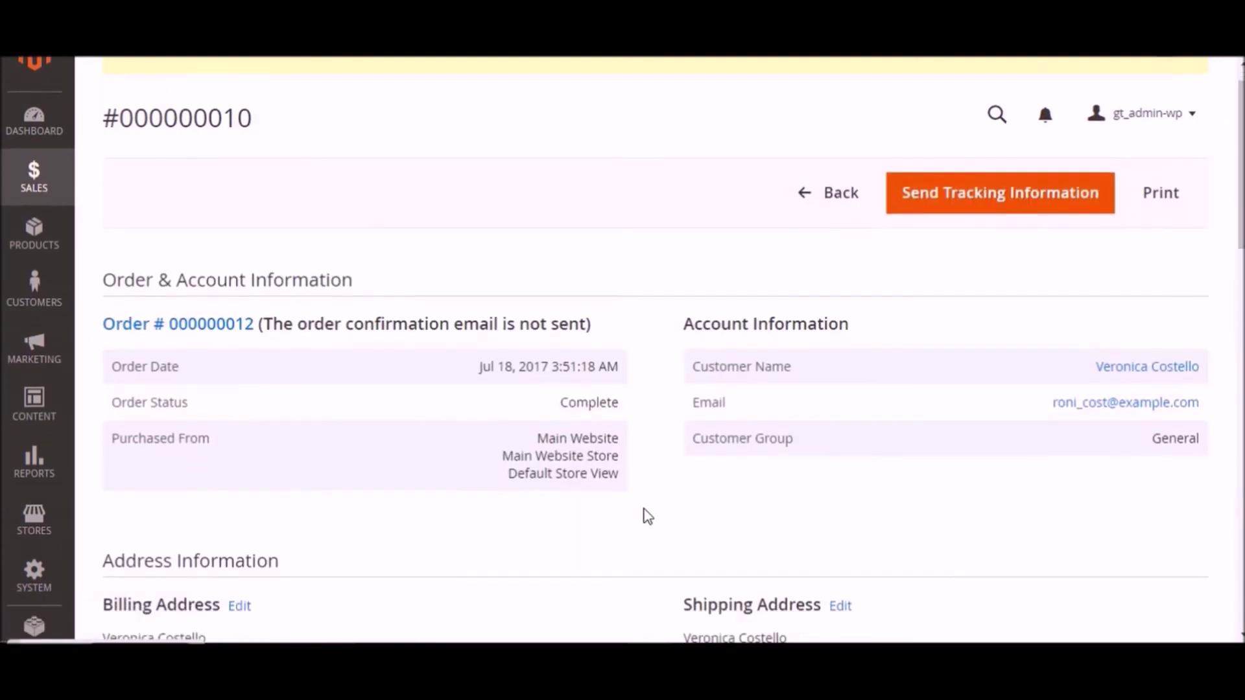
Examine the carrier and tracking number in the shipment's Shipping and Tracking Information
scroll(651, 517, "down", 2)
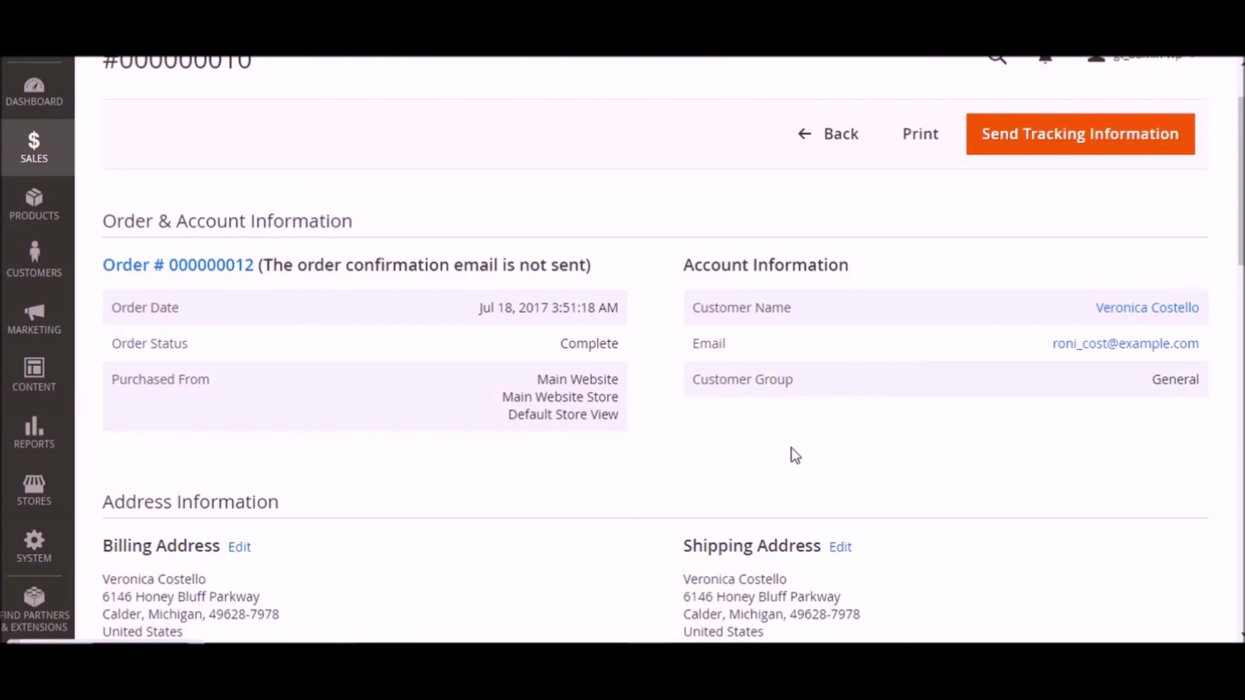
scroll(793, 449, "down", 6)
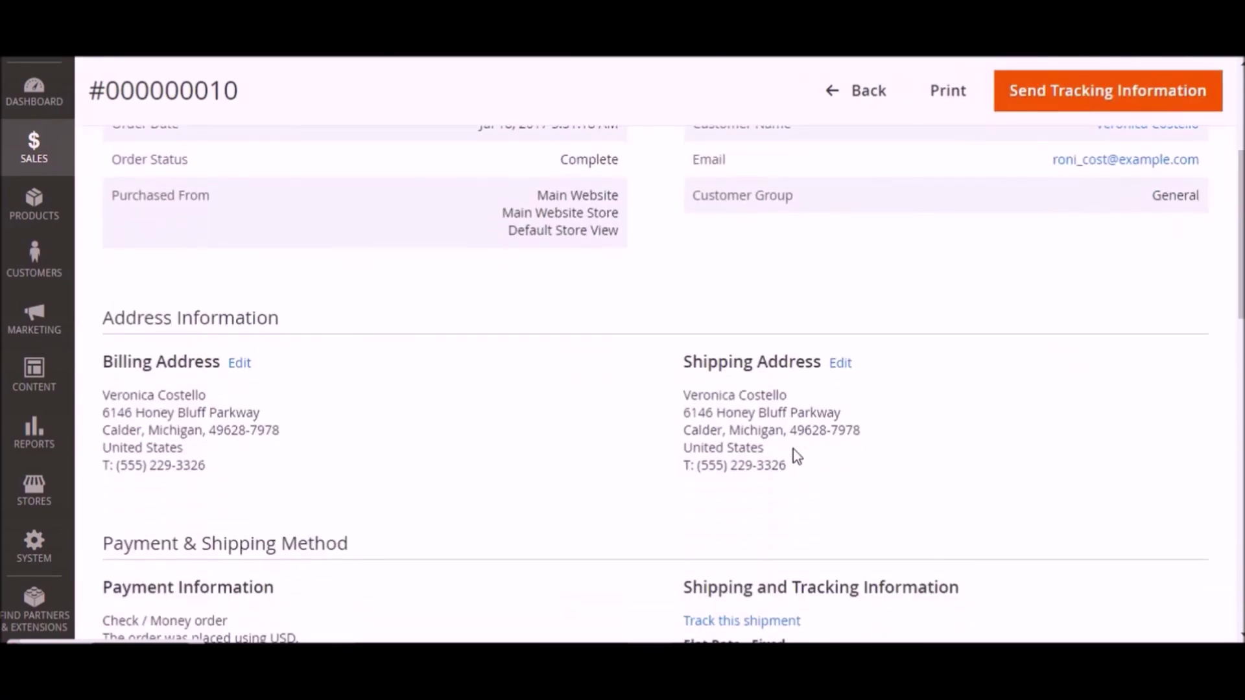
scroll(795, 449, "down", 2)
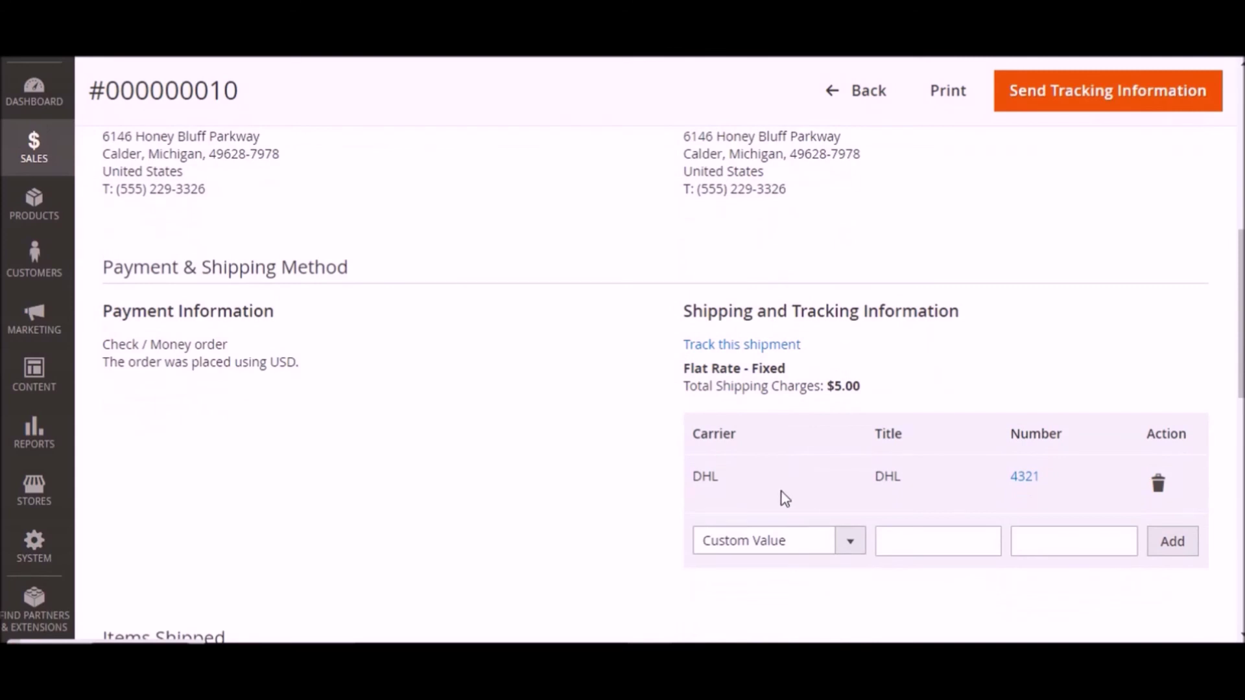
left_click_drag(672, 492, 1053, 488)
left_click(1005, 477)
left_click(908, 464)
scroll(422, 308, "up", 5)
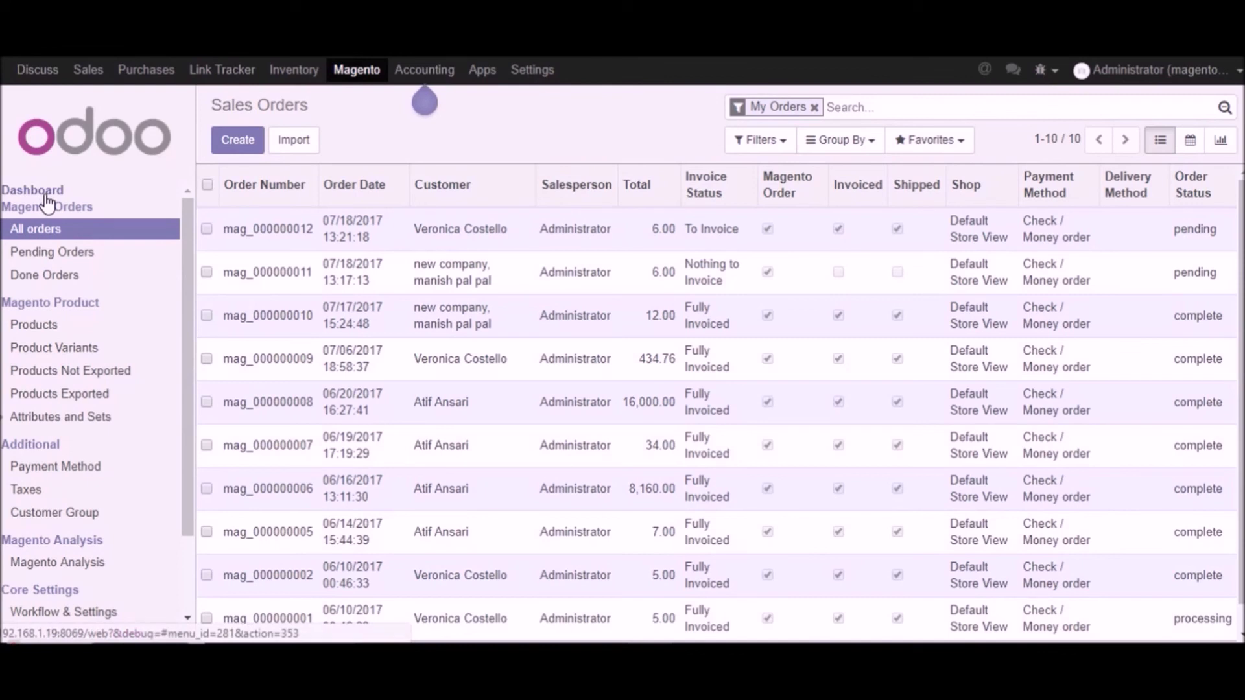
Start an update operation for Default Store View from Odoo's Magento dashboard, selecting categories, product and stock
left_click(46, 195)
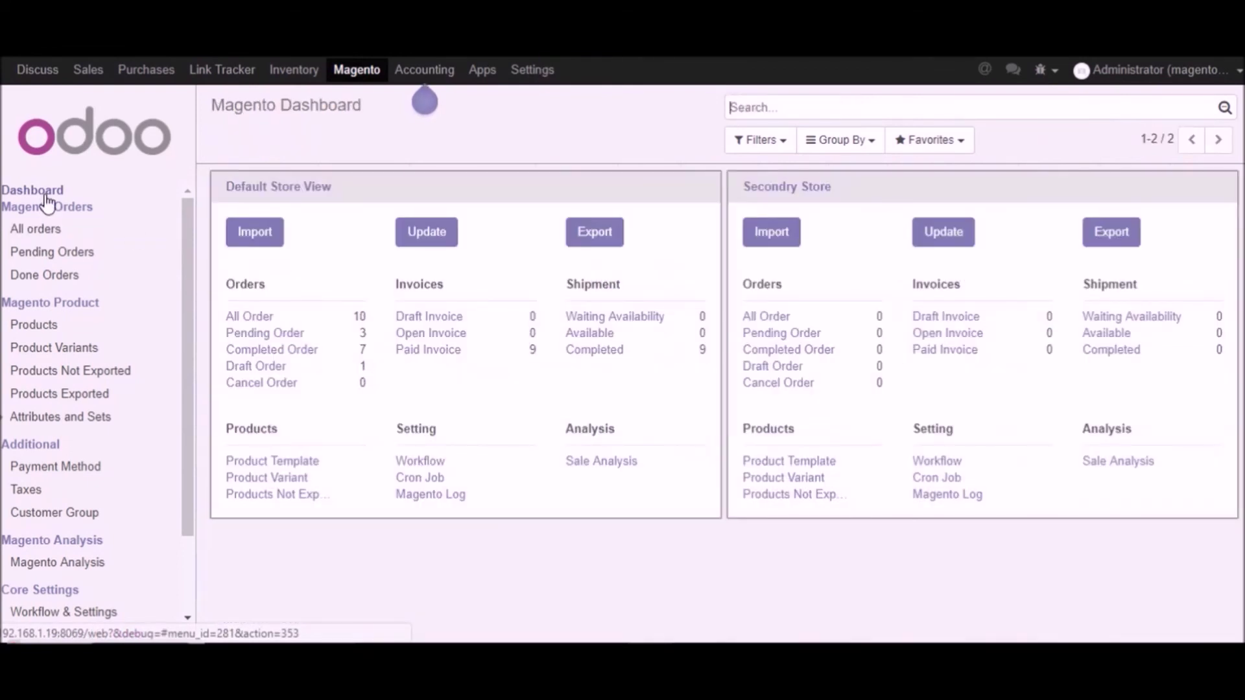
left_click(429, 234)
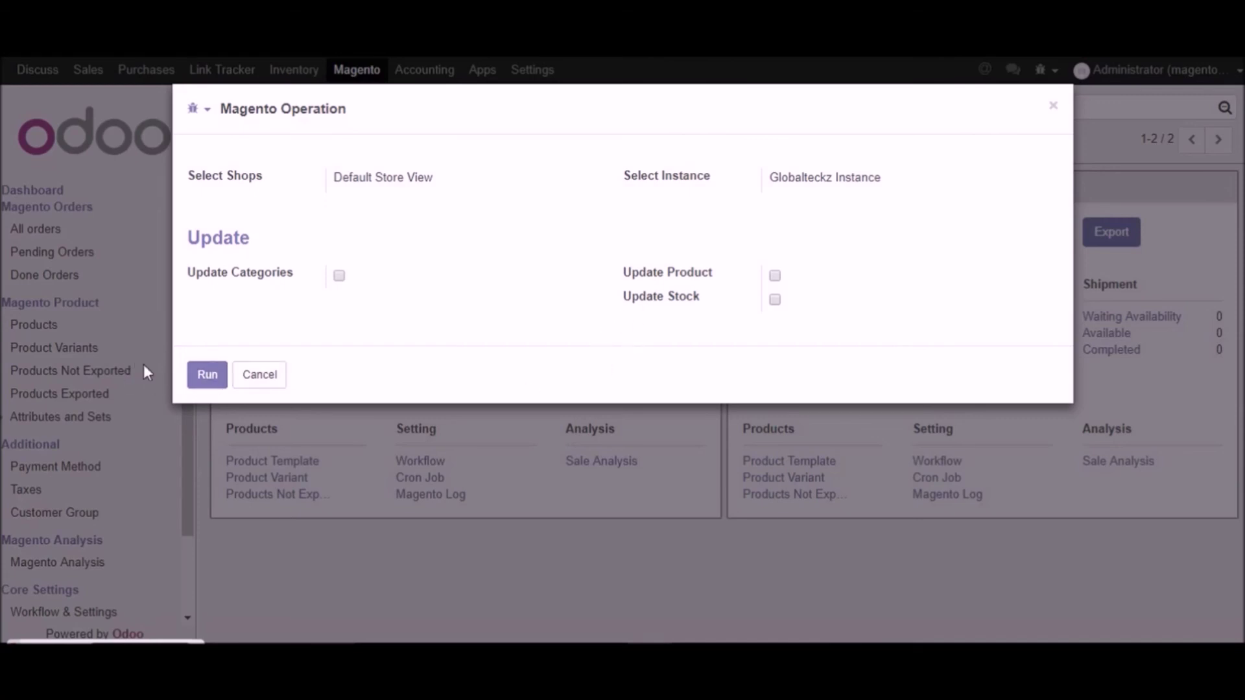
left_click(340, 275)
left_click(775, 299)
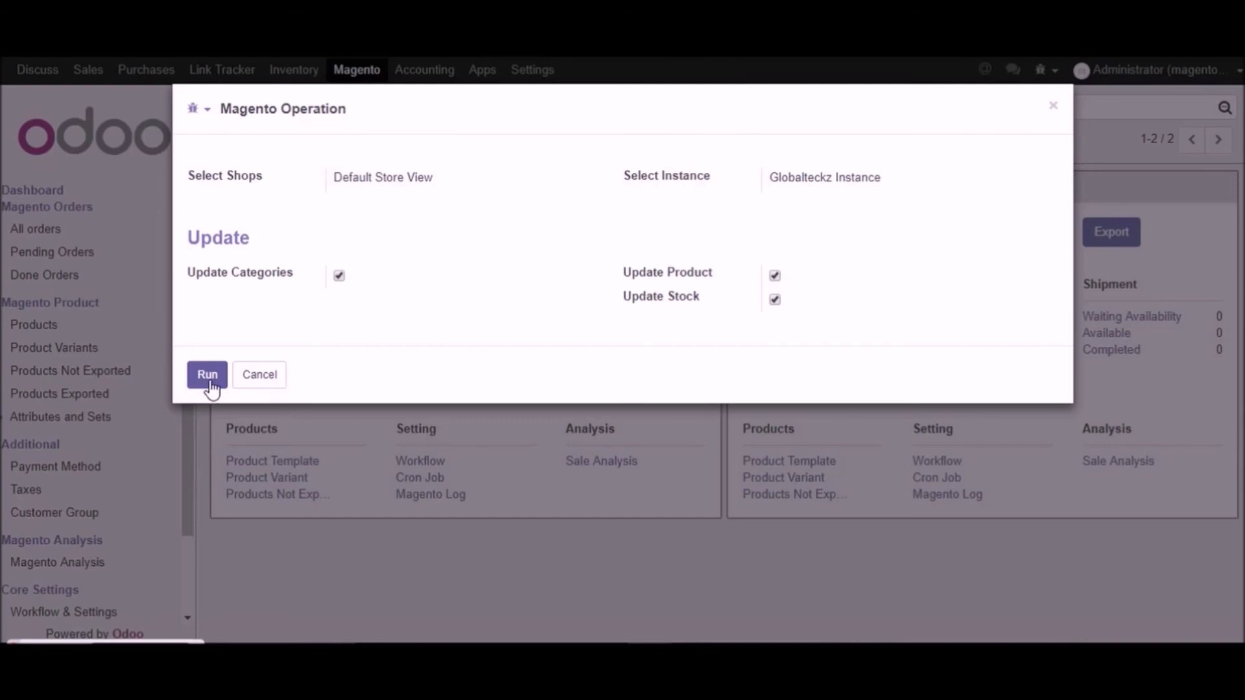